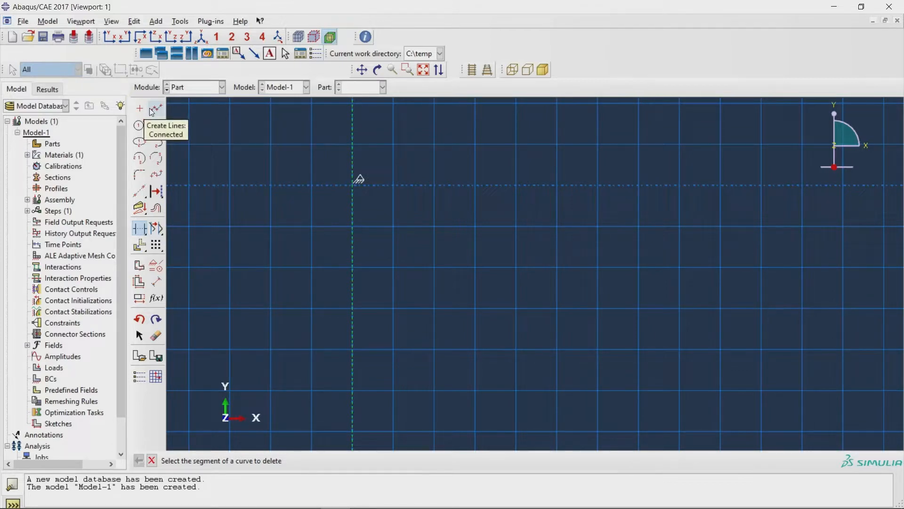
pyautogui.click(151, 109)
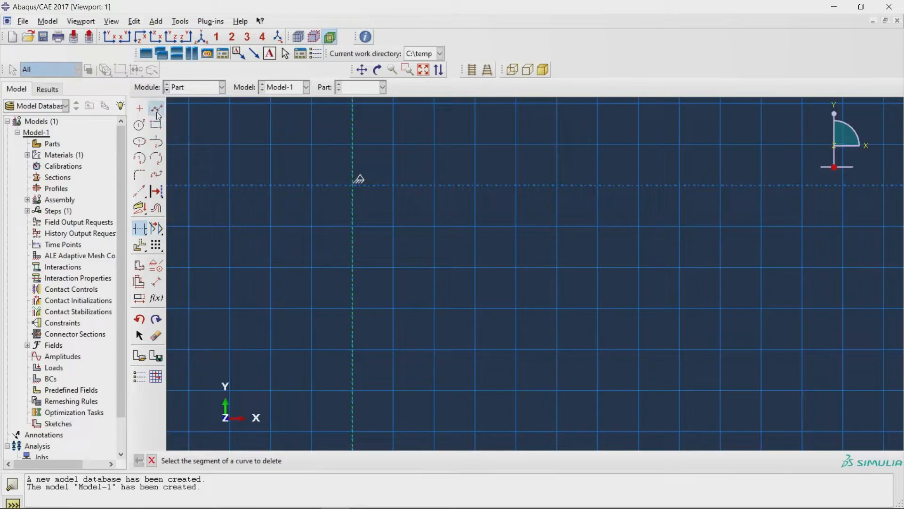
pyautogui.click(394, 185)
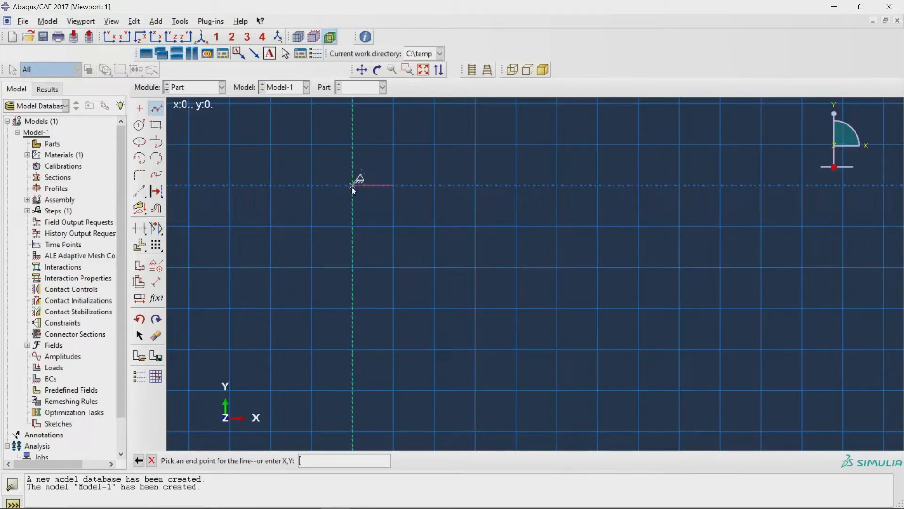
pyautogui.click(352, 185)
pyautogui.click(352, 118)
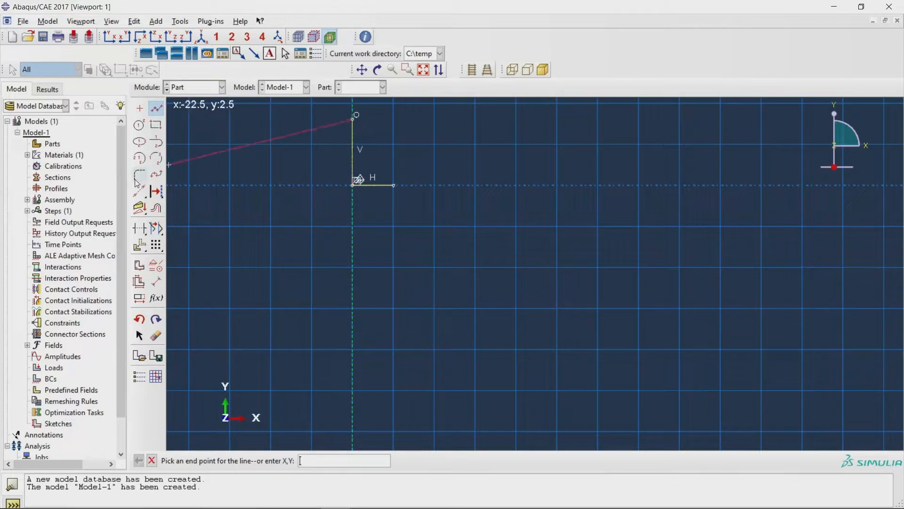
pyautogui.click(156, 282)
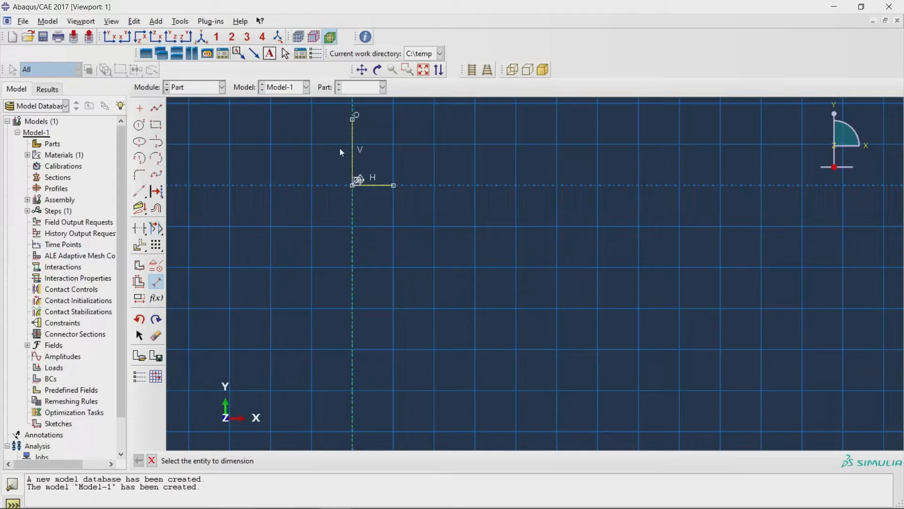
pyautogui.click(353, 156)
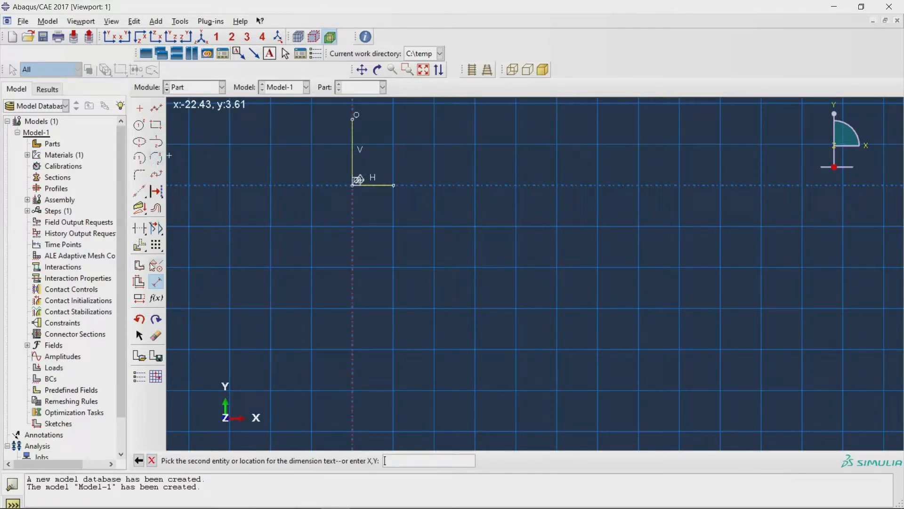
pyautogui.click(156, 108)
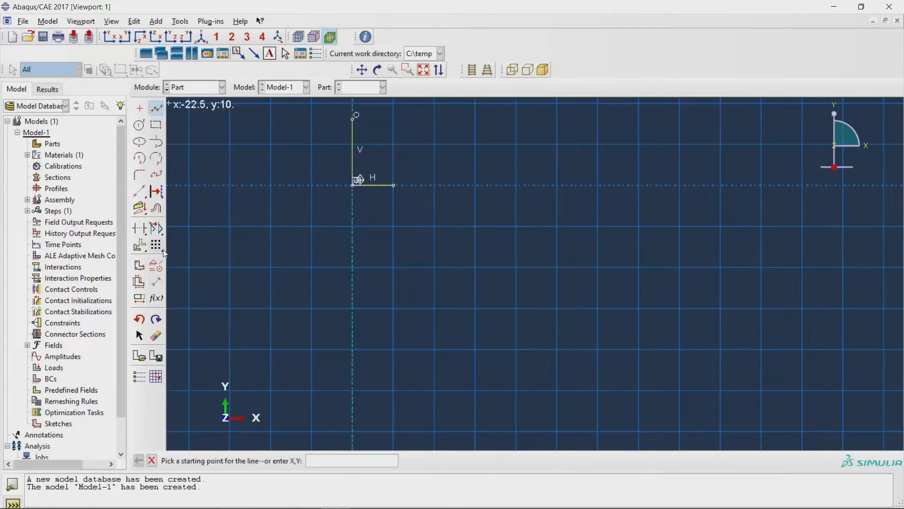
pyautogui.click(139, 229)
pyautogui.click(353, 153)
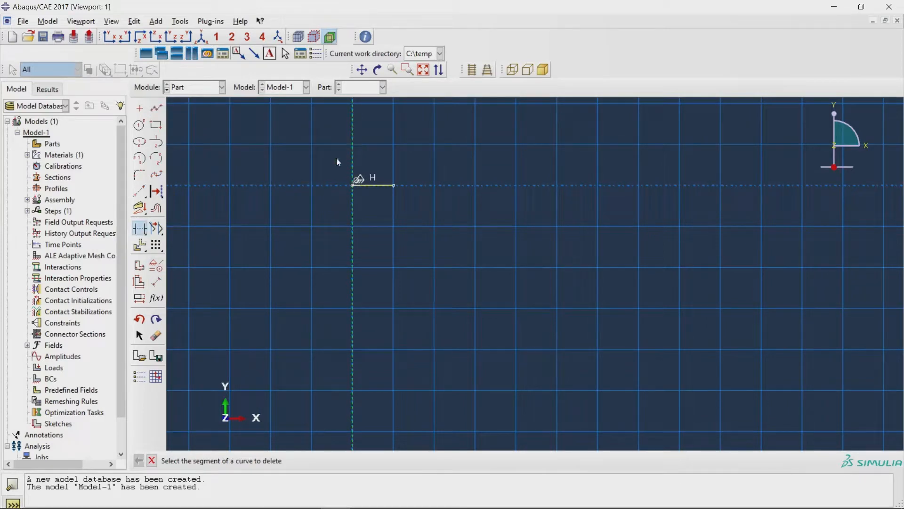
pyautogui.click(160, 109)
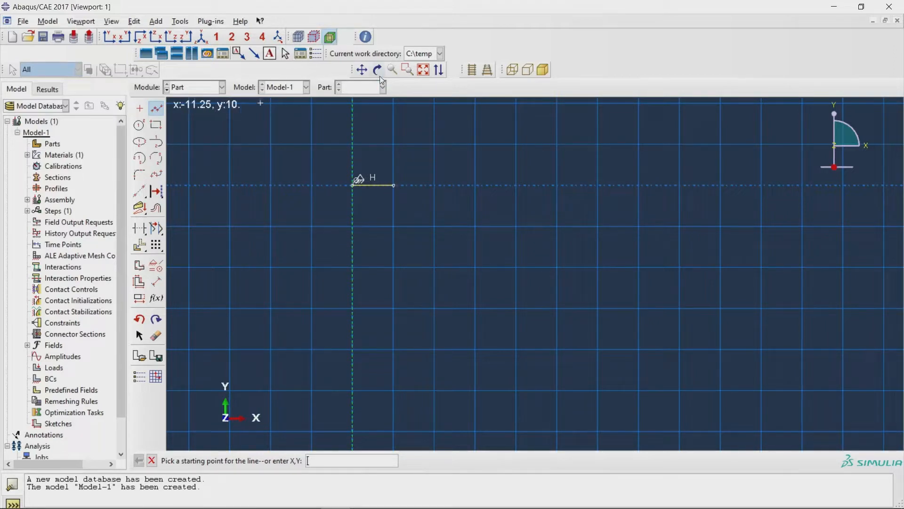
pyautogui.click(139, 228)
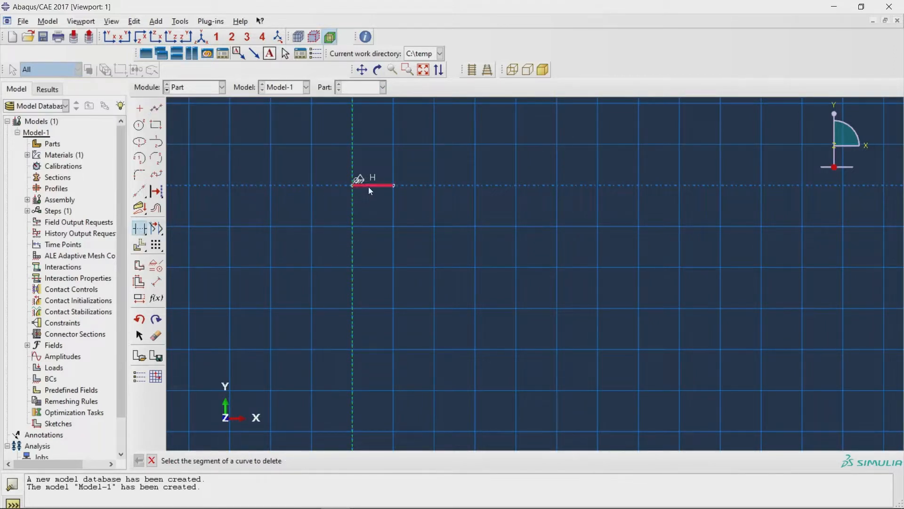
# - Draw a rectangle about 5 wide and 7.5 high, with its lower-left corner at the sketch origin
pyautogui.click(156, 125)
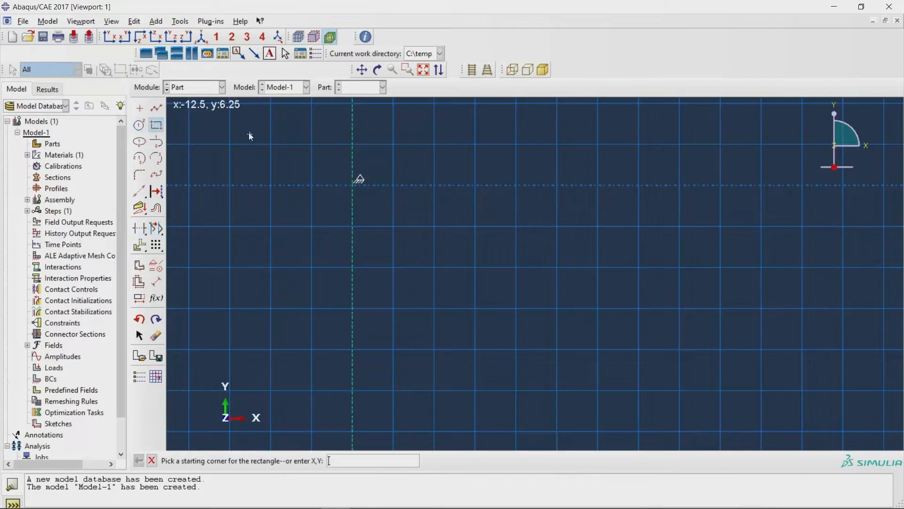
pyautogui.click(394, 185)
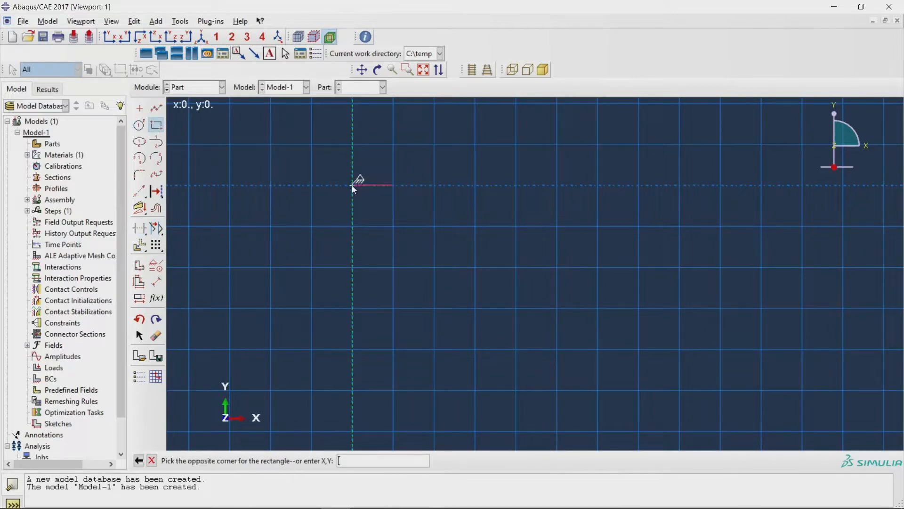
pyautogui.click(352, 124)
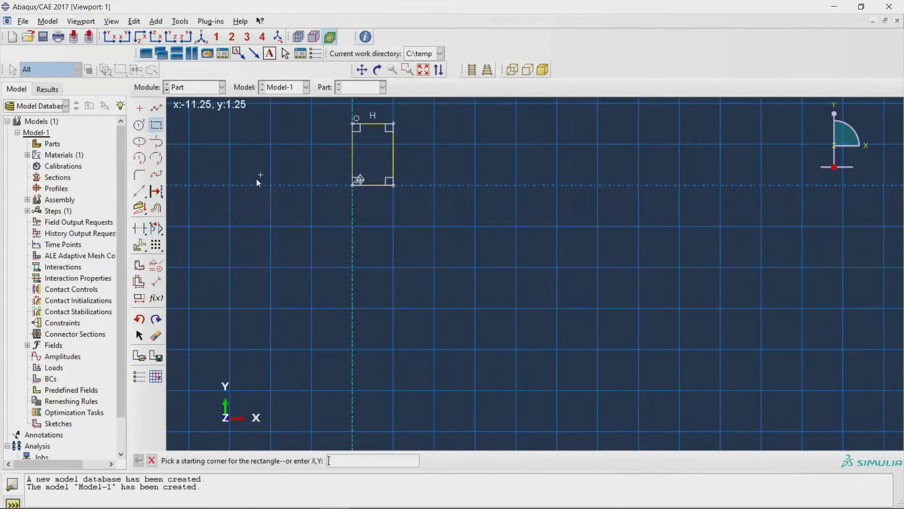
# - Dimension the rectangle with a height of 25 and a width of 7
pyautogui.click(156, 282)
pyautogui.click(395, 154)
pyautogui.click(422, 155)
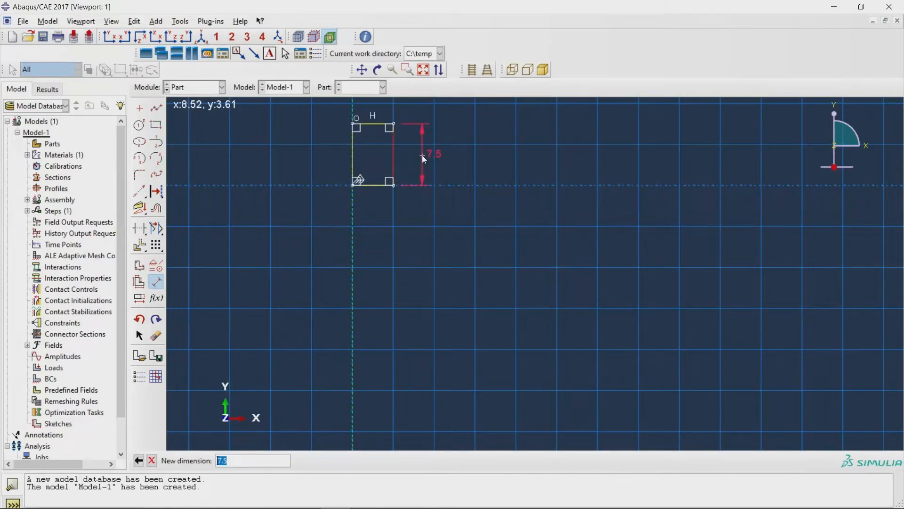
pyautogui.write('25')
pyautogui.press('Return')
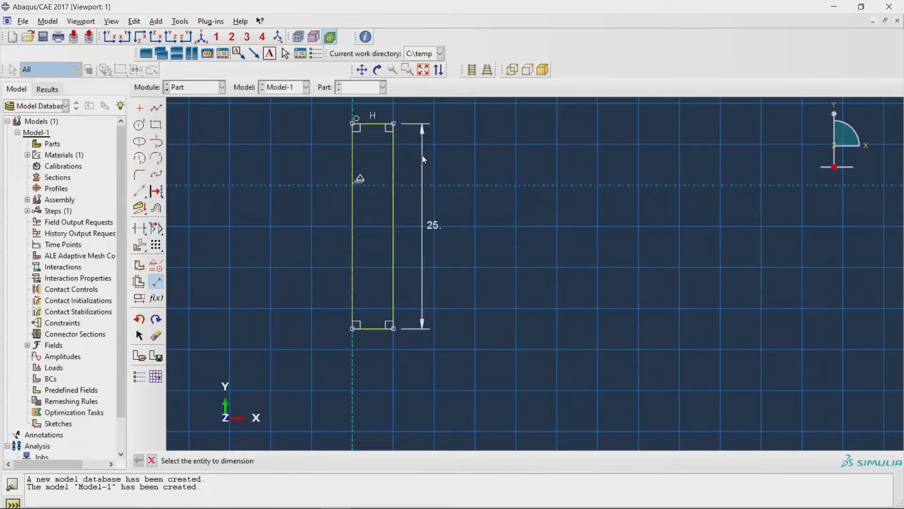
pyautogui.click(371, 327)
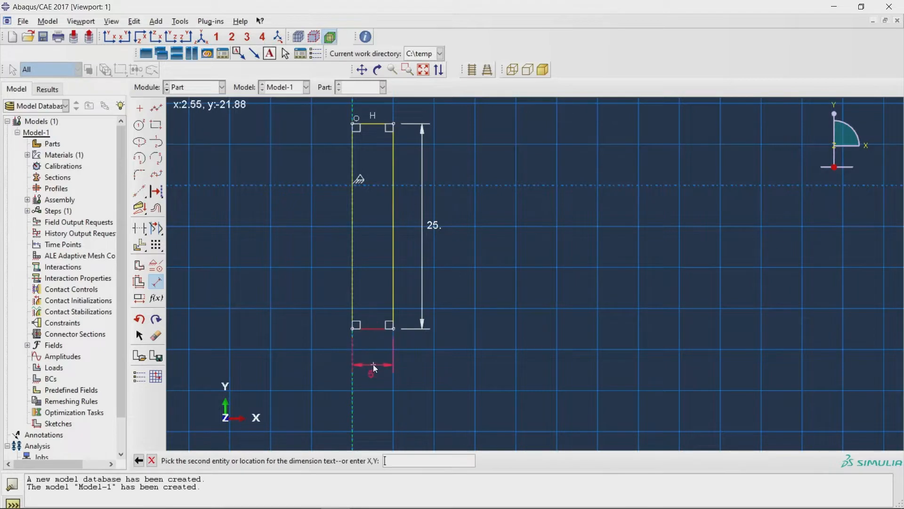
pyautogui.click(373, 363)
pyautogui.write('7')
pyautogui.press('Return')
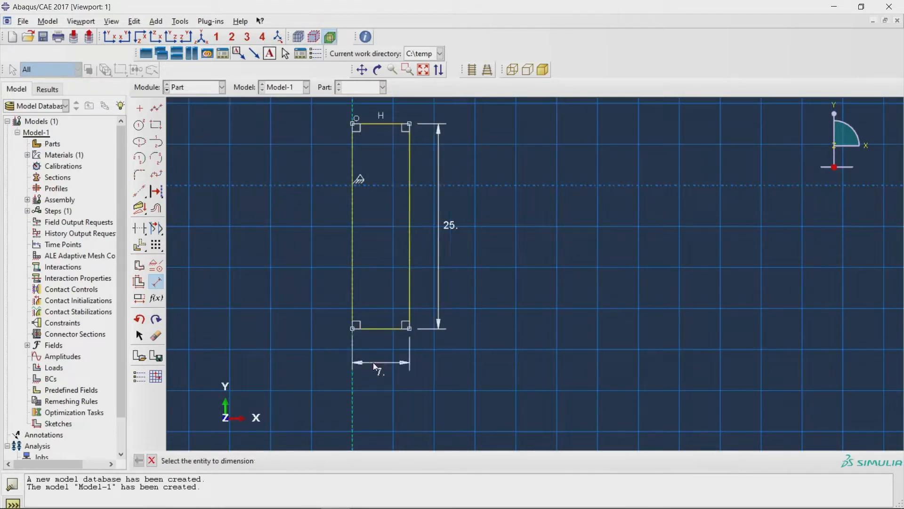
# - Translate the whole rectangle with the Move option so its lower-left corner lies at 0,0
pyautogui.click(140, 245)
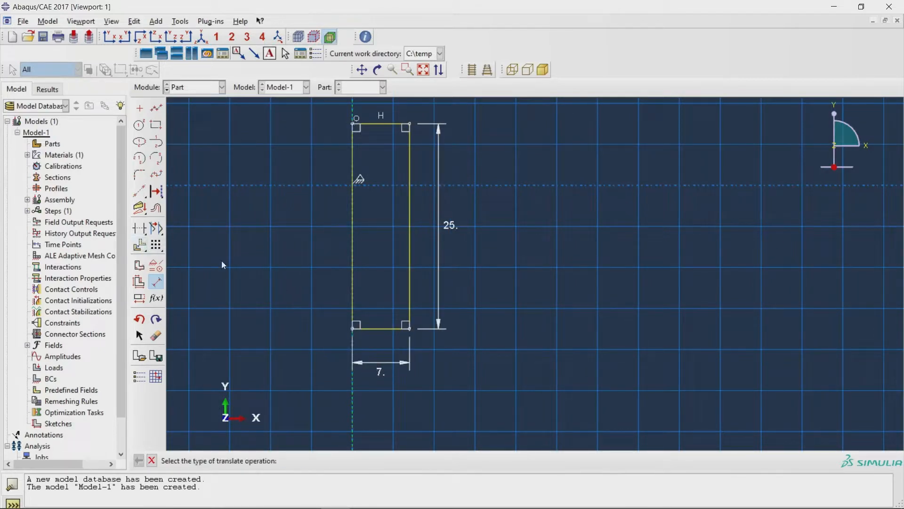
pyautogui.click(318, 460)
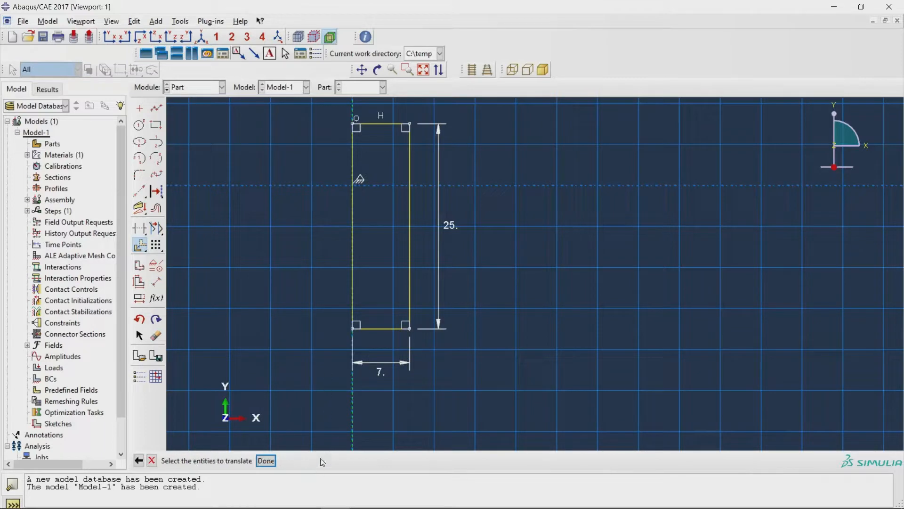
pyautogui.moveTo(498, 358); pyautogui.dragTo(283, 106)
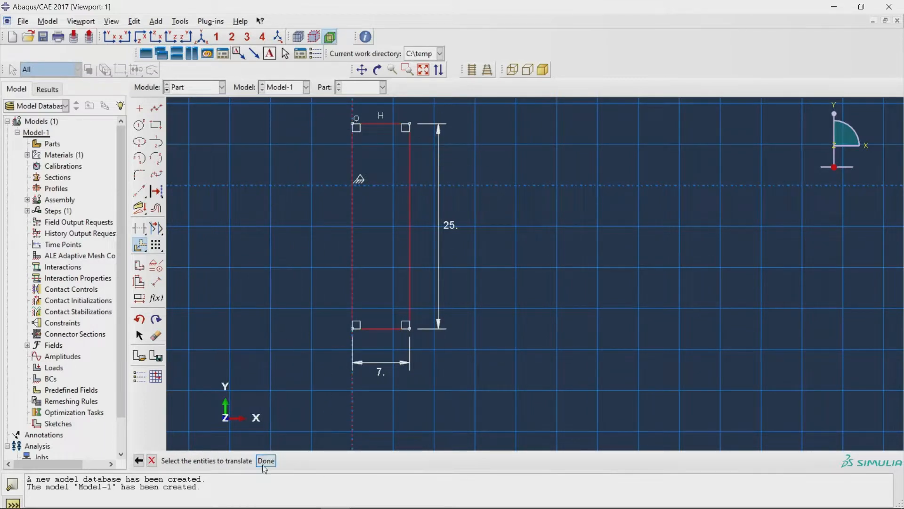
pyautogui.click(352, 329)
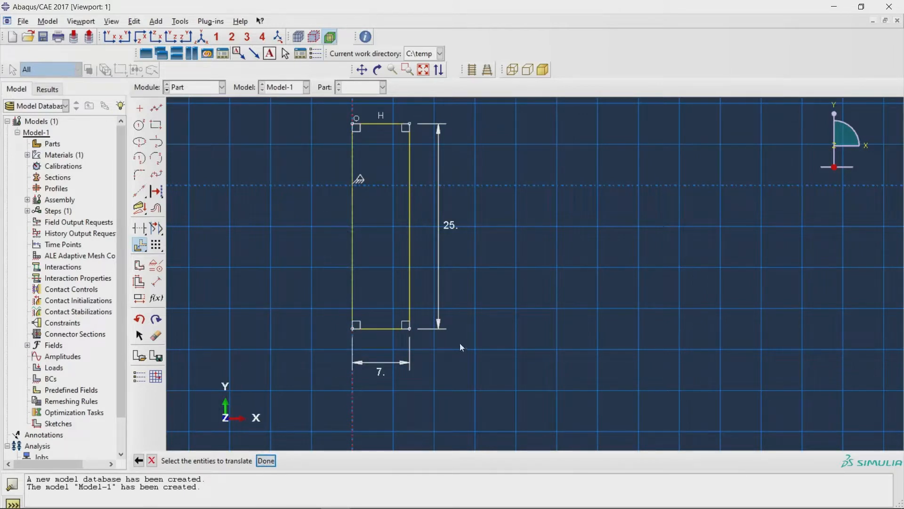
pyautogui.moveTo(432, 343); pyautogui.dragTo(301, 108)
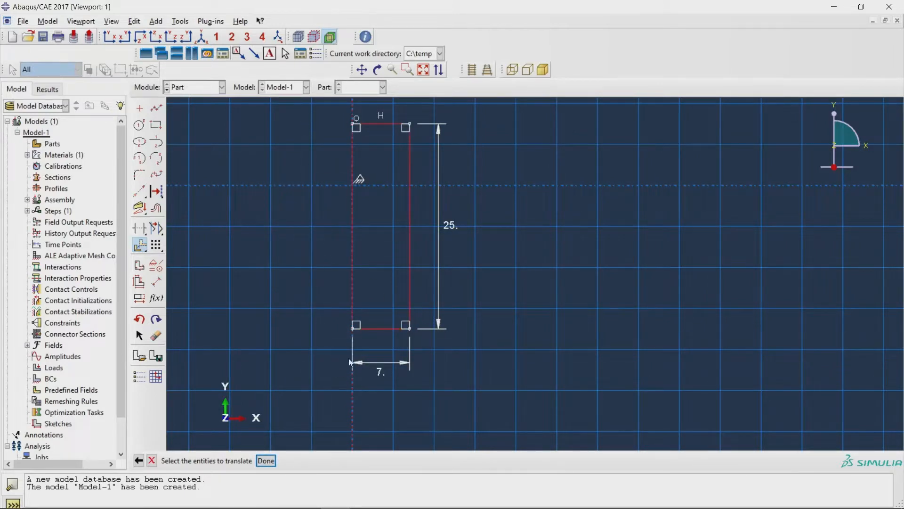
pyautogui.click(265, 463)
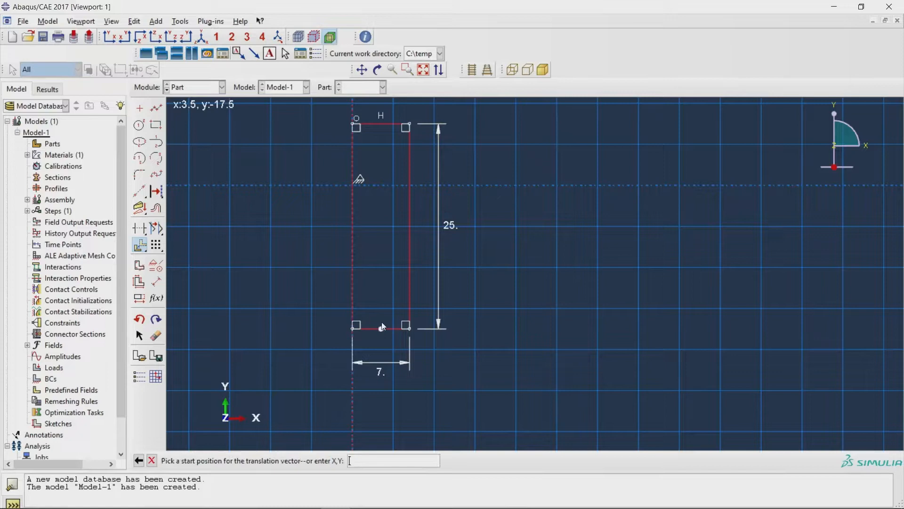
pyautogui.click(356, 331)
pyautogui.press('Return')
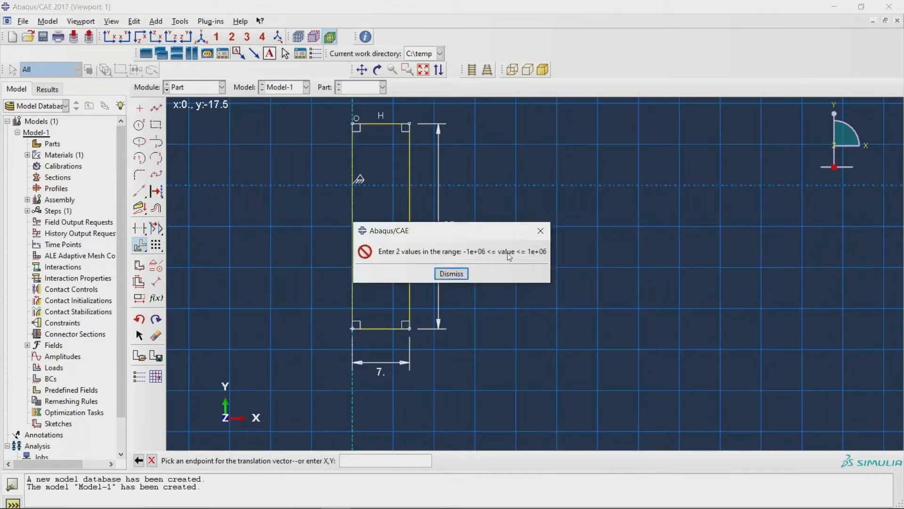
pyautogui.click(544, 227)
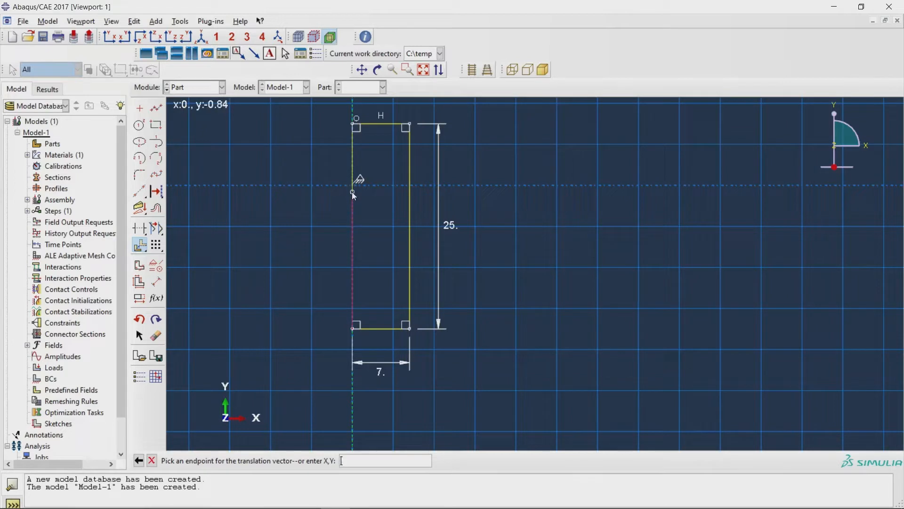
pyautogui.write('0,0')
pyautogui.press('Return')
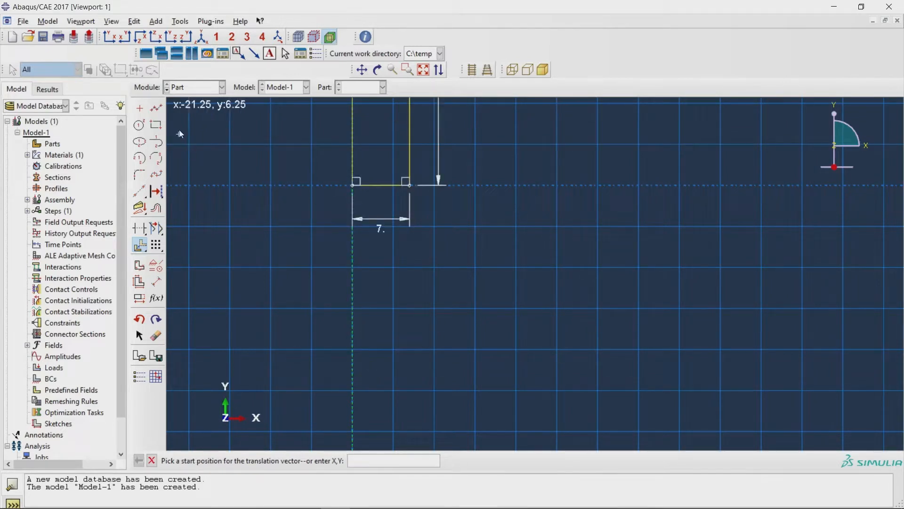
# - Draw a circle of radius about 3.75 centred on the horizontal axis at about (20, 0), beside the rectangle
pyautogui.click(140, 125)
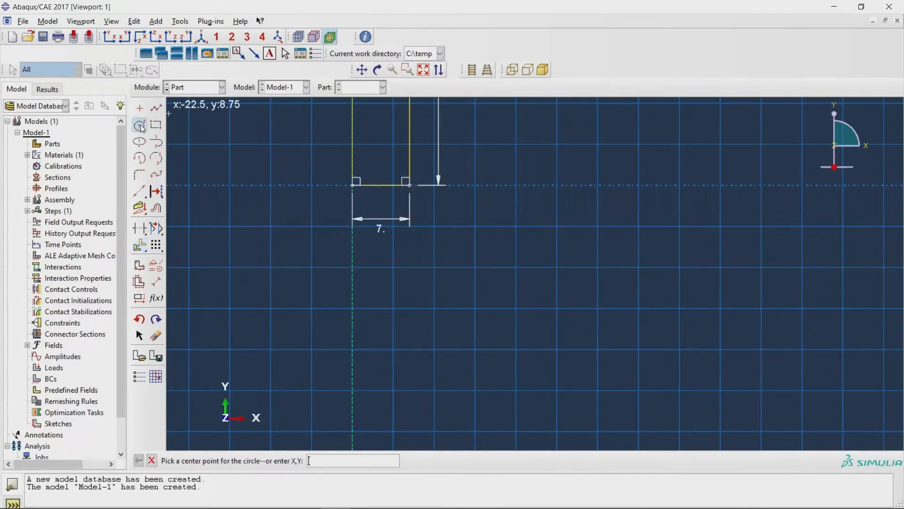
pyautogui.click(517, 185)
pyautogui.click(485, 186)
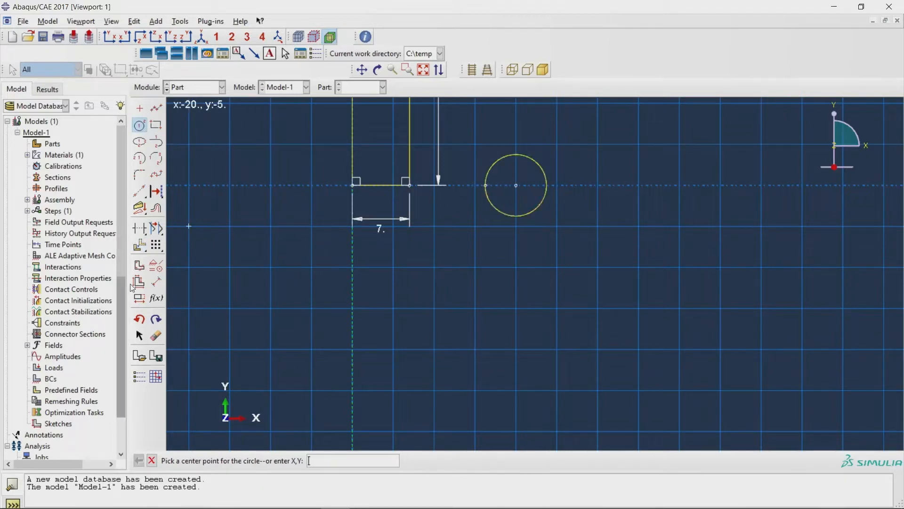
# - Dimension the circle with a radius of 3
pyautogui.click(156, 281)
pyautogui.click(513, 220)
pyautogui.click(494, 262)
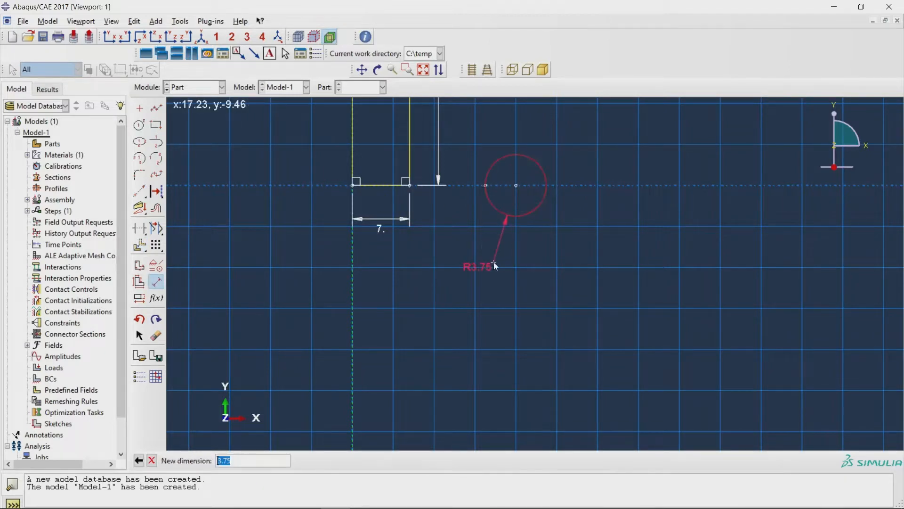
pyautogui.write('3')
pyautogui.press('Return')
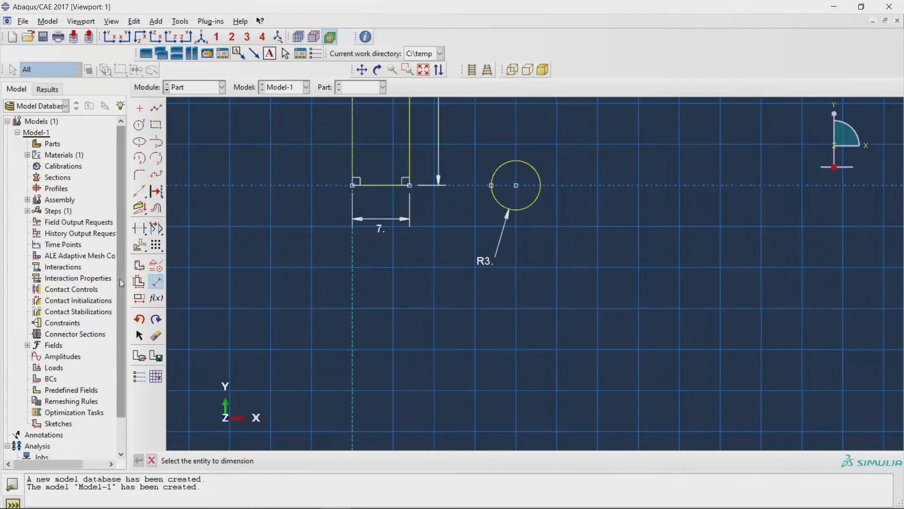
# - Move the circle along the horizontal axis so its leftmost point lies on the rectangle's bottom edge at about (5, 0)
pyautogui.click(139, 245)
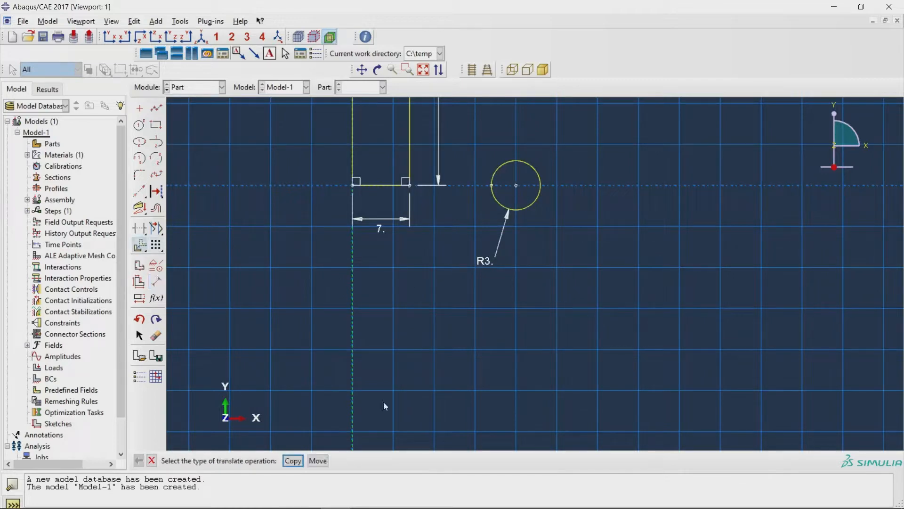
pyautogui.click(319, 460)
pyautogui.click(516, 210)
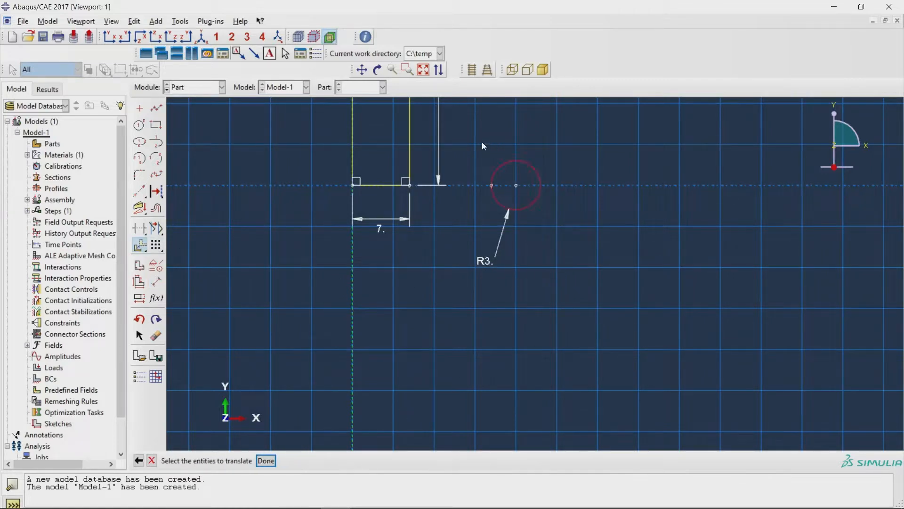
pyautogui.click(266, 460)
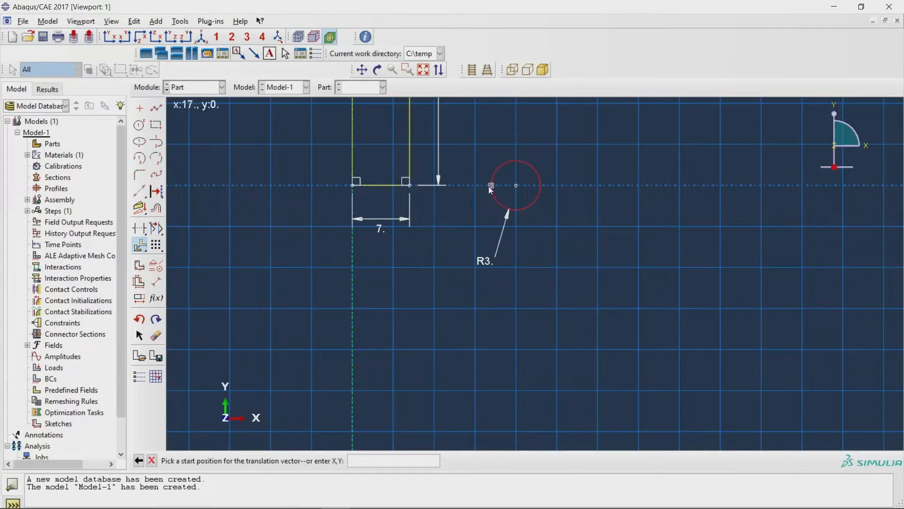
pyautogui.click(491, 185)
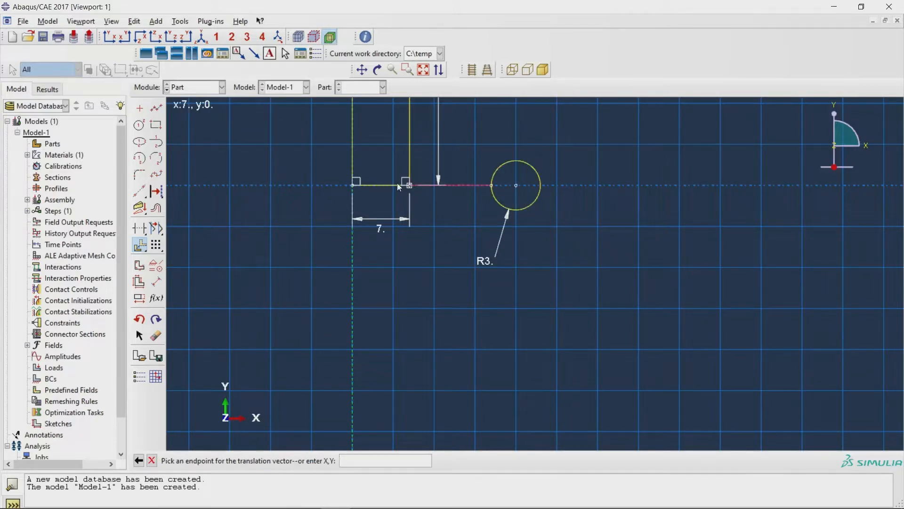
pyautogui.click(392, 185)
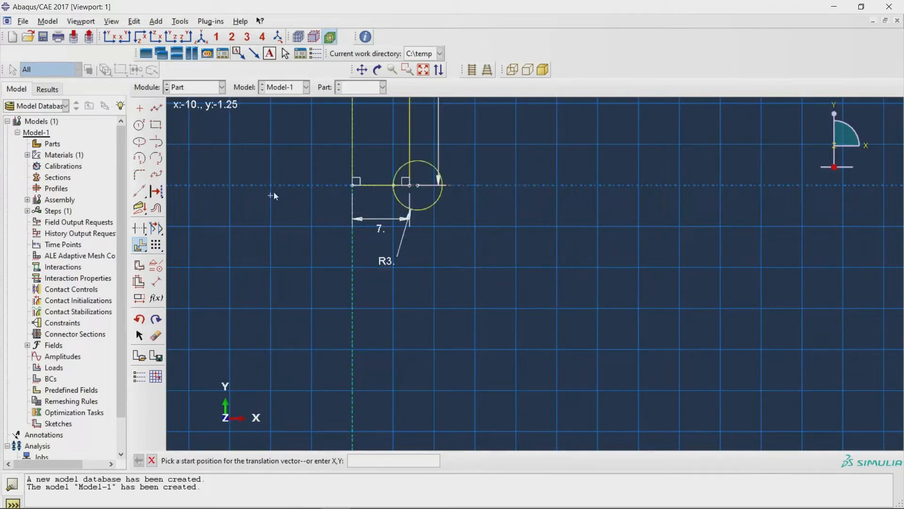
# - Trim the circle outside the rectangle and the leftover bottom edge segment, leaving only the concave corner arc of the notch
pyautogui.click(140, 228)
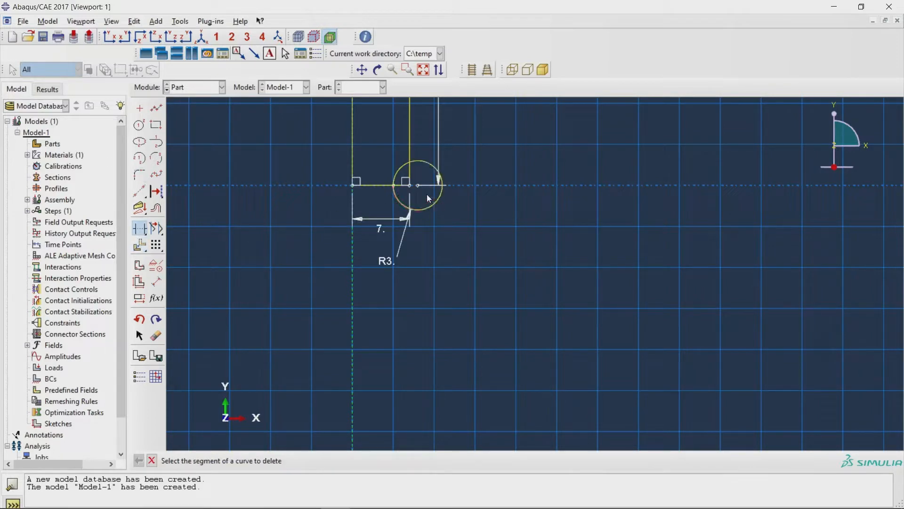
pyautogui.click(432, 201)
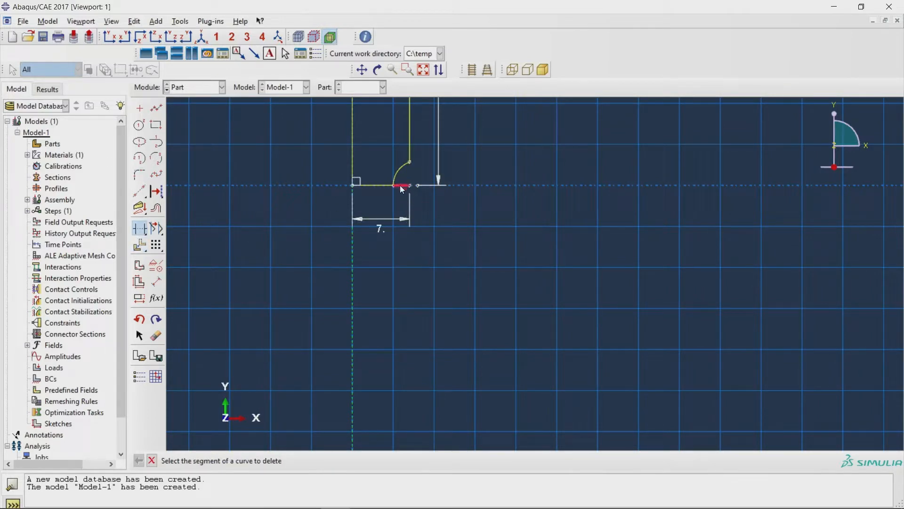
pyautogui.click(401, 186)
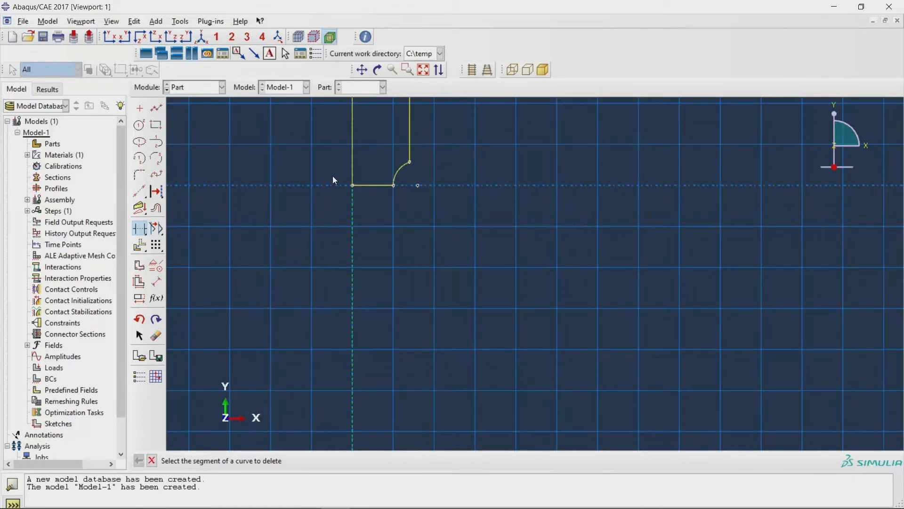
pyautogui.scroll(-1, 269, 181)
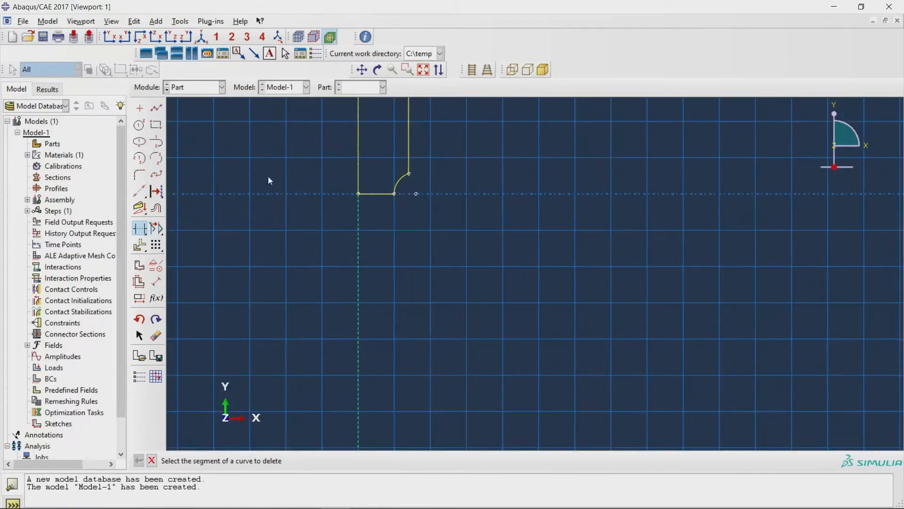
pyautogui.click(182, 87)
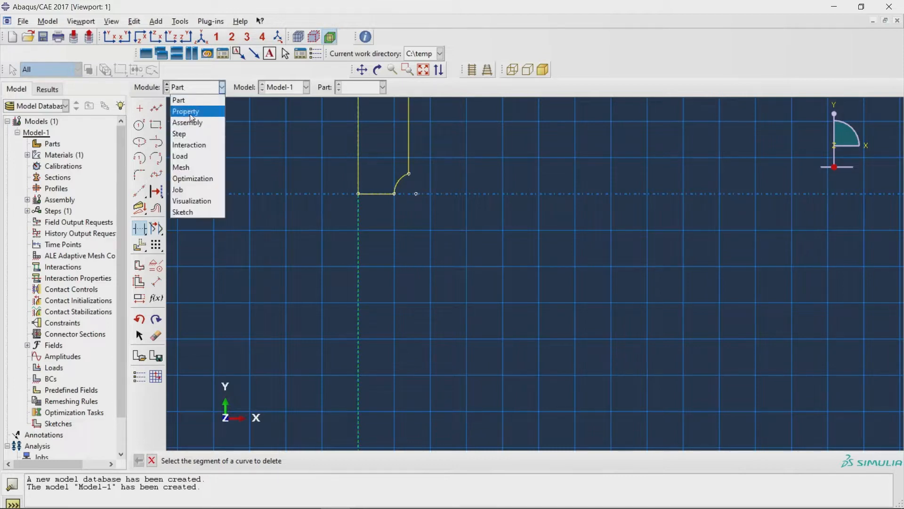
pyautogui.click(190, 112)
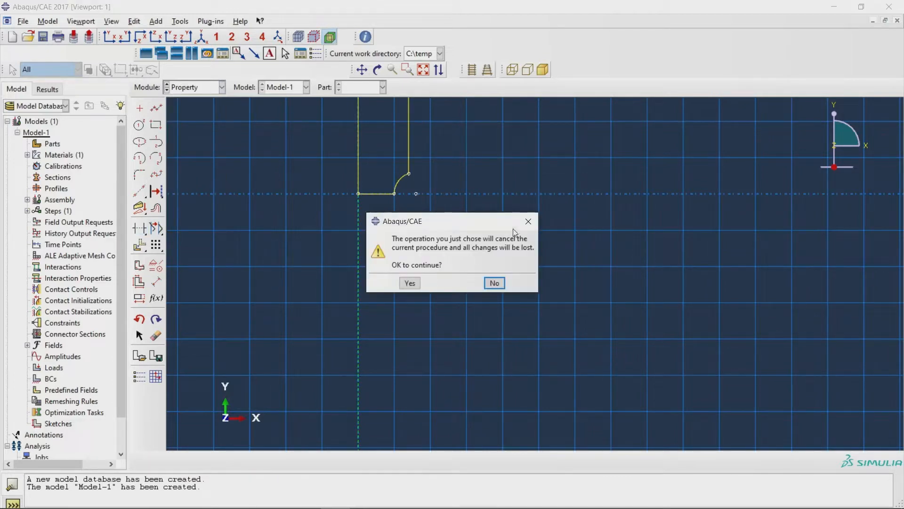
pyautogui.click(528, 221)
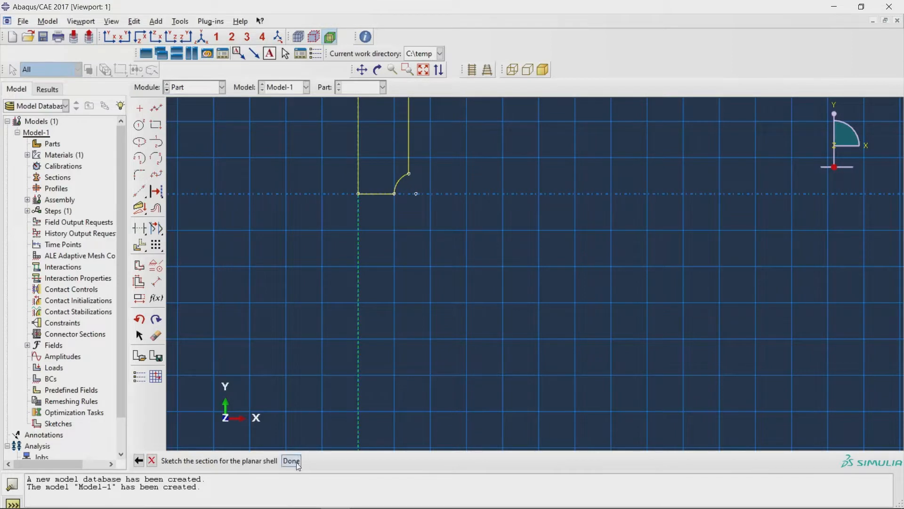
# - Finish the planar shell section sketch to create the part and switch to the Property module
pyautogui.click(295, 461)
pyautogui.click(172, 93)
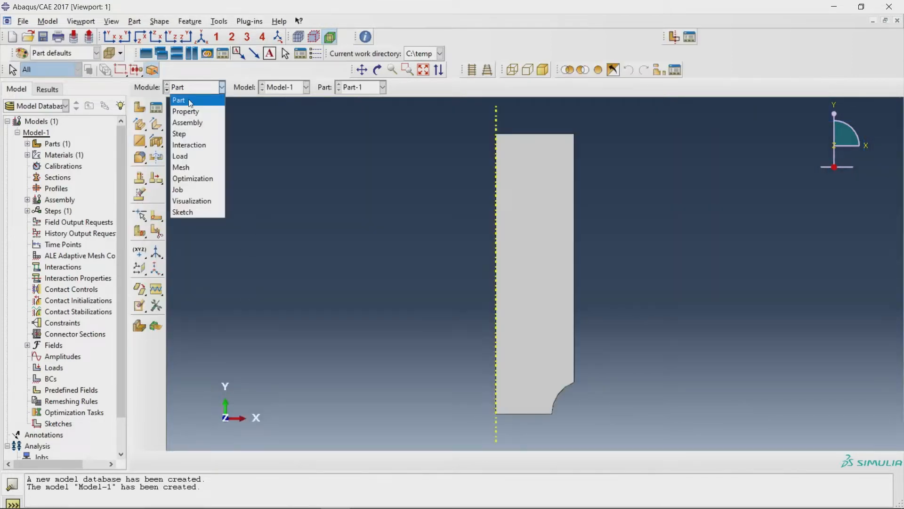
pyautogui.click(188, 111)
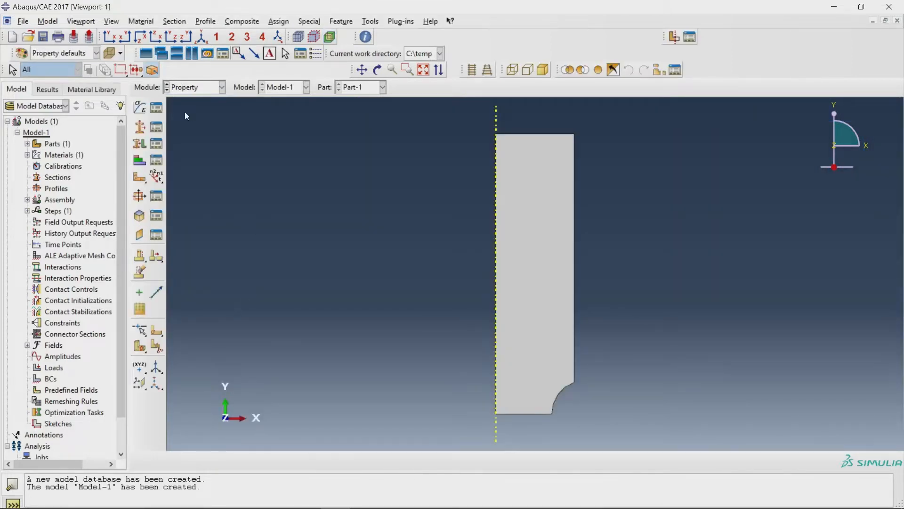
# - Review the density, elastic and plastic data defined for Material-1
pyautogui.click(157, 107)
pyautogui.doubleClick(572, 230)
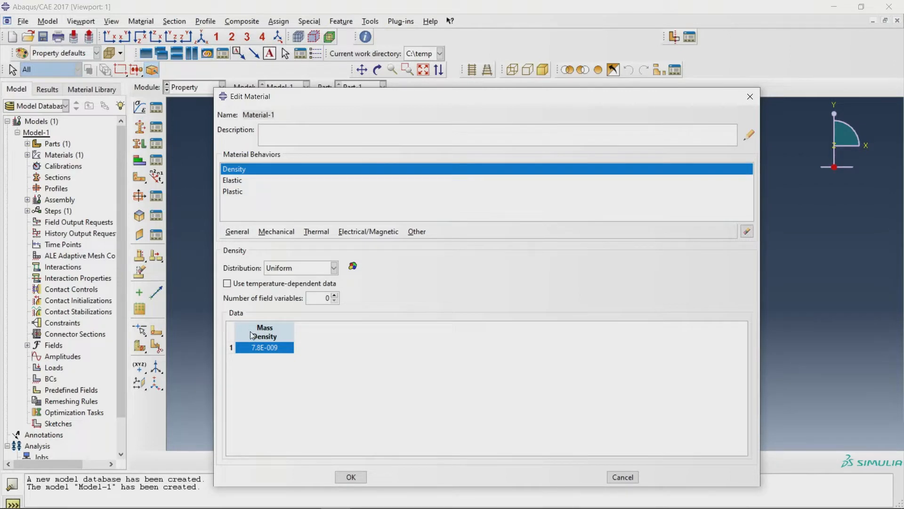
pyautogui.click(244, 181)
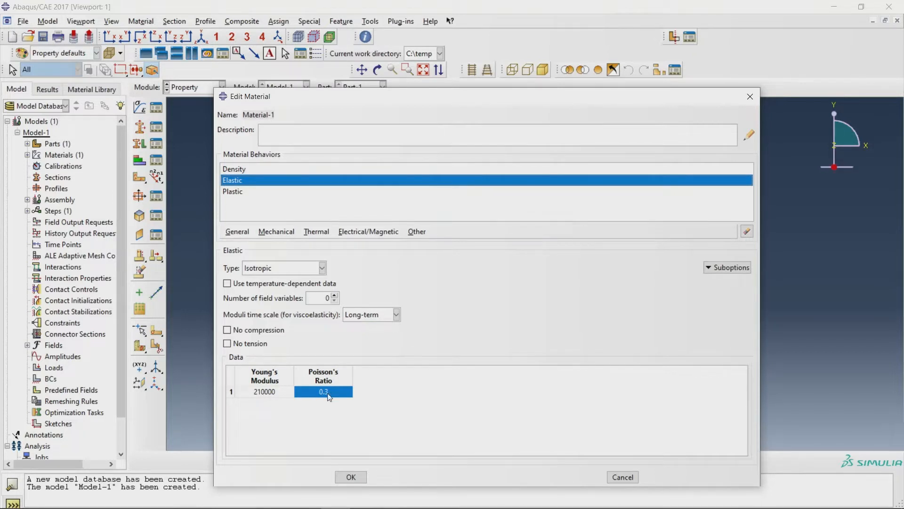
pyautogui.click(243, 196)
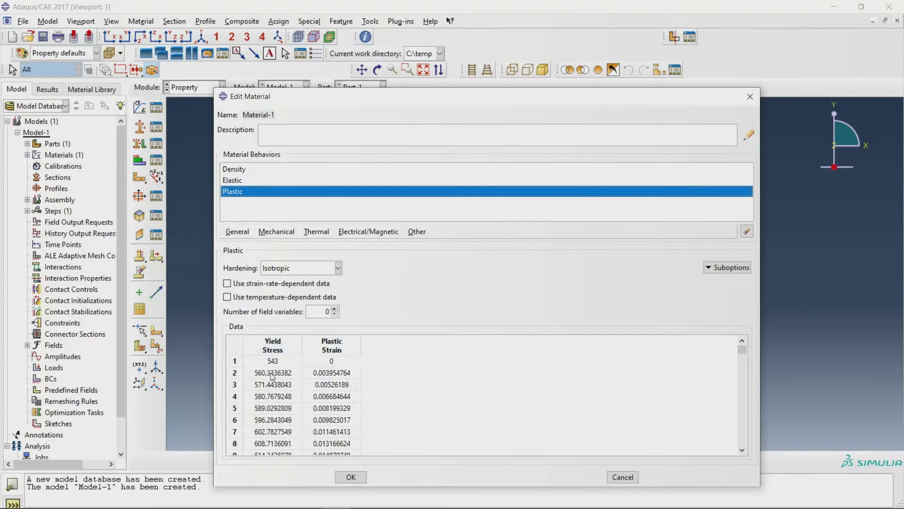
pyautogui.click(351, 477)
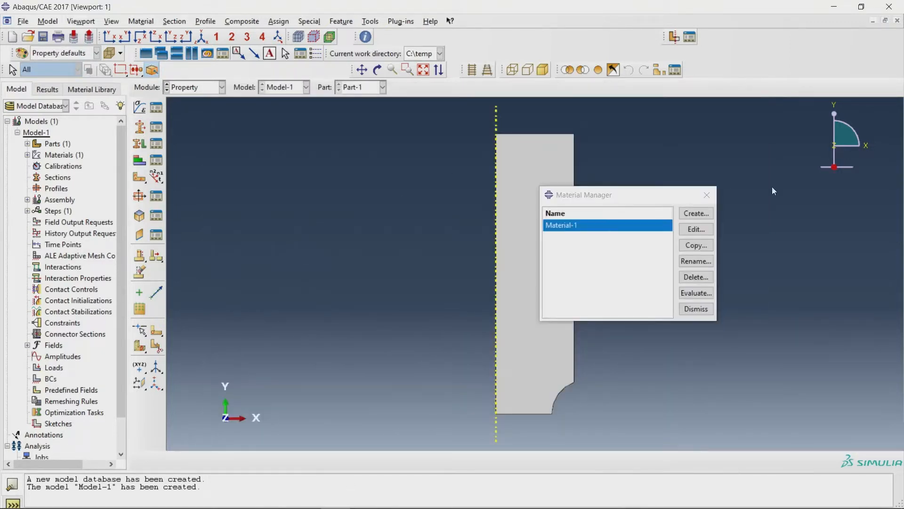
pyautogui.click(715, 193)
# - Create a solid, homogeneous section that uses Material-1
pyautogui.click(156, 127)
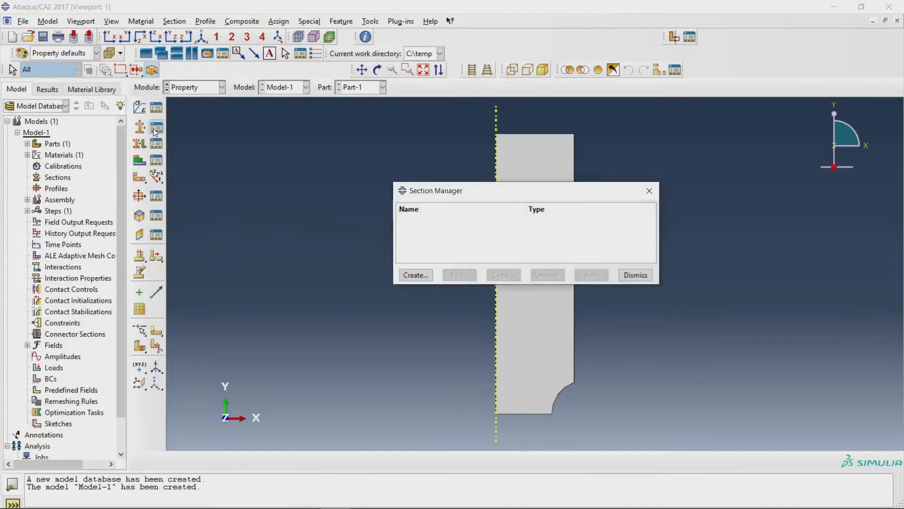
pyautogui.click(414, 278)
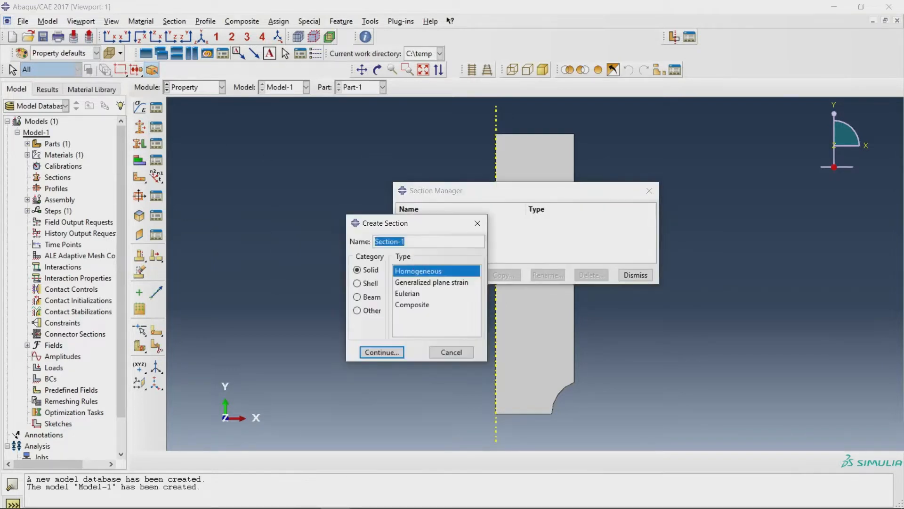
pyautogui.click(372, 356)
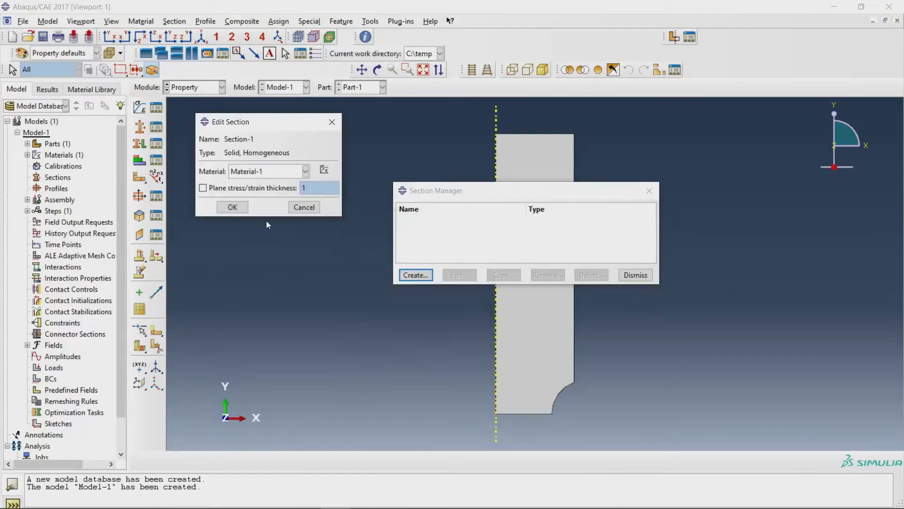
pyautogui.click(231, 207)
pyautogui.click(649, 191)
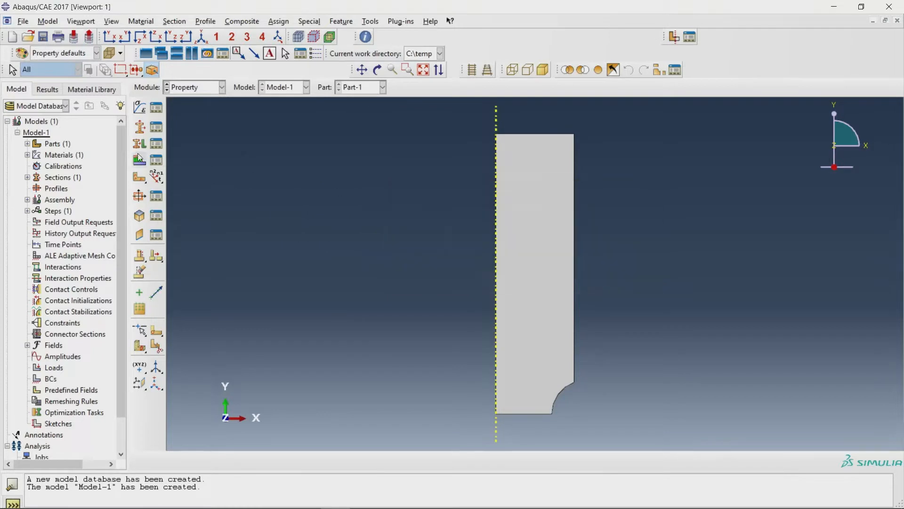
# - Assign Section-1 to the whole face of the notched part
pyautogui.click(156, 143)
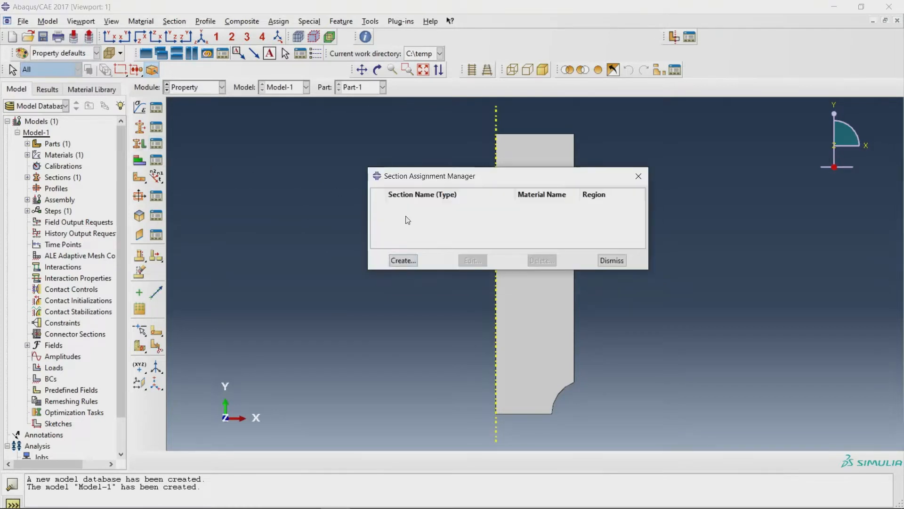
pyautogui.click(400, 262)
pyautogui.click(547, 325)
pyautogui.click(417, 460)
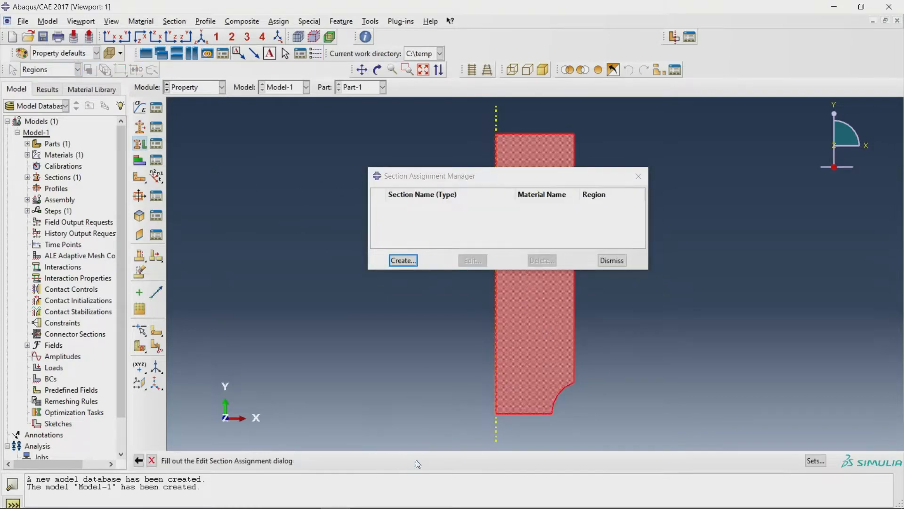
pyautogui.click(312, 359)
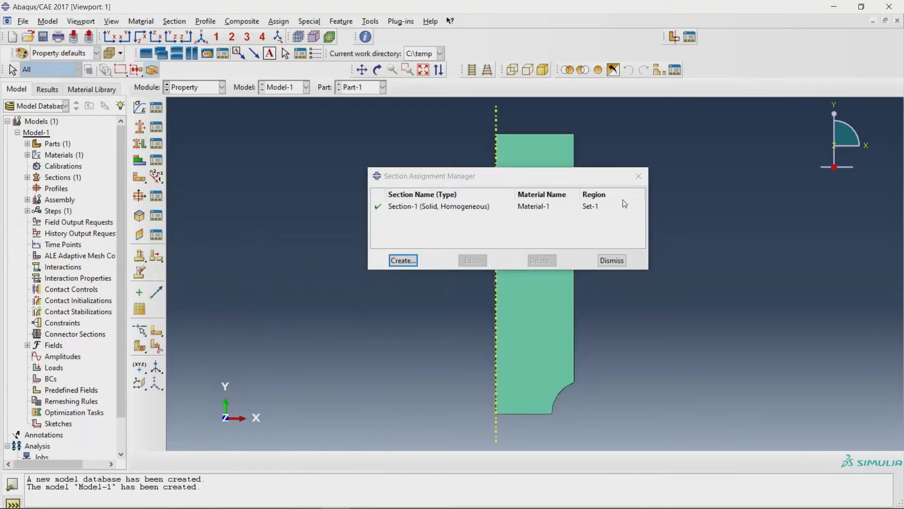
pyautogui.click(638, 176)
# - Switch to the Assembly module and create an independent (mesh on instance) instance of Part-1
pyautogui.click(199, 89)
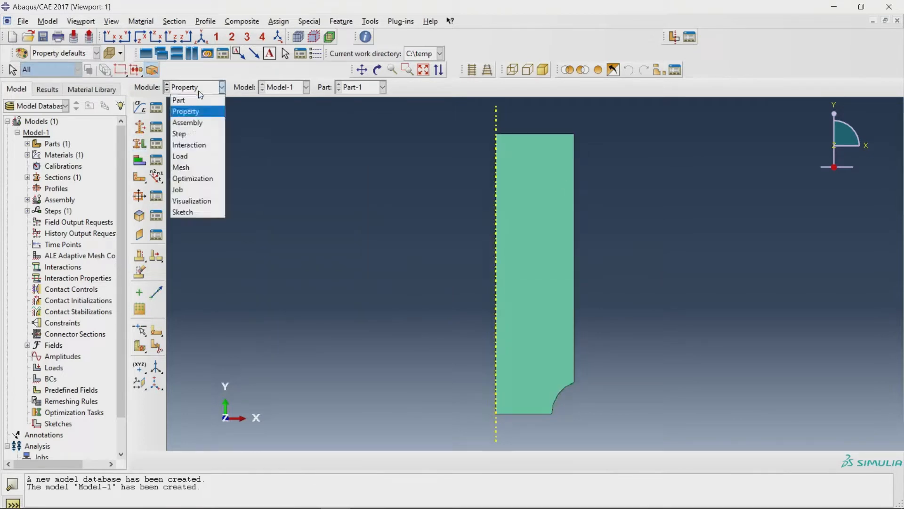
pyautogui.click(190, 122)
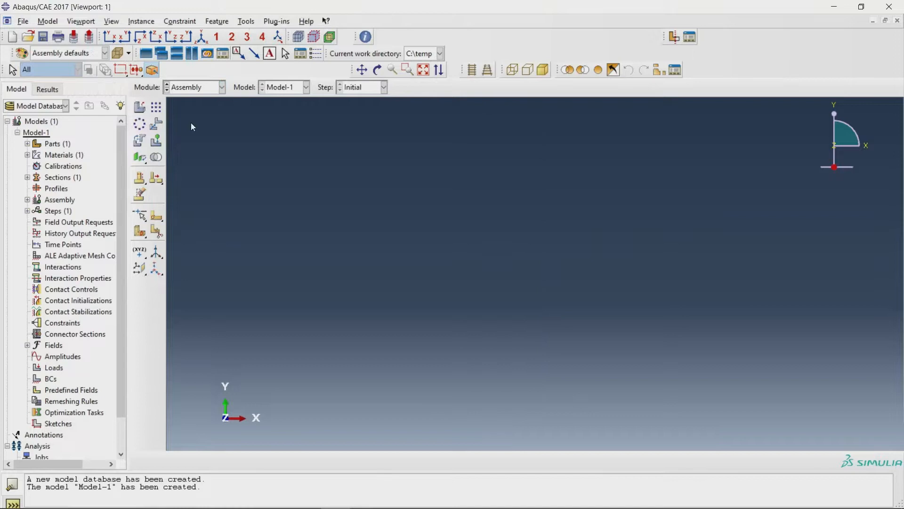
pyautogui.click(137, 108)
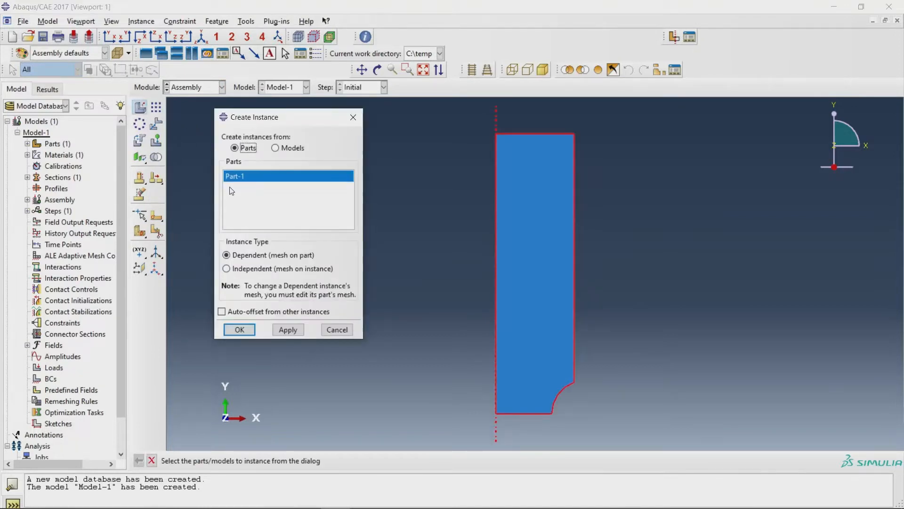
pyautogui.click(238, 269)
pyautogui.click(238, 329)
# - In the Step module, begin a new analysis step after Initial with the Static, General procedure selected
pyautogui.click(197, 88)
pyautogui.click(199, 131)
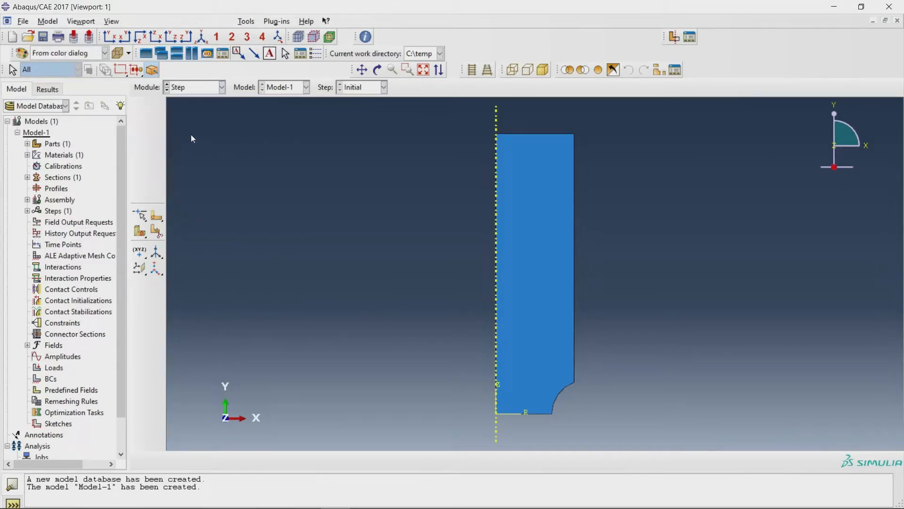
pyautogui.click(157, 108)
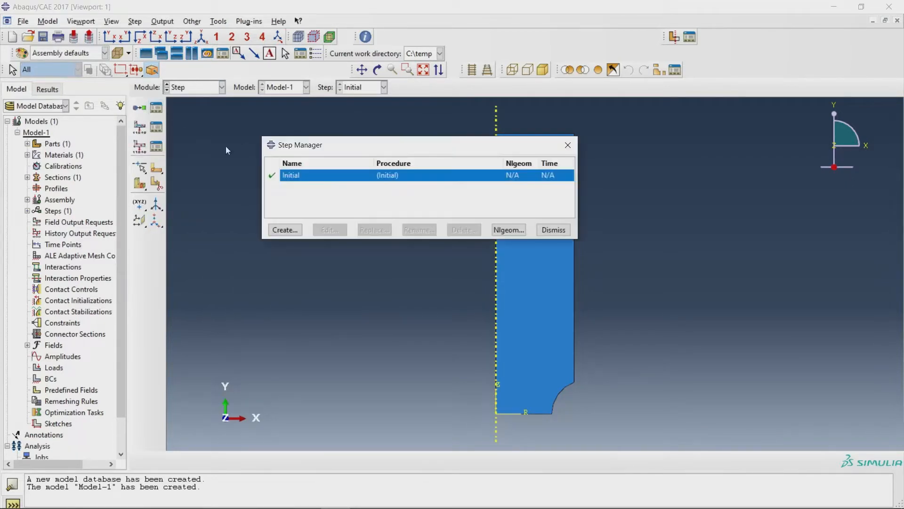
pyautogui.click(282, 230)
pyautogui.moveTo(210, 122); pyautogui.dragTo(383, 127)
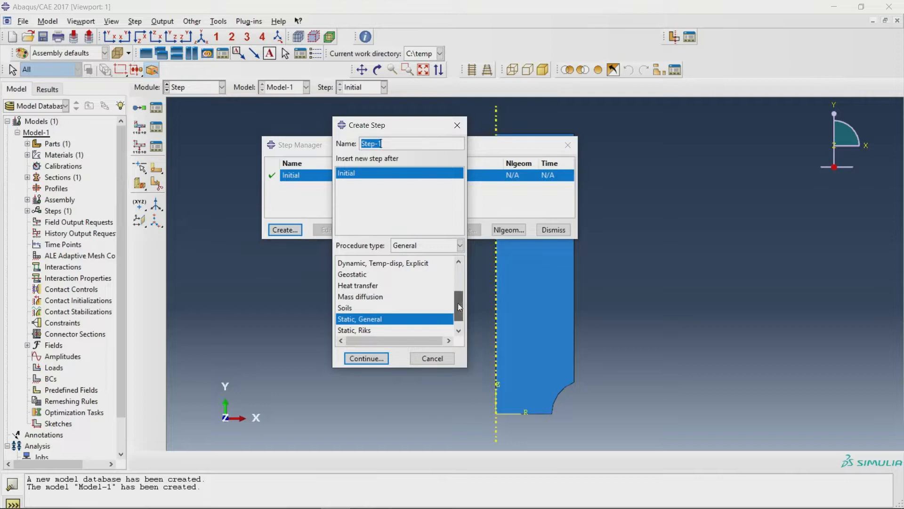
pyautogui.scroll(-1, 459, 307)
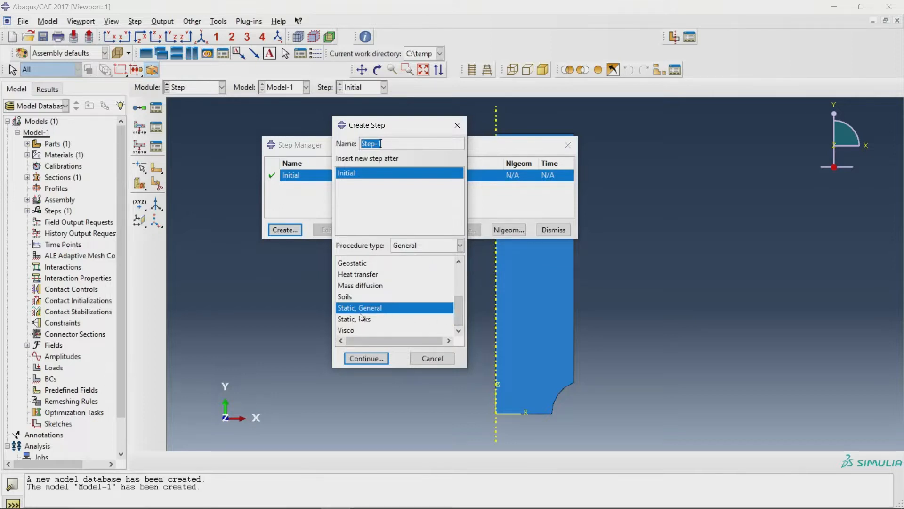
pyautogui.click(449, 308)
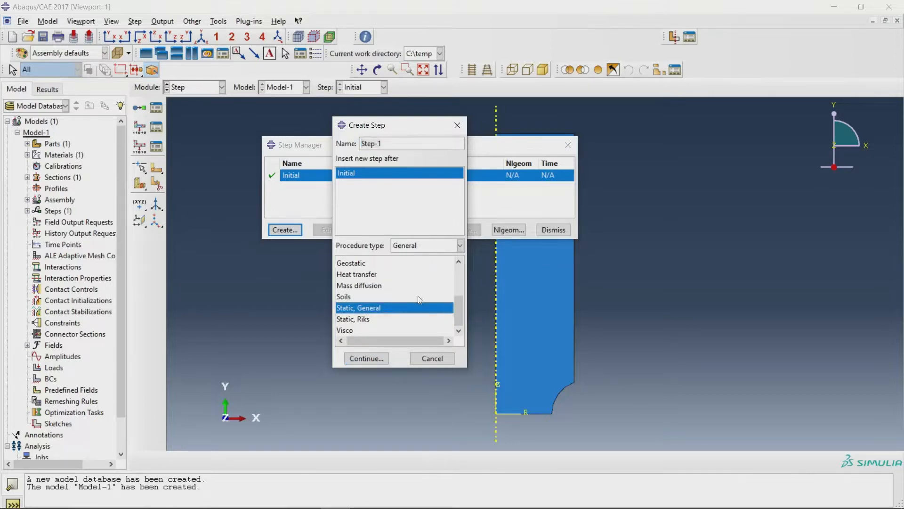
# - Examine the available General procedure types, comparing the dynamic options with the static ones
pyautogui.scroll(2, 456, 312)
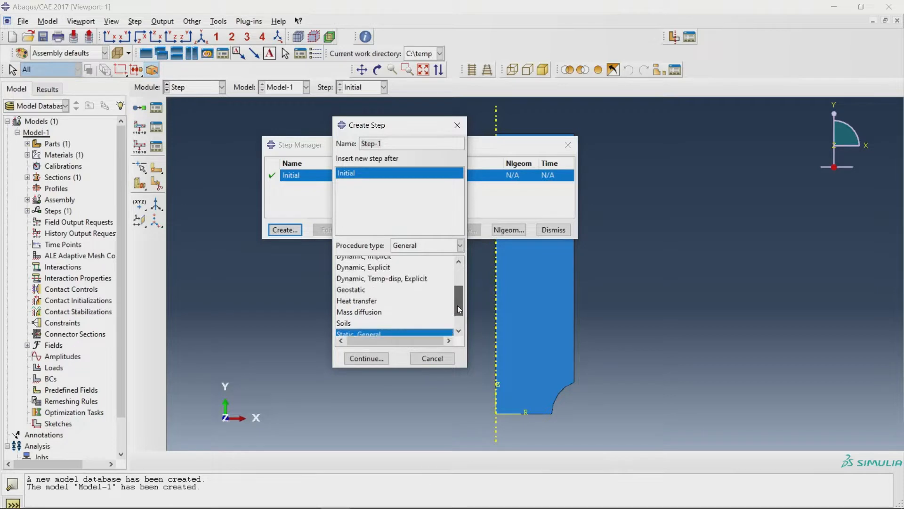
pyautogui.moveTo(456, 305); pyautogui.dragTo(456, 295)
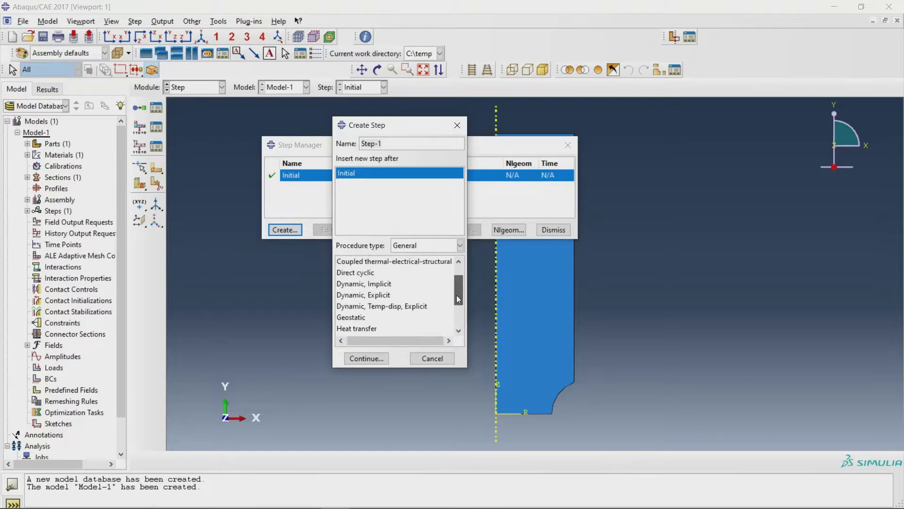
pyautogui.click(384, 285)
pyautogui.moveTo(460, 296)
pyautogui.mouseDown()
pyautogui.moveTo(459, 275)
pyautogui.moveTo(457, 313)
pyautogui.moveTo(458, 301)
pyautogui.mouseUp()
pyautogui.click(363, 277)
pyautogui.click(361, 311)
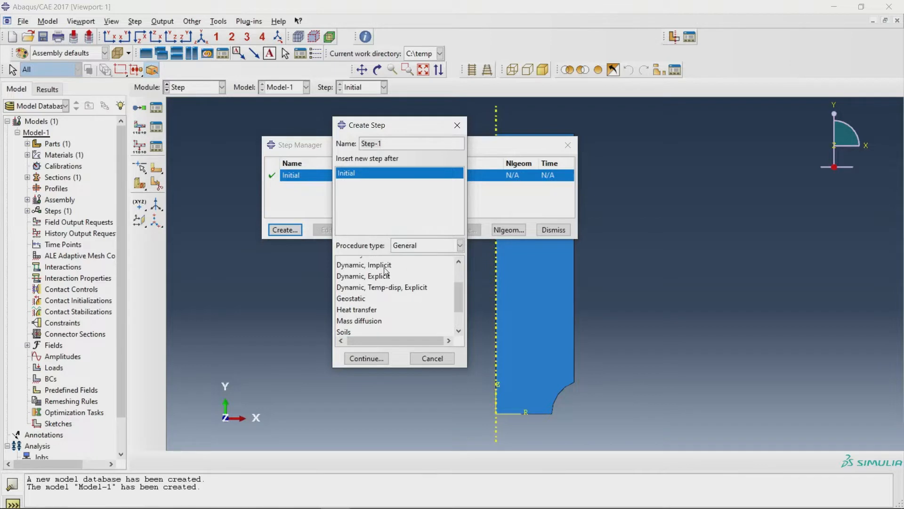
pyautogui.scroll(-1, 459, 308)
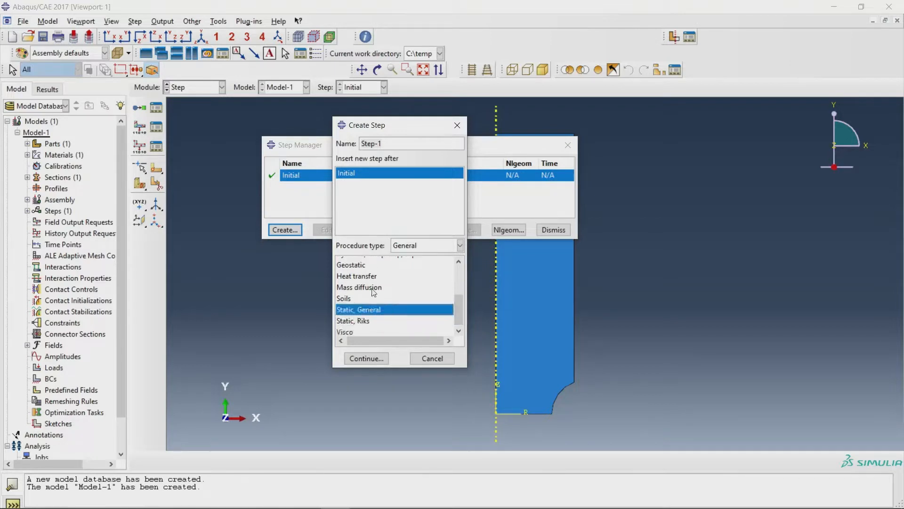
pyautogui.moveTo(457, 312)
pyautogui.mouseDown()
pyautogui.moveTo(455, 301)
pyautogui.moveTo(456, 309)
pyautogui.mouseUp()
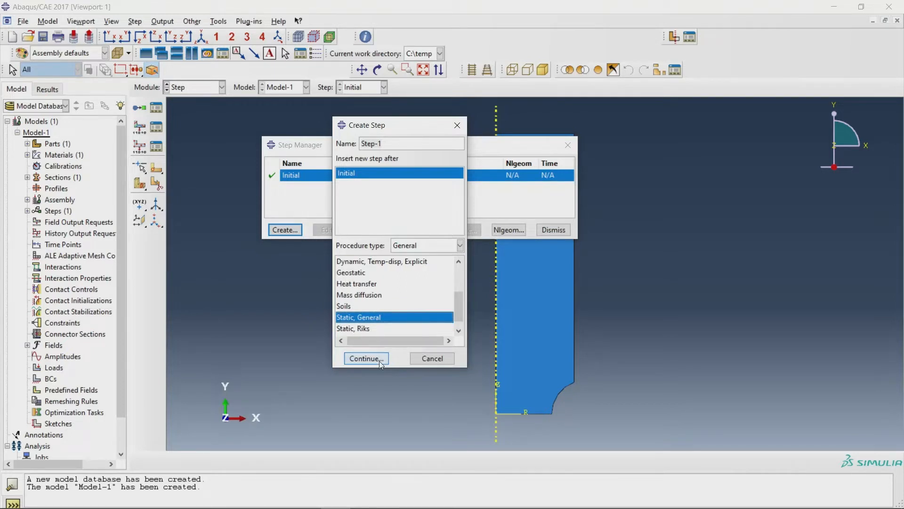
# - Proceed to the settings of the Static, General step and turn Nlgeom on to include large-displacement effects
pyautogui.click(380, 359)
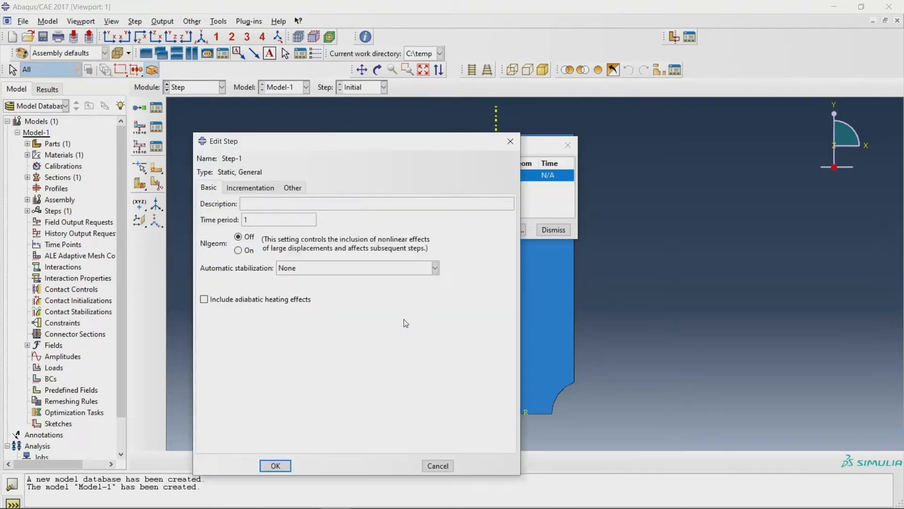
pyautogui.moveTo(301, 145); pyautogui.dragTo(372, 135)
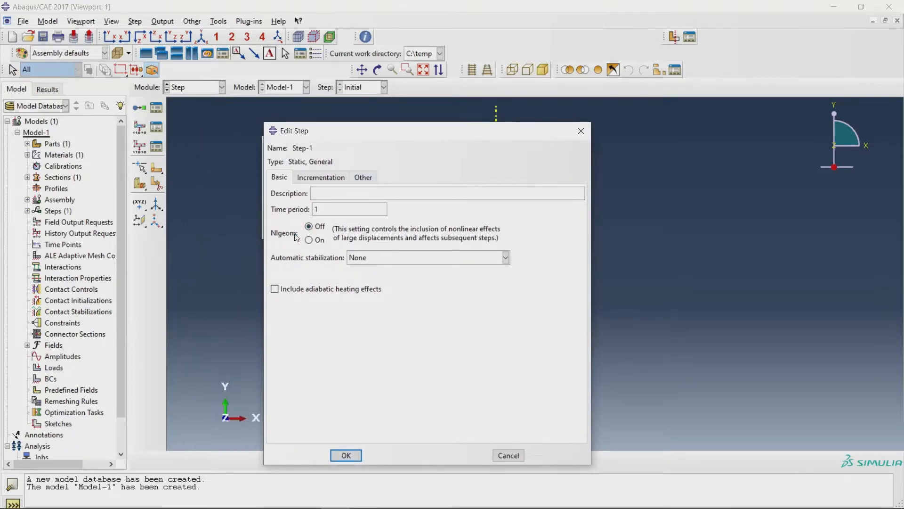
pyautogui.click(309, 239)
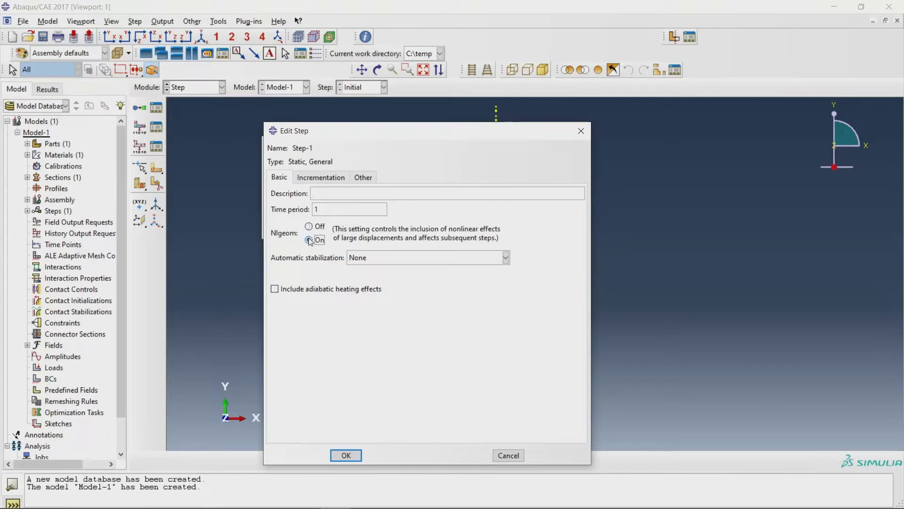
# - Set Step-1's incrementation to a maximum of 10000 increments, with initial size .01, minimum 1E-0010 and maximum .1
pyautogui.click(337, 181)
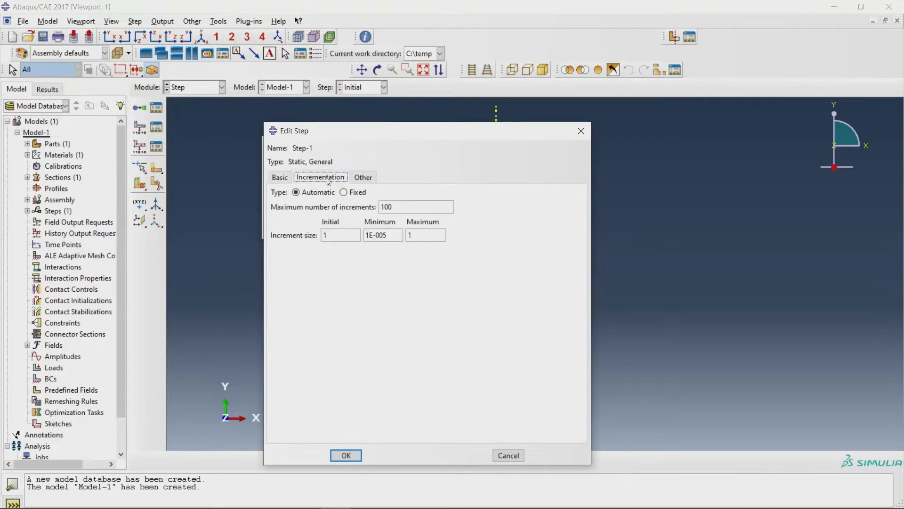
pyautogui.click(403, 207)
pyautogui.write('00')
pyautogui.press('Tab')
pyautogui.write('.0')
pyautogui.press('Tab')
pyautogui.press('Tab')
pyautogui.write('.')
pyautogui.moveTo(393, 235); pyautogui.dragTo(379, 235)
pyautogui.click(384, 235)
pyautogui.moveTo(384, 234); pyautogui.dragTo(393, 237)
pyautogui.write('10')
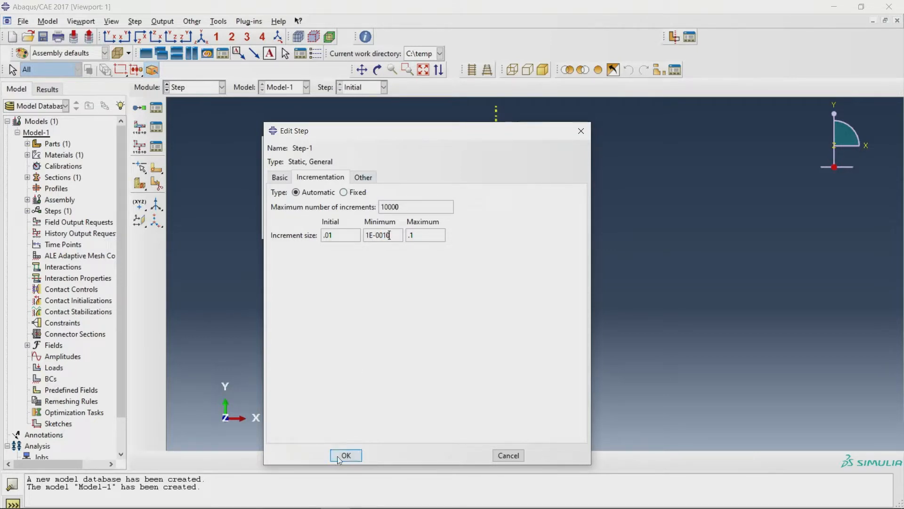
# - Examine Step-1's automatic stabilization choices, increment sizes, and equation solver and solution technique settings
pyautogui.click(282, 178)
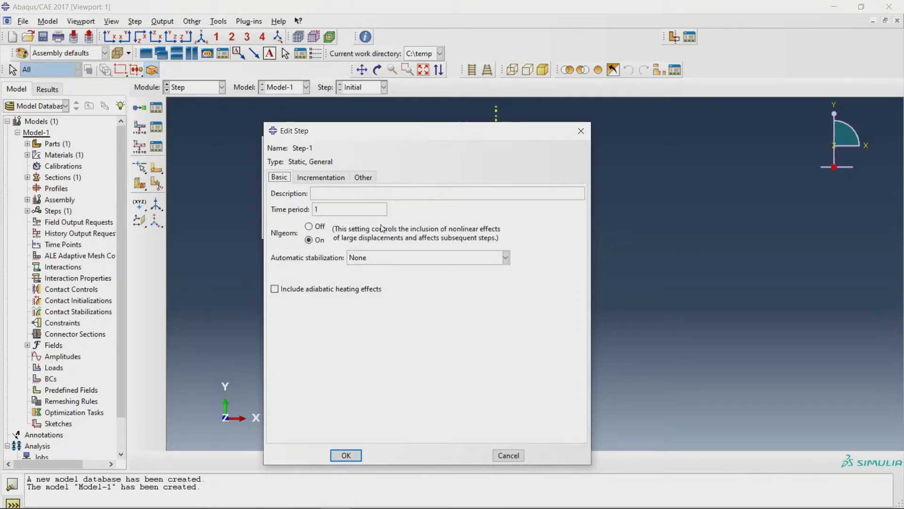
pyautogui.click(459, 257)
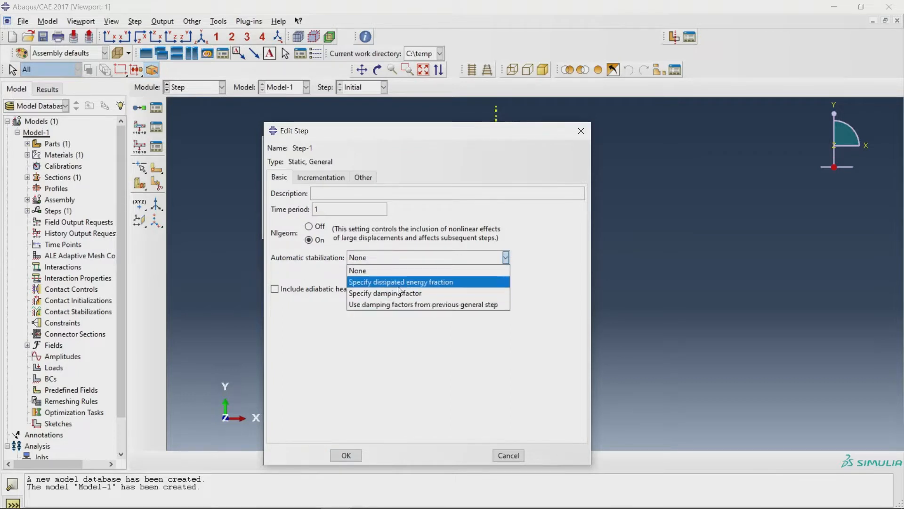
pyautogui.click(383, 330)
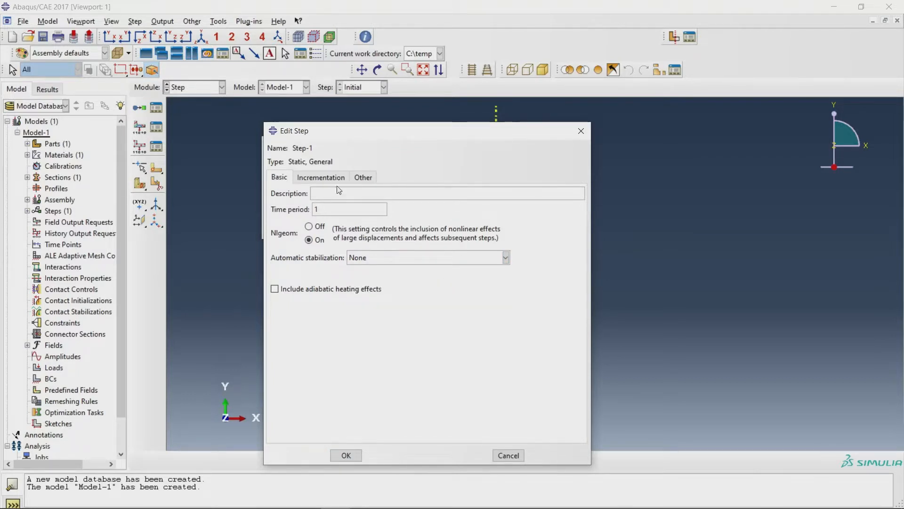
pyautogui.click(324, 180)
pyautogui.click(358, 178)
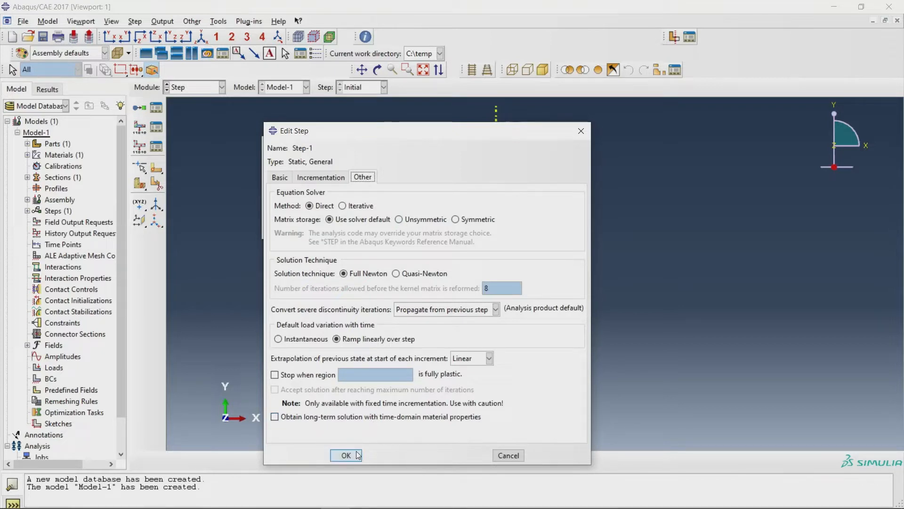
pyautogui.click(311, 181)
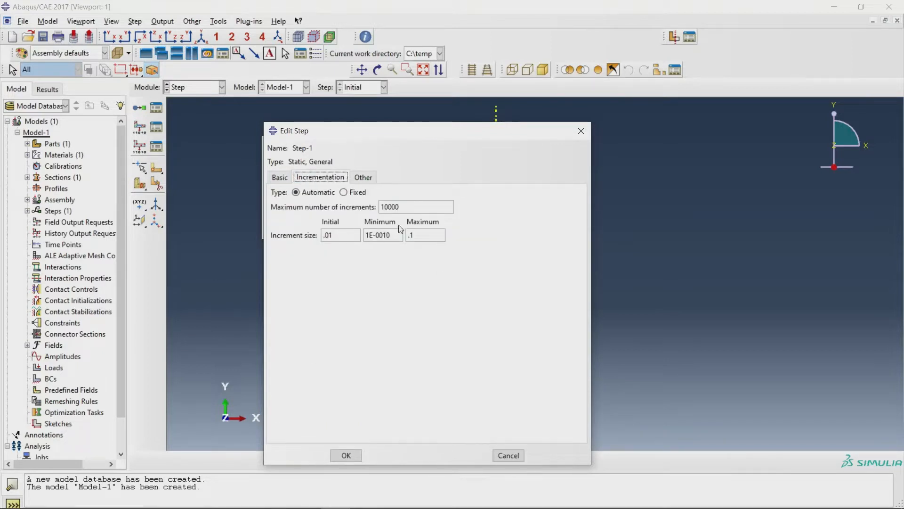
pyautogui.click(282, 178)
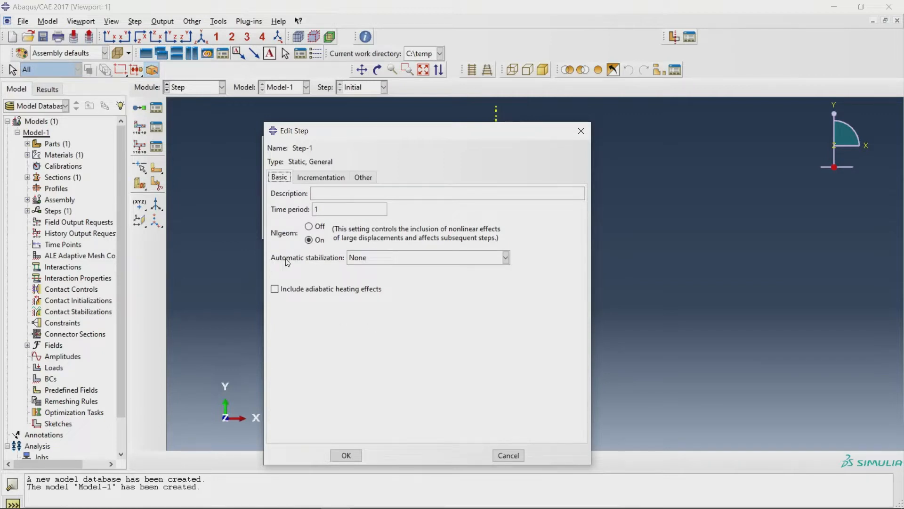
pyautogui.click(389, 259)
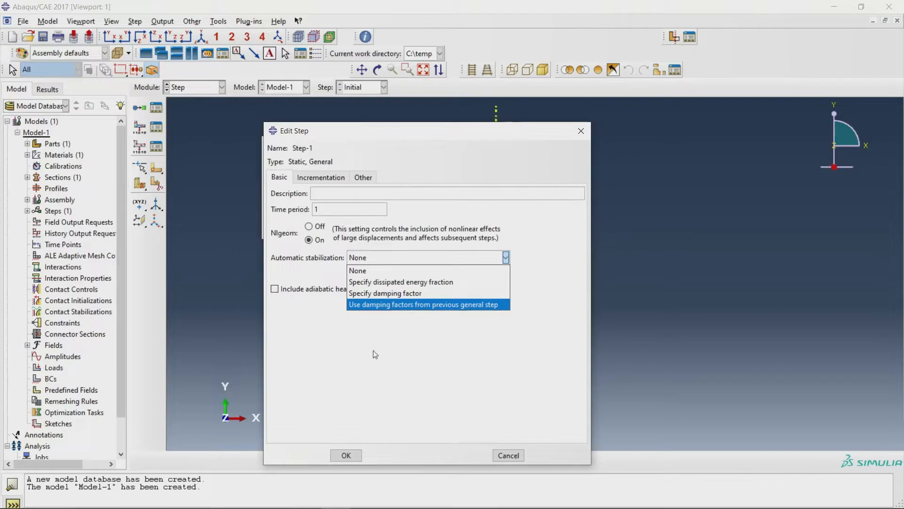
pyautogui.click(358, 364)
# - Accept the Step-1 settings to create the step and close the Step Manager
pyautogui.click(345, 454)
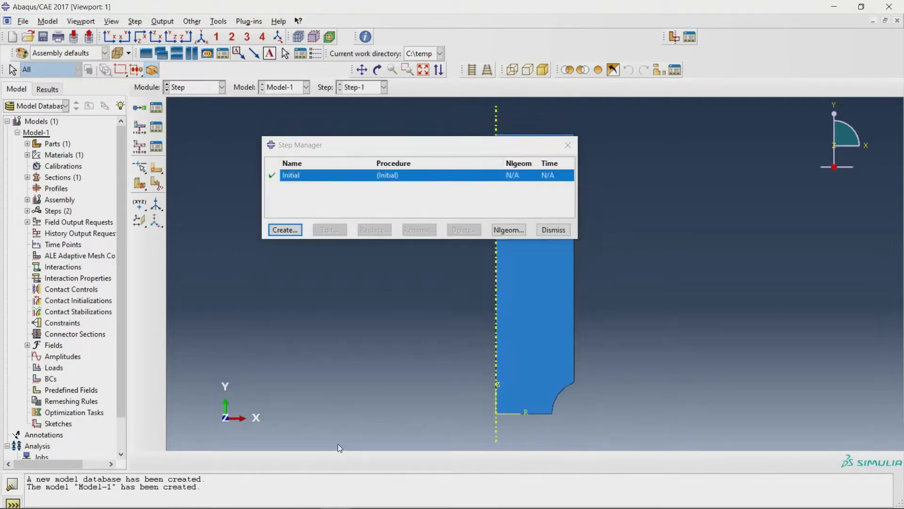
pyautogui.click(549, 231)
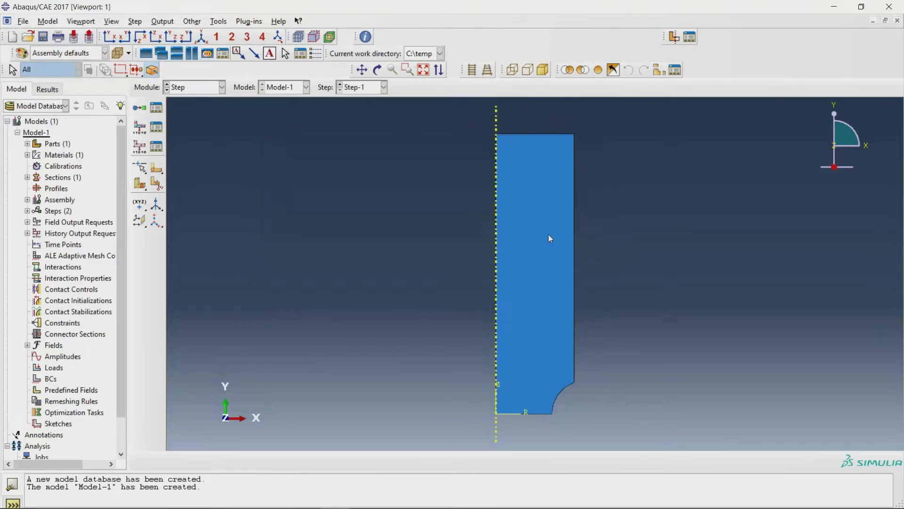
# - Inspect the field output request F-Output-1 and its output frequency options, and close it without edits
pyautogui.click(159, 132)
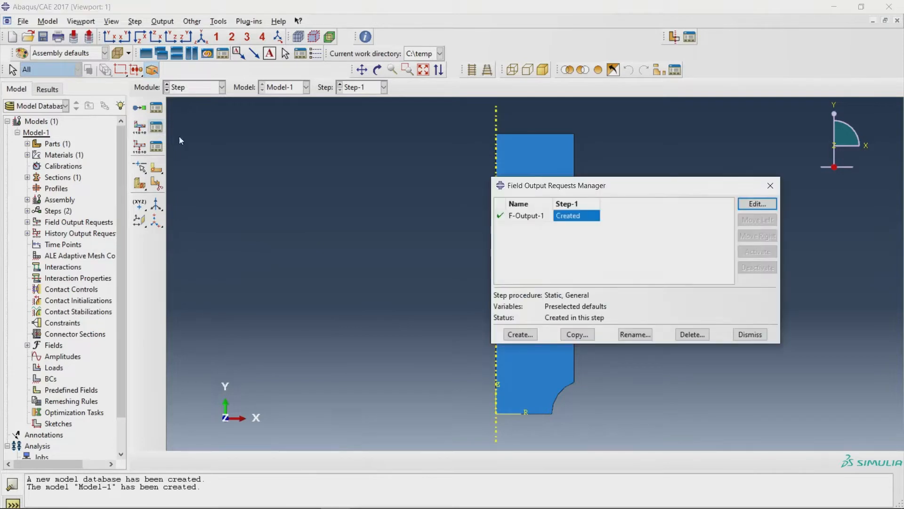
pyautogui.doubleClick(579, 215)
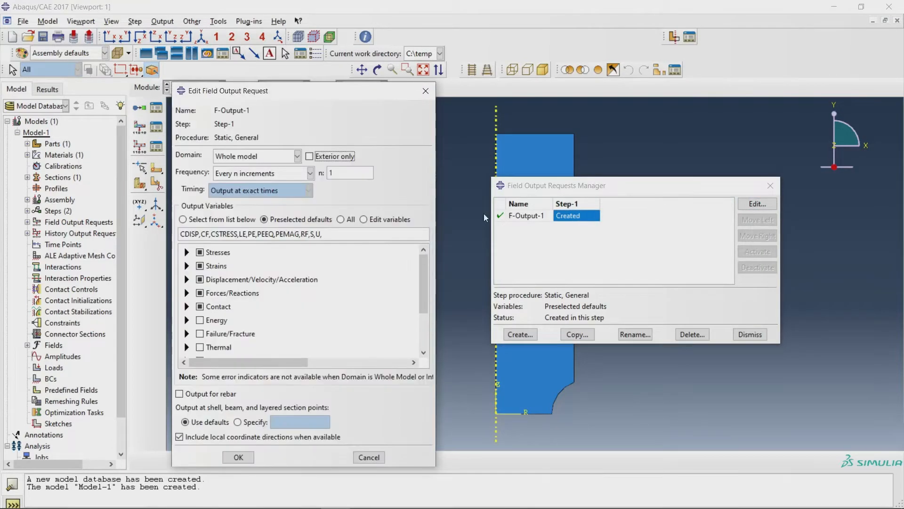
pyautogui.click(306, 174)
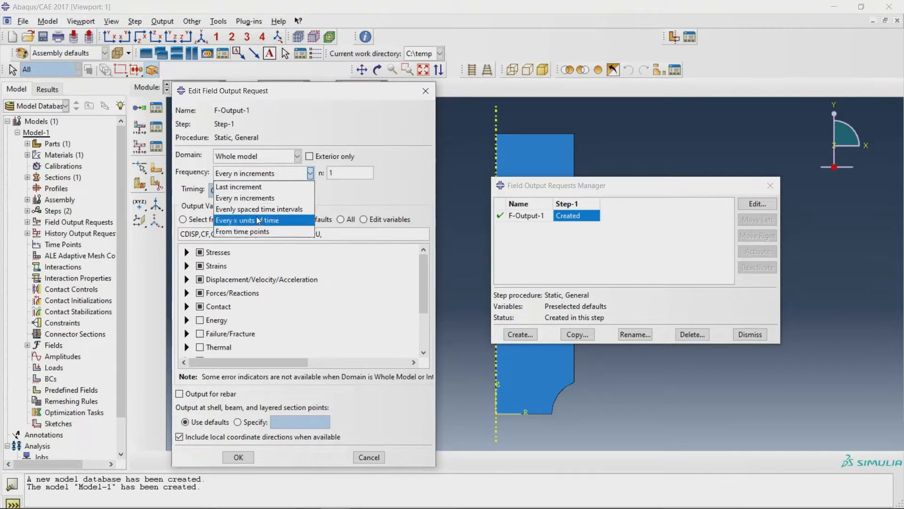
pyautogui.click(242, 459)
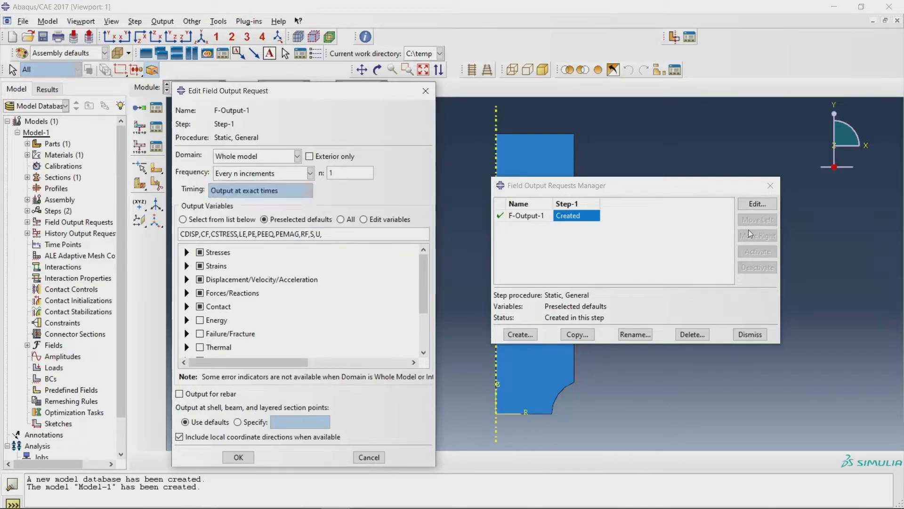
pyautogui.click(425, 91)
pyautogui.click(770, 186)
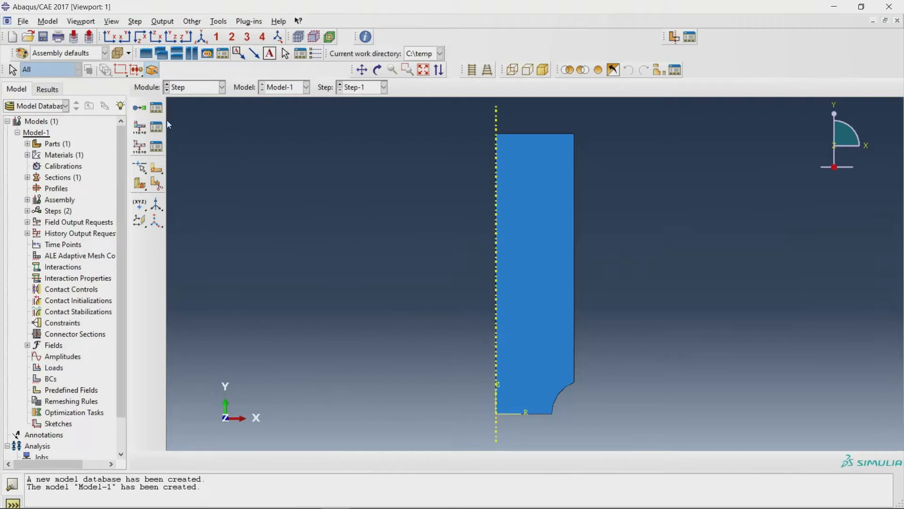
# - Go through the Interaction module and switch to the Load module
pyautogui.click(193, 87)
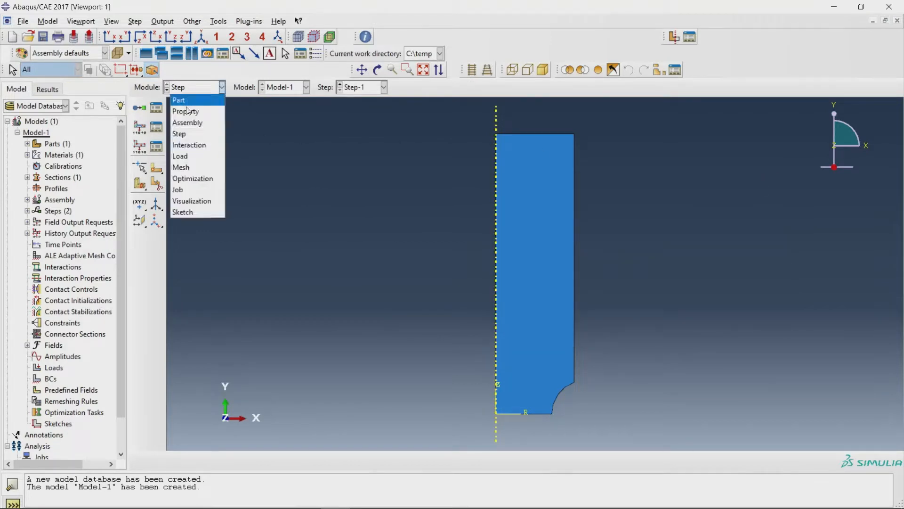
pyautogui.click(181, 142)
pyautogui.click(193, 87)
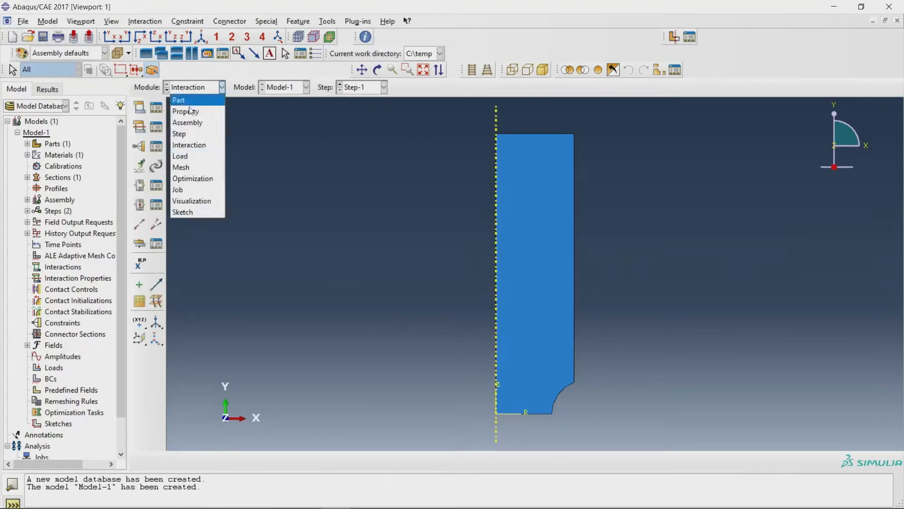
pyautogui.click(183, 157)
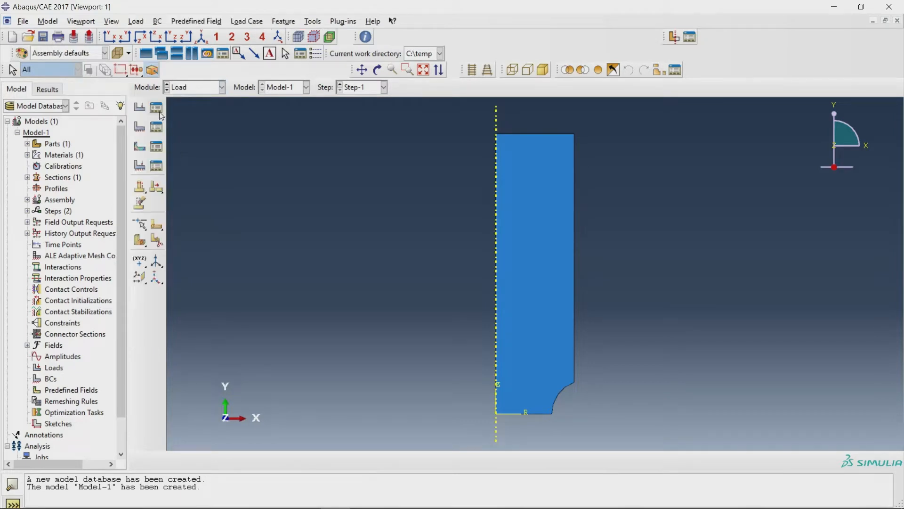
# - Create a Displacement/Rotation boundary condition in Step-1 that constrains U2 on the specimen's bottom edge
pyautogui.click(157, 127)
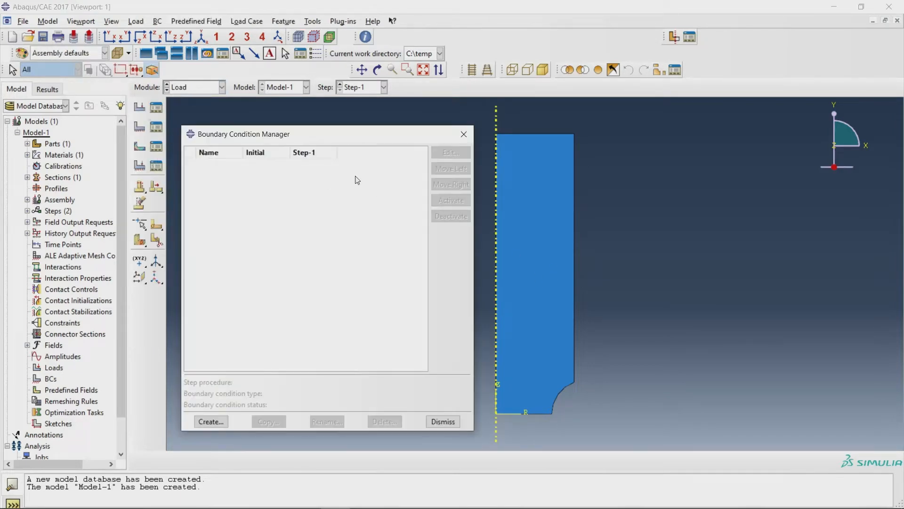
pyautogui.moveTo(367, 136); pyautogui.dragTo(296, 139)
pyautogui.click(149, 424)
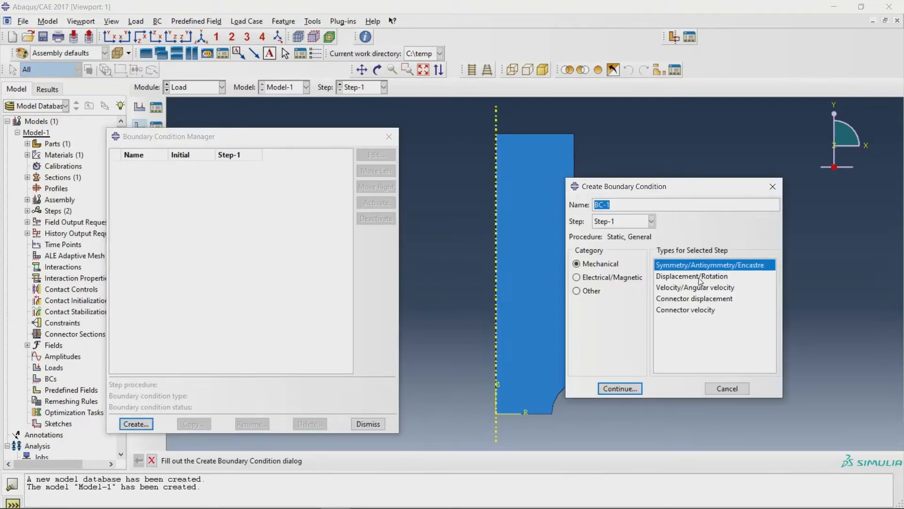
pyautogui.doubleClick(700, 276)
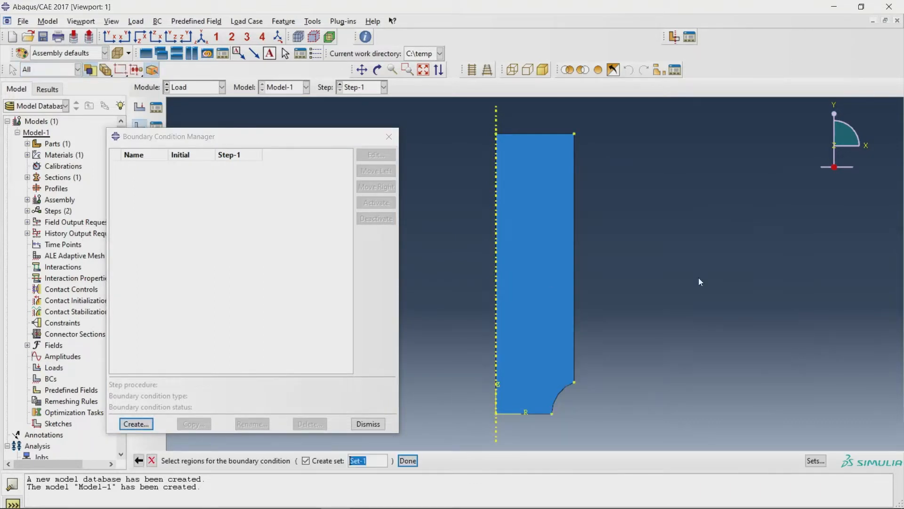
pyautogui.click(531, 414)
pyautogui.click(408, 460)
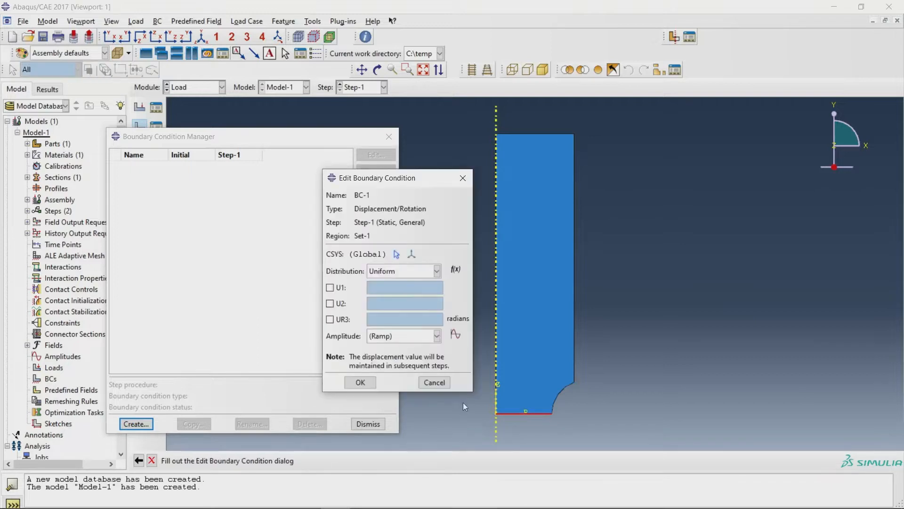
pyautogui.click(331, 304)
pyautogui.click(358, 383)
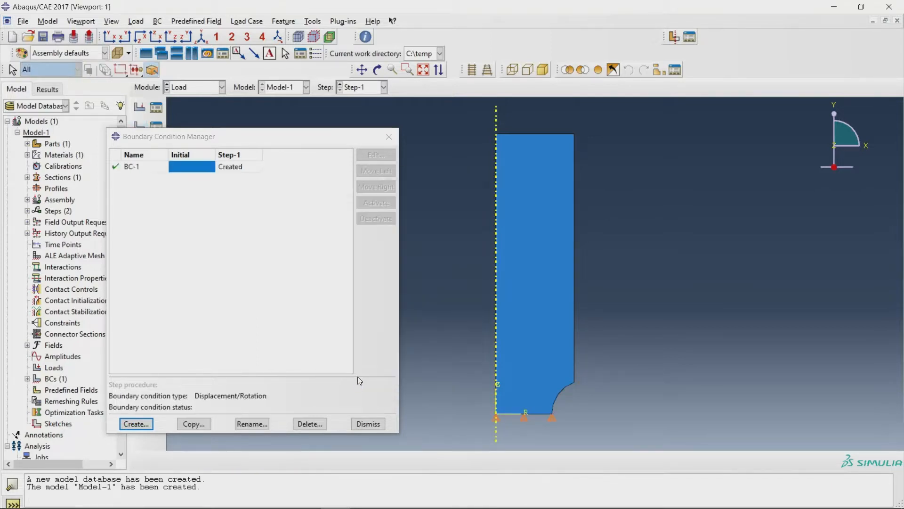
# - Create a second Displacement/Rotation boundary condition in Step-1 with U1 set to 0 along the vertical edge on the symmetry axis
pyautogui.click(136, 423)
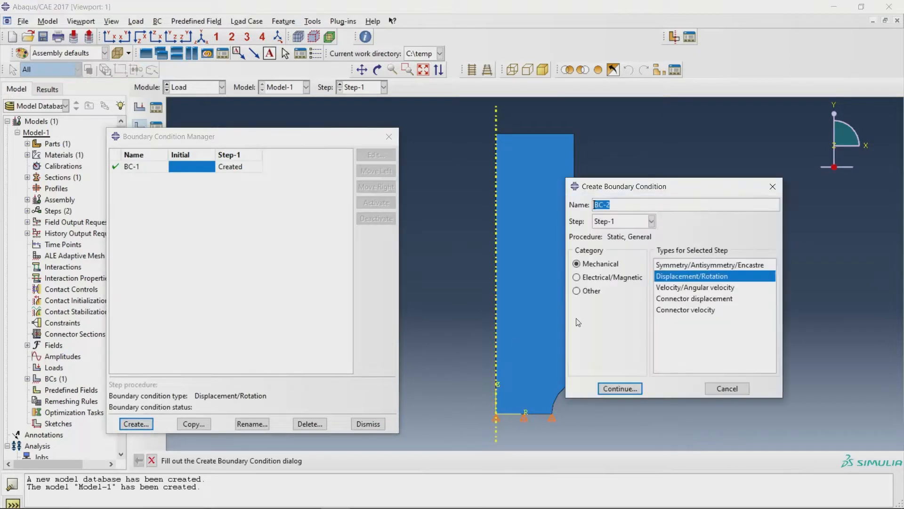
pyautogui.doubleClick(689, 277)
pyautogui.click(497, 293)
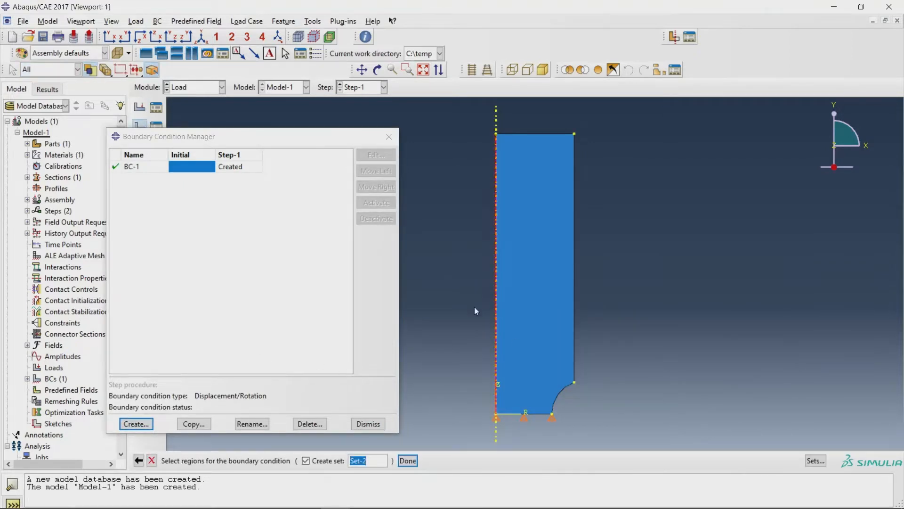
pyautogui.click(408, 461)
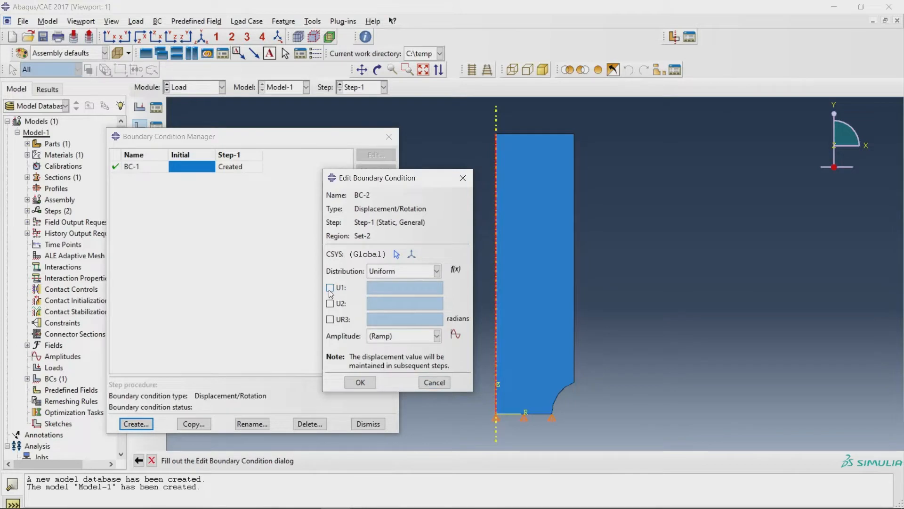
pyautogui.click(330, 287)
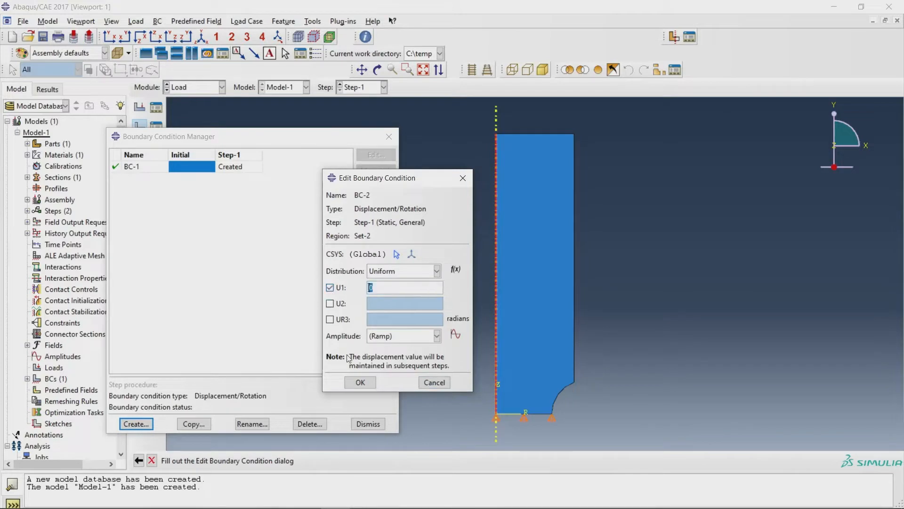
pyautogui.click(351, 385)
# - Create a third Displacement/Rotation boundary condition in Step-1 with U2 set to 2.2 on the specimen's top edge, and close the manager
pyautogui.click(139, 424)
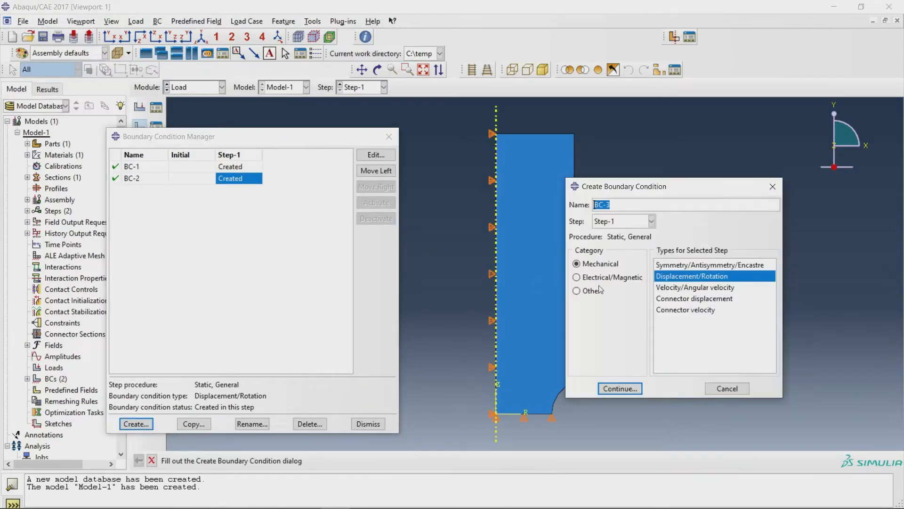
pyautogui.doubleClick(684, 279)
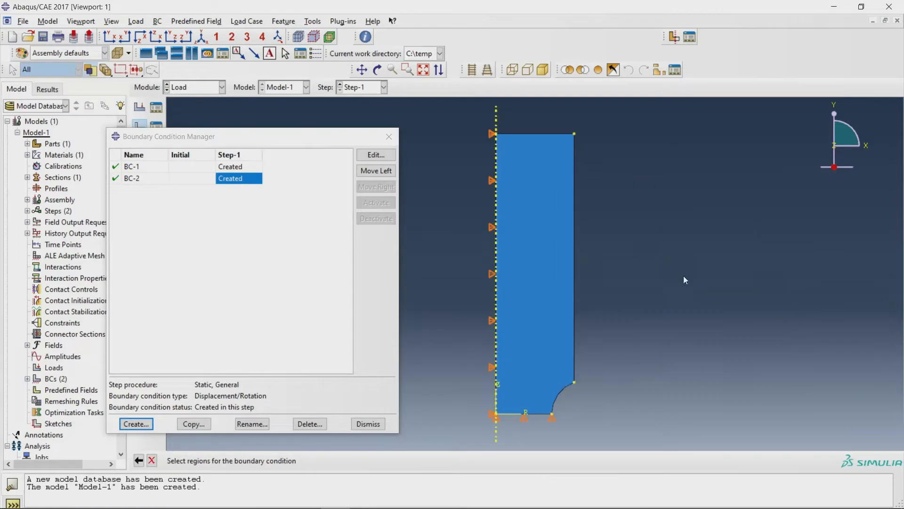
pyautogui.click(514, 134)
pyautogui.click(408, 460)
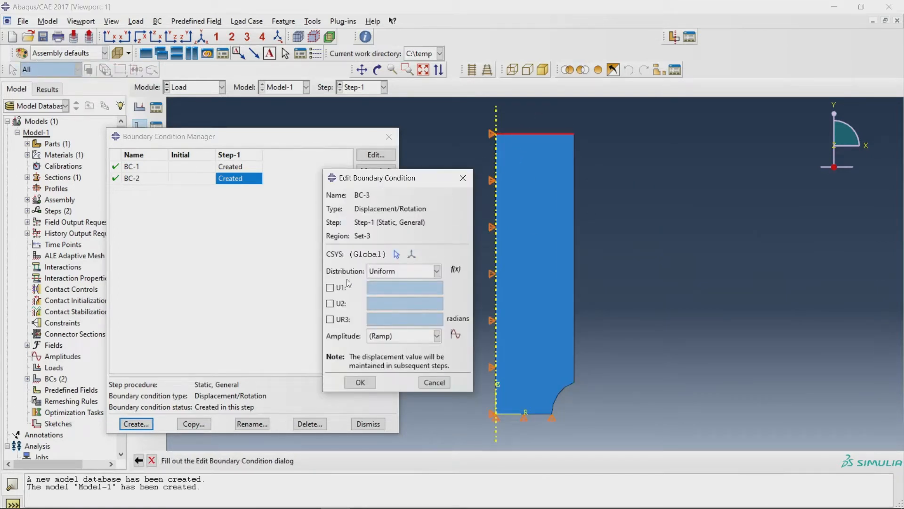
pyautogui.click(330, 303)
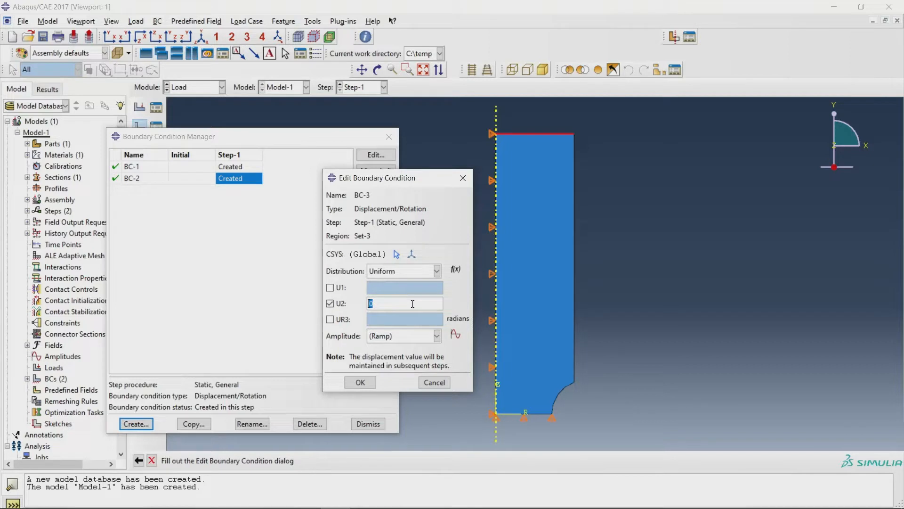
pyautogui.write('4')
pyautogui.press('BackSpace')
pyautogui.write('2.2')
pyautogui.click(361, 381)
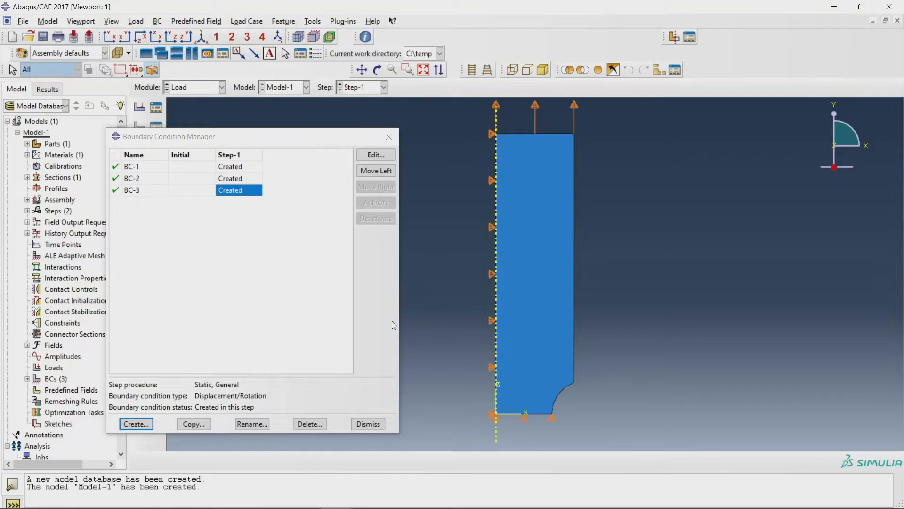
pyautogui.click(389, 137)
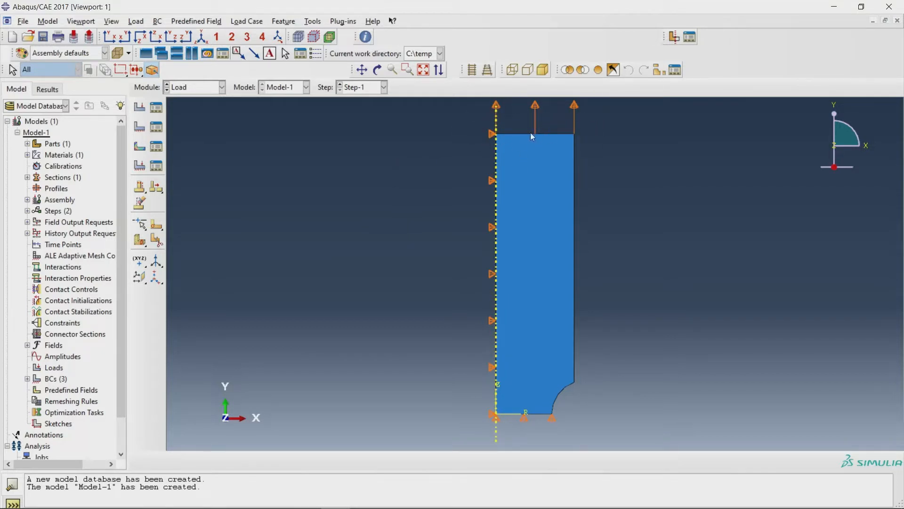
# - Switch to the Mesh module and view the global seed settings without changing them
pyautogui.click(202, 87)
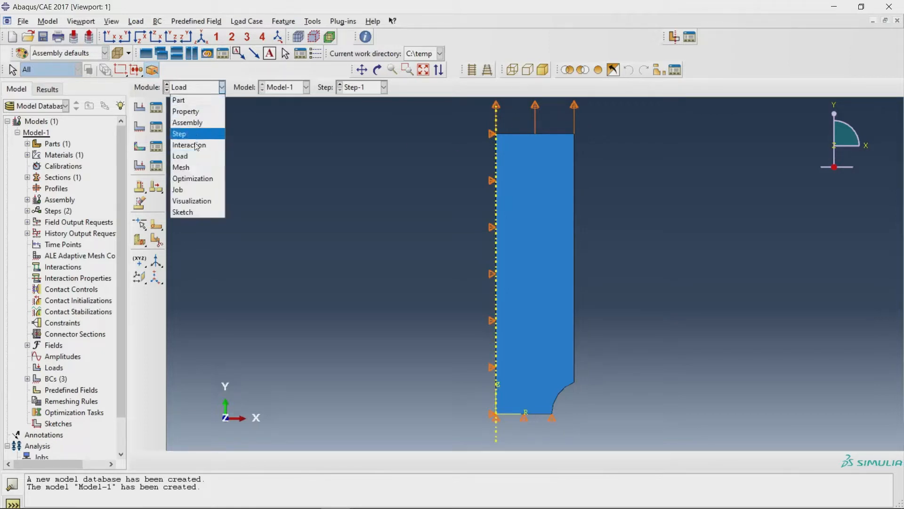
pyautogui.click(188, 167)
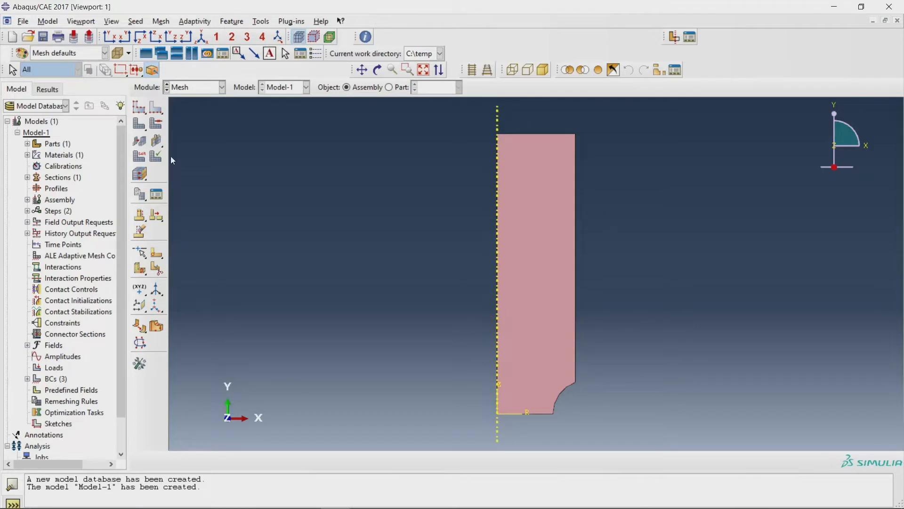
pyautogui.click(139, 107)
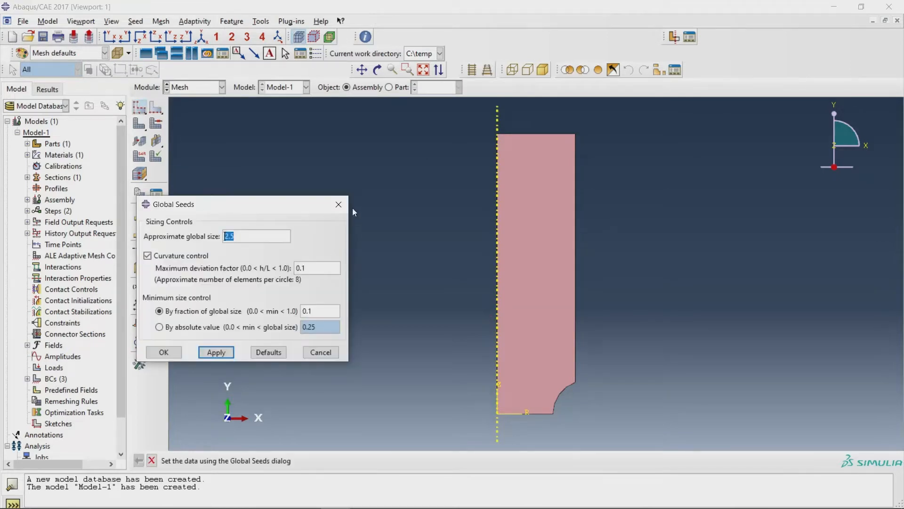
pyautogui.click(338, 205)
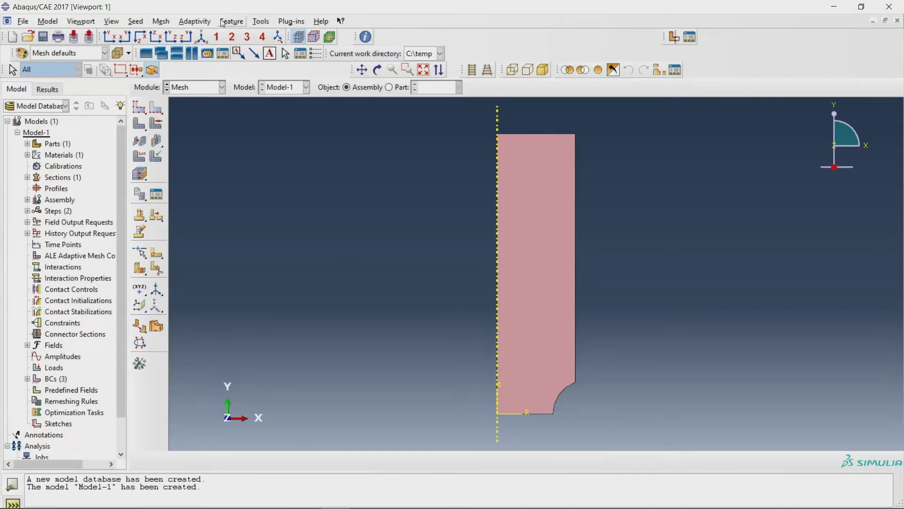
# - Start a face partition of the specimen with the Sketch method
pyautogui.click(157, 269)
pyautogui.click(220, 222)
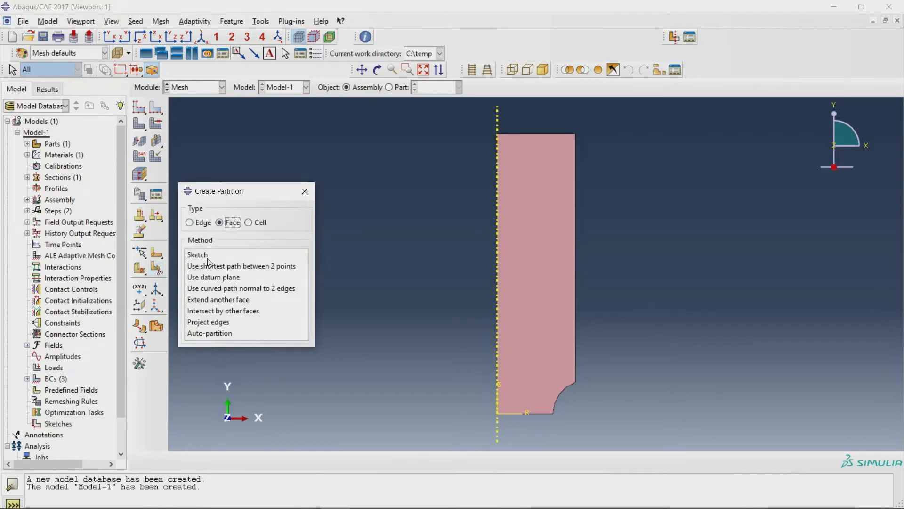
pyautogui.click(207, 258)
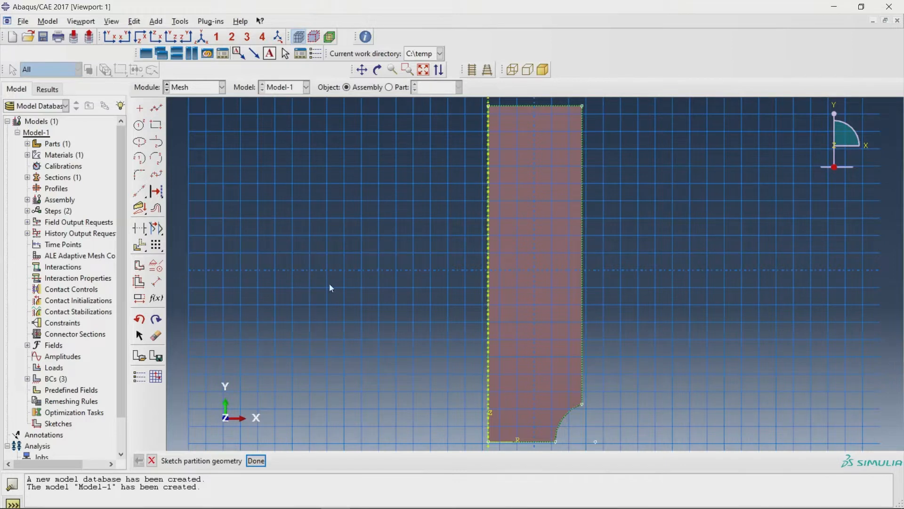
pyautogui.scroll(-1, 555, 450)
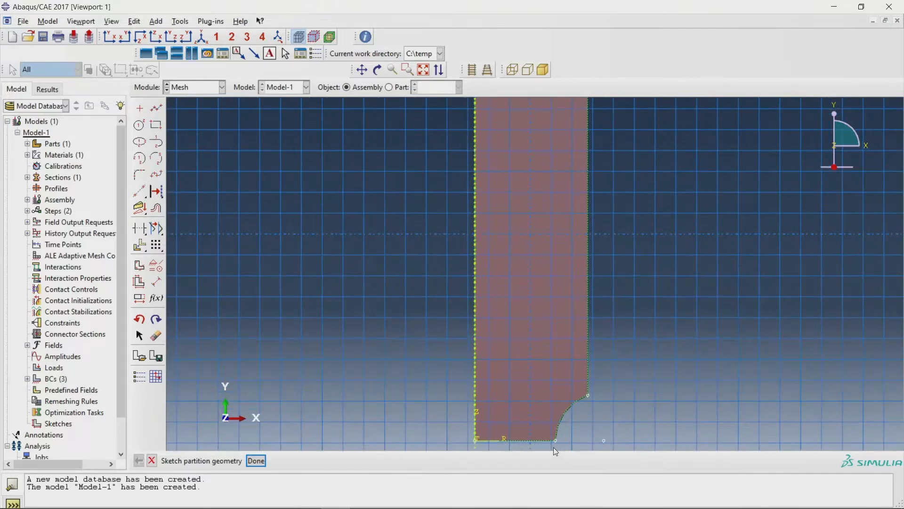
pyautogui.scroll(-2, 555, 450)
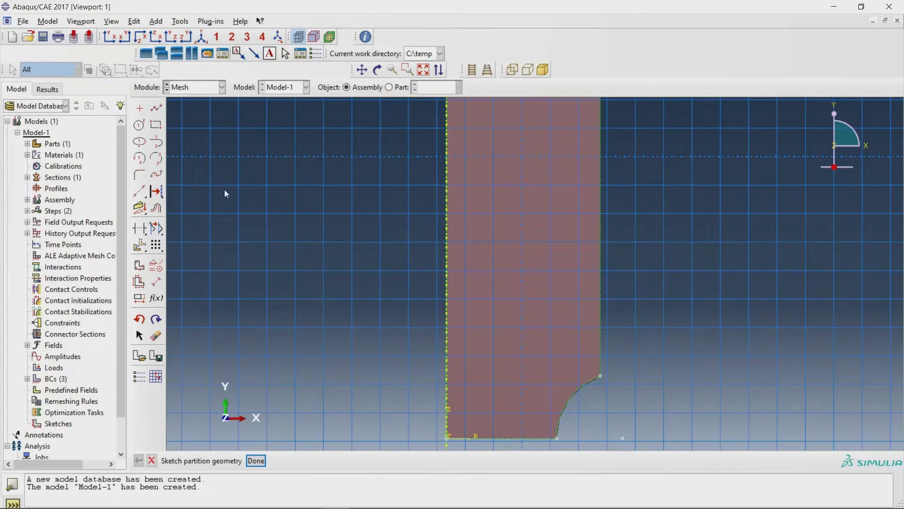
# - Sketch a vertical line up from the middle of the bottom edge and a horizontal line from its upper end across the symmetry axis
pyautogui.click(157, 109)
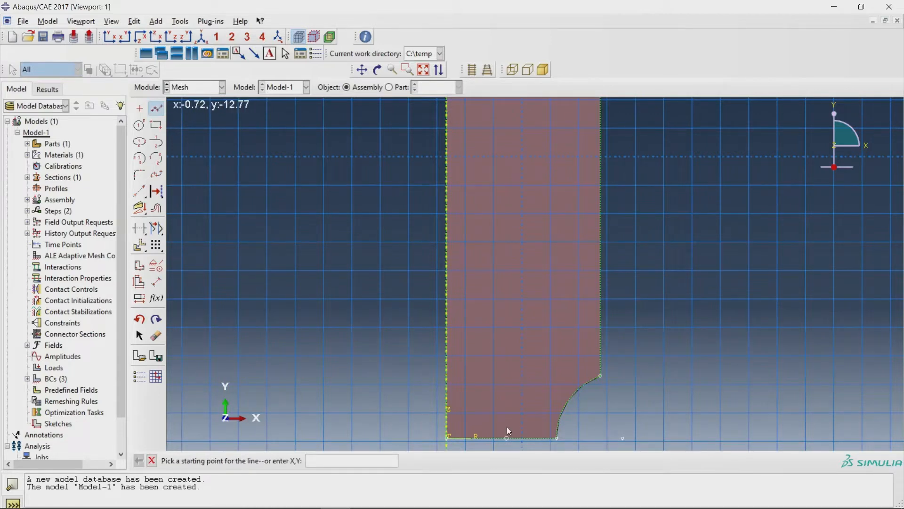
pyautogui.click(503, 438)
pyautogui.click(496, 316)
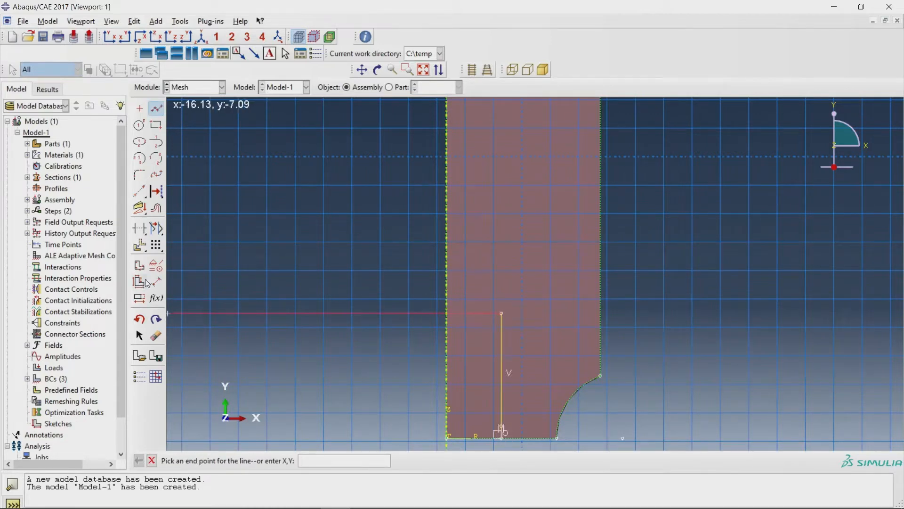
pyautogui.click(359, 313)
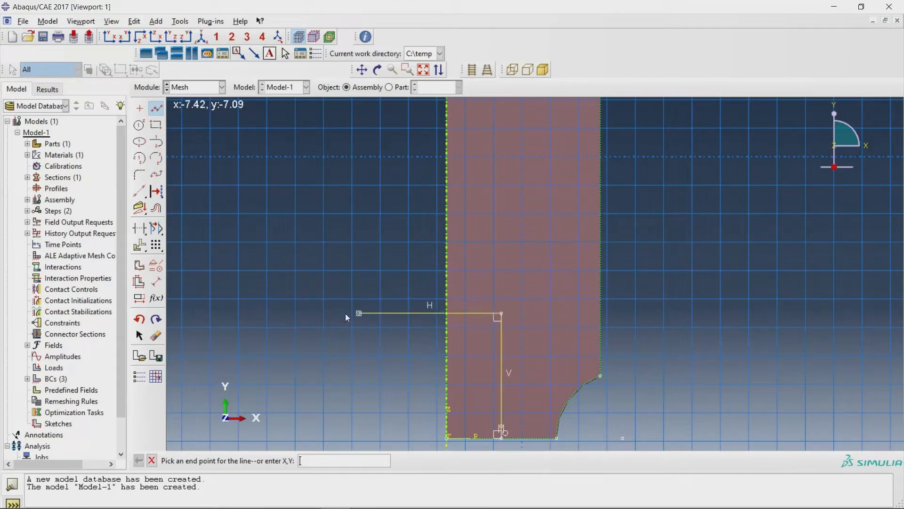
# - Dimension the vertical line's length as 5
pyautogui.click(155, 282)
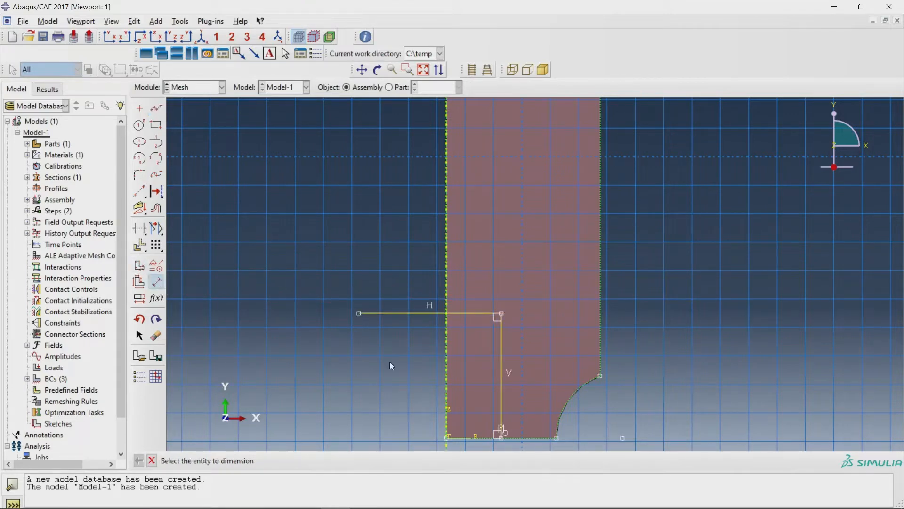
pyautogui.click(502, 389)
pyautogui.click(533, 387)
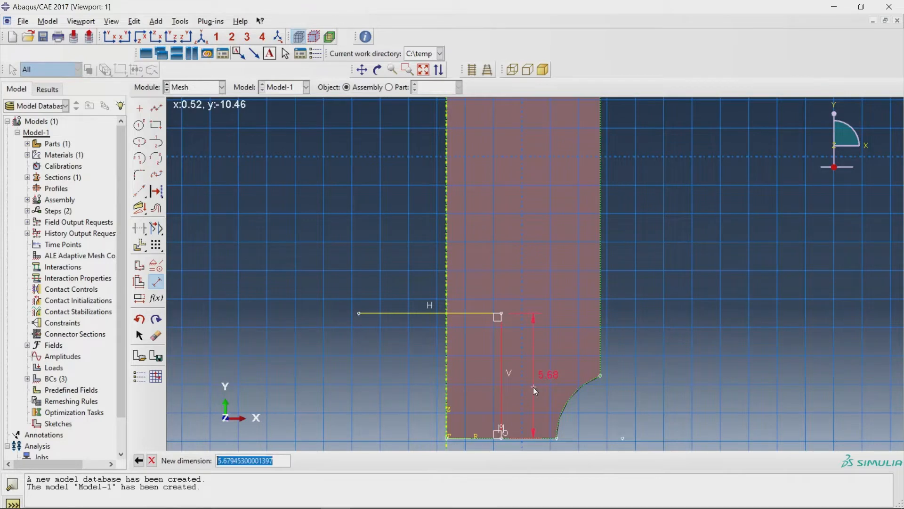
pyautogui.write('5')
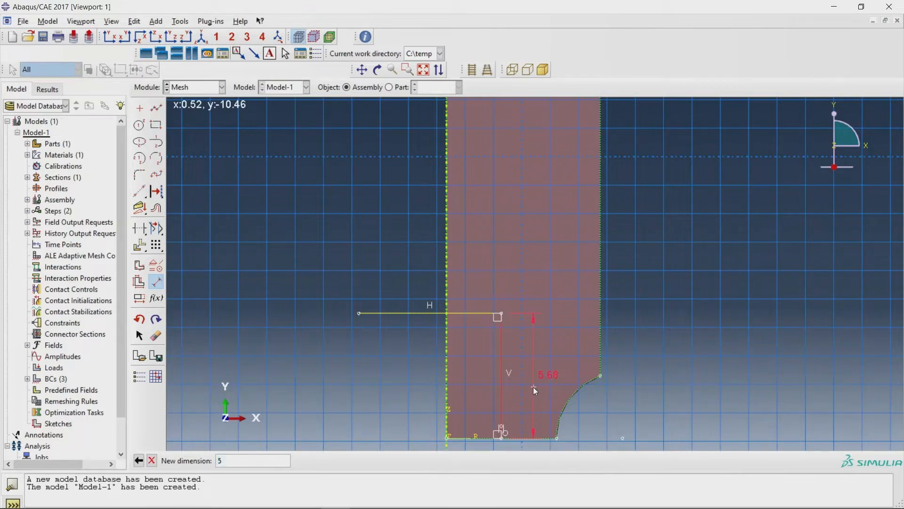
pyautogui.press('Return')
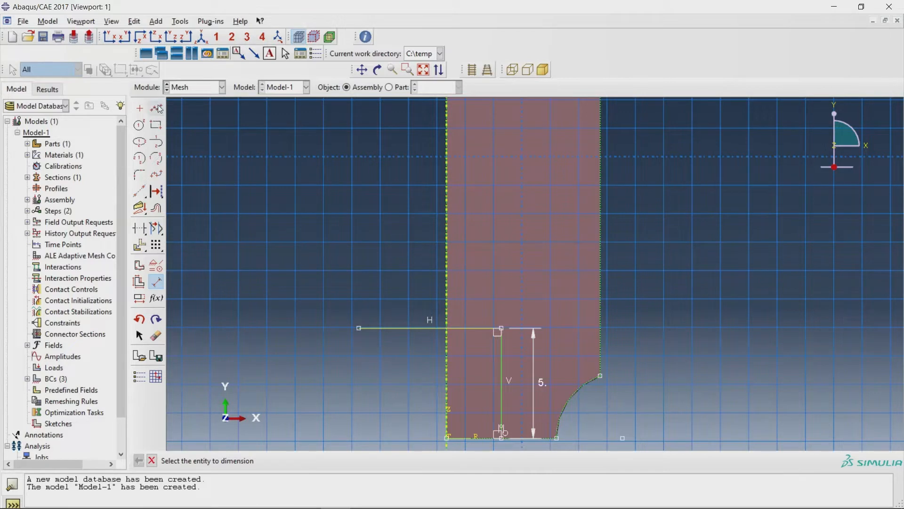
# - Trim the horizontal line's overhang beyond the symmetry axis and remove the vertical helper line
pyautogui.click(139, 229)
pyautogui.click(419, 327)
pyautogui.click(501, 368)
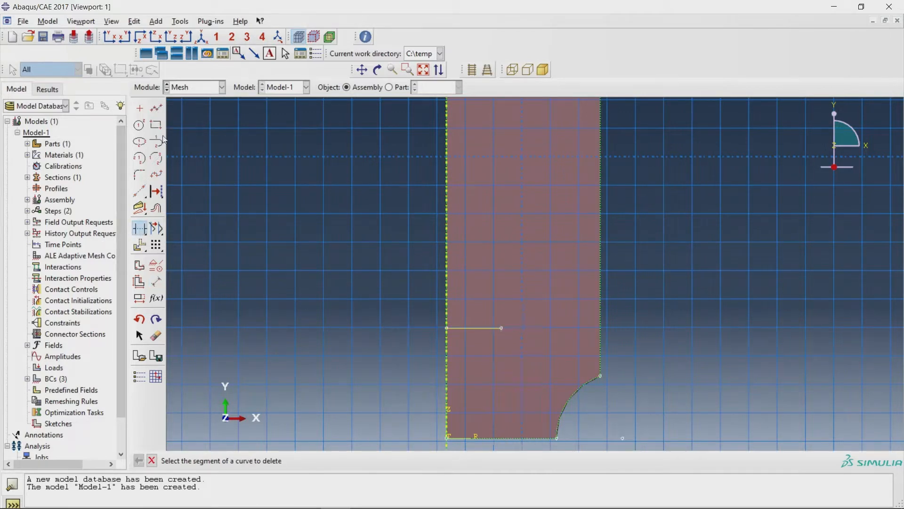
# - Dimension the horizontal line's length as 7 so it spans the specimen's full width
pyautogui.click(156, 282)
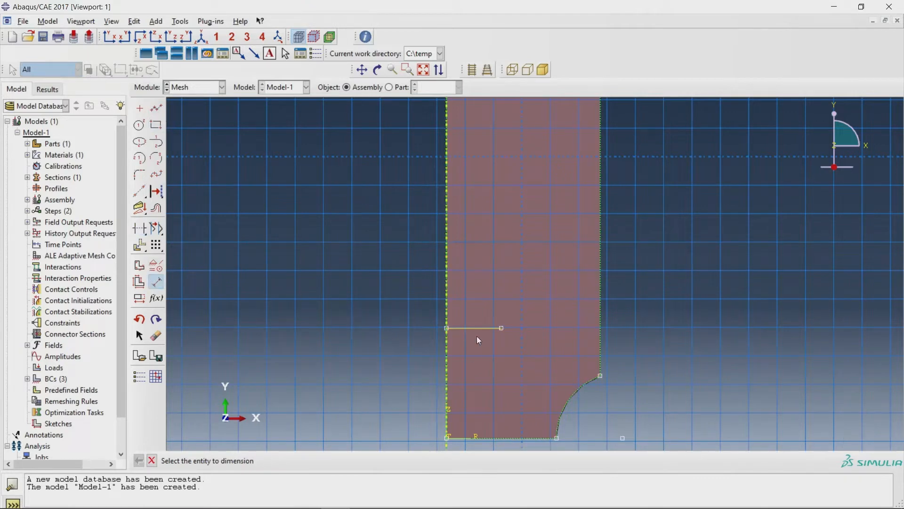
pyautogui.click(475, 328)
pyautogui.click(471, 296)
pyautogui.write('7')
pyautogui.press('Return')
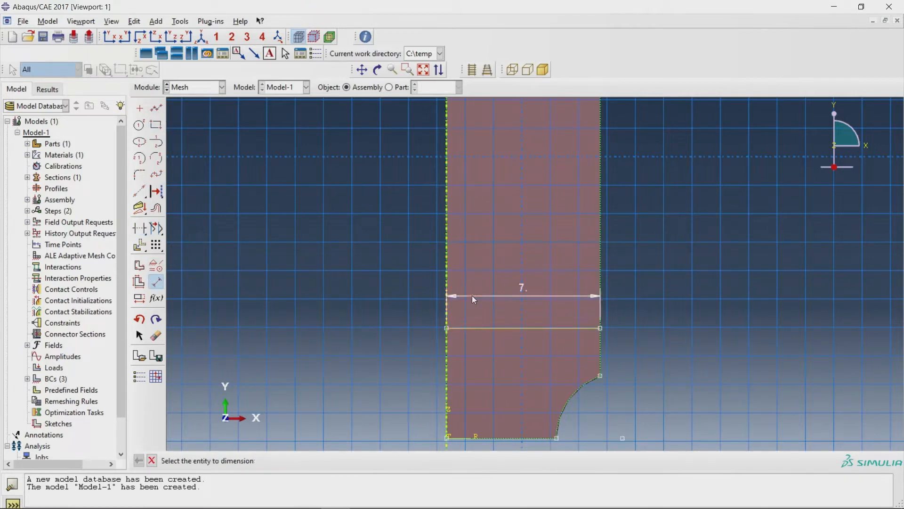
# - Sketch connected lines from the notch's upper corner down past the bottom edge level, to its lower corner, and horizontally outward beyond the notch
pyautogui.click(156, 108)
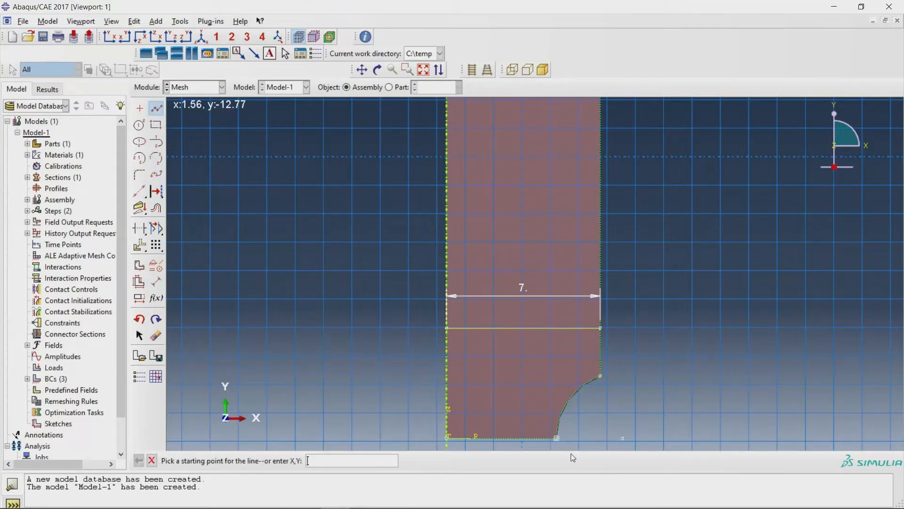
pyautogui.scroll(2, 569, 444)
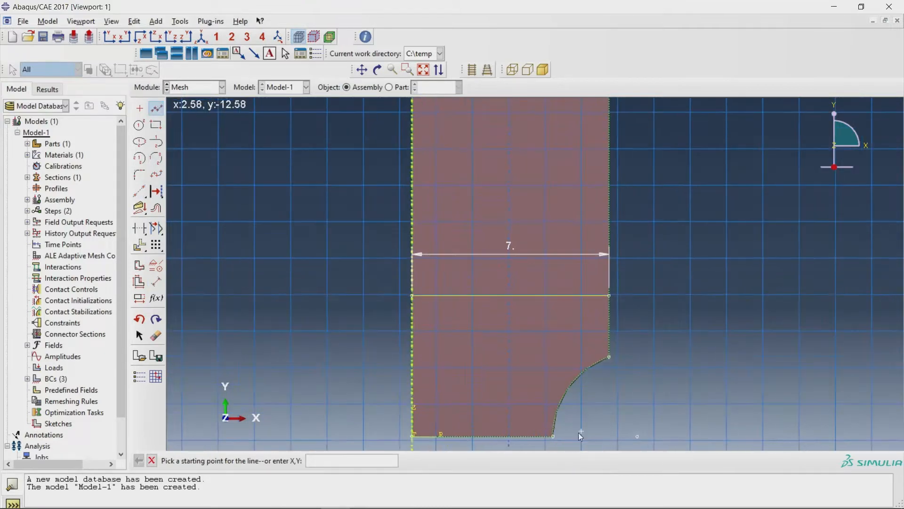
pyautogui.click(608, 356)
pyautogui.click(611, 442)
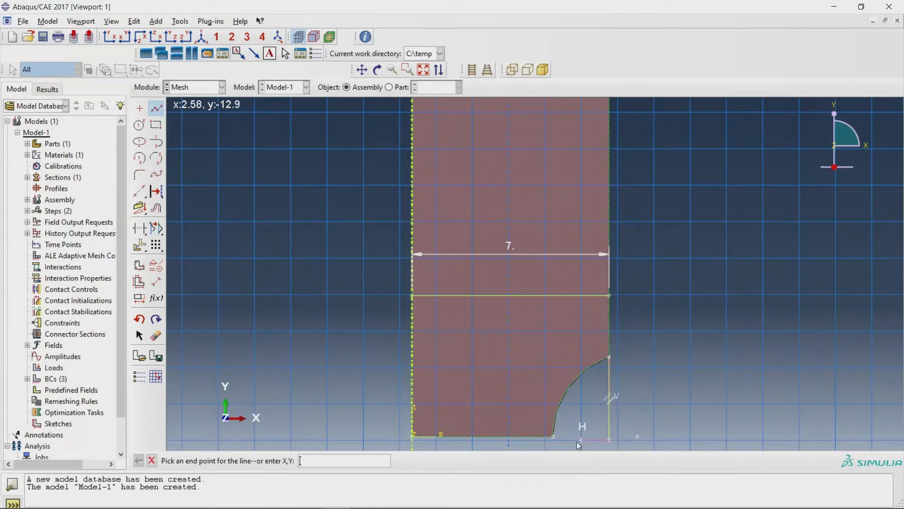
pyautogui.click(553, 438)
pyautogui.click(677, 437)
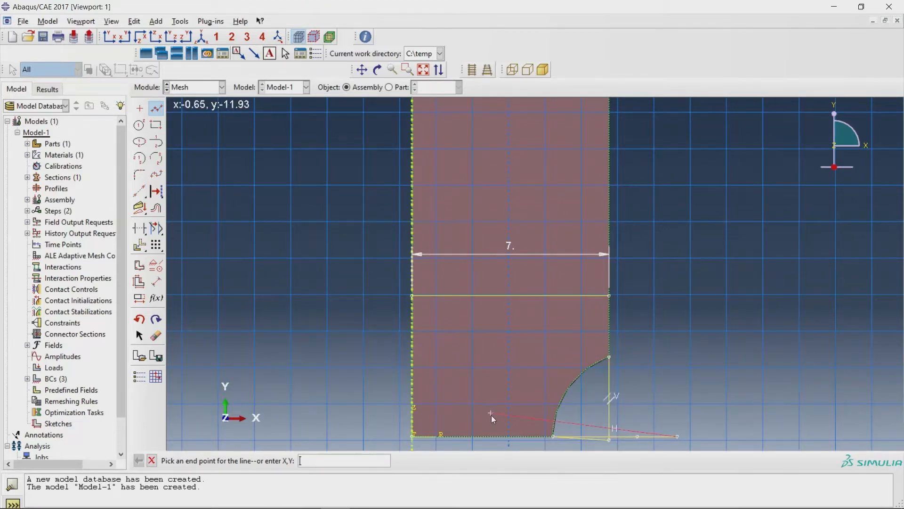
pyautogui.scroll(3, 615, 442)
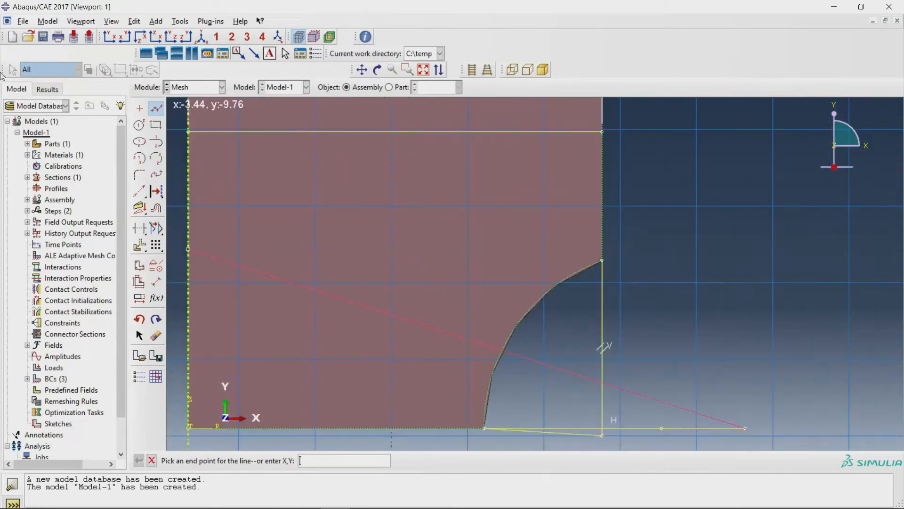
pyautogui.click(154, 111)
pyautogui.click(155, 111)
pyautogui.click(188, 133)
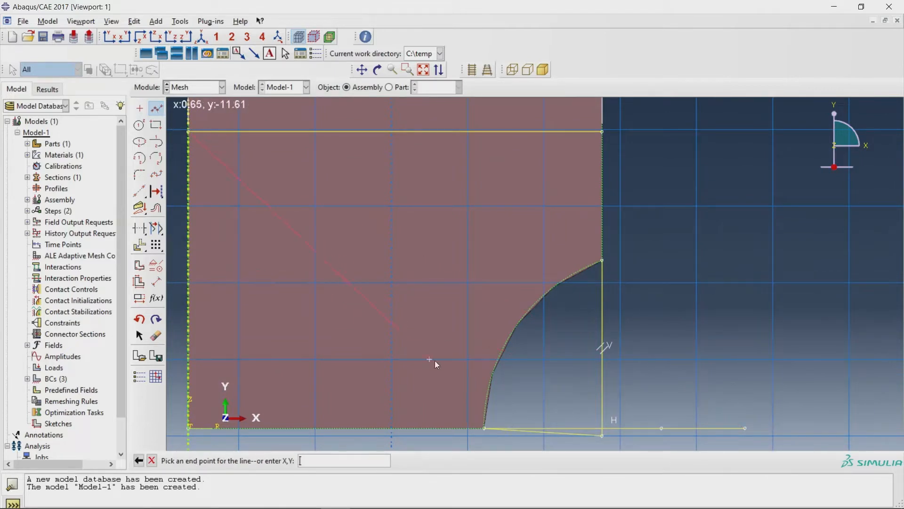
# - Trim the slanted line, the vertical line's overshoot and the horizontal overhang, leaving a square corner outside the notch
pyautogui.click(140, 228)
pyautogui.click(597, 436)
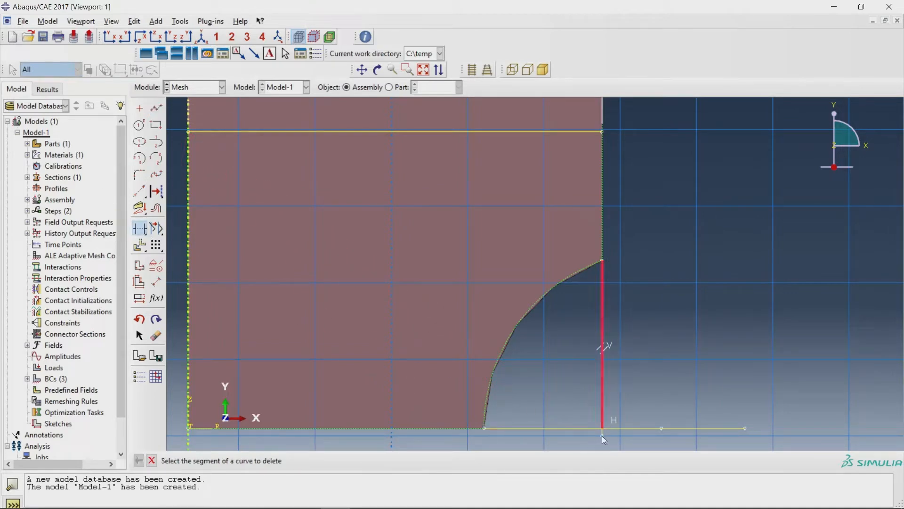
pyautogui.click(603, 434)
pyautogui.click(613, 428)
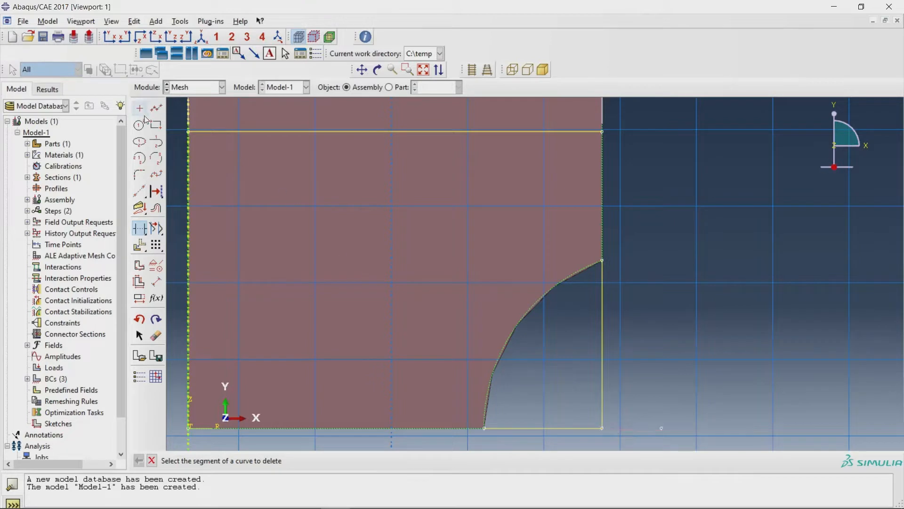
# - Sketch a diagonal from the horizontal line's end on the symmetry axis to the square corner outside the notch, and trim away the horizontal line
pyautogui.click(156, 108)
pyautogui.click(189, 131)
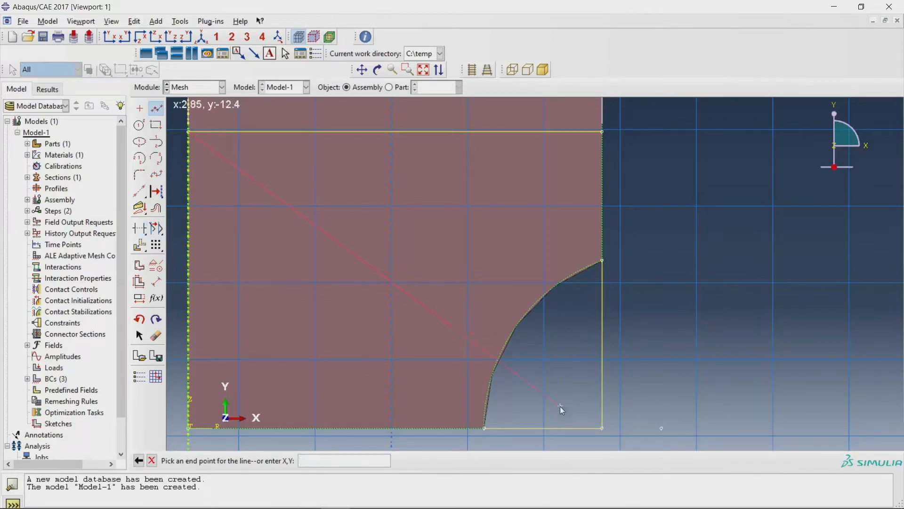
pyautogui.click(603, 428)
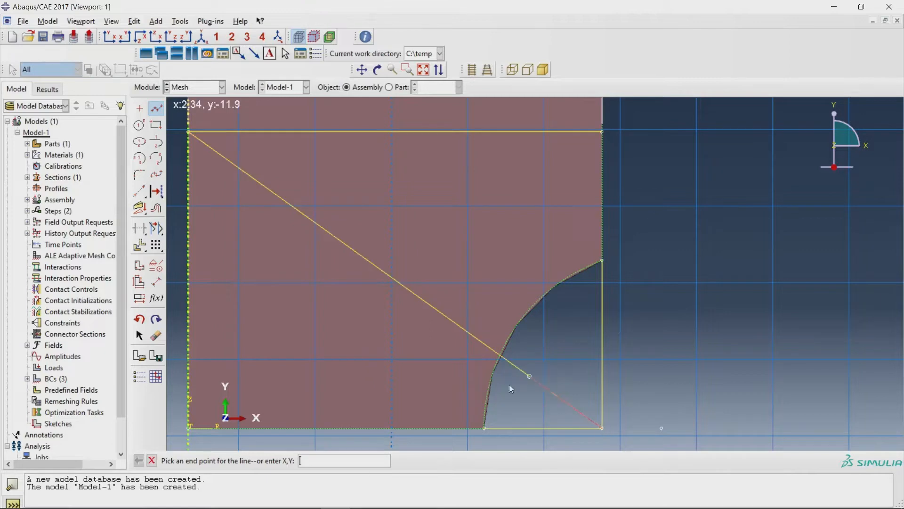
pyautogui.click(137, 229)
pyautogui.click(235, 136)
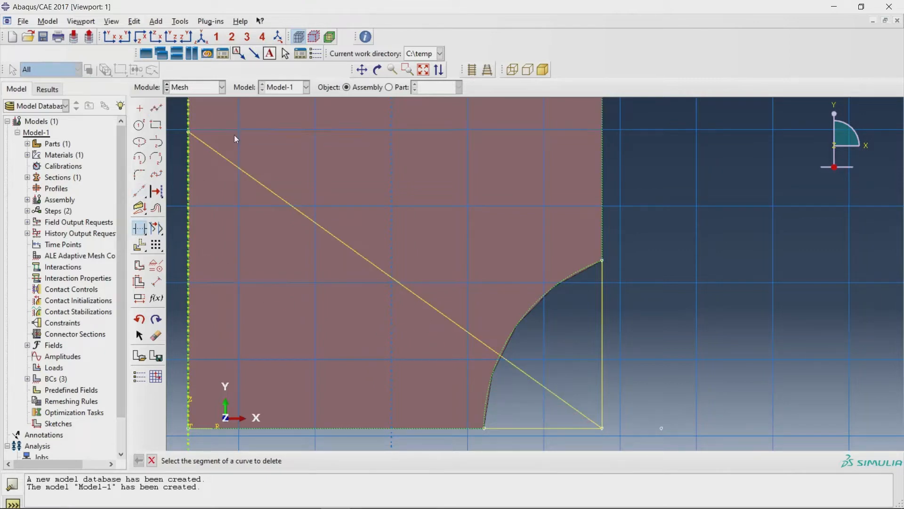
# - Trim the vertical line, the diagonal's end and the horizontal line lying outside the notch arc
pyautogui.click(601, 315)
pyautogui.scroll(-5, 572, 310)
pyautogui.click(555, 347)
pyautogui.click(548, 370)
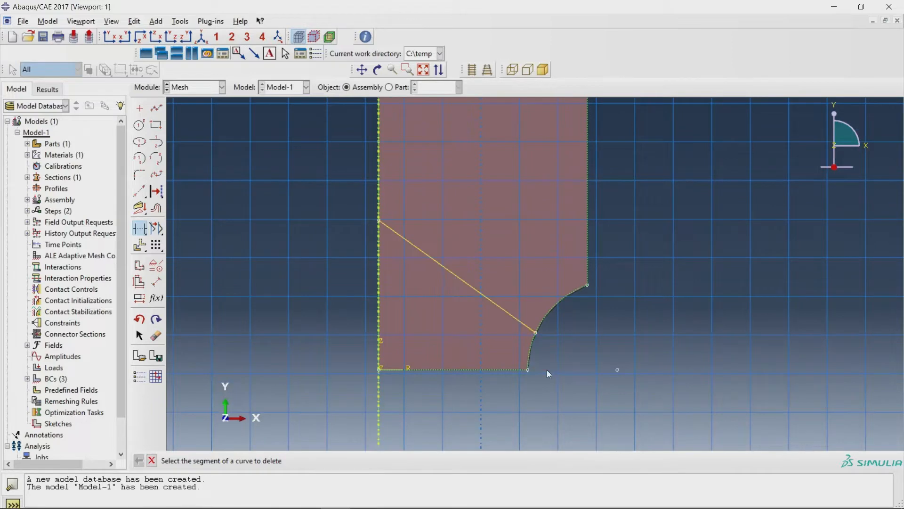
# - Sketch a horizontal line from the diagonal's upper end on the symmetry axis to the outer edge and finish the face partition
pyautogui.click(156, 108)
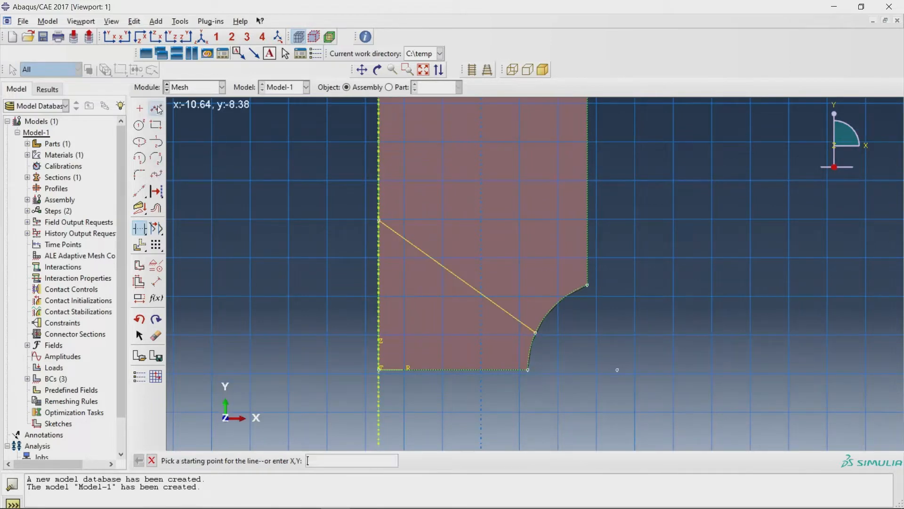
pyautogui.click(391, 220)
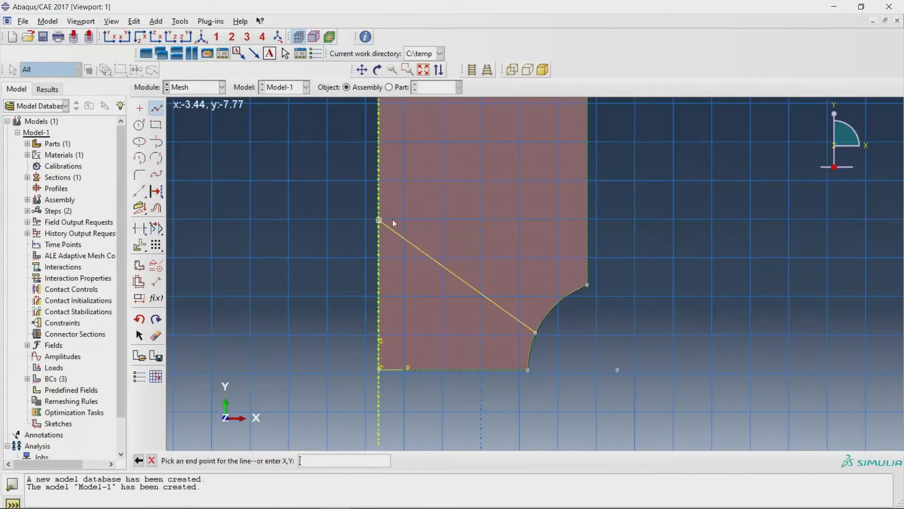
pyautogui.click(586, 221)
pyautogui.click(151, 461)
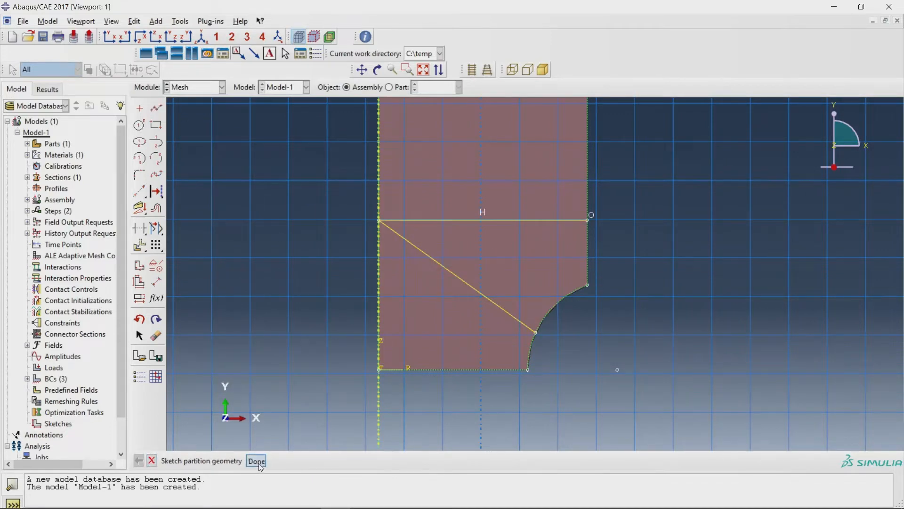
pyautogui.click(257, 461)
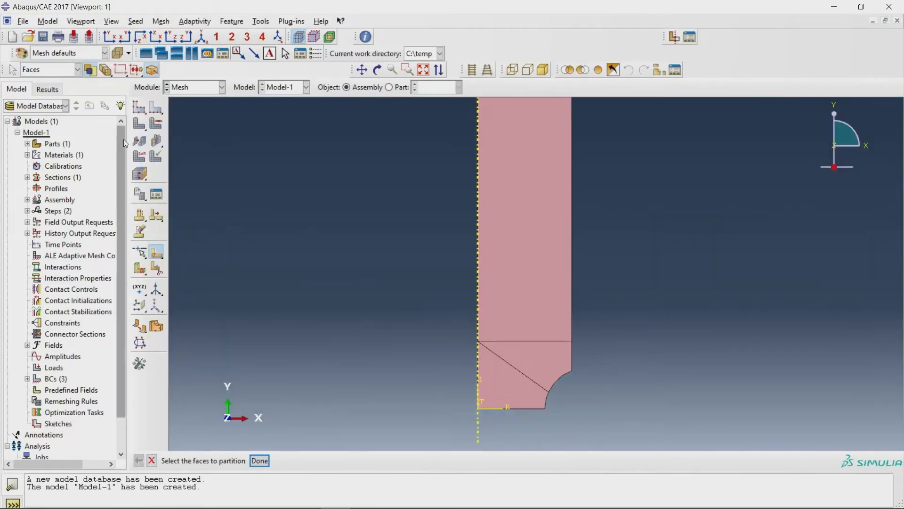
# - Seed the two long vertical edges above the horizontal partition by size with single bias and a minimum size of 0.2
pyautogui.click(156, 107)
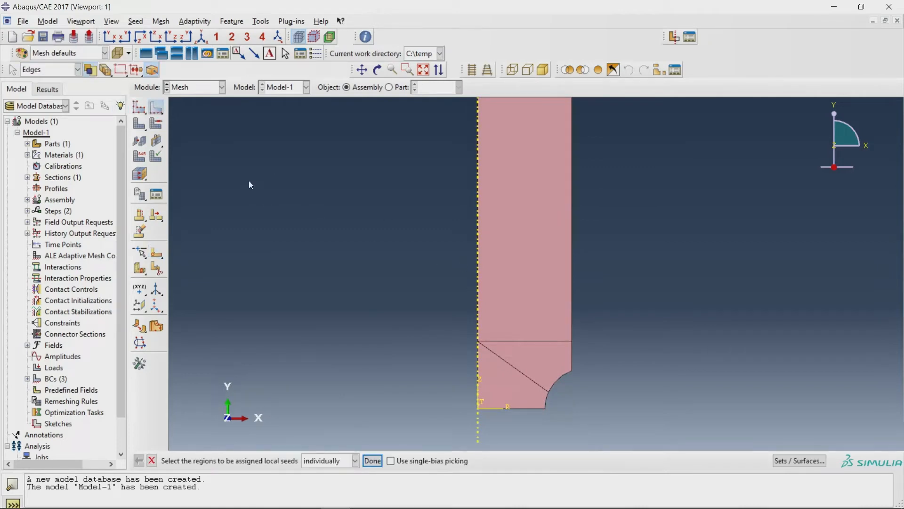
pyautogui.scroll(1, 377, 250)
pyautogui.scroll(1, 387, 266)
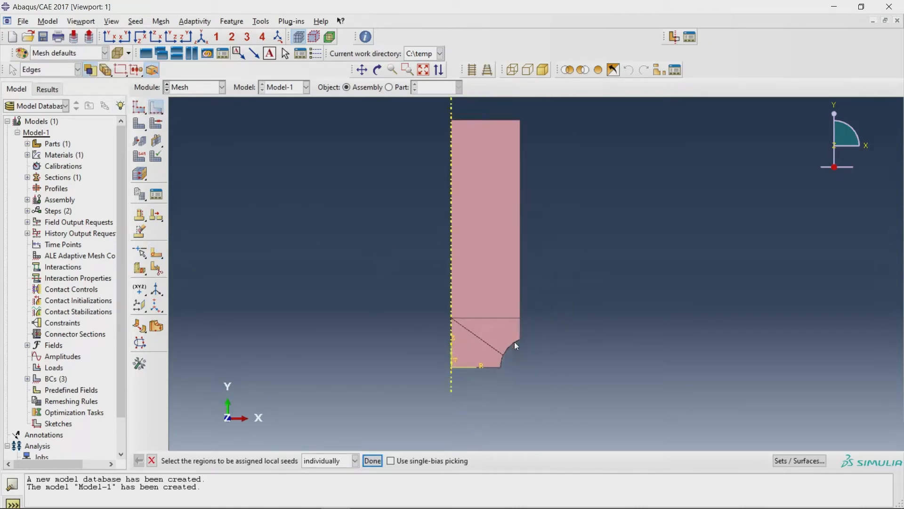
pyautogui.moveTo(572, 215); pyautogui.dragTo(372, 200)
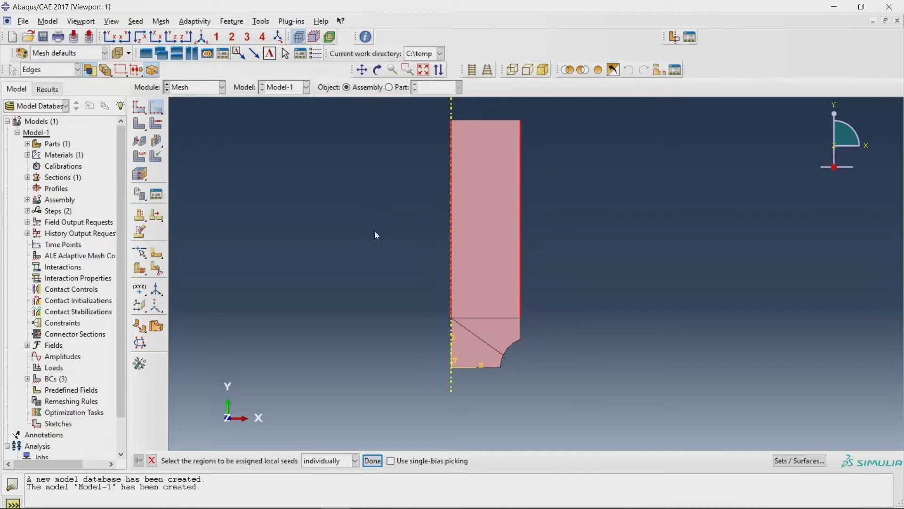
pyautogui.click(372, 461)
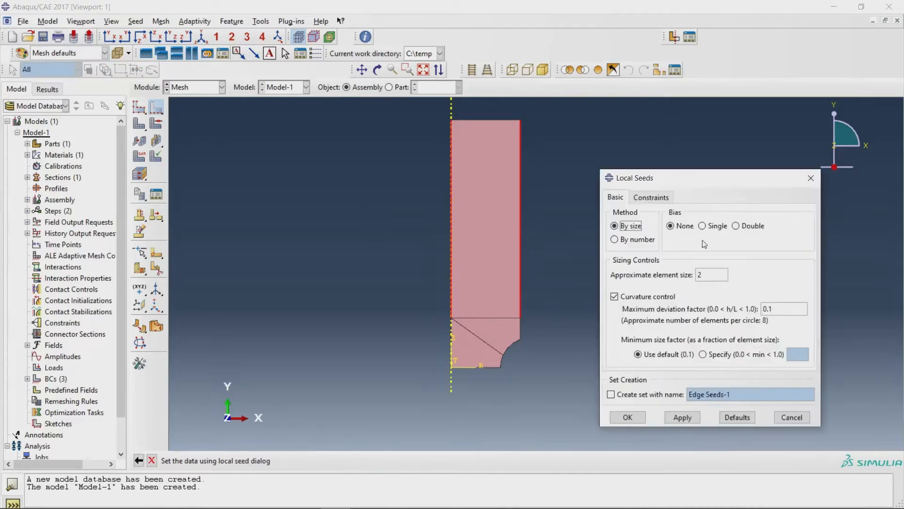
pyautogui.click(702, 226)
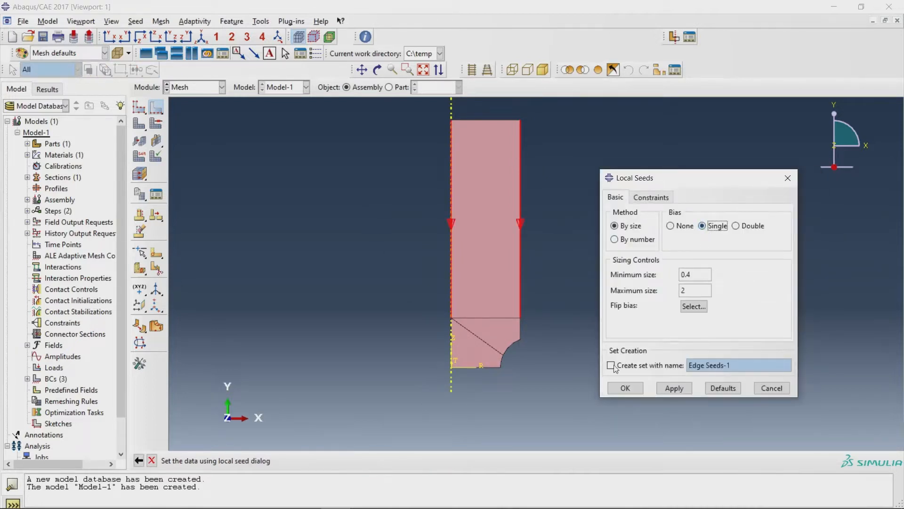
pyautogui.moveTo(699, 275); pyautogui.dragTo(676, 274)
pyautogui.write('0.2')
pyautogui.click(610, 386)
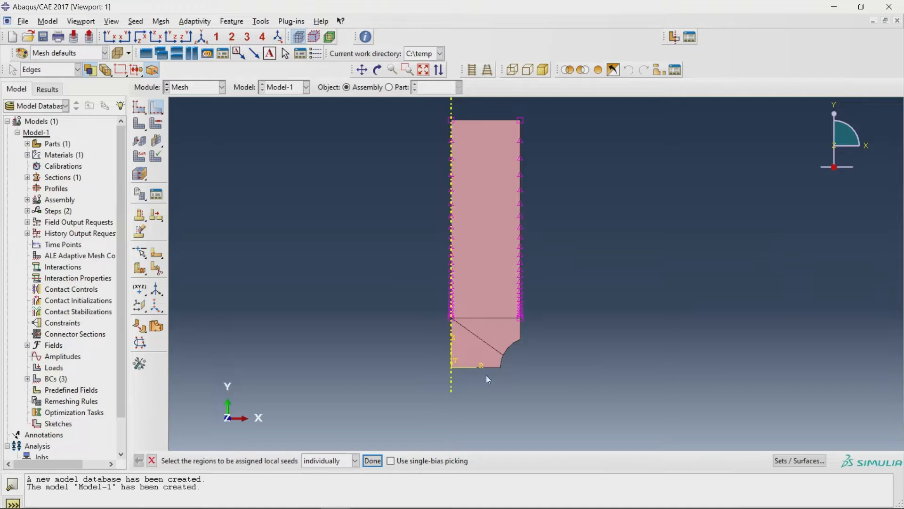
# - Seed the diagonal, notch arcs, bottom edge and short vertical edges of the lower regions with no bias and element size 0.2
pyautogui.scroll(2, 488, 379)
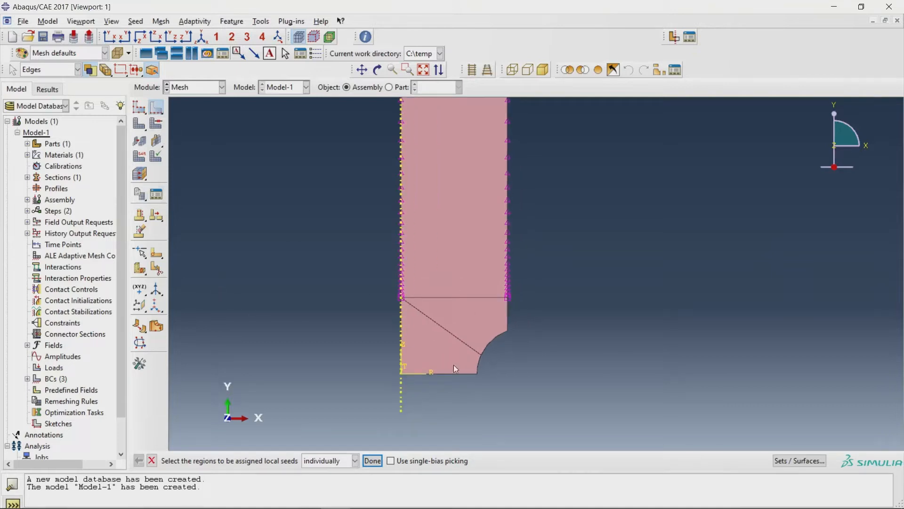
pyautogui.moveTo(540, 379); pyautogui.dragTo(371, 357)
pyautogui.click(373, 460)
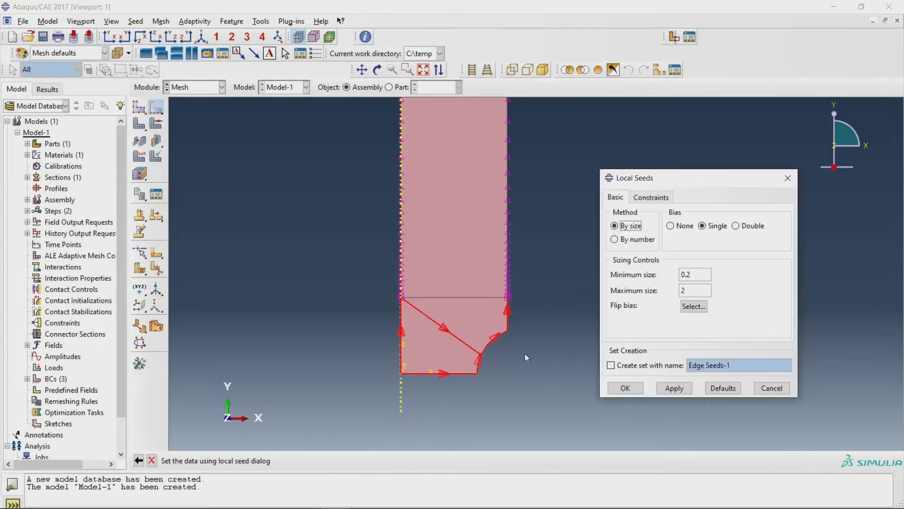
pyautogui.click(679, 227)
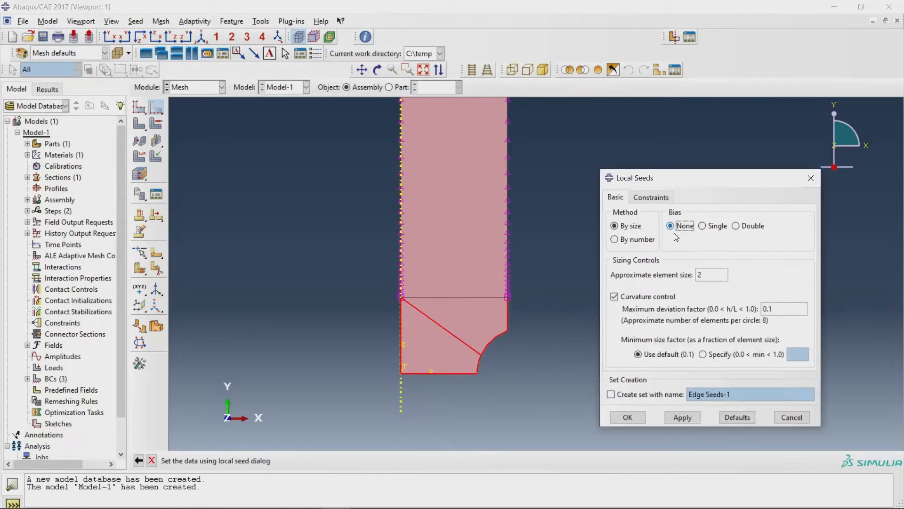
pyautogui.click(698, 276)
pyautogui.click(628, 416)
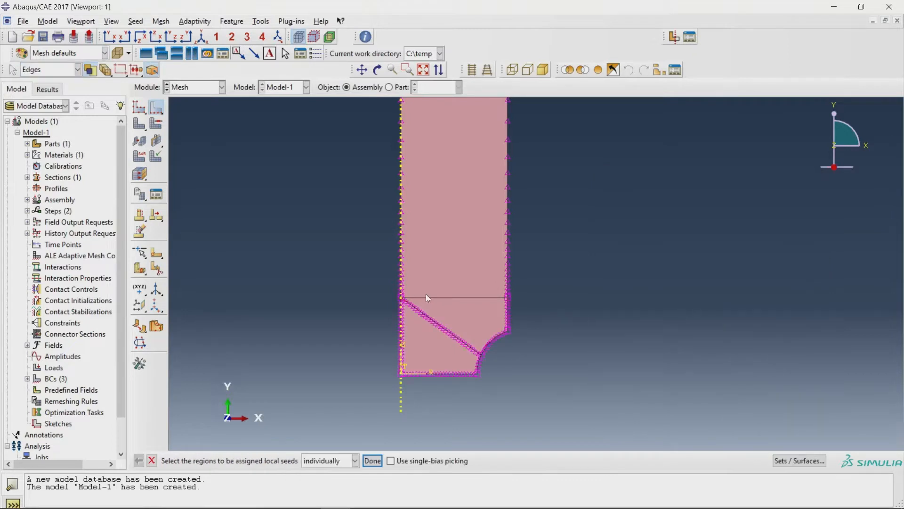
# - Seed the specimen's top edge and the horizontal partition line with no bias and an approximate element size of 0.2
pyautogui.scroll(-3, 530, 338)
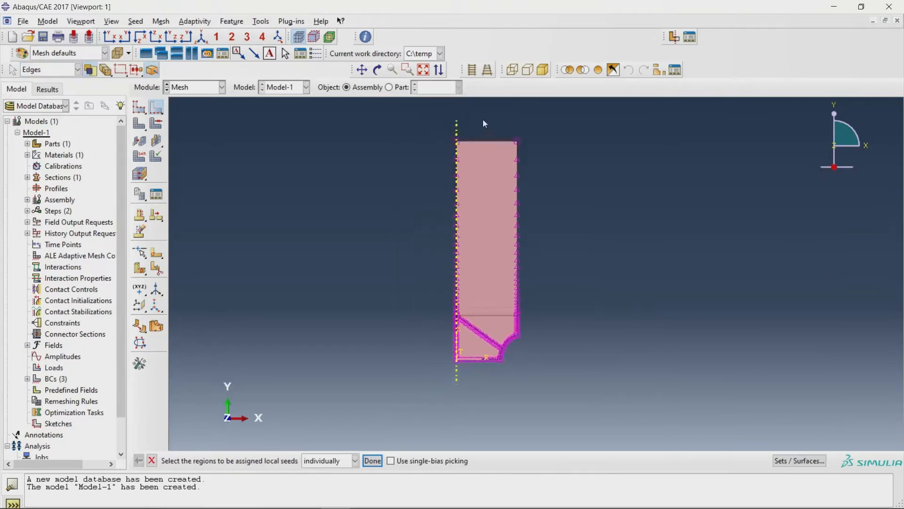
pyautogui.moveTo(484, 122); pyautogui.dragTo(491, 321)
pyautogui.click(372, 460)
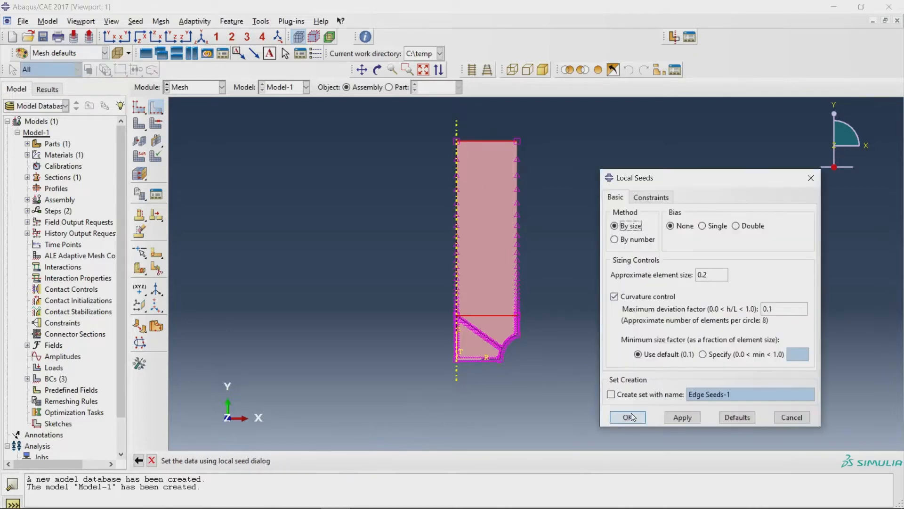
pyautogui.click(629, 416)
# - Assign the Structured meshing technique to the two lower regions beside the notch
pyautogui.click(162, 131)
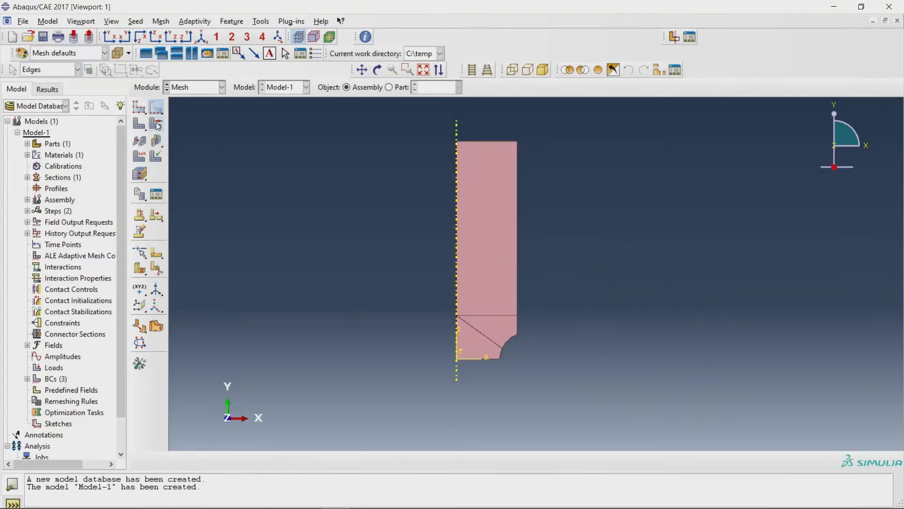
pyautogui.moveTo(561, 333); pyautogui.dragTo(474, 346)
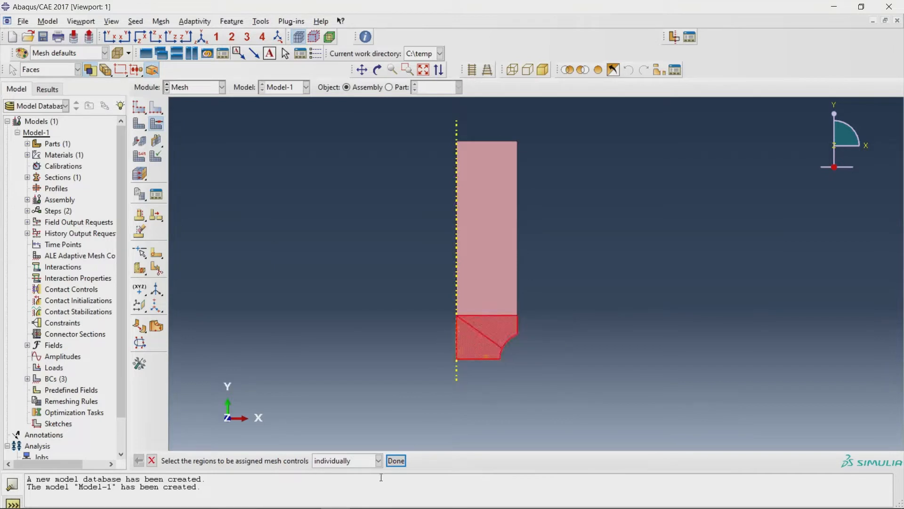
pyautogui.click(395, 460)
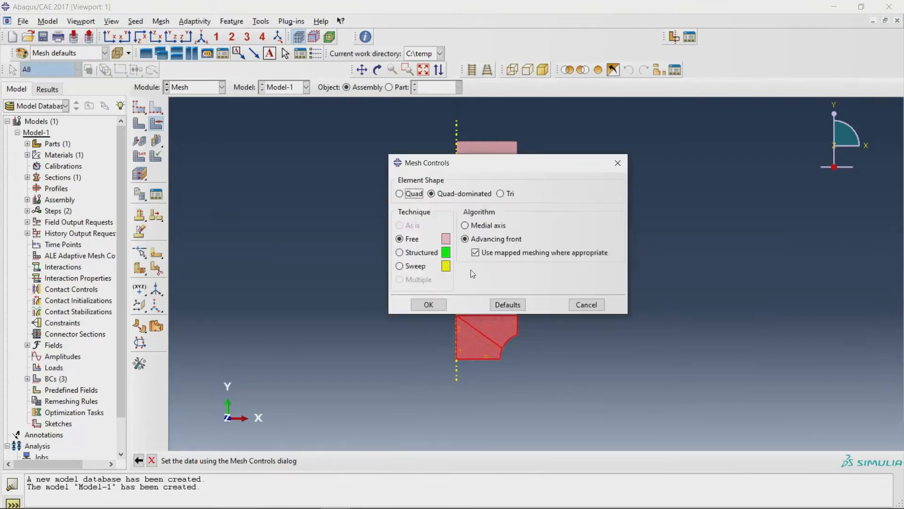
pyautogui.click(415, 254)
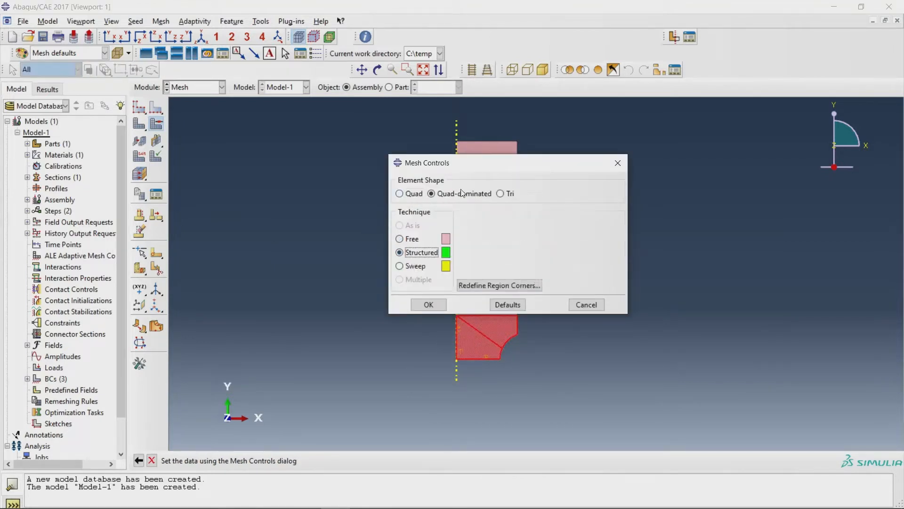
pyautogui.click(429, 305)
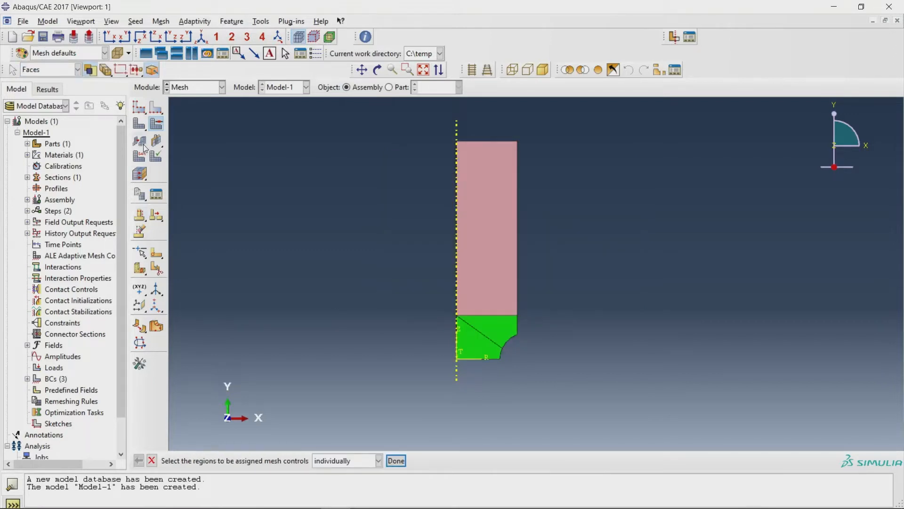
# - Mesh the part instance and inspect the elements around the notch
pyautogui.click(139, 123)
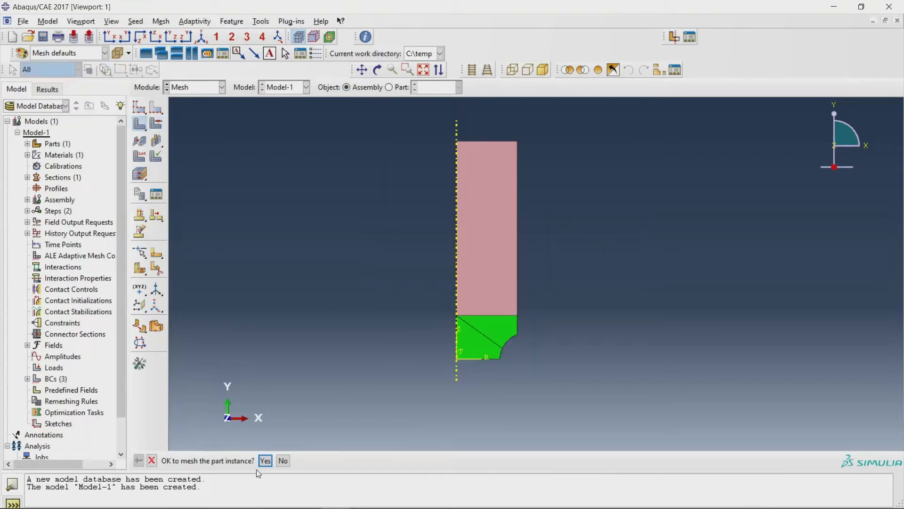
pyautogui.click(266, 460)
pyautogui.scroll(5, 463, 321)
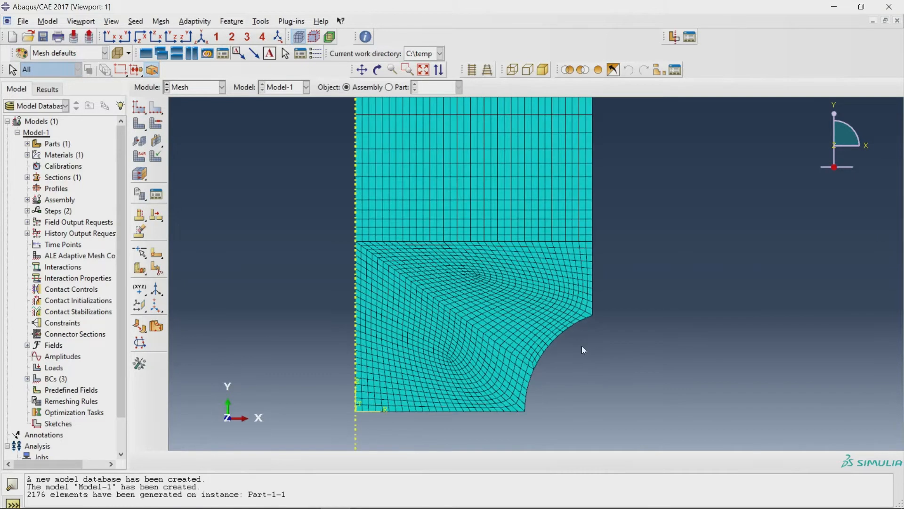
pyautogui.scroll(2, 582, 346)
pyautogui.scroll(-1, 581, 346)
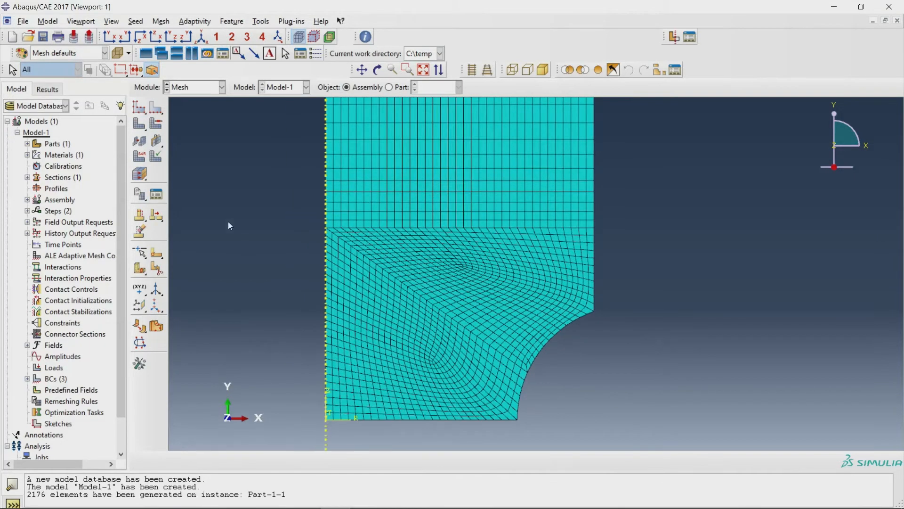
pyautogui.click(157, 123)
pyautogui.click(459, 309)
pyautogui.keyDown('shift'); pyautogui.moveTo(457, 305); pyautogui.dragTo(400, 363); pyautogui.keyUp('shift')
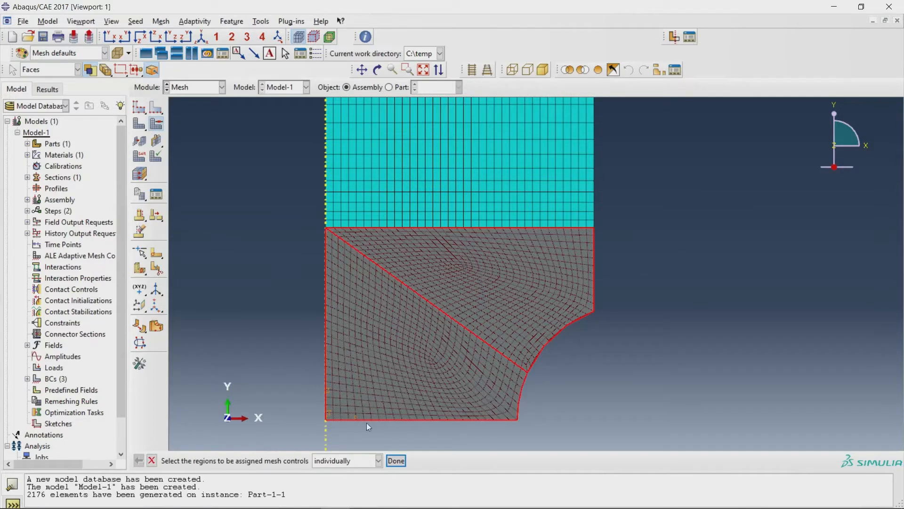
pyautogui.click(156, 128)
# - Set both lower regions to Quad elements with the Structured technique, deleting their invalidated meshes, and remesh the part instance
pyautogui.click(157, 127)
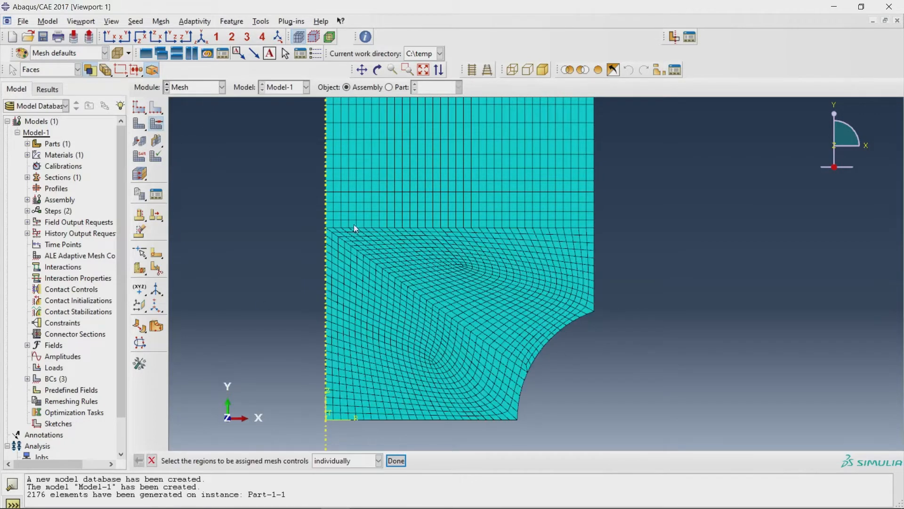
pyautogui.click(394, 316)
pyautogui.click(449, 278)
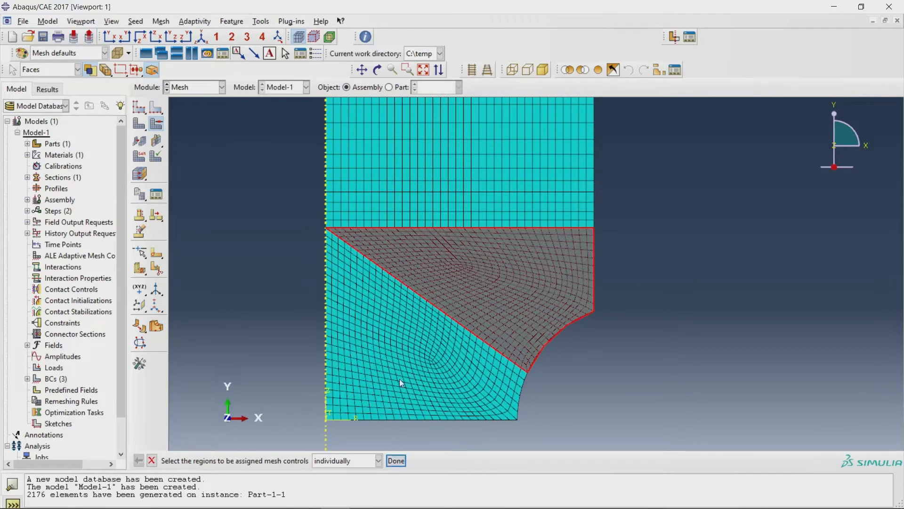
pyautogui.keyDown('shift'); pyautogui.click(402, 355); pyautogui.keyUp('shift')
pyautogui.click(396, 461)
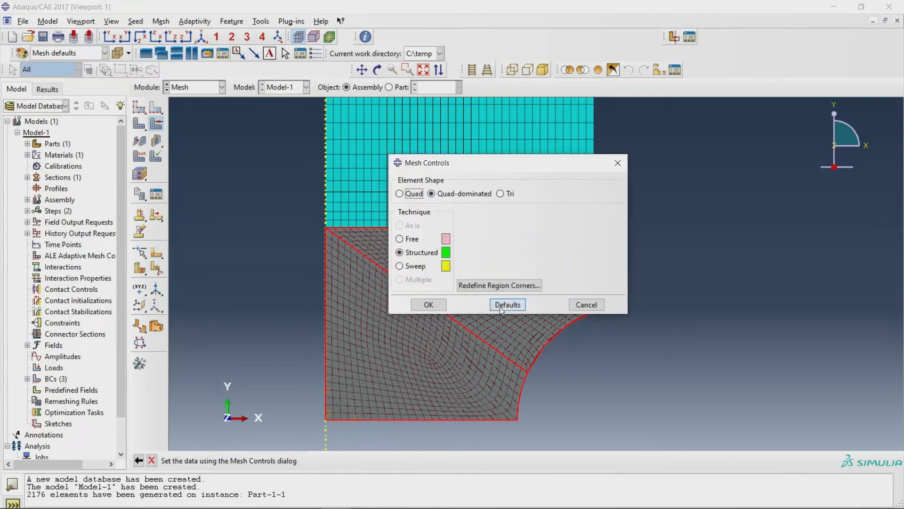
pyautogui.click(410, 239)
pyautogui.click(410, 253)
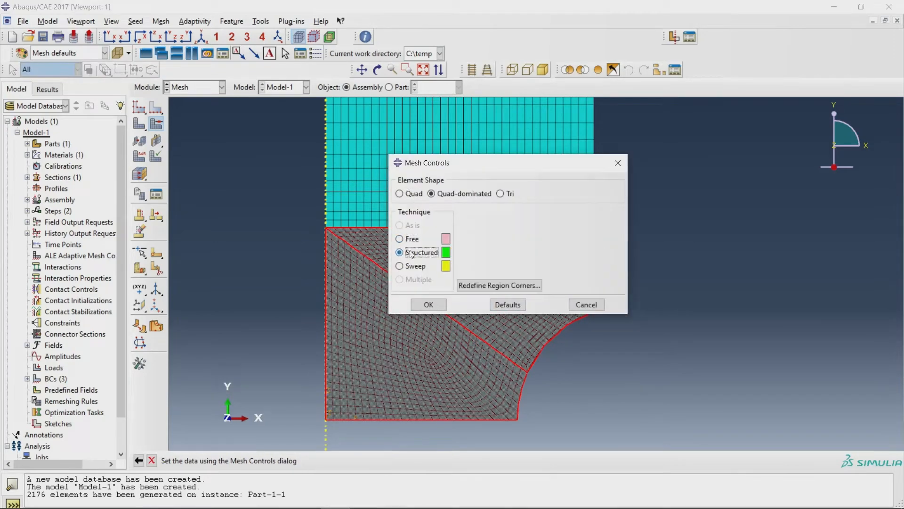
pyautogui.click(400, 194)
pyautogui.click(429, 304)
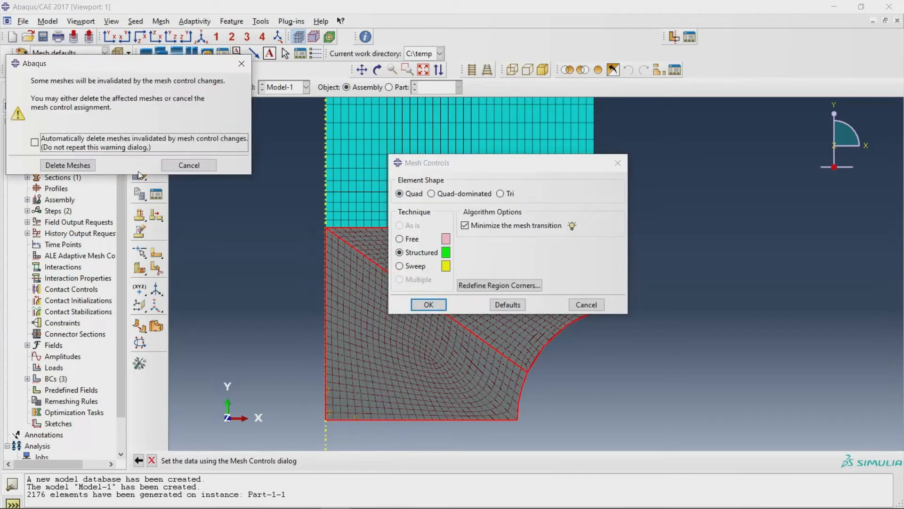
pyautogui.click(74, 166)
pyautogui.click(139, 126)
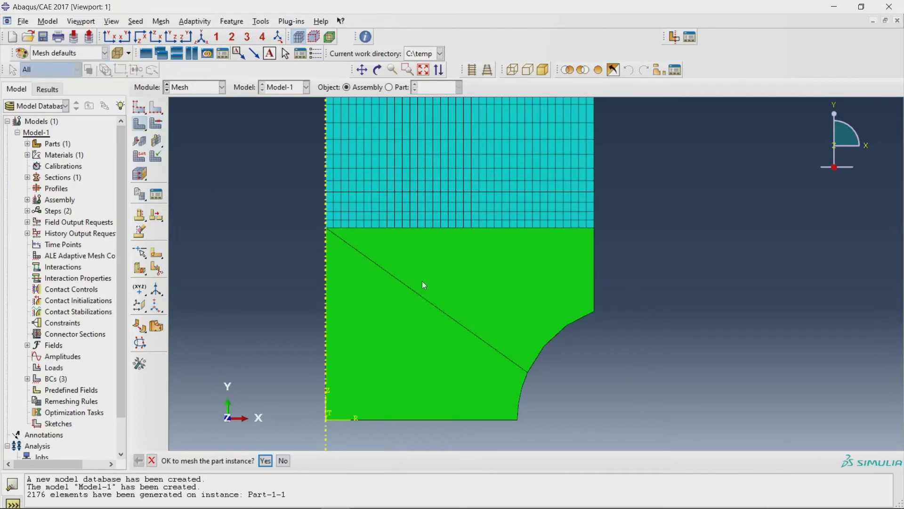
pyautogui.click(266, 460)
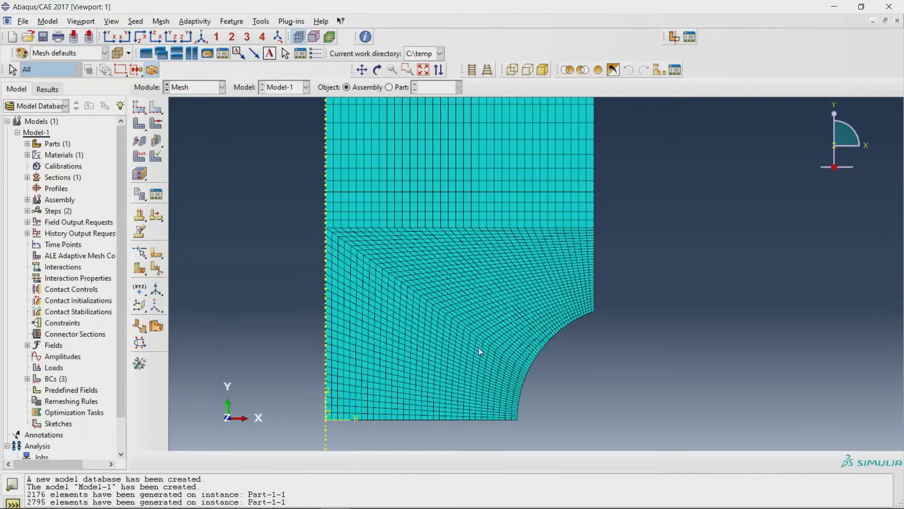
# - Assign all specimen regions the Standard, linear Axisymmetric Stress quad element with reduced integration (CAX4R), comparing it with the CAX4 option
pyautogui.click(139, 156)
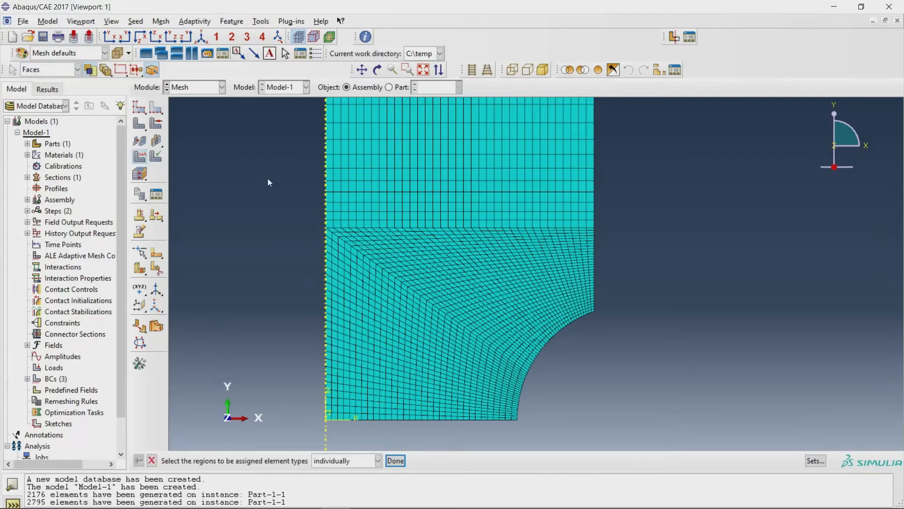
pyautogui.moveTo(268, 178); pyautogui.dragTo(642, 357)
pyautogui.click(396, 461)
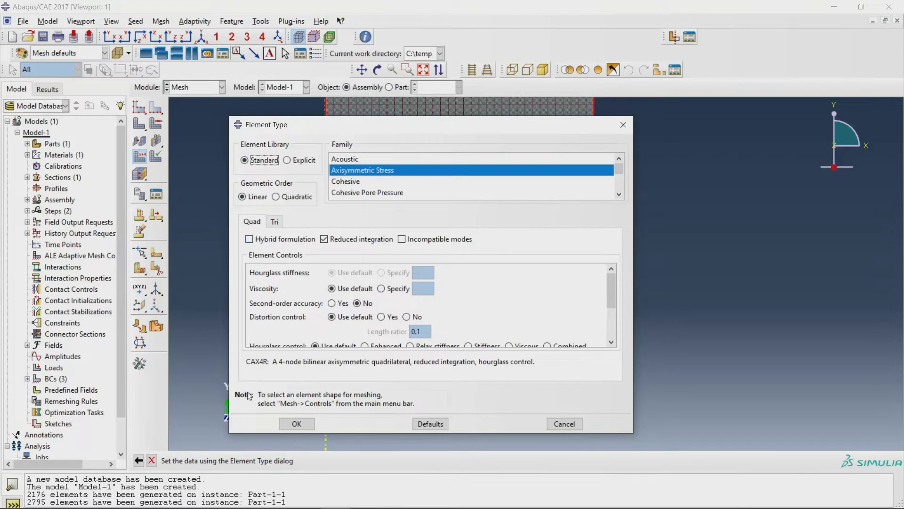
pyautogui.moveTo(247, 362); pyautogui.dragTo(387, 362)
pyautogui.click(386, 361)
pyautogui.click(324, 239)
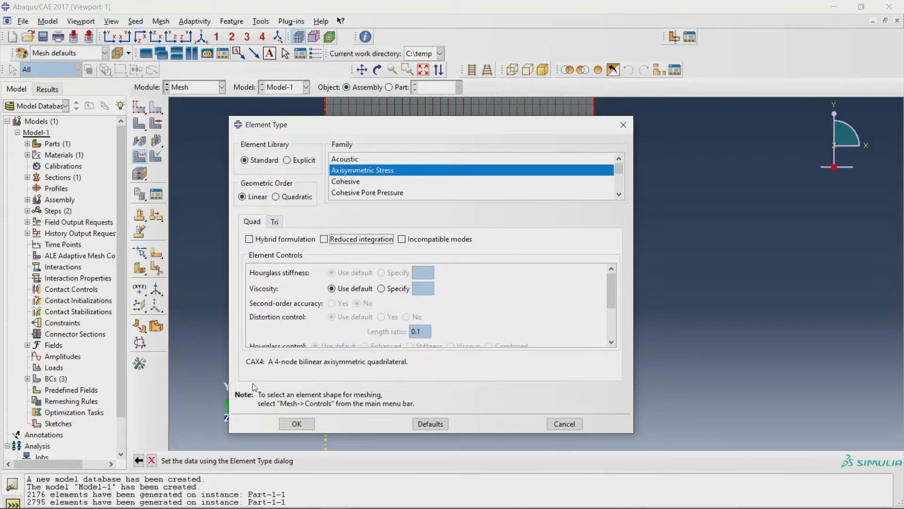
pyautogui.moveTo(281, 361); pyautogui.dragTo(398, 361)
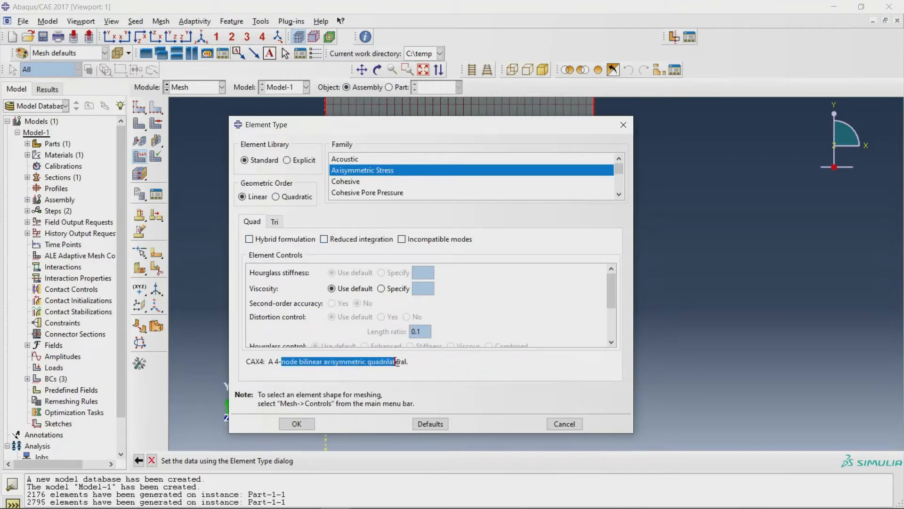
pyautogui.click(335, 240)
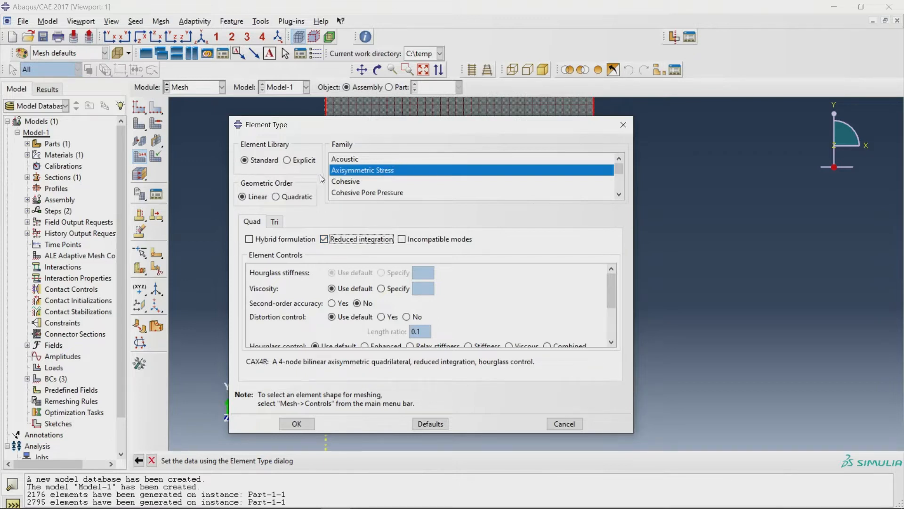
pyautogui.doubleClick(256, 361)
pyautogui.click(297, 424)
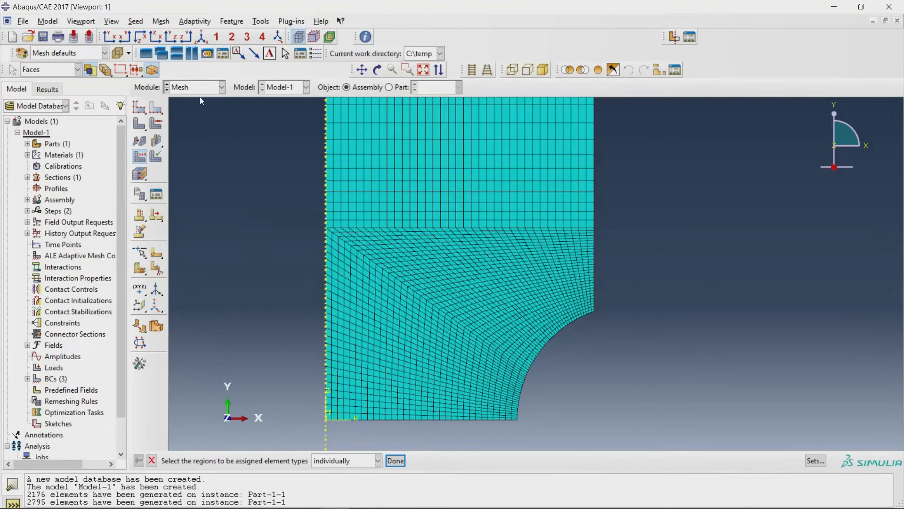
# - Verify the part instance's mesh by highlighting its poor-quality elements, and close the verification
pyautogui.click(156, 156)
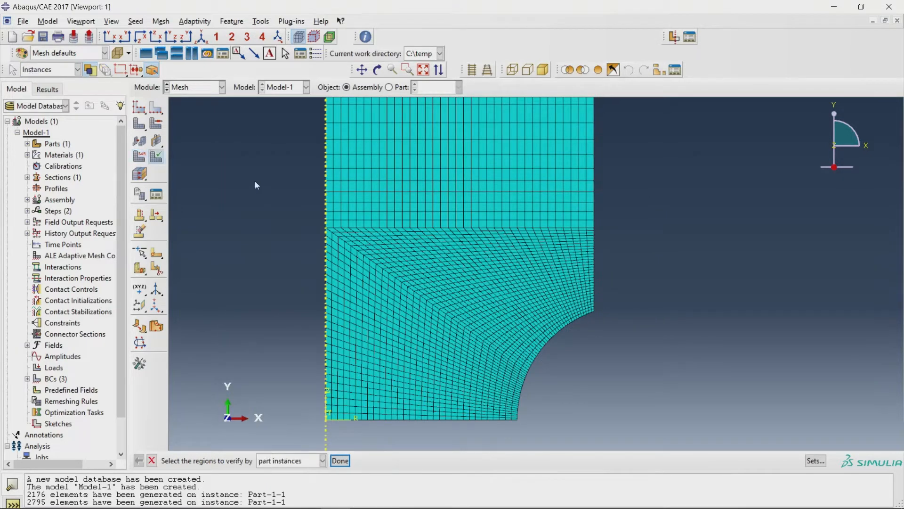
pyautogui.click(403, 388)
pyautogui.click(340, 460)
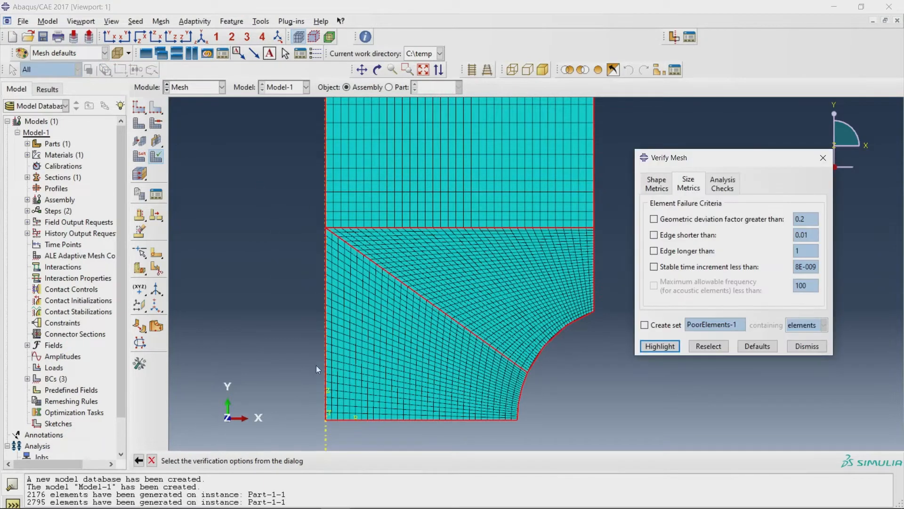
pyautogui.moveTo(738, 164); pyautogui.dragTo(261, 164)
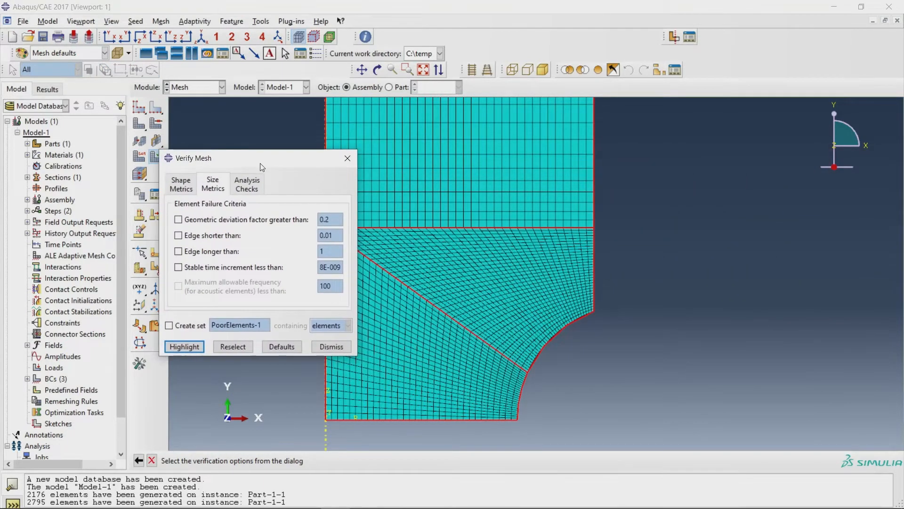
pyautogui.click(197, 347)
pyautogui.moveTo(247, 163); pyautogui.dragTo(130, 177)
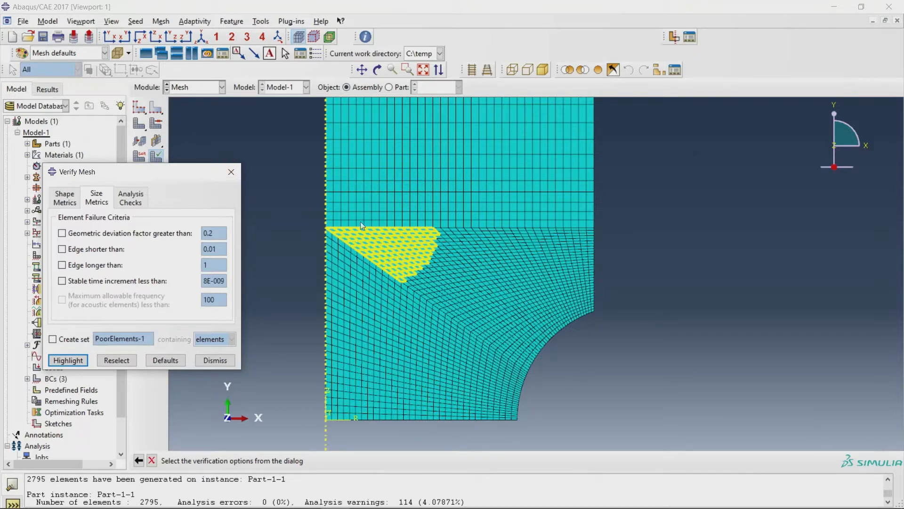
pyautogui.click(231, 171)
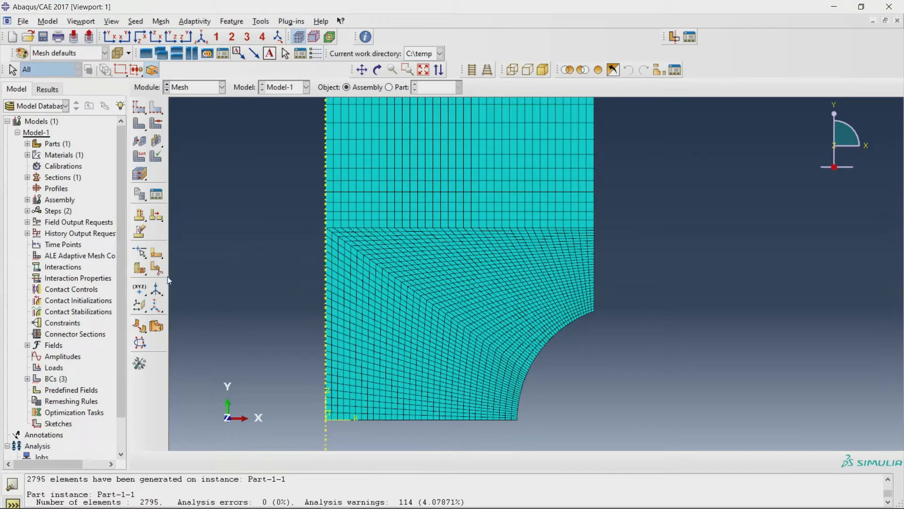
# - Delete the horizontal and diagonal partition features of the specimen
pyautogui.click(232, 21)
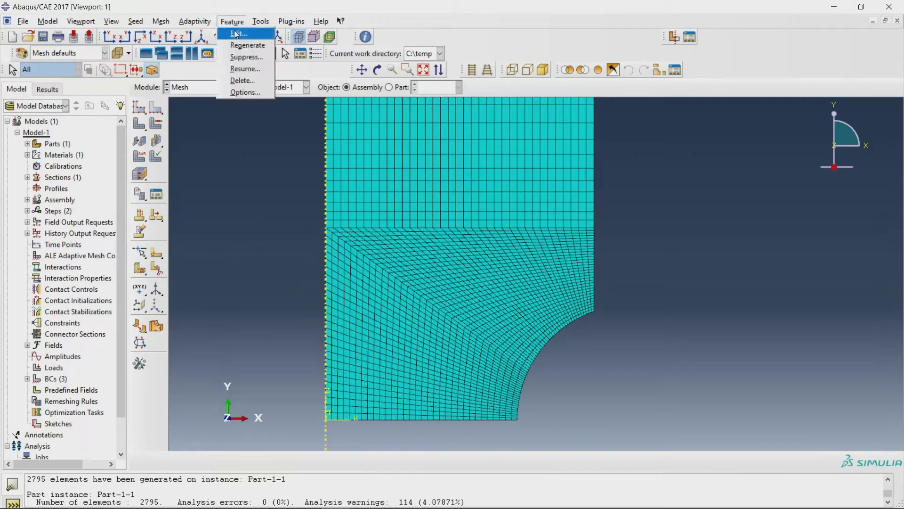
pyautogui.click(236, 80)
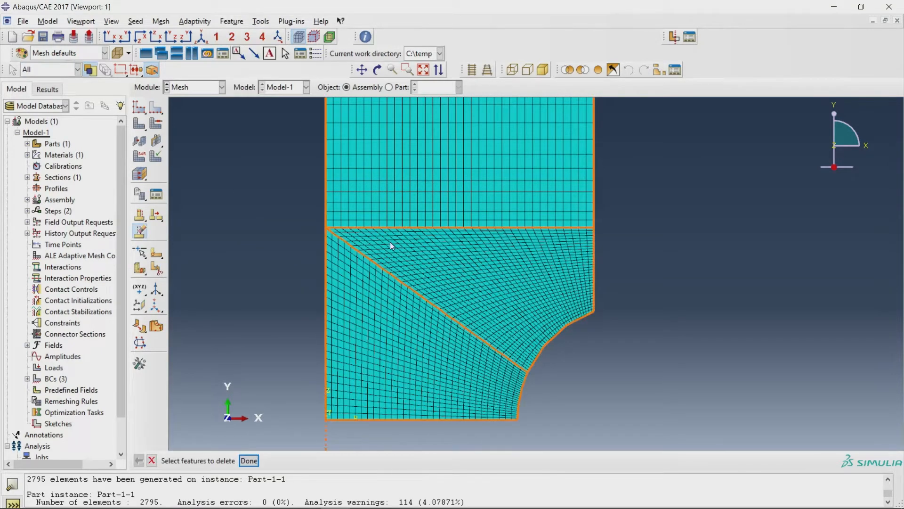
pyautogui.click(383, 267)
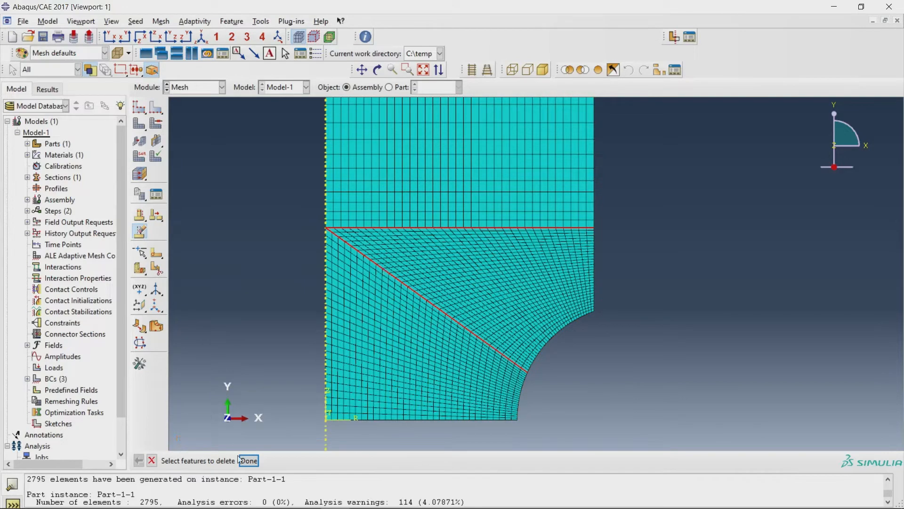
pyautogui.click(248, 460)
pyautogui.click(281, 460)
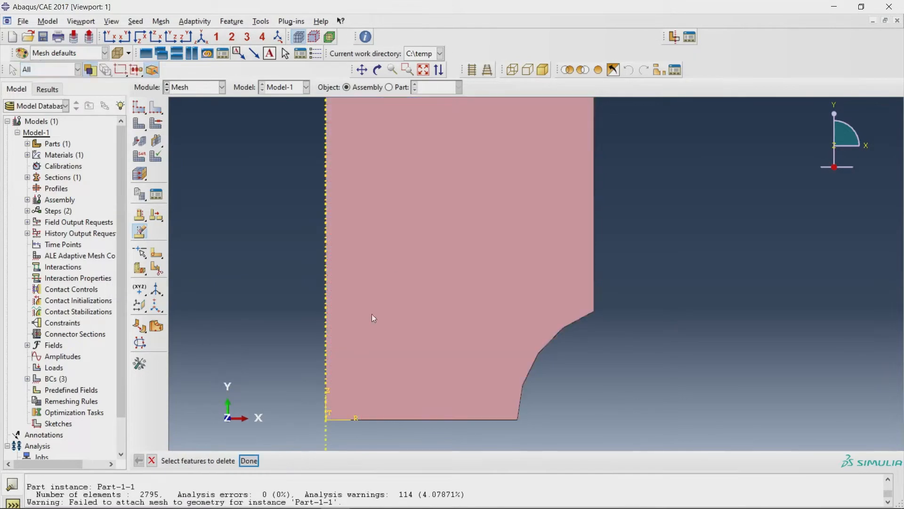
# - Start a sketched face partition and draw connected lines from the notch's lower end outward, to its upper corner, and vertically down to the base line
pyautogui.click(154, 270)
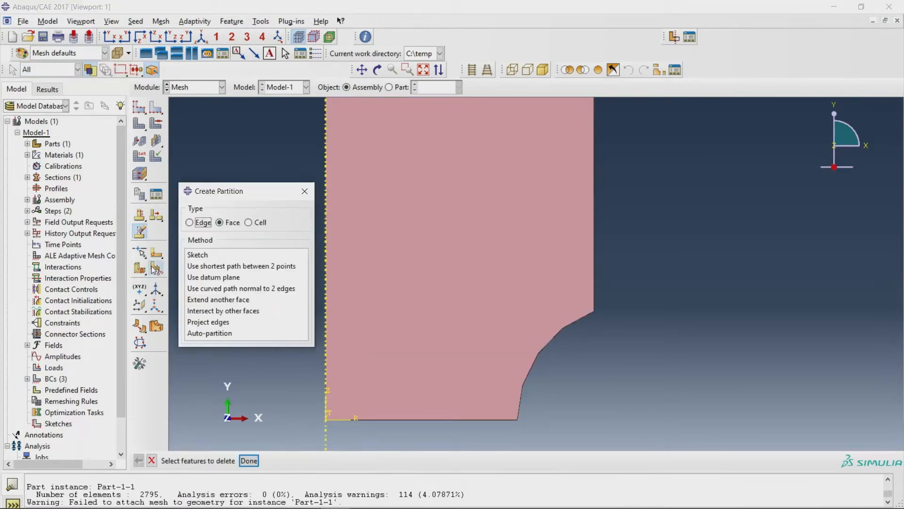
pyautogui.click(207, 256)
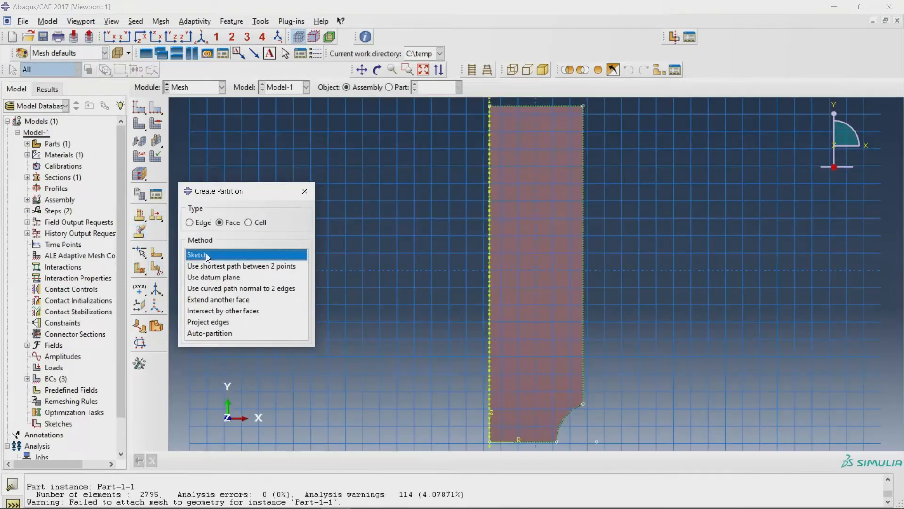
pyautogui.scroll(6, 542, 442)
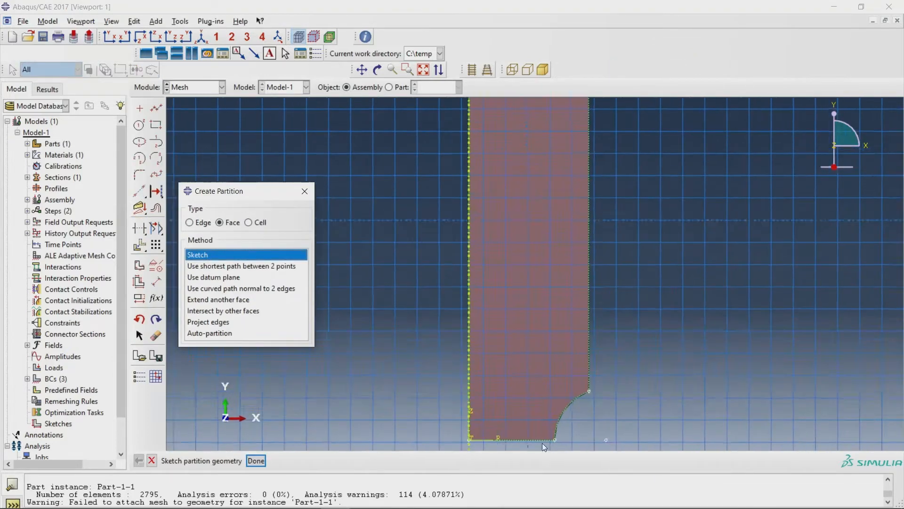
pyautogui.click(306, 191)
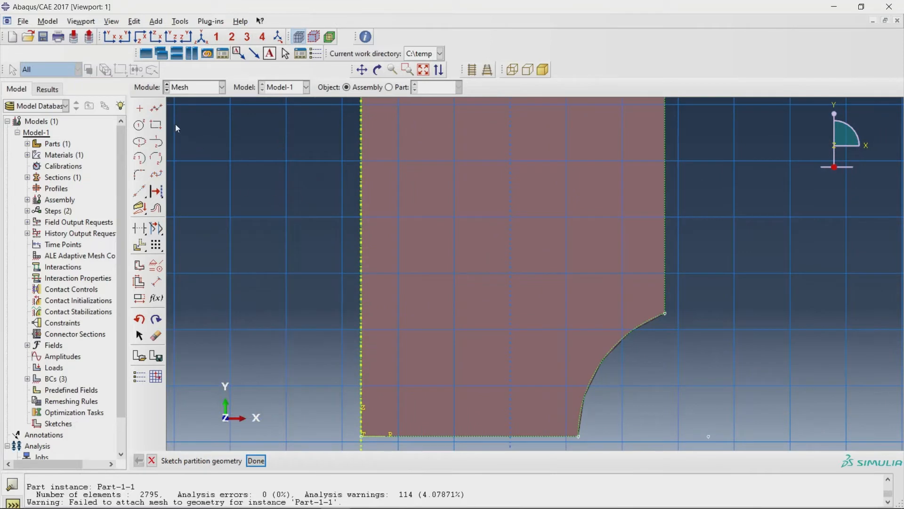
pyautogui.click(157, 108)
pyautogui.click(579, 440)
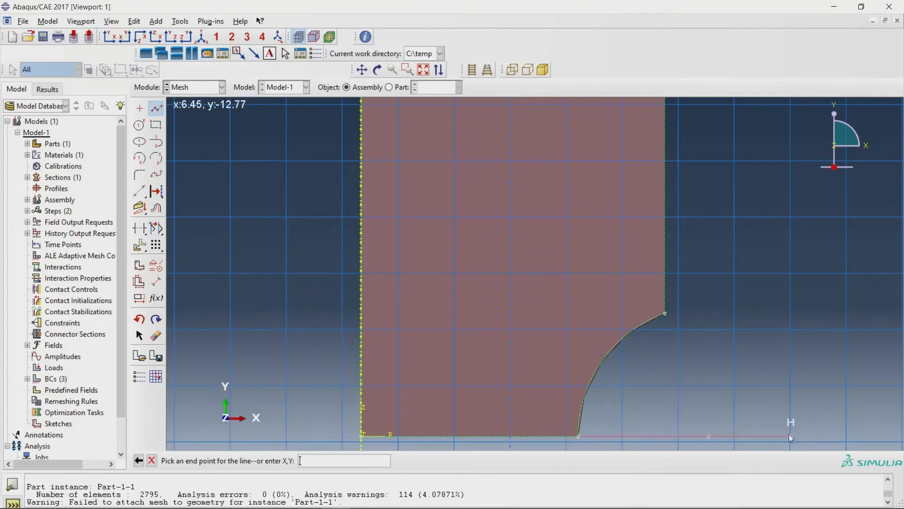
pyautogui.click(789, 435)
pyautogui.click(665, 314)
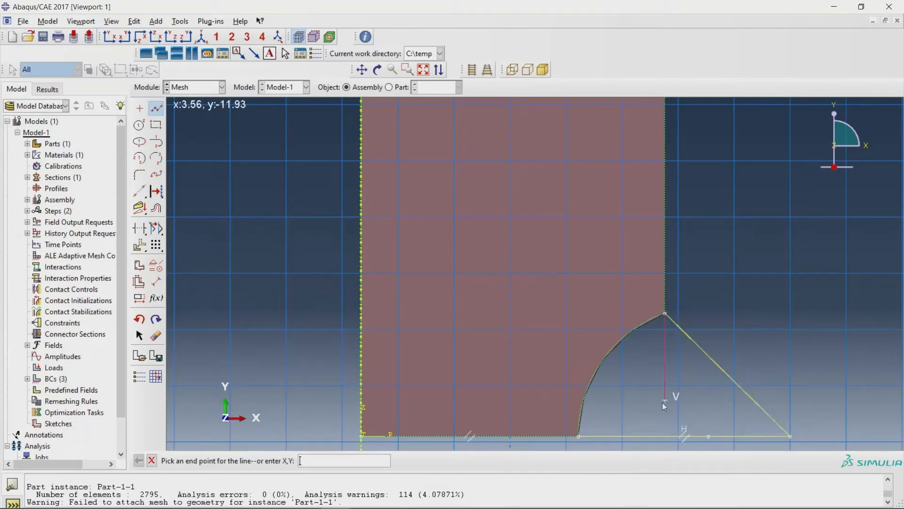
pyautogui.click(664, 435)
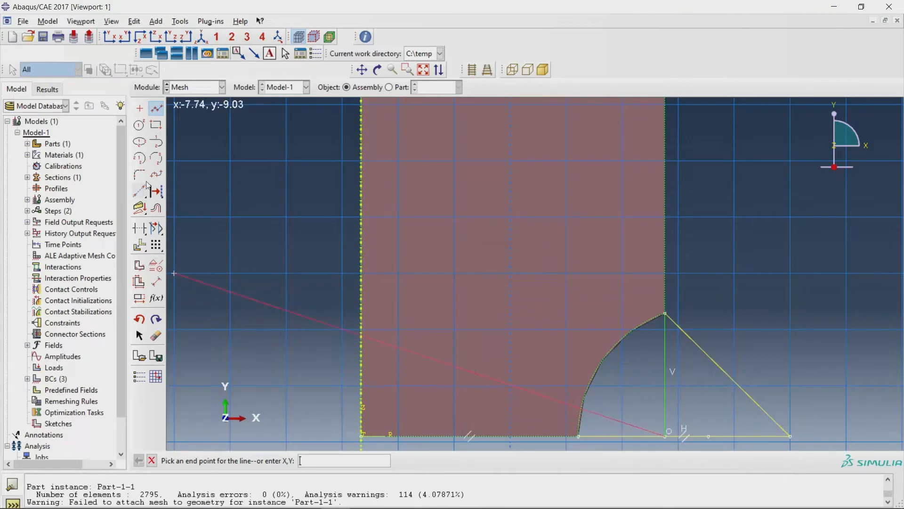
# - Draw a horizontal line from the foot of the vertical line along the specimen's base to beyond the symmetry axis
pyautogui.click(156, 108)
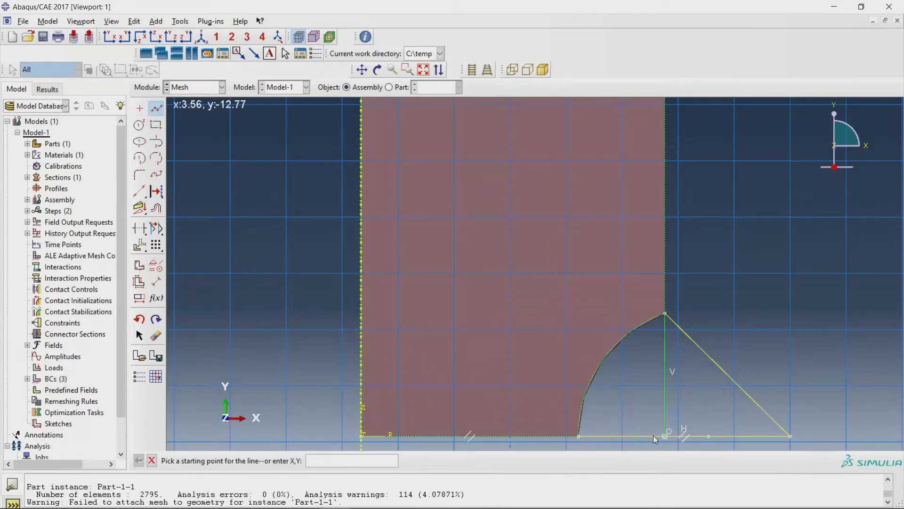
pyautogui.click(665, 436)
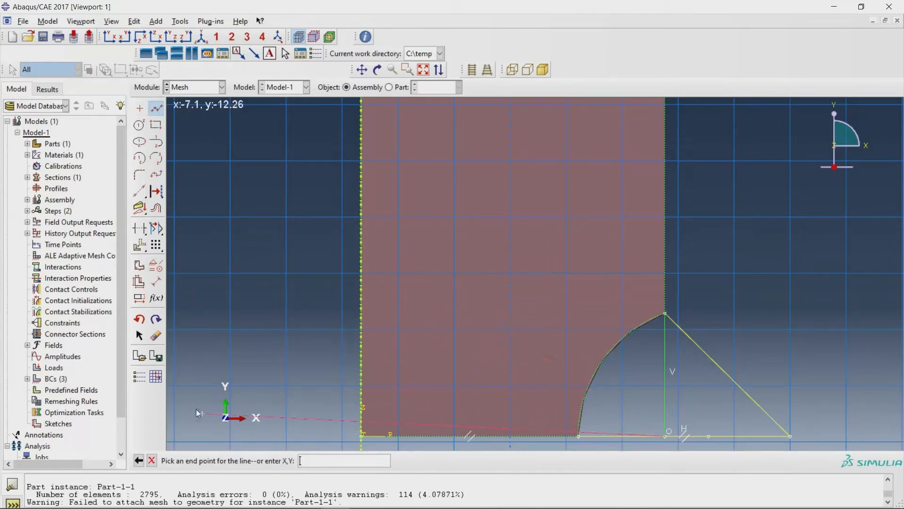
pyautogui.click(196, 433)
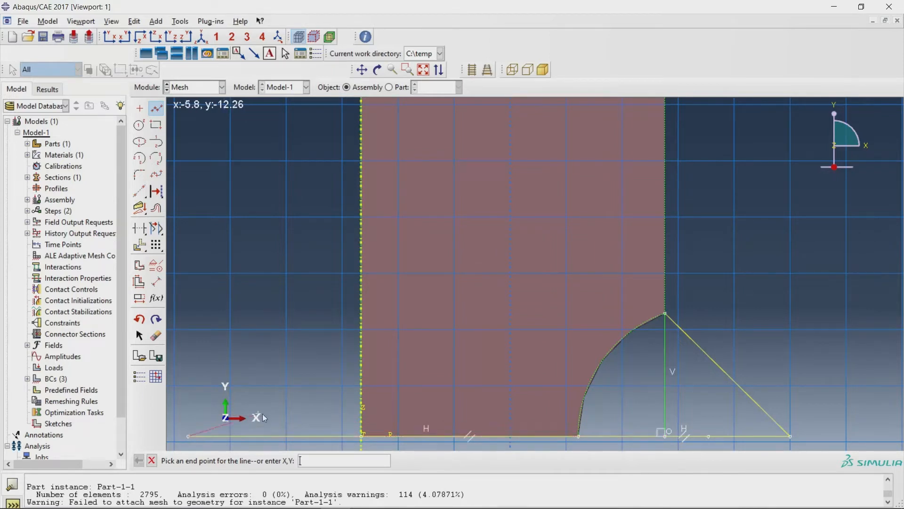
pyautogui.click(156, 110)
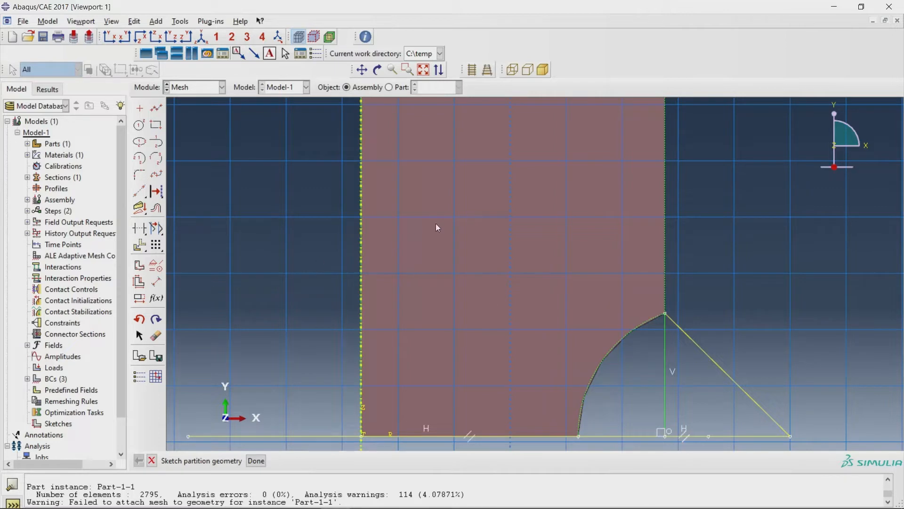
# - Copy the long horizontal base line rotated by 45 degrees about the foot of the vertical line
pyautogui.moveTo(140, 244); pyautogui.dragTo(174, 247)
pyautogui.click(285, 460)
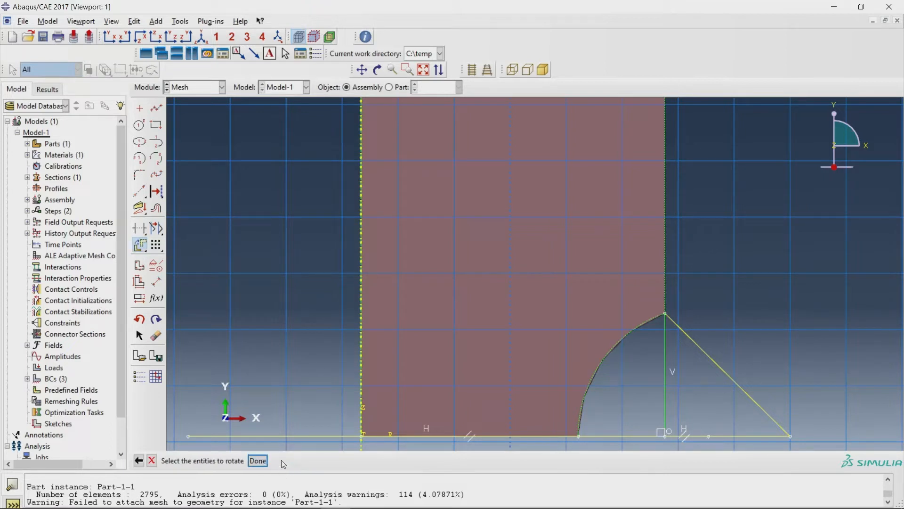
pyautogui.click(252, 438)
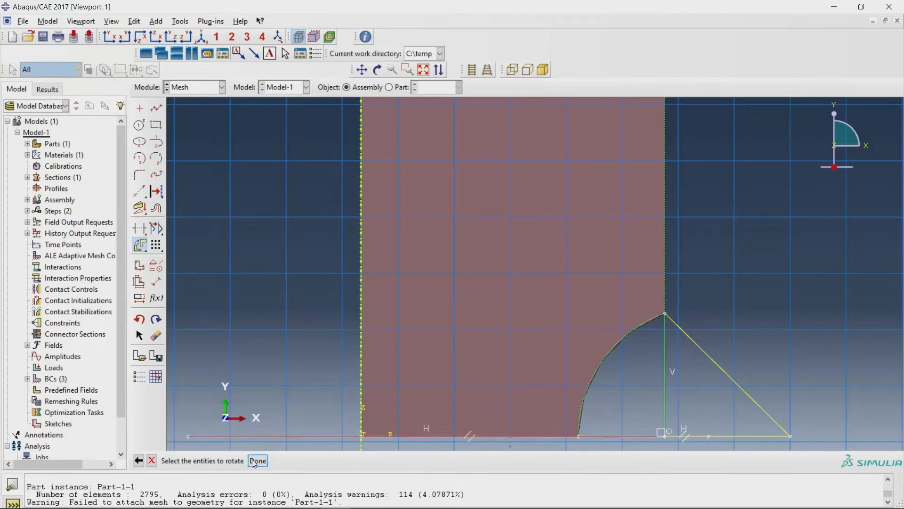
pyautogui.click(257, 461)
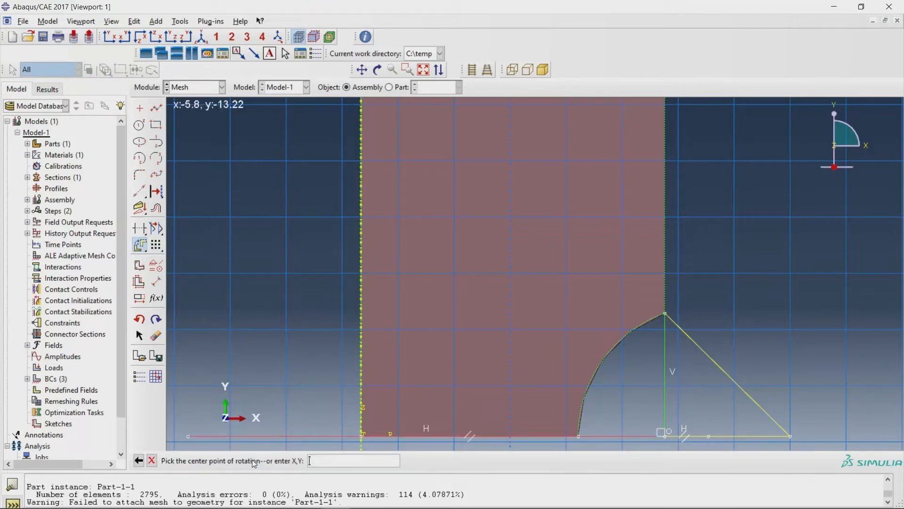
pyautogui.click(663, 437)
pyautogui.press('Return')
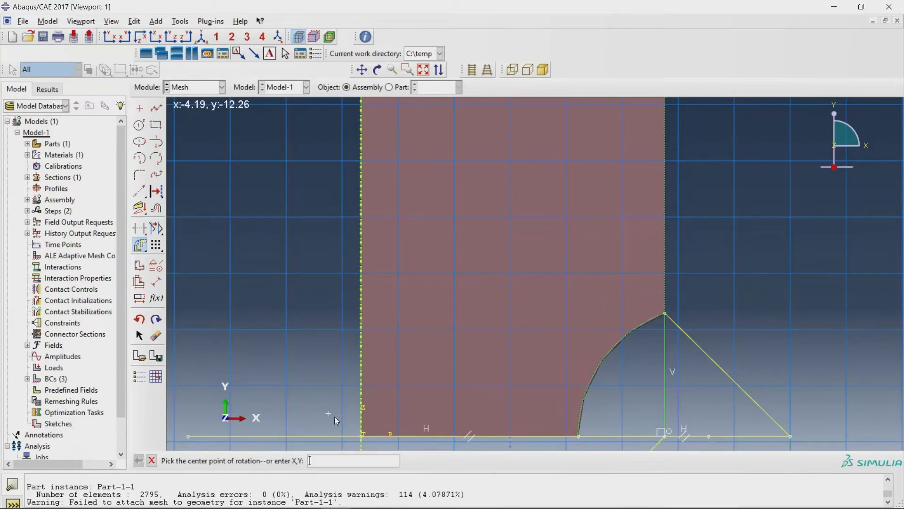
# - Copy the long horizontal base line rotated by -45 degrees about the foot of the vertical line, so it crosses the specimen
pyautogui.scroll(-3, 330, 377)
pyautogui.scroll(1, 329, 371)
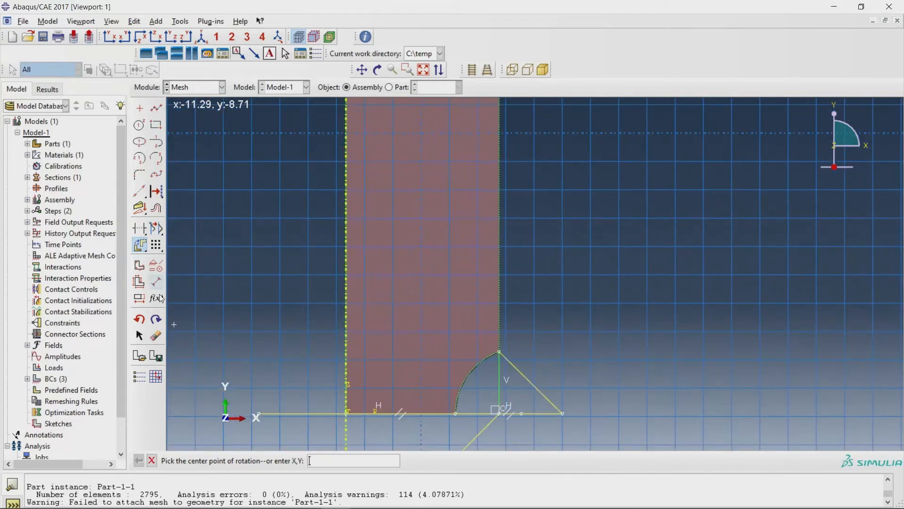
pyautogui.click(141, 245)
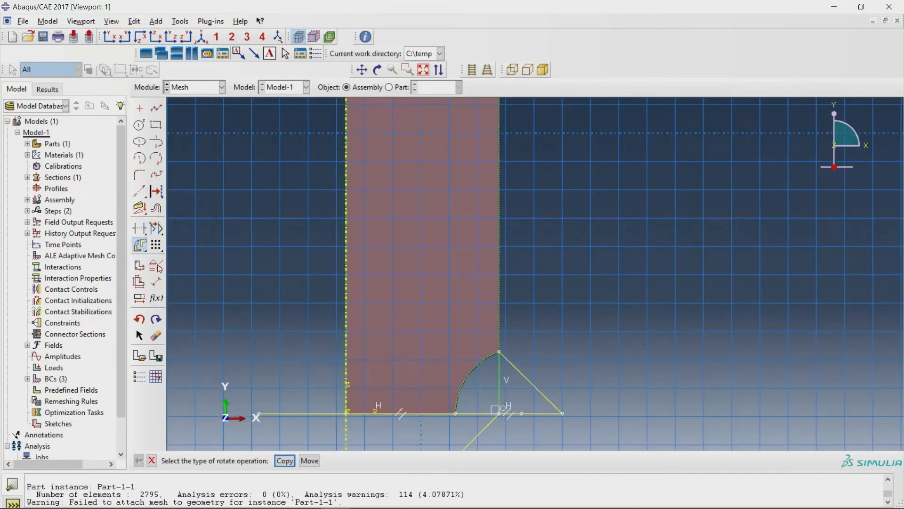
pyautogui.click(284, 460)
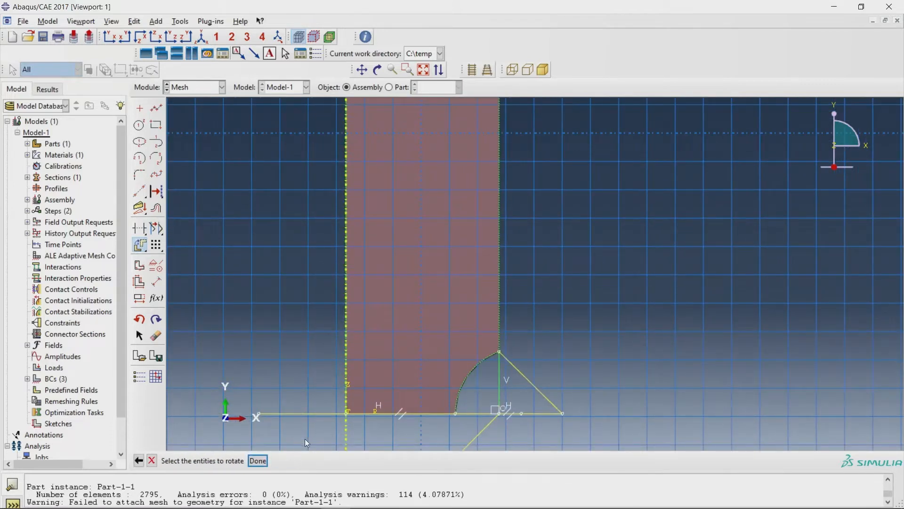
pyautogui.click(314, 414)
pyautogui.click(258, 461)
pyautogui.click(504, 416)
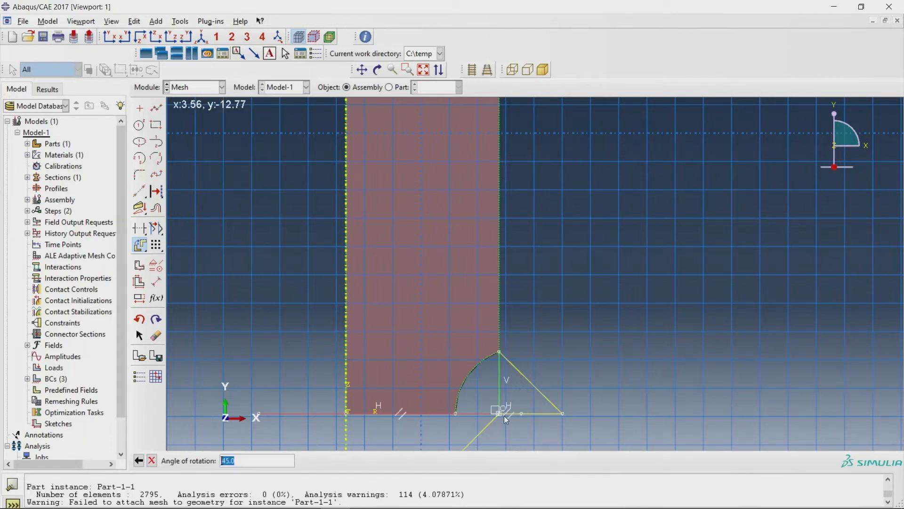
pyautogui.write('-45')
pyautogui.press('Return')
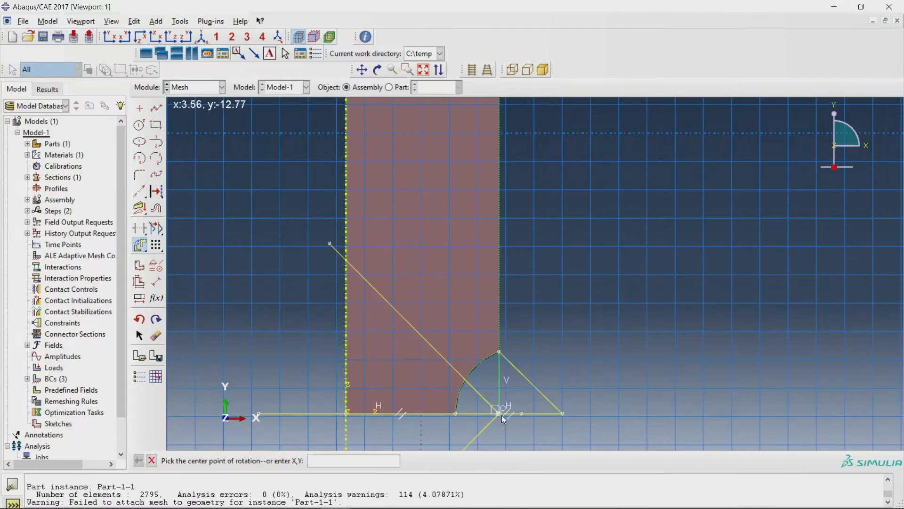
# - Trim away the construction lines outside the specimen and in the notch, keeping only the 45-degree diagonal from the symmetry axis to the notch arc
pyautogui.click(139, 228)
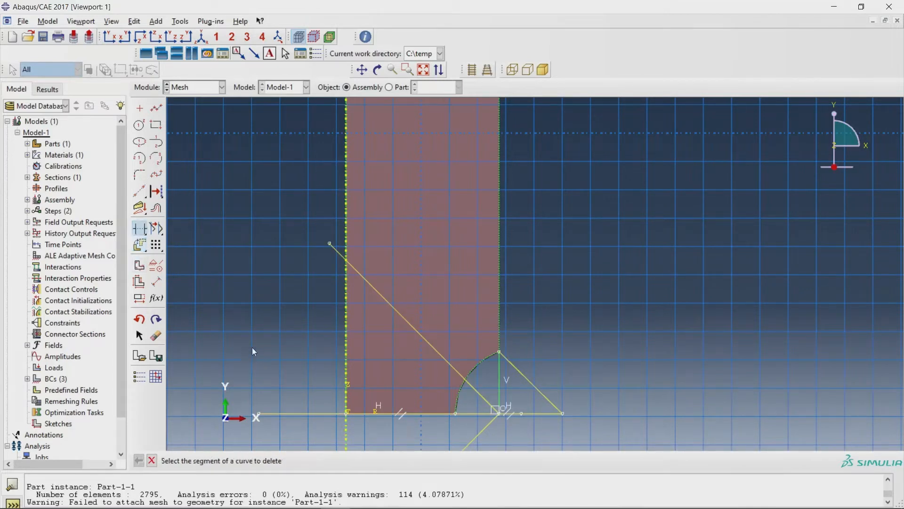
pyautogui.click(321, 414)
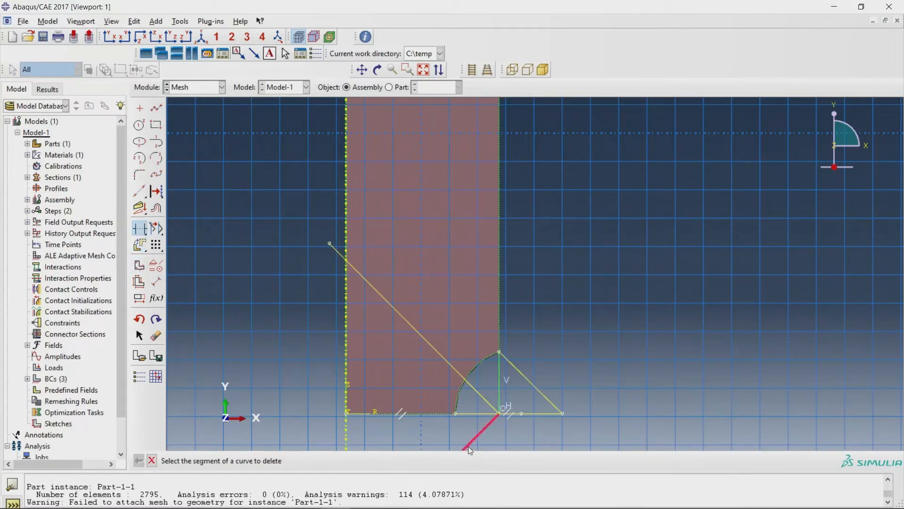
pyautogui.click(481, 411)
pyautogui.click(485, 401)
pyautogui.click(500, 392)
pyautogui.click(526, 380)
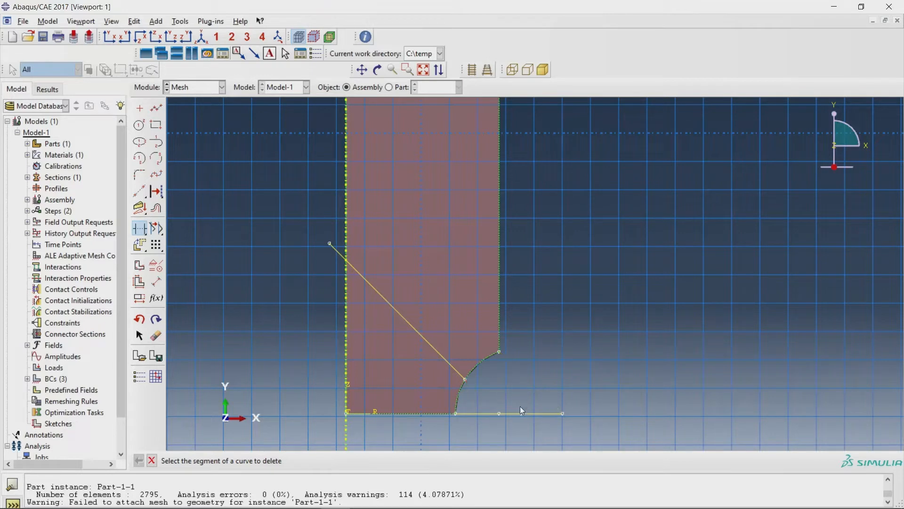
pyautogui.click(520, 412)
# - Draw a horizontal line from the diagonal's upper end on the axis to the outer edge and complete the sketched partition
pyautogui.click(156, 108)
pyautogui.click(357, 263)
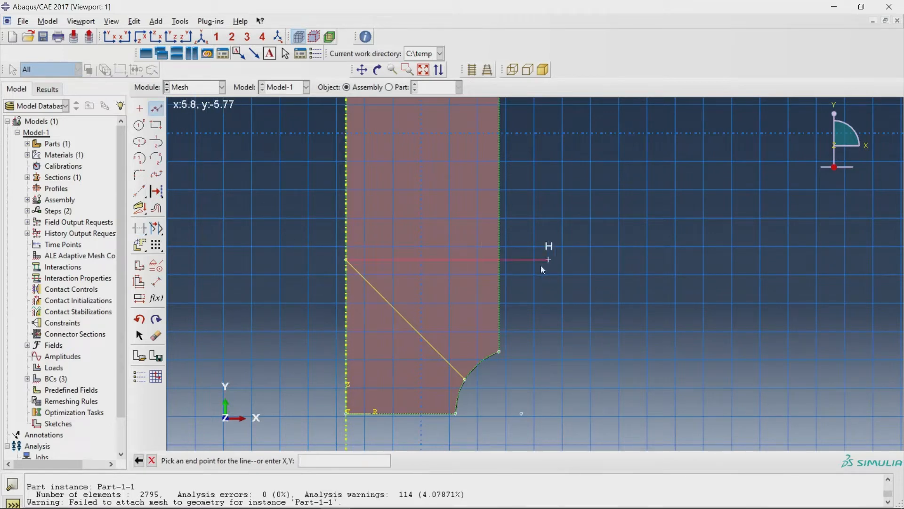
pyautogui.click(498, 260)
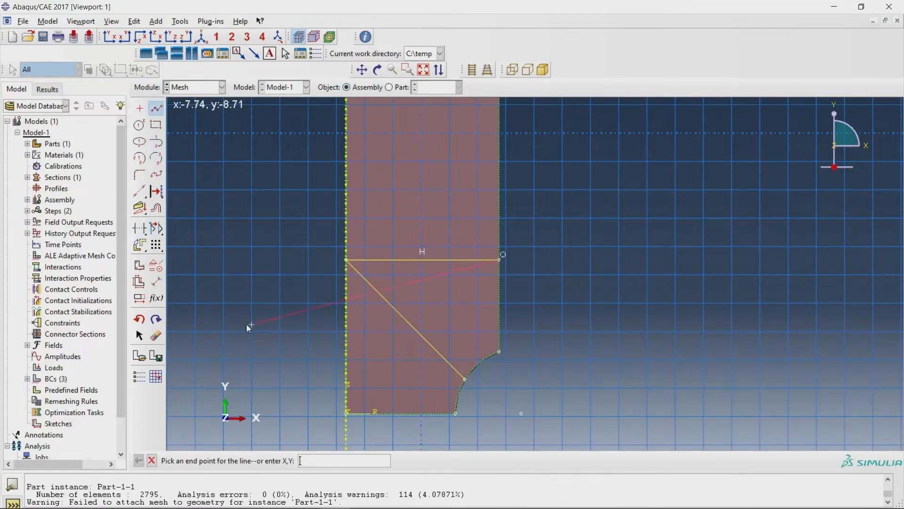
pyautogui.click(151, 460)
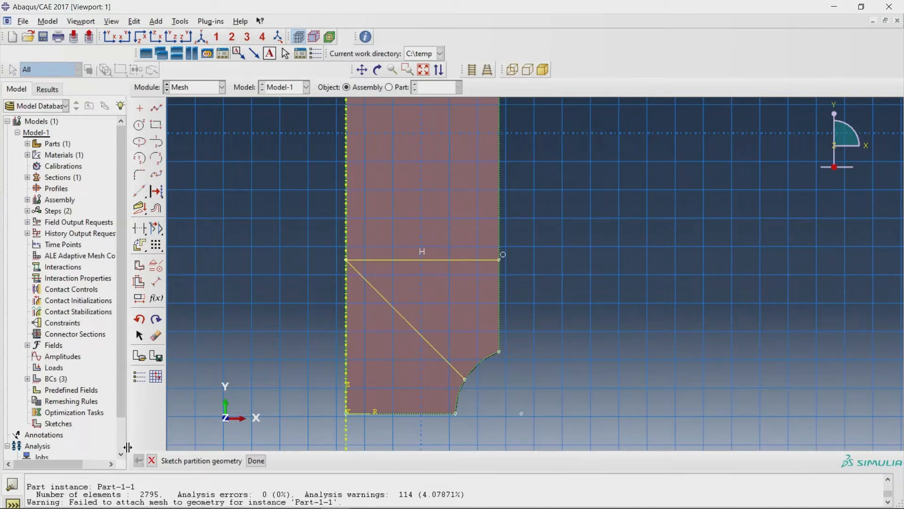
pyautogui.click(255, 461)
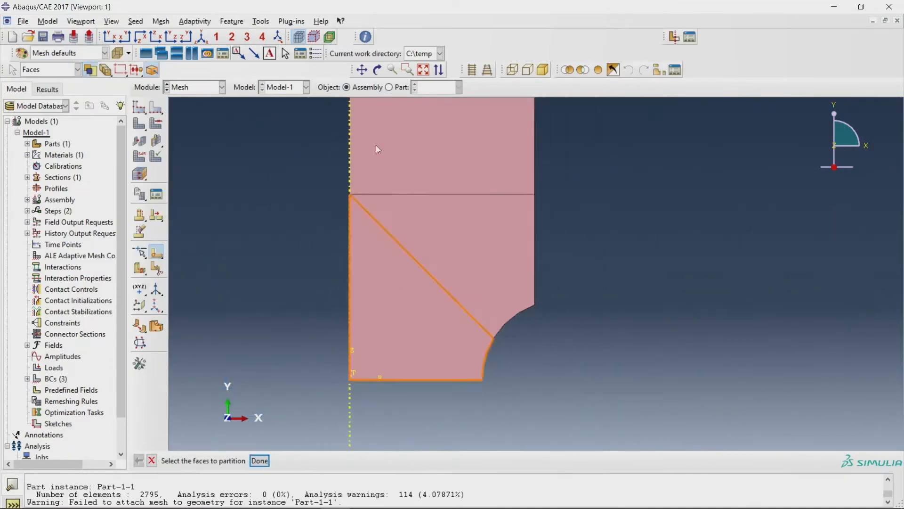
# - Seed the upper region's two long vertical edges by size with single bias, minimum size 0.2 and maximum size 4
pyautogui.click(423, 70)
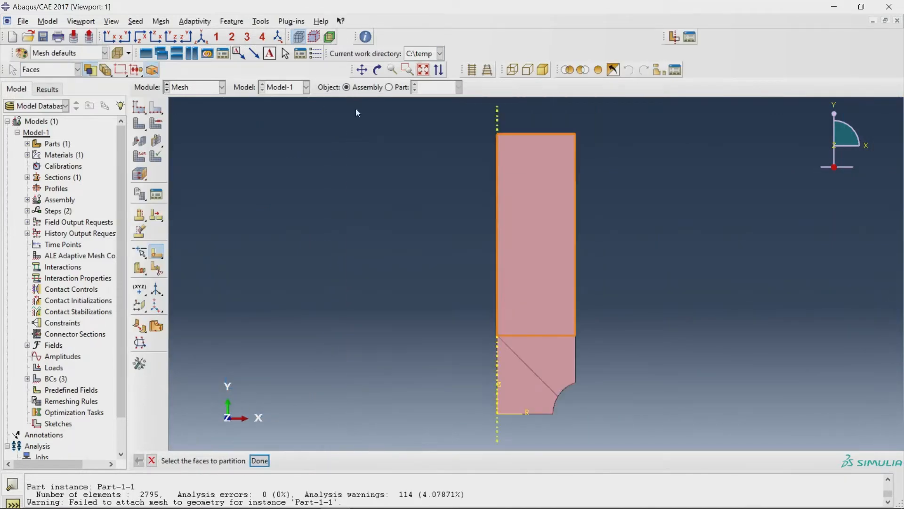
pyautogui.click(159, 108)
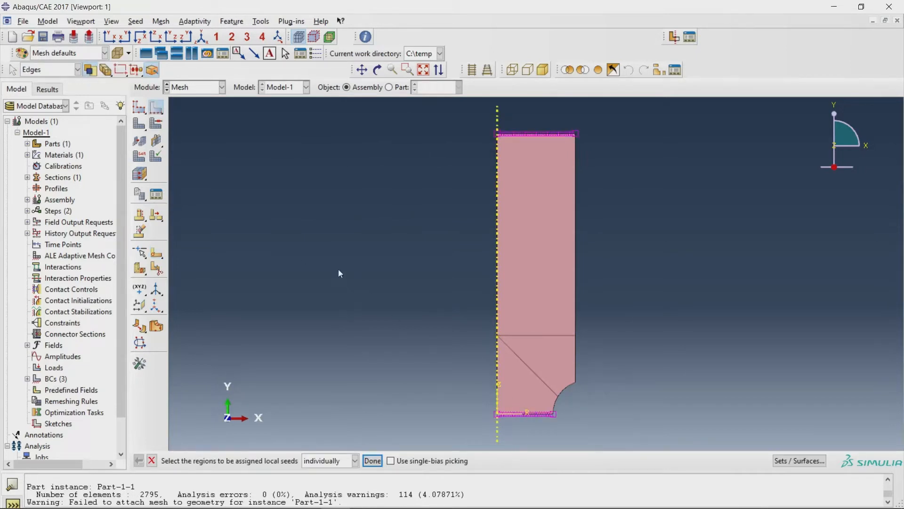
pyautogui.moveTo(454, 250); pyautogui.dragTo(715, 268)
pyautogui.click(372, 461)
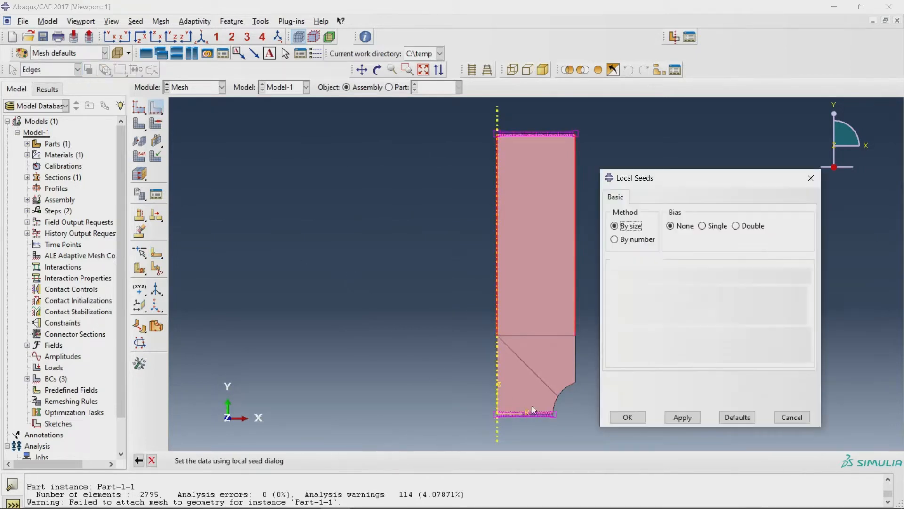
pyautogui.click(702, 226)
pyautogui.click(700, 292)
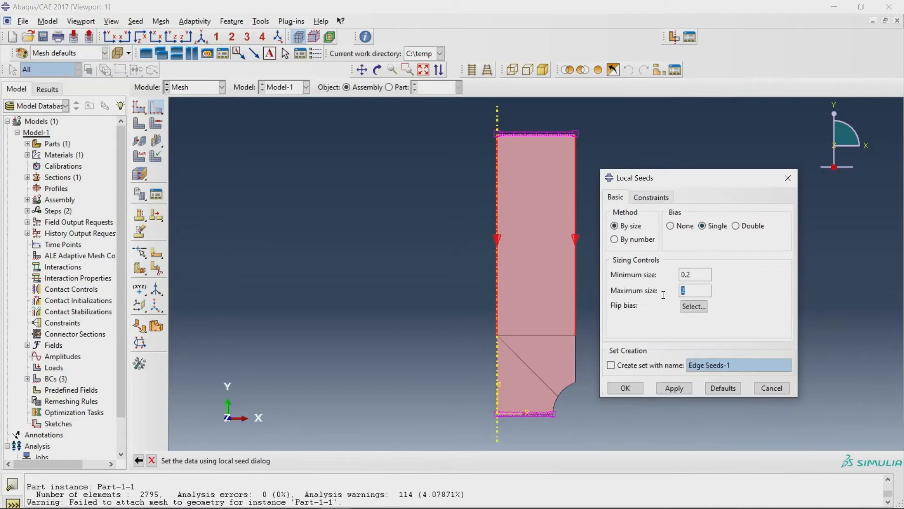
pyautogui.press('BackSpace')
pyautogui.write('4')
pyautogui.click(627, 388)
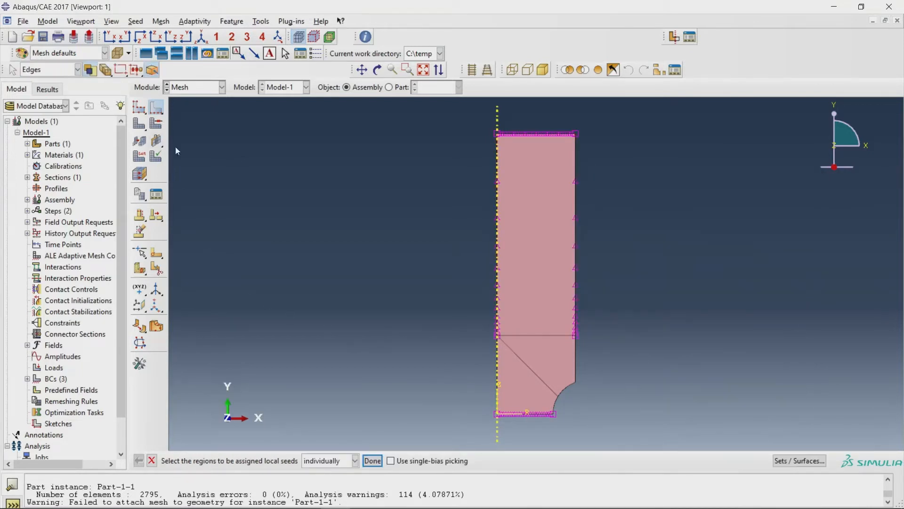
# - Seed the notch regions' vertical edges and the diagonal by size with no bias and an element size of 0.2
pyautogui.moveTo(447, 365); pyautogui.dragTo(656, 379)
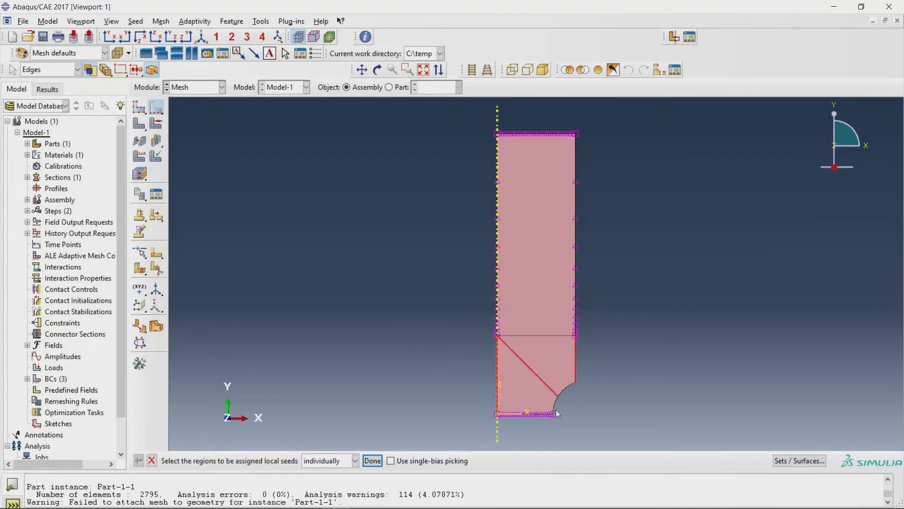
pyautogui.click(372, 461)
pyautogui.click(683, 226)
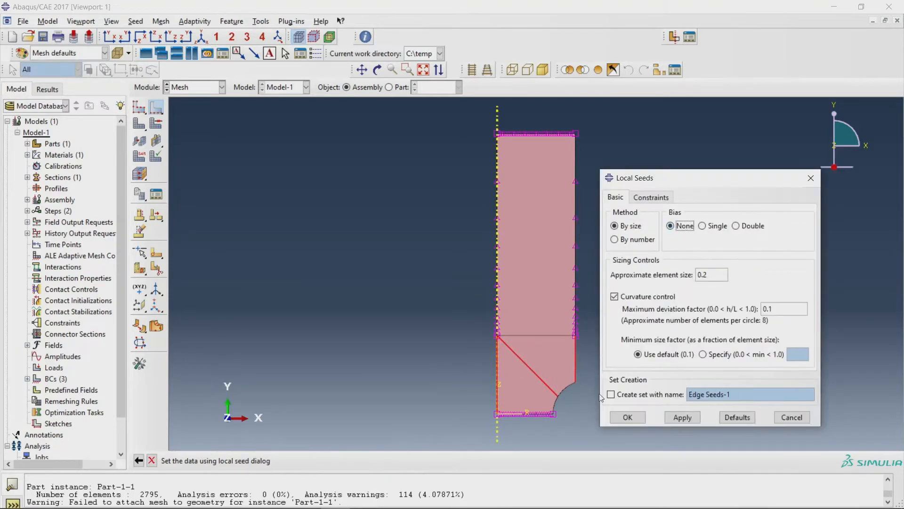
pyautogui.click(627, 418)
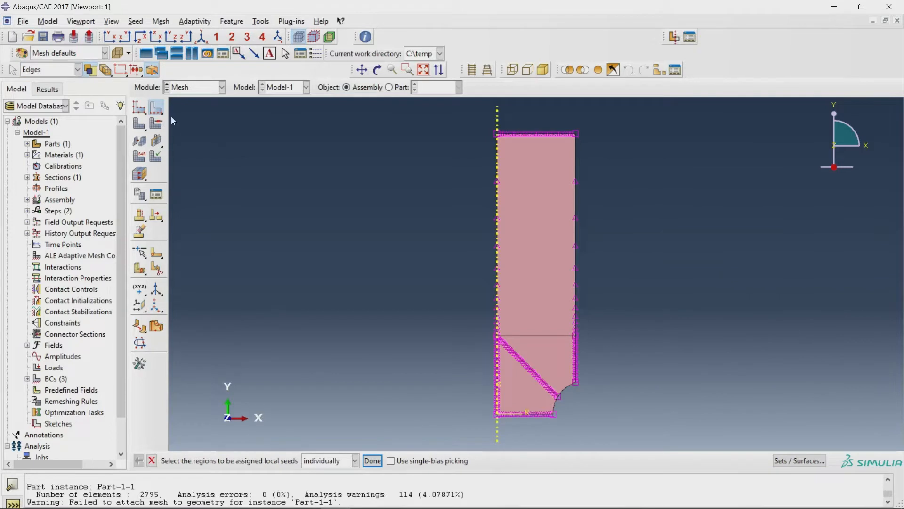
# - Assign the Structured meshing technique to the two partitioned regions at the notch
pyautogui.click(155, 123)
pyautogui.click(523, 365)
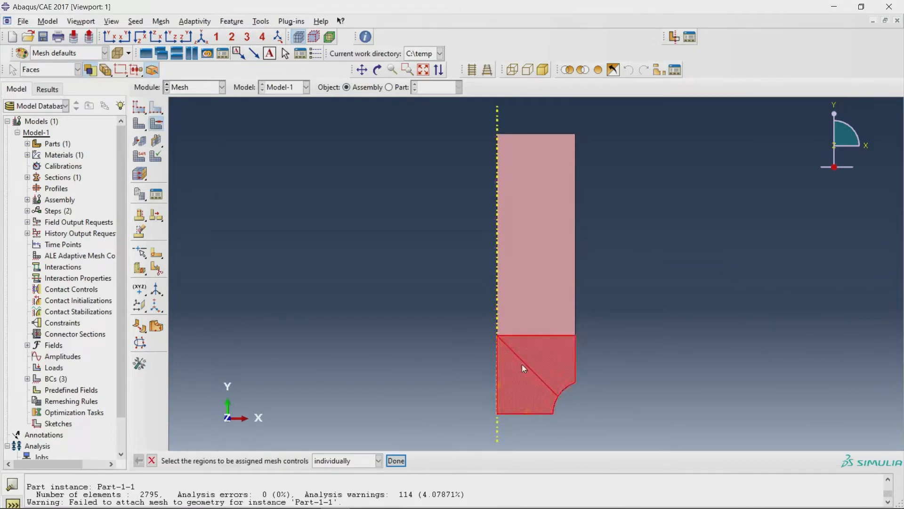
pyautogui.click(396, 460)
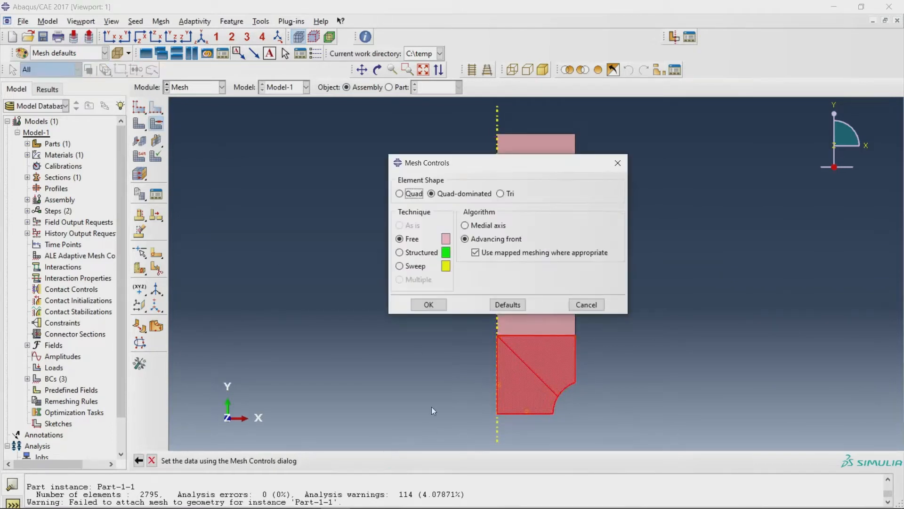
pyautogui.click(415, 253)
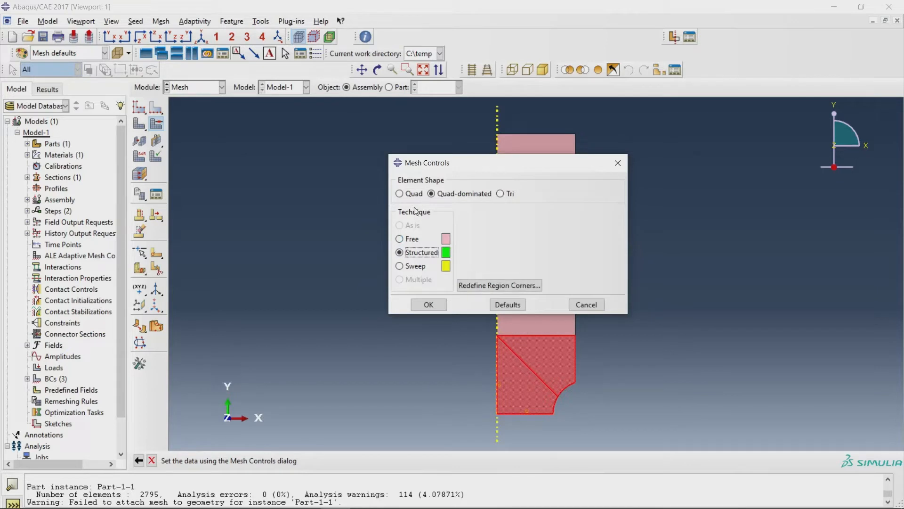
pyautogui.click(420, 309)
pyautogui.press('Escape')
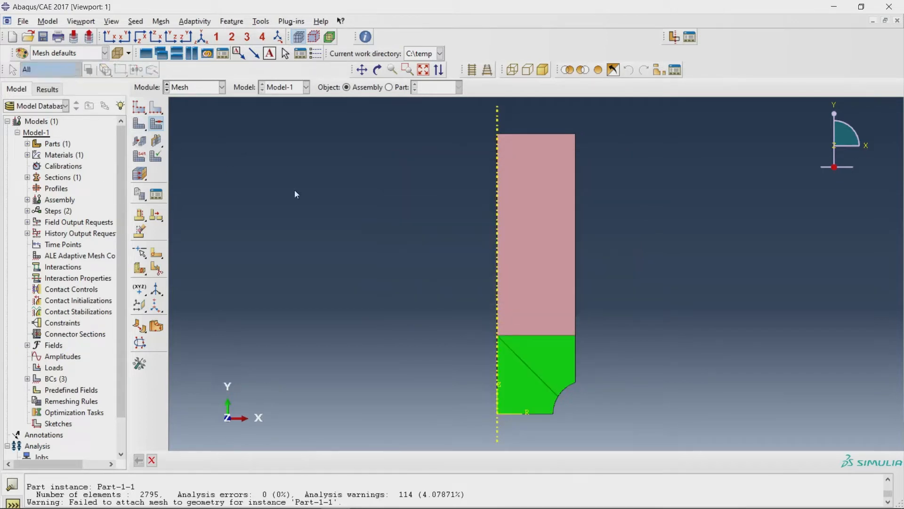
# - Mesh the part instance and examine the element pattern around the notch
pyautogui.click(139, 174)
pyautogui.click(266, 460)
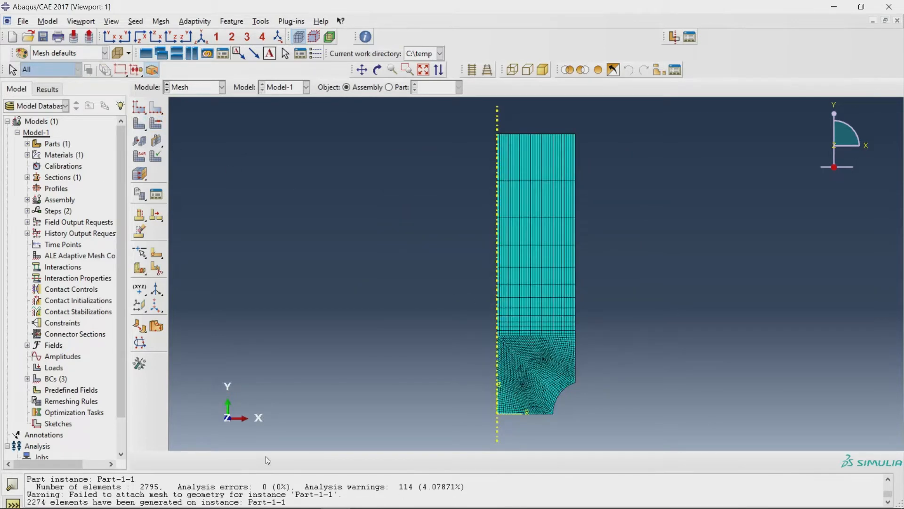
pyautogui.scroll(2, 632, 419)
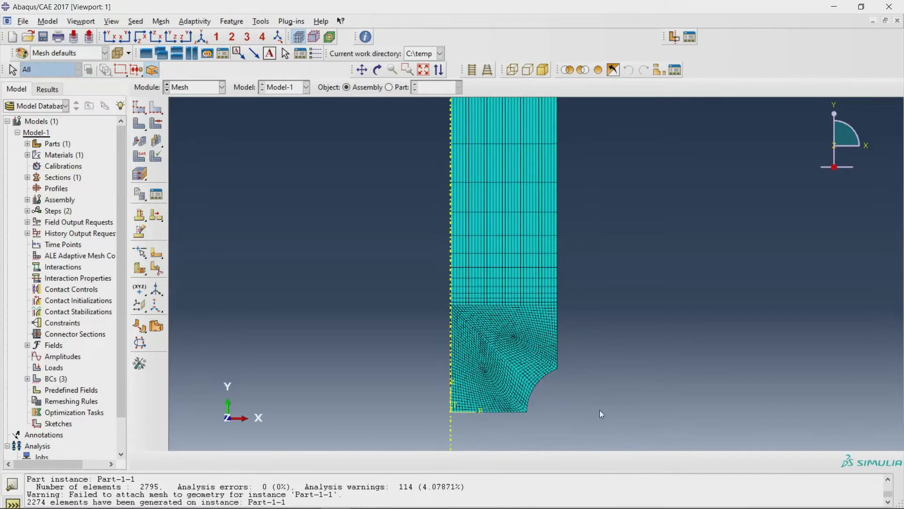
# - Change the element shape of the two notch regions to Quad and delete the meshes invalidated by the change
pyautogui.click(158, 124)
pyautogui.click(468, 328)
pyautogui.click(395, 460)
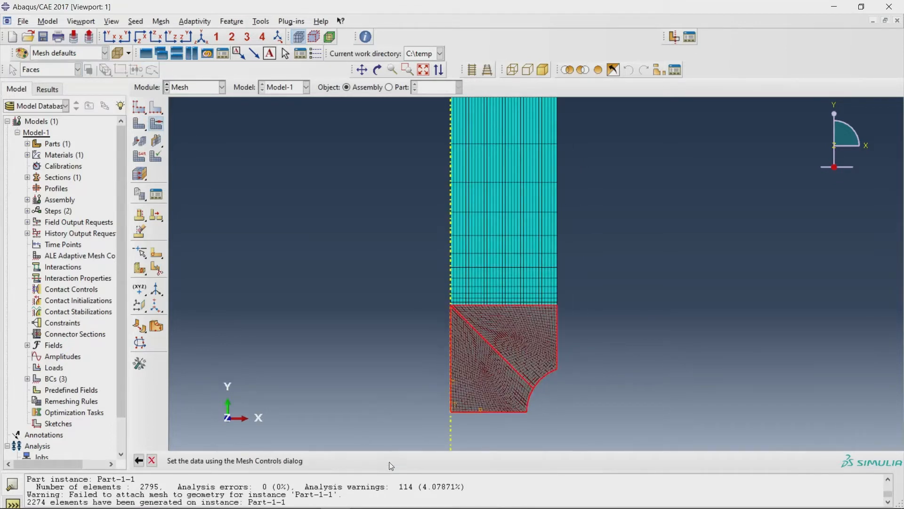
pyautogui.click(413, 193)
pyautogui.click(429, 304)
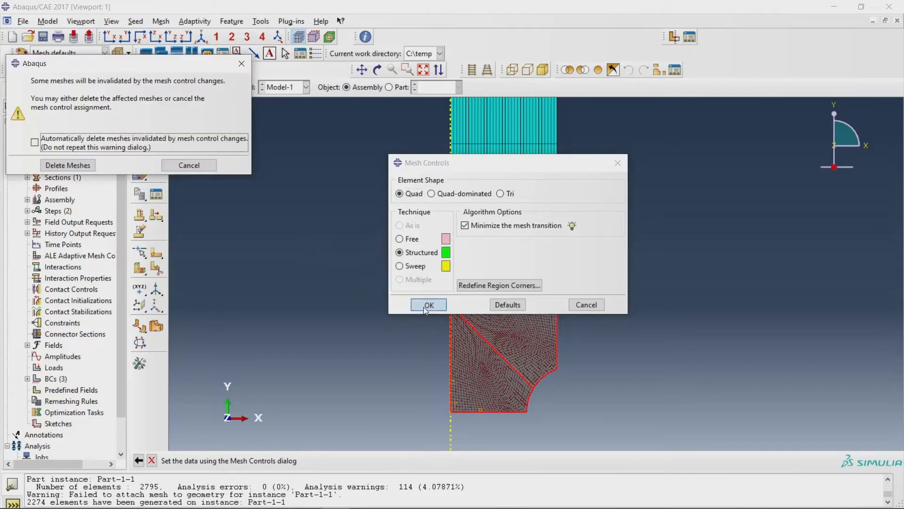
pyautogui.click(68, 166)
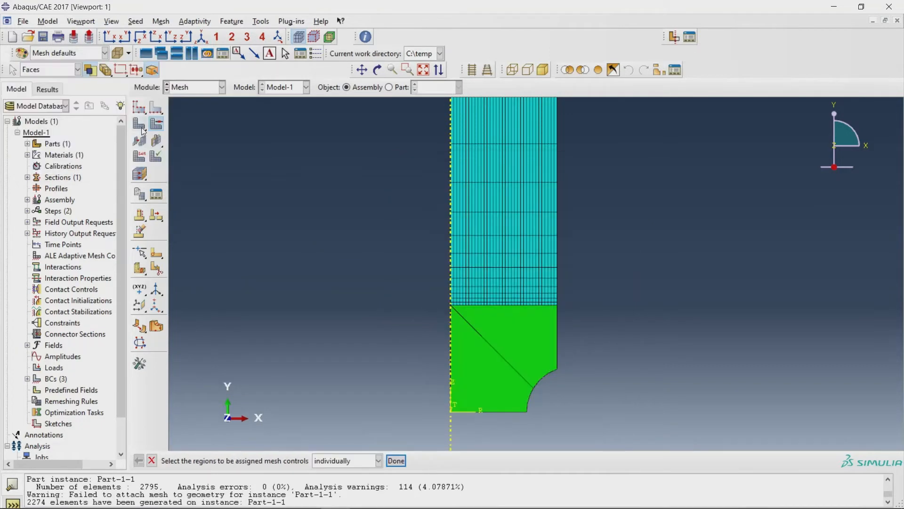
# - Remesh the part instance with the structured quad settings
pyautogui.click(140, 126)
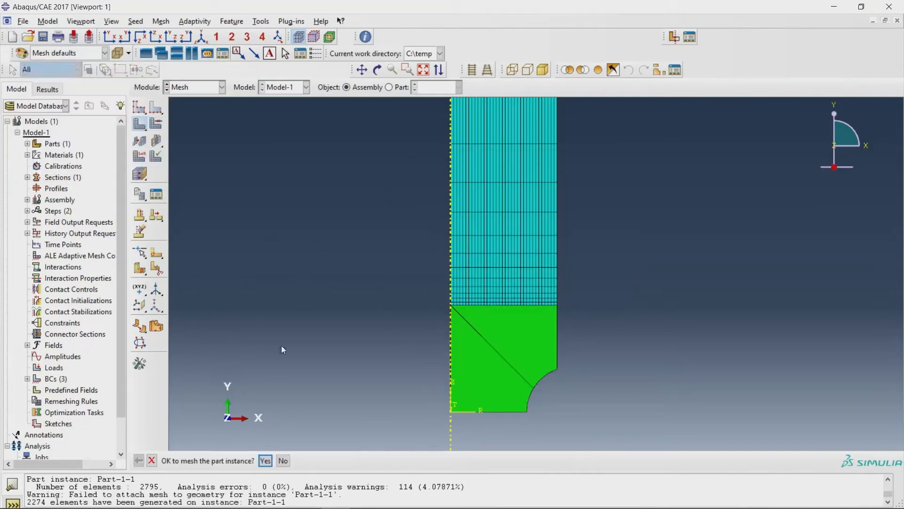
pyautogui.click(265, 460)
pyautogui.scroll(4, 566, 433)
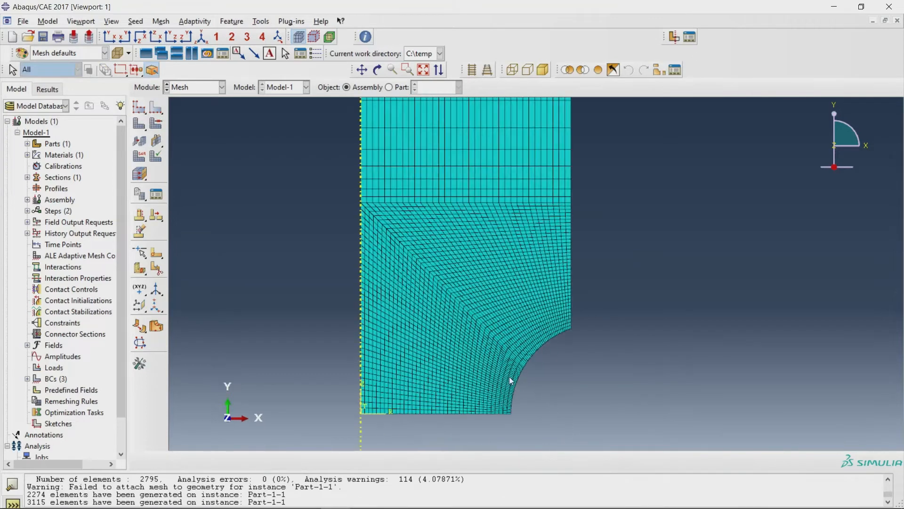
# - Assign the Standard linear Axisymmetric Stress element type with reduced integration to all regions
pyautogui.click(140, 157)
pyautogui.moveTo(272, 168); pyautogui.dragTo(426, 291)
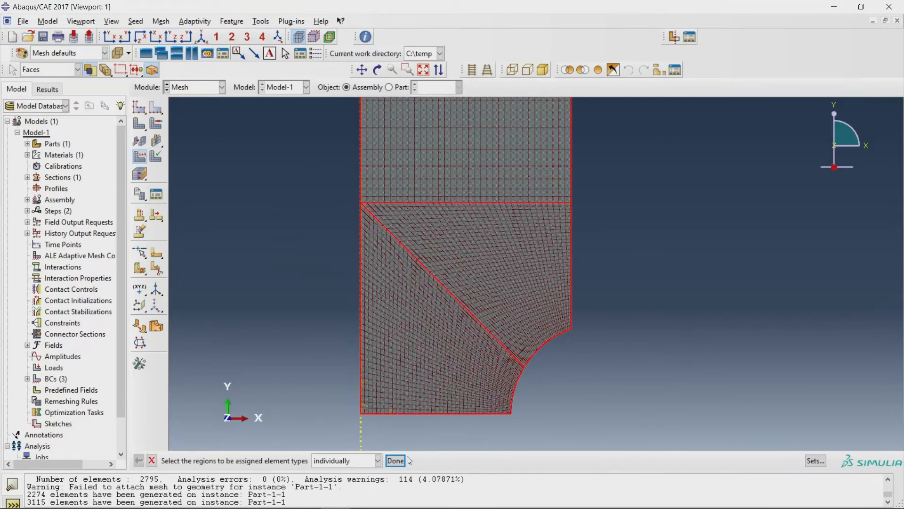
pyautogui.click(395, 461)
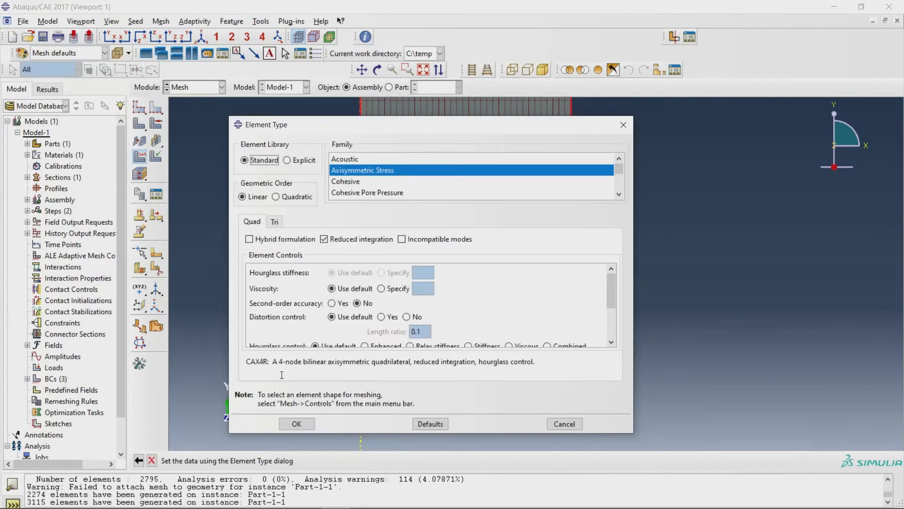
pyautogui.click(285, 424)
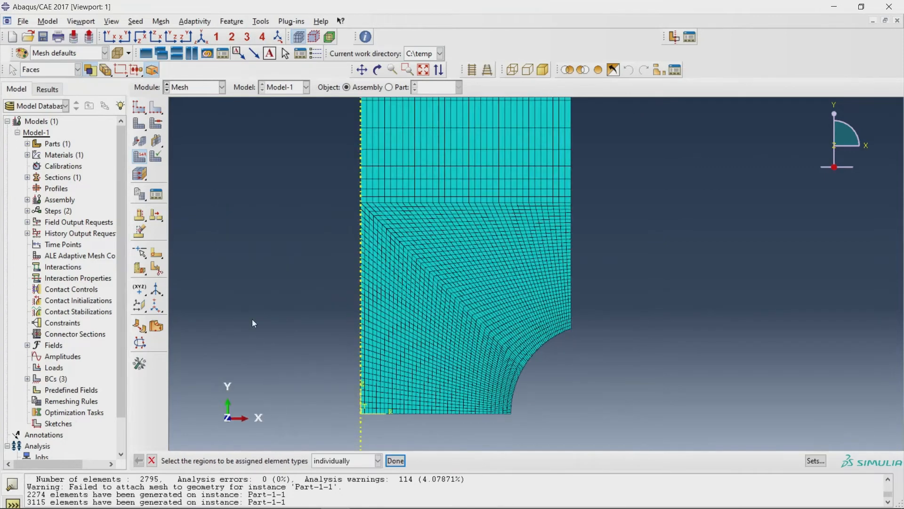
# - Verify the part instance's mesh by highlighting elements that fail the checks
pyautogui.click(156, 157)
pyautogui.click(506, 309)
pyautogui.click(341, 460)
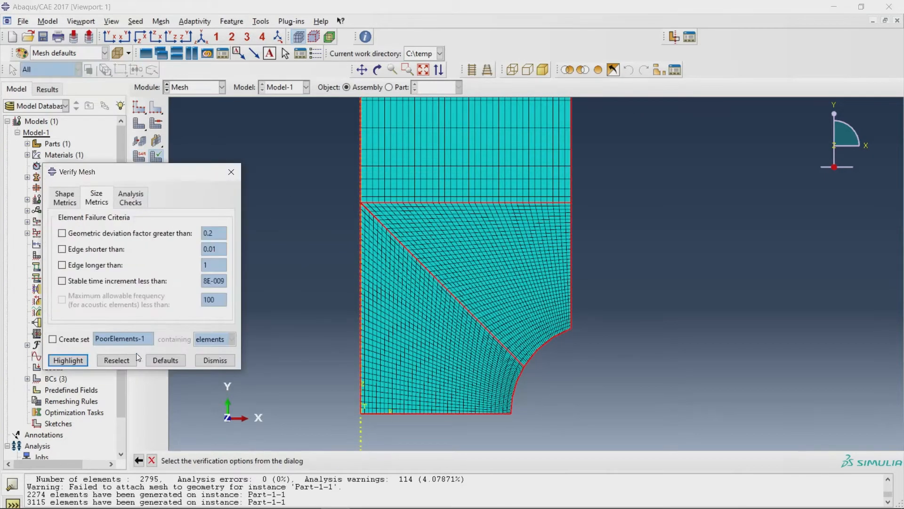
pyautogui.click(66, 361)
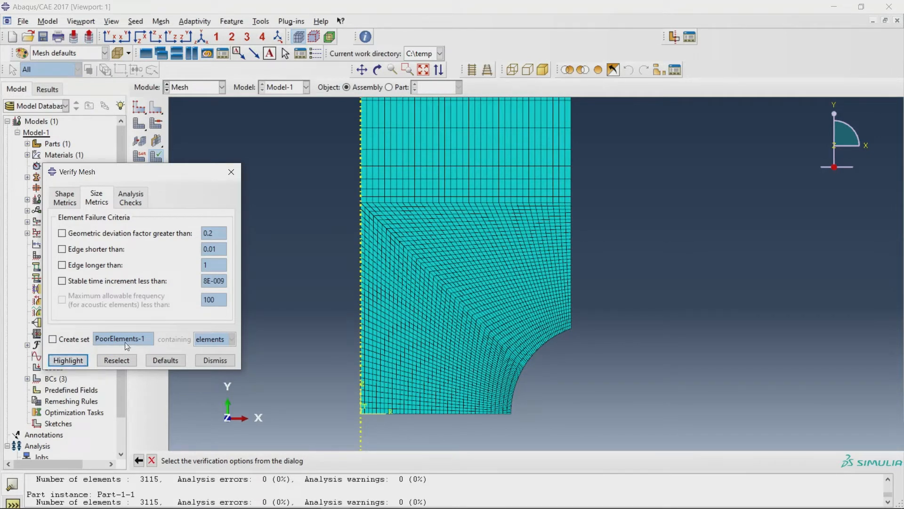
# - Review the analysis checks and shape metrics of the mesh verification, and close it
pyautogui.moveTo(142, 174); pyautogui.dragTo(620, 179)
pyautogui.click(605, 202)
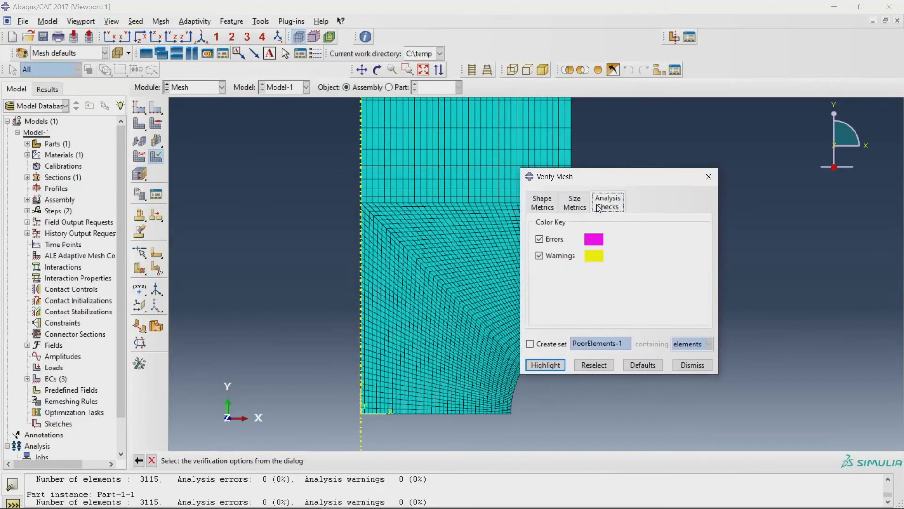
pyautogui.click(547, 204)
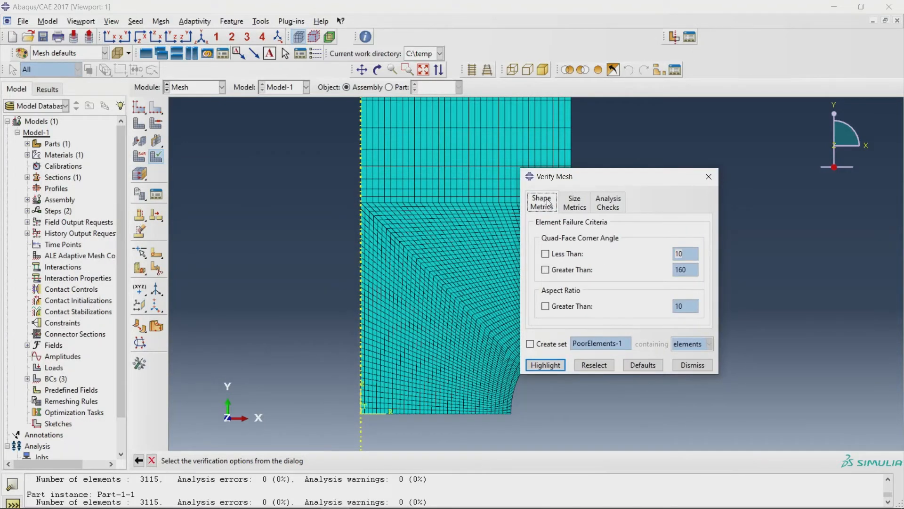
pyautogui.click(708, 177)
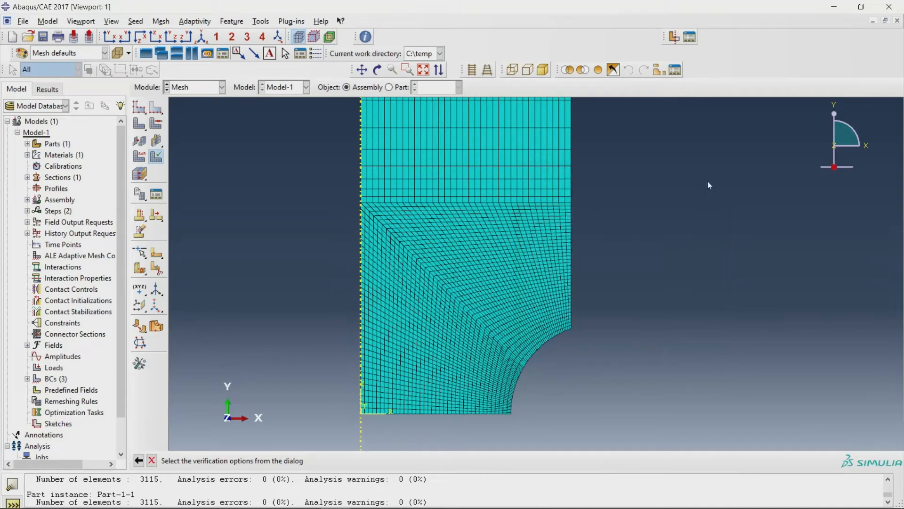
# - Review the element type assigned to all regions, including its CAX4R description, and accept it
pyautogui.click(139, 156)
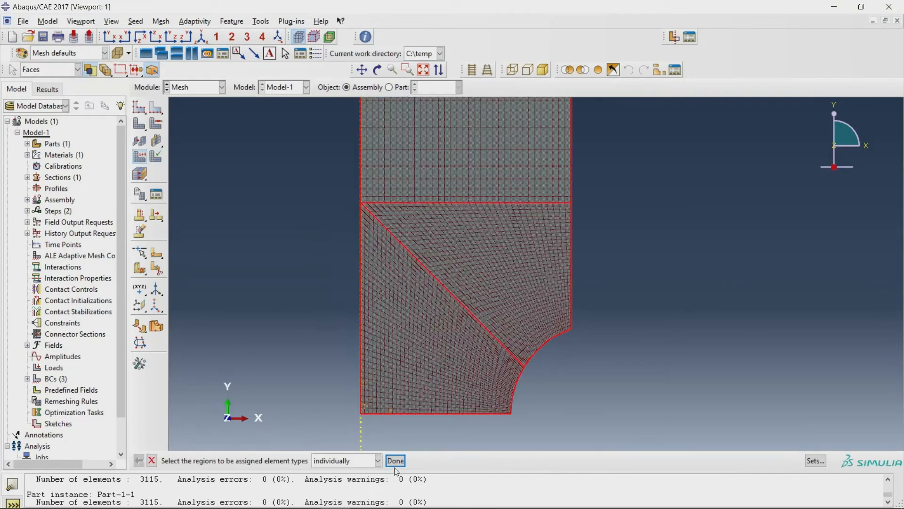
pyautogui.click(396, 462)
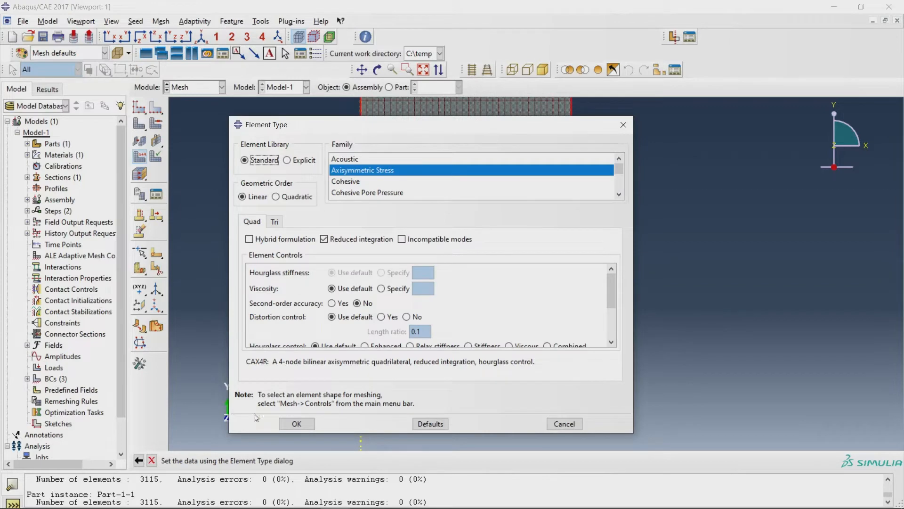
pyautogui.tripleClick(298, 368)
pyautogui.click(296, 424)
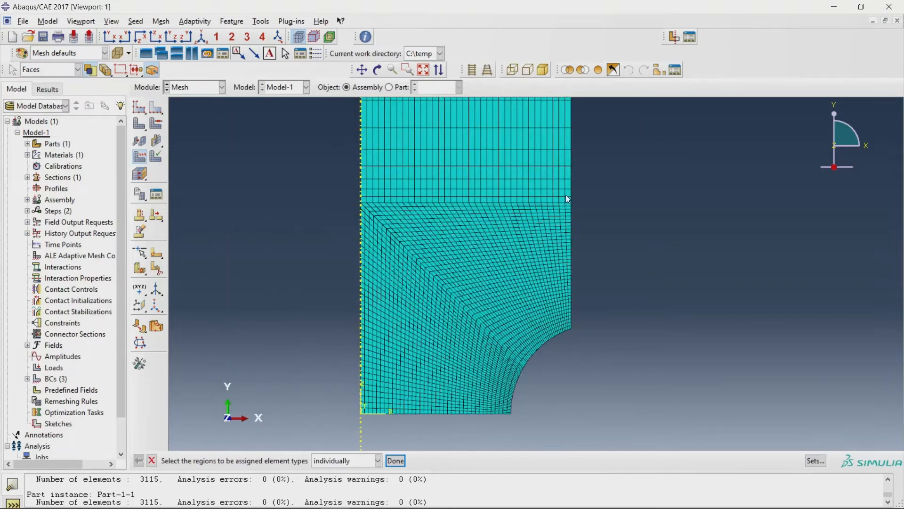
# - Create a job named ABQSstd from Model-1 in the Job module
pyautogui.click(182, 89)
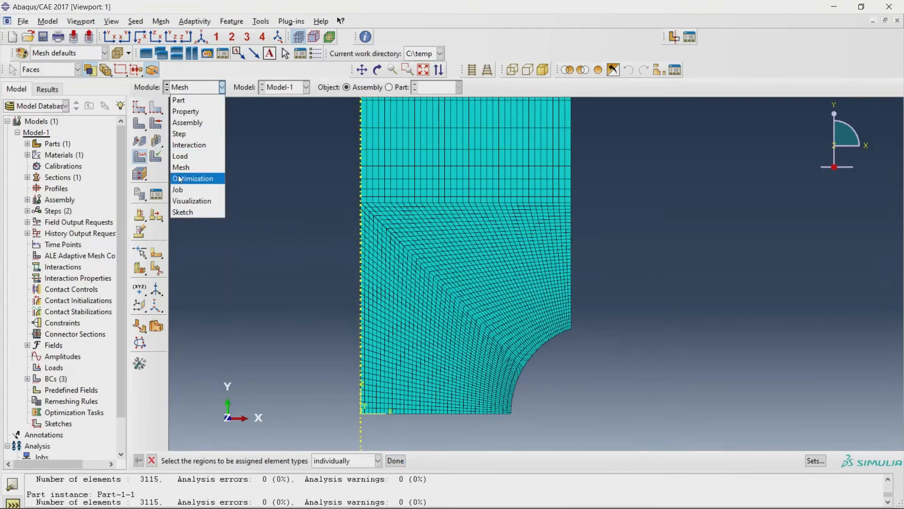
pyautogui.click(178, 188)
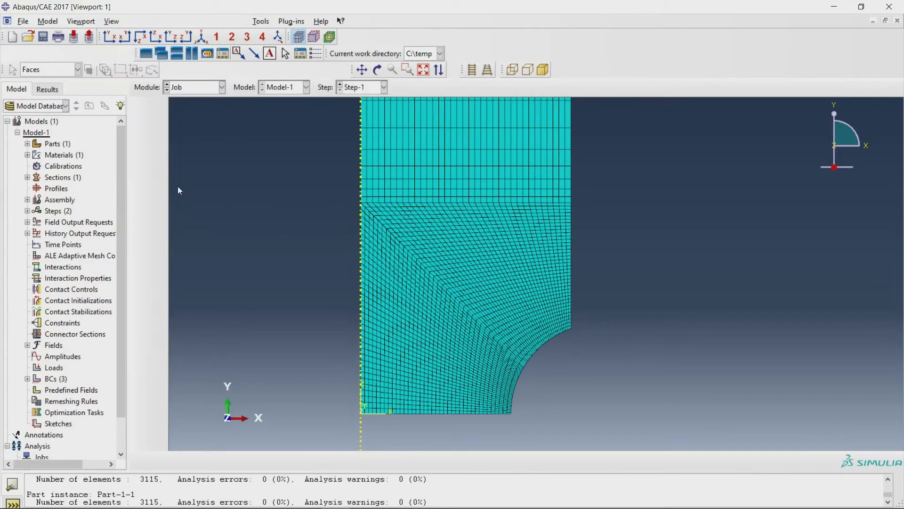
pyautogui.click(158, 108)
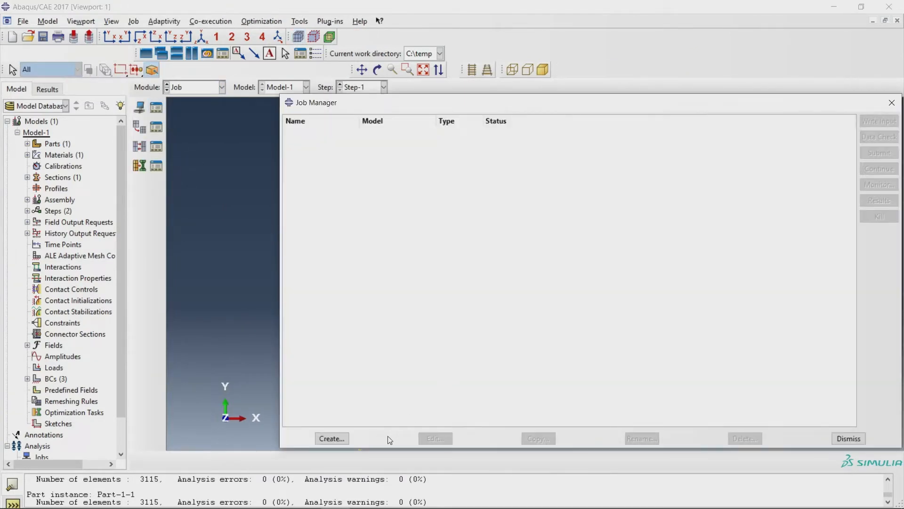
pyautogui.click(331, 438)
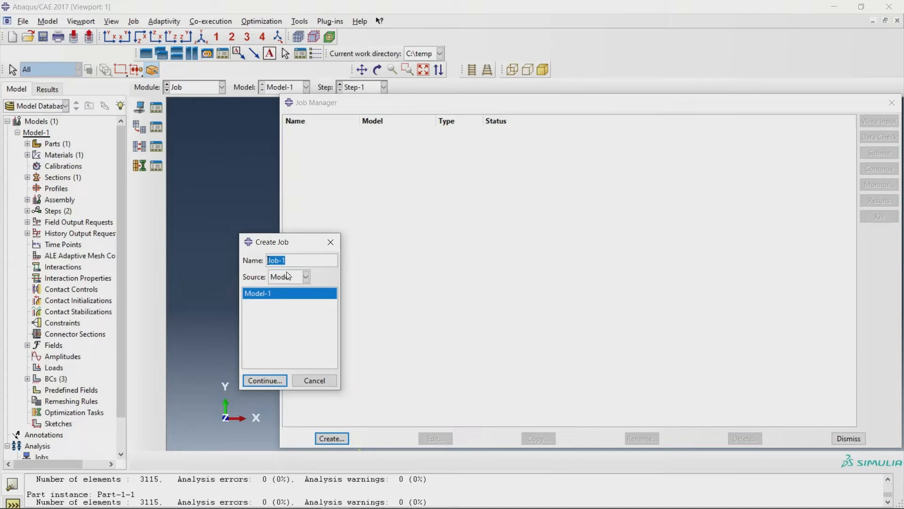
pyautogui.write('ABQSstd')
pyautogui.click(267, 381)
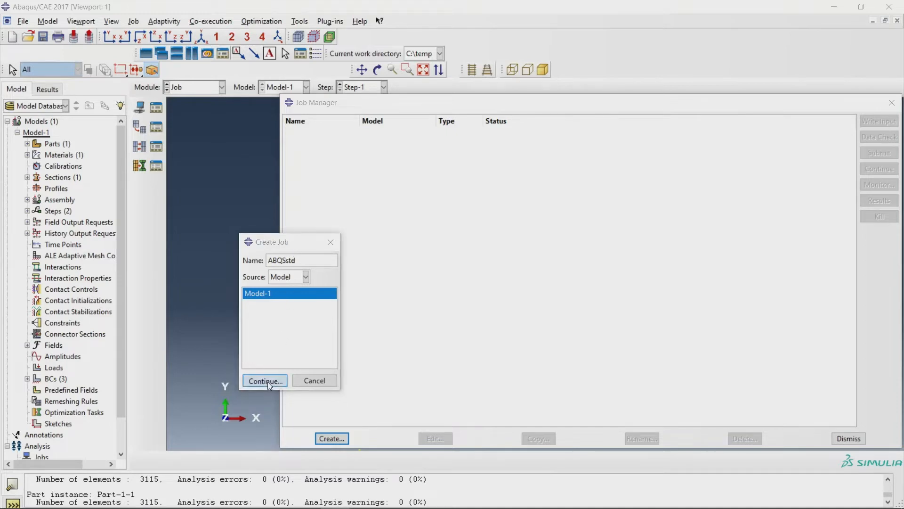
# - Enable multiple processors in the ABQSstd job's parallelization settings and accept the job definition
pyautogui.moveTo(686, 90); pyautogui.dragTo(468, 88)
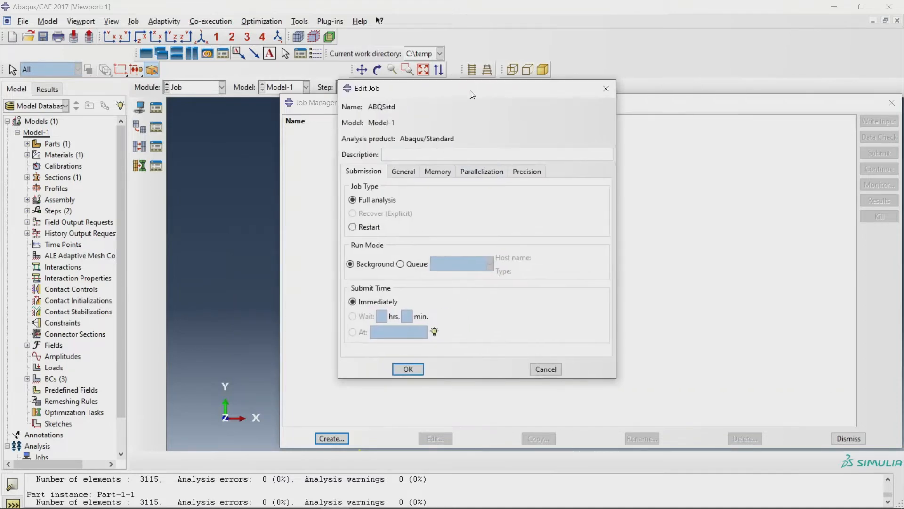
pyautogui.click(499, 172)
pyautogui.click(405, 187)
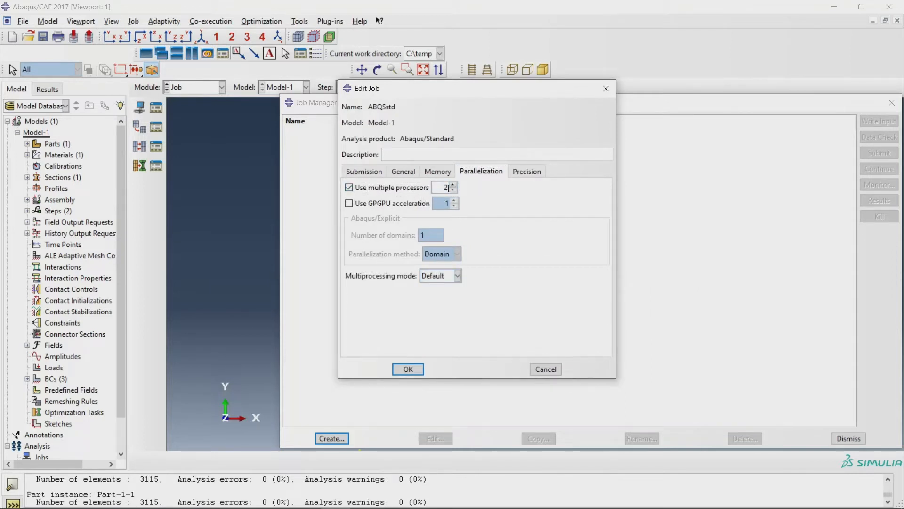
pyautogui.click(444, 187)
pyautogui.click(411, 368)
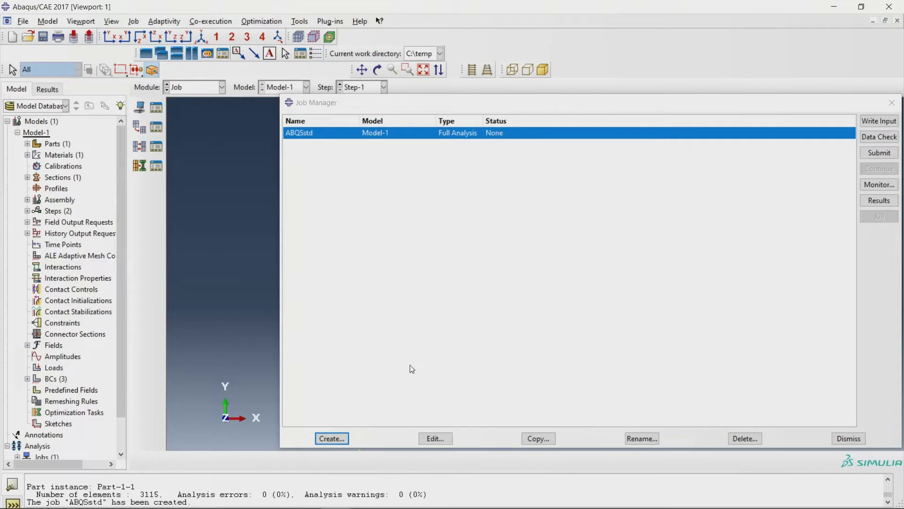
# - Submit the ABQSstd job for analysis
pyautogui.moveTo(584, 105); pyautogui.dragTo(386, 109)
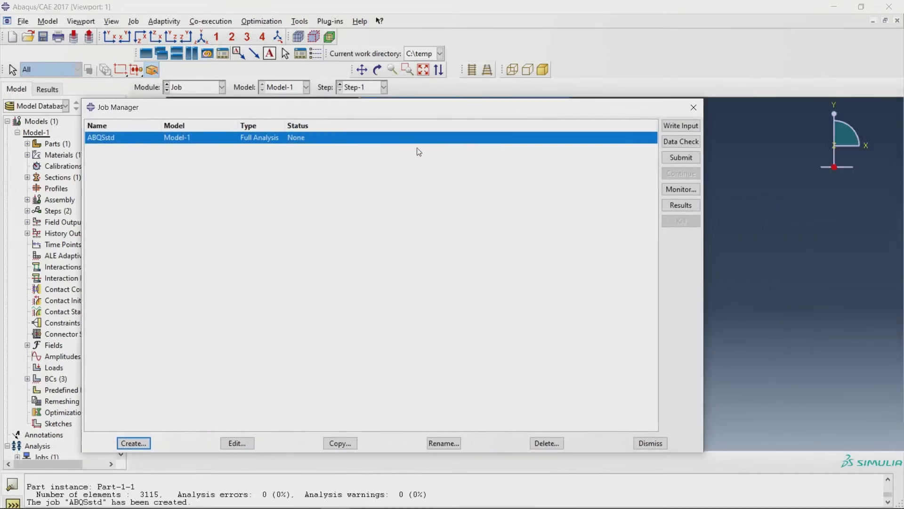
pyautogui.moveTo(513, 110); pyautogui.dragTo(558, 109)
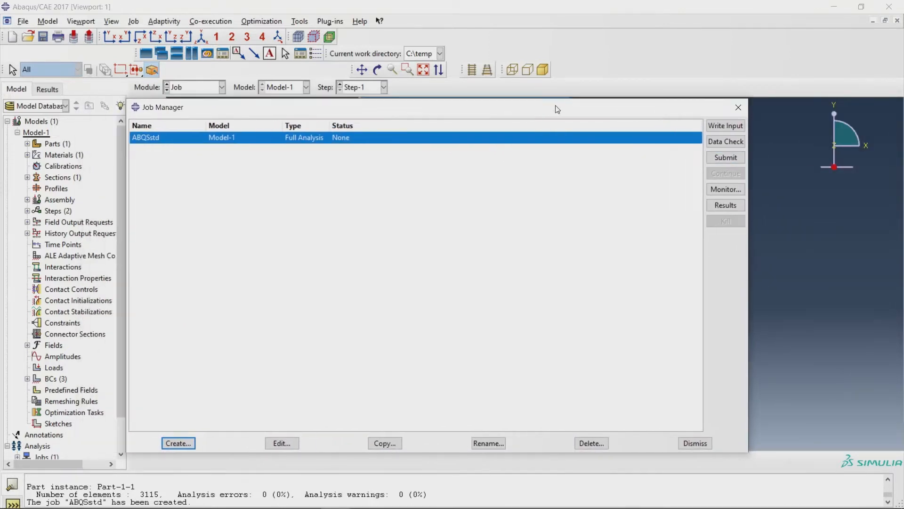
pyautogui.click(732, 162)
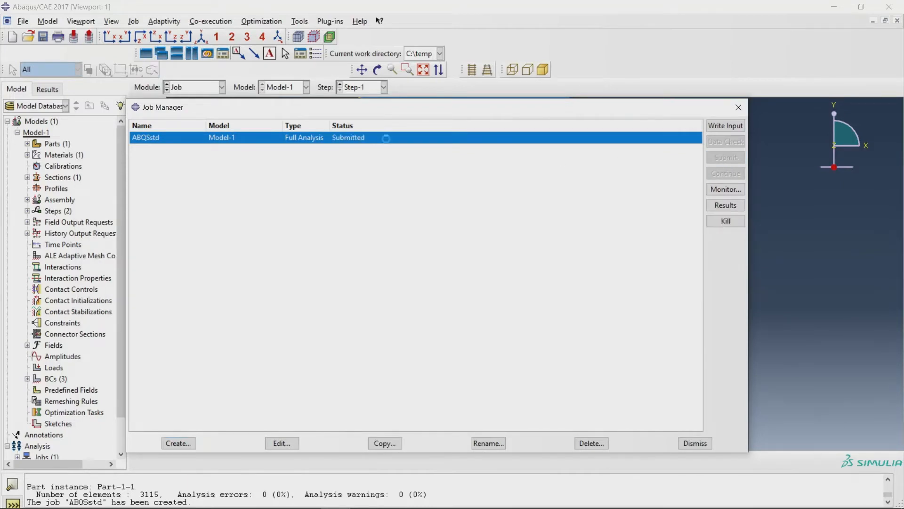
# - Open the monitor for the ABQSstd job and enlarge its window and increment table
pyautogui.moveTo(399, 108); pyautogui.dragTo(416, 103)
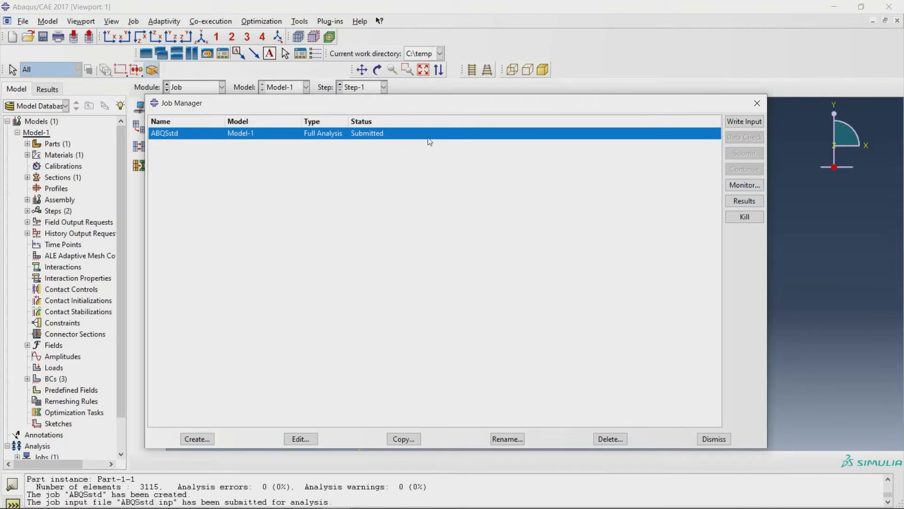
pyautogui.click(731, 186)
pyautogui.moveTo(144, 86); pyautogui.dragTo(281, 159)
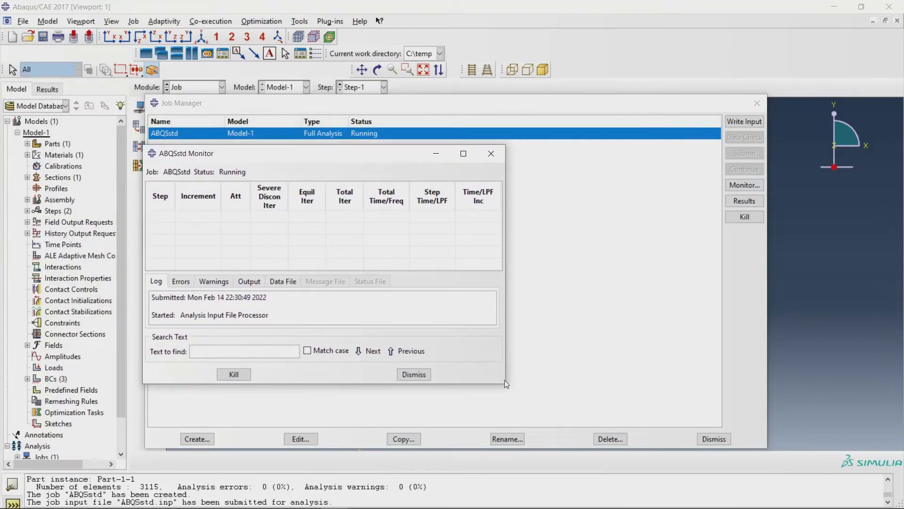
pyautogui.moveTo(501, 384); pyautogui.dragTo(726, 454)
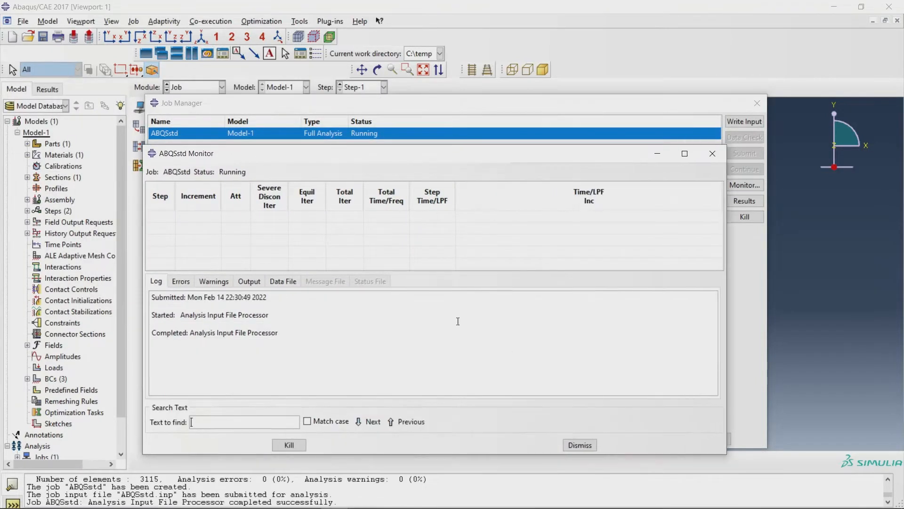
pyautogui.moveTo(382, 271); pyautogui.dragTo(382, 339)
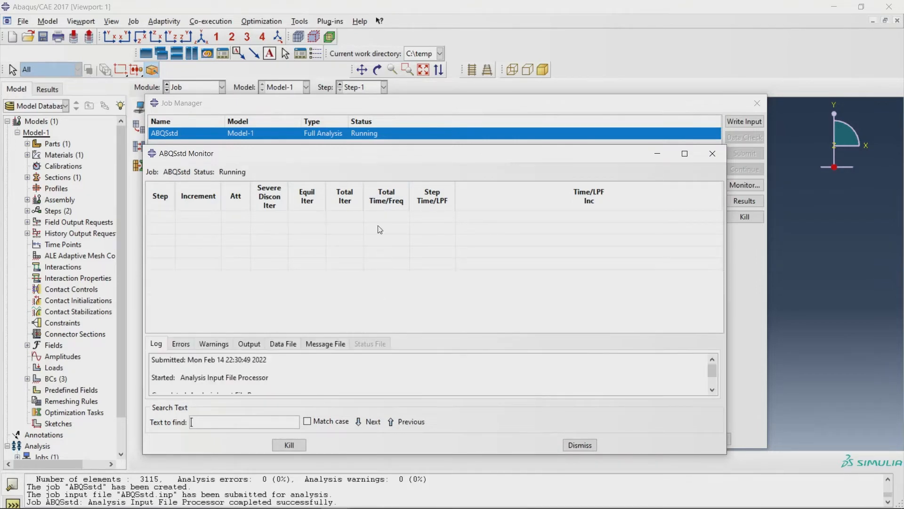
# - Bring the ABQSstd monitor back to the front, enlarge its log area and review the increments of Step 1
pyautogui.moveTo(420, 109); pyautogui.dragTo(369, 104)
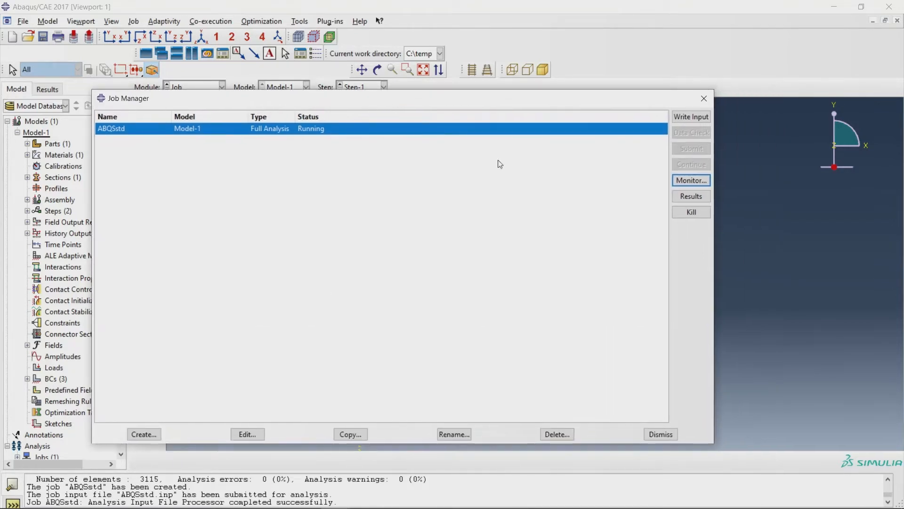
pyautogui.click(686, 184)
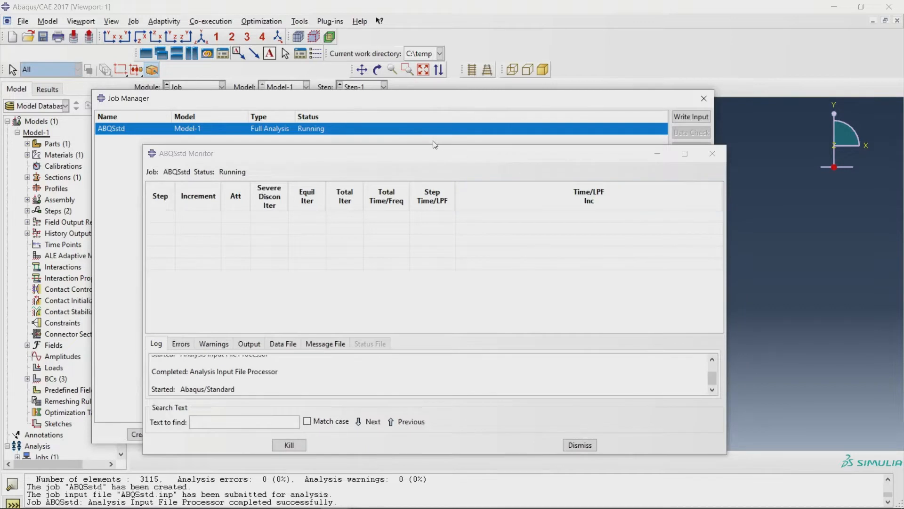
pyautogui.moveTo(432, 152); pyautogui.dragTo(382, 149)
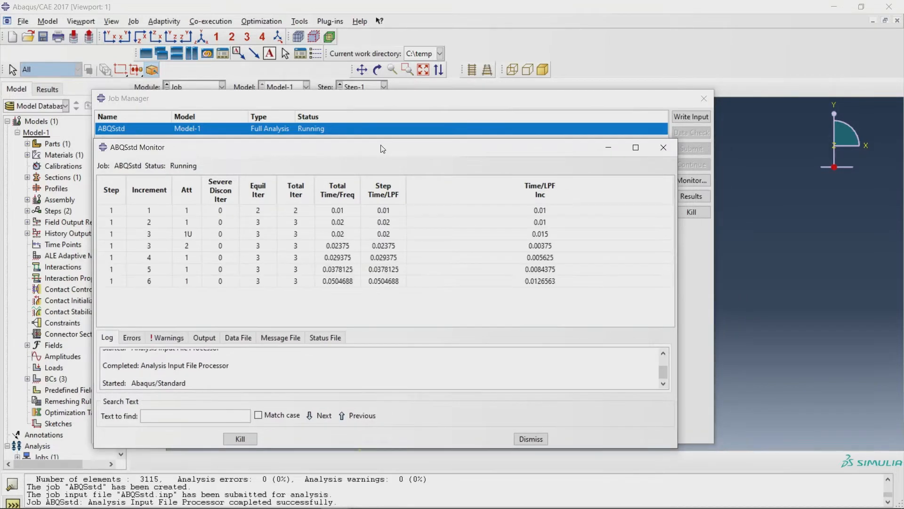
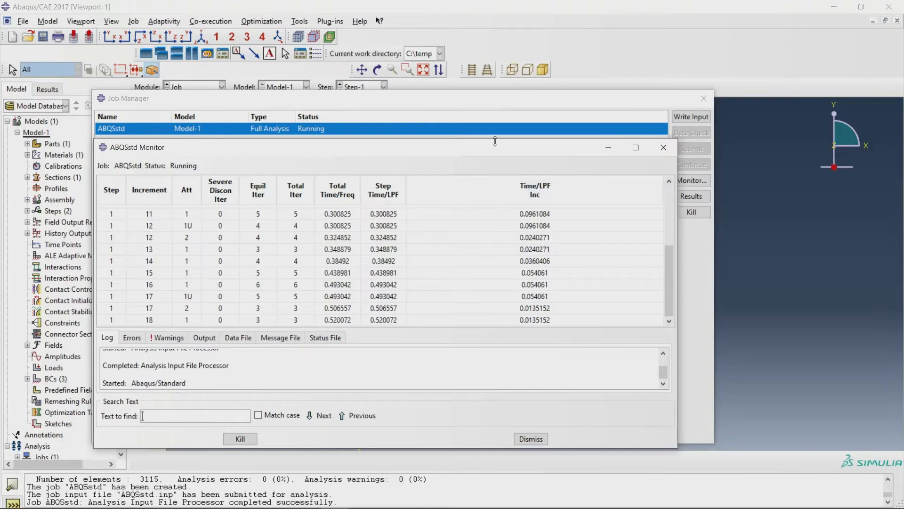
pyautogui.moveTo(493, 147); pyautogui.dragTo(482, 77)
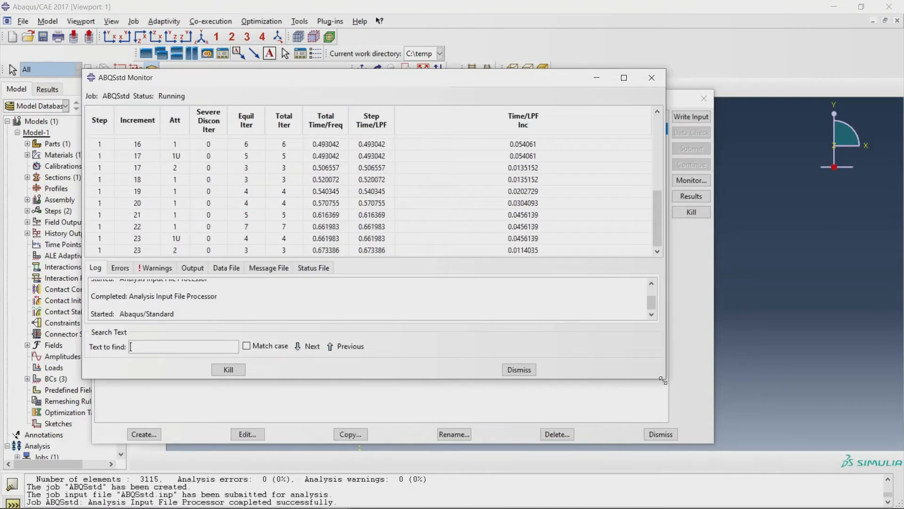
pyautogui.moveTo(662, 379); pyautogui.dragTo(714, 425)
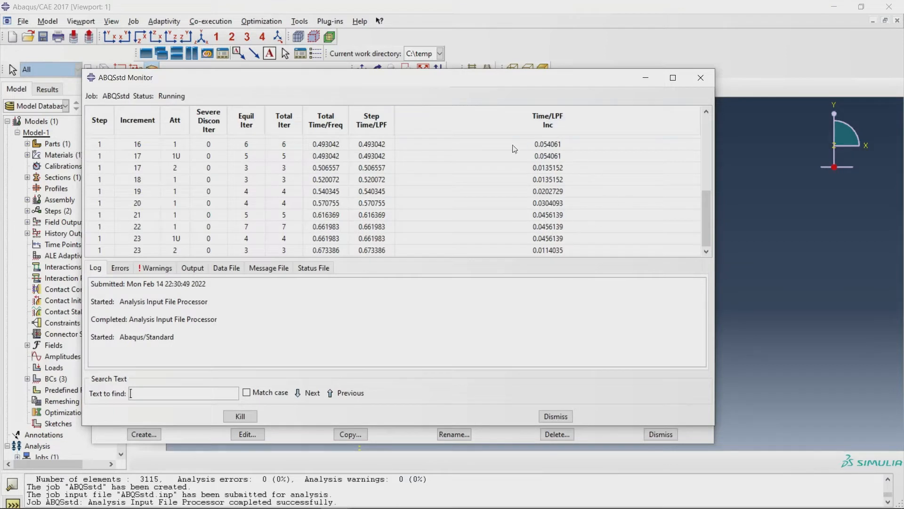
pyautogui.scroll(5, 375, 167)
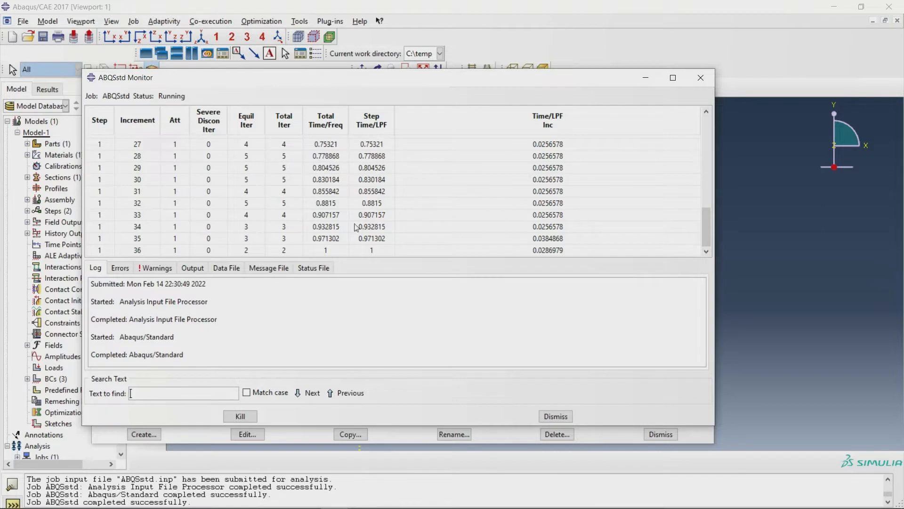
# - Review the increments and attempts in the ABQSstd job monitor, close it, and open the job's results
pyautogui.scroll(6, 178, 125)
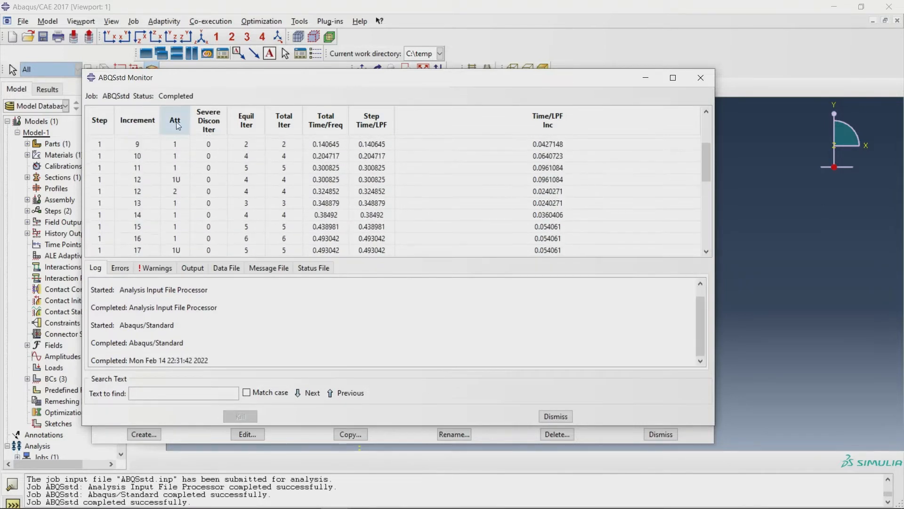
pyautogui.click(139, 123)
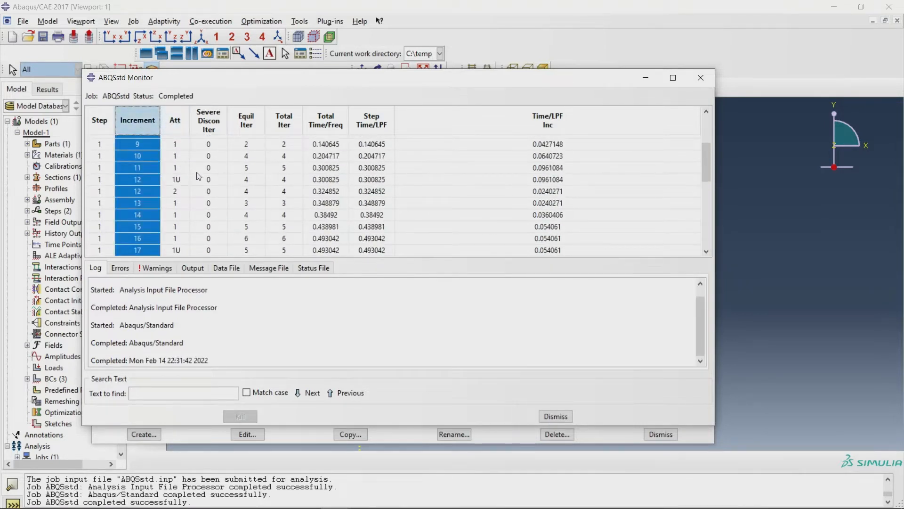
pyautogui.click(180, 125)
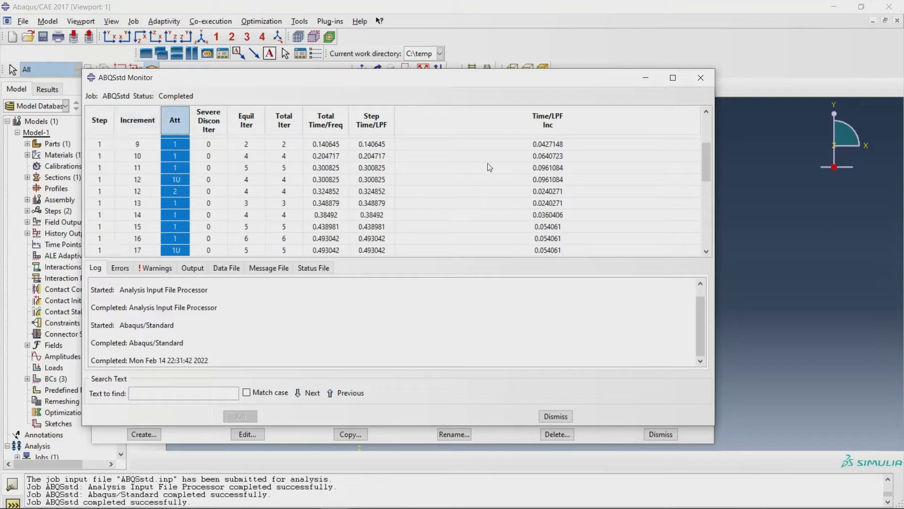
pyautogui.scroll(-3, 176, 204)
pyautogui.scroll(-5, 176, 203)
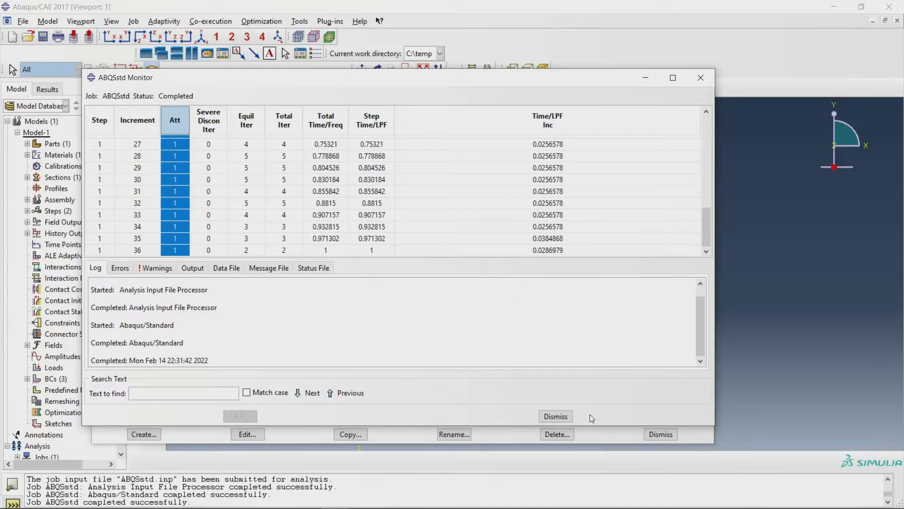
pyautogui.click(556, 417)
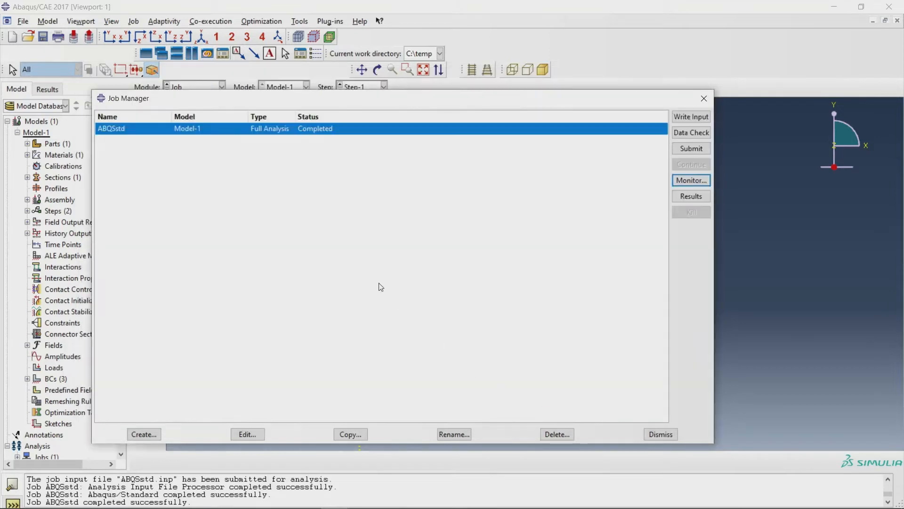
pyautogui.click(689, 199)
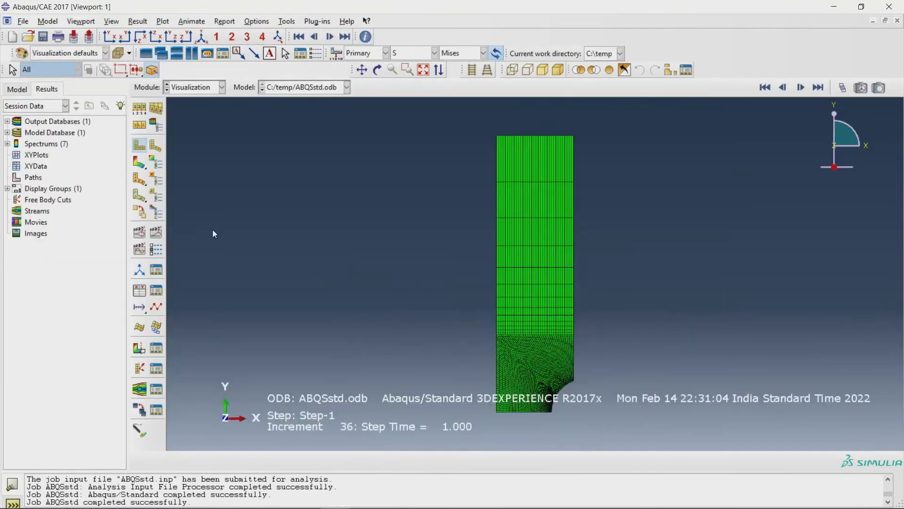
# - Switch to the Step module and open the static general step Step-1 for editing
pyautogui.click(198, 87)
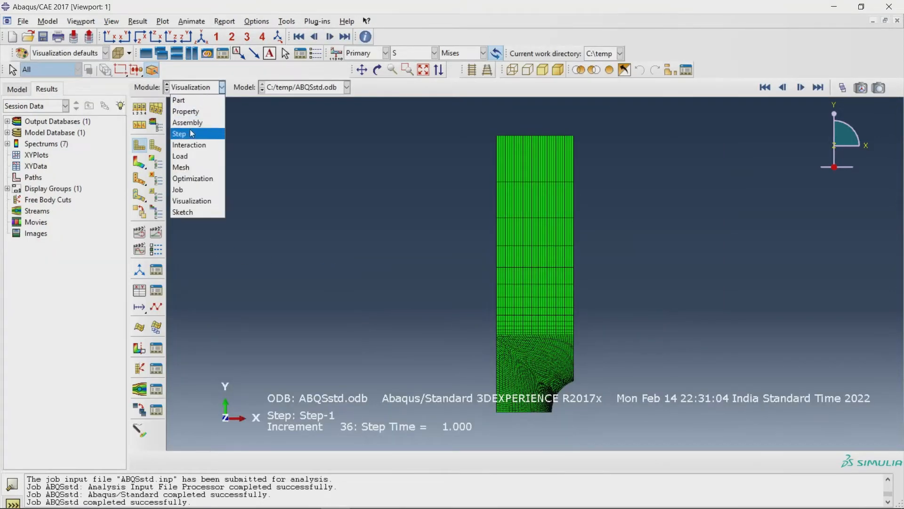
pyautogui.click(190, 133)
pyautogui.click(157, 108)
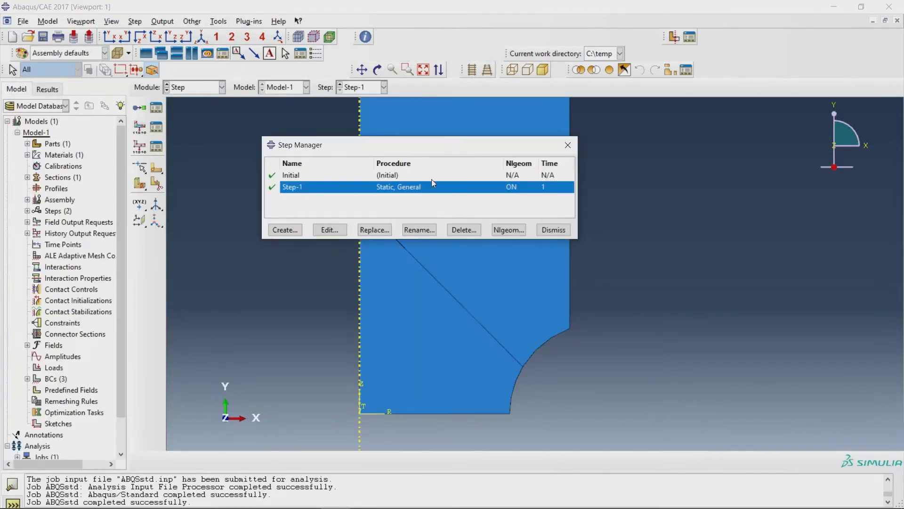
pyautogui.doubleClick(433, 187)
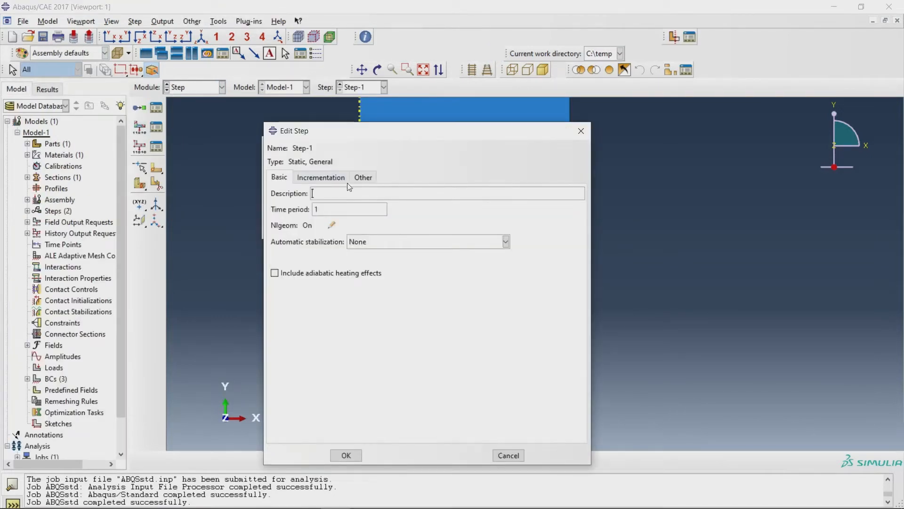
# - Try automatic stabilization with damping factors from the previous general step, set it back to None, and accept the step settings
pyautogui.click(400, 246)
pyautogui.click(371, 288)
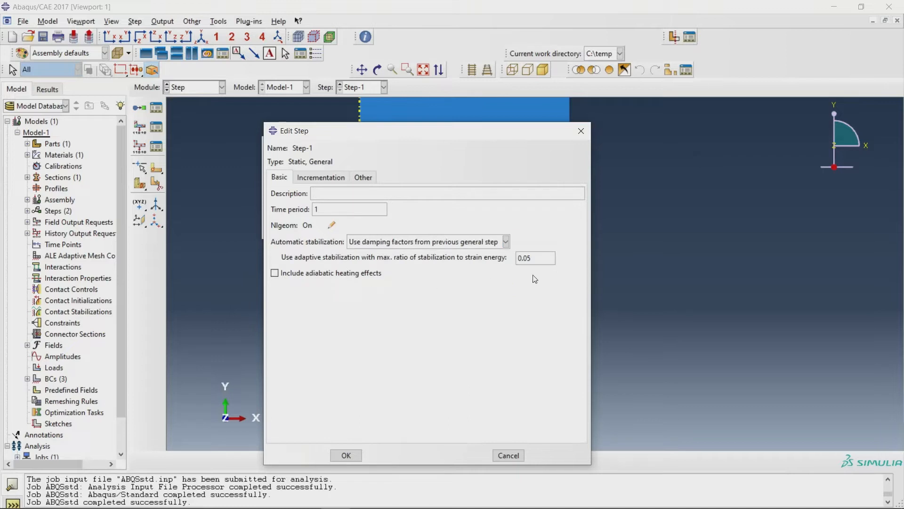
pyautogui.click(420, 240)
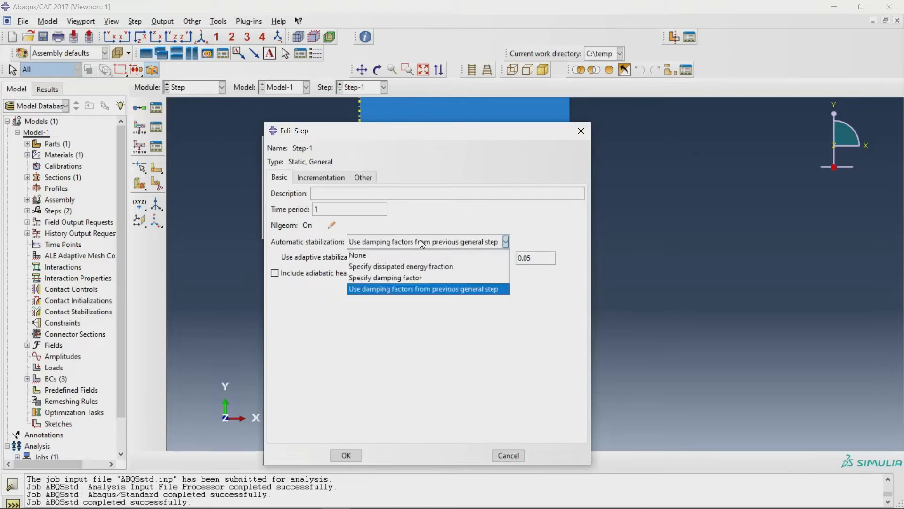
pyautogui.click(408, 254)
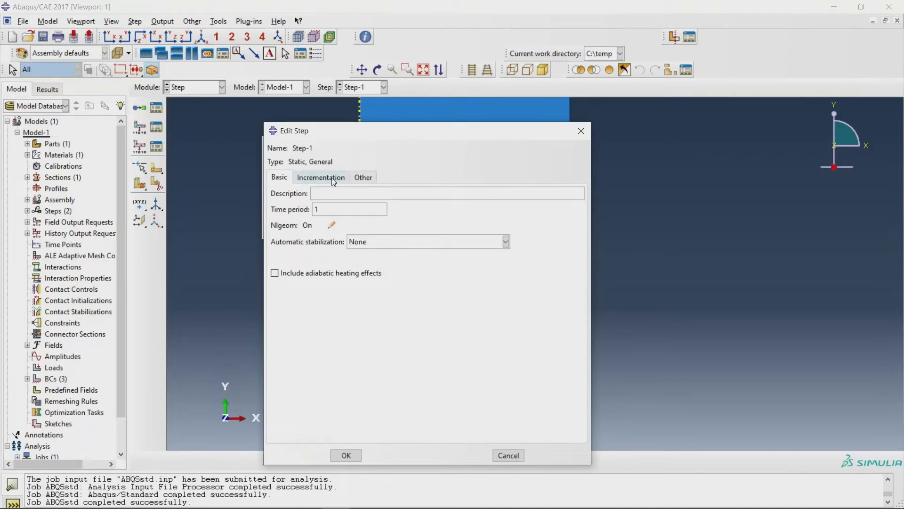
pyautogui.click(345, 455)
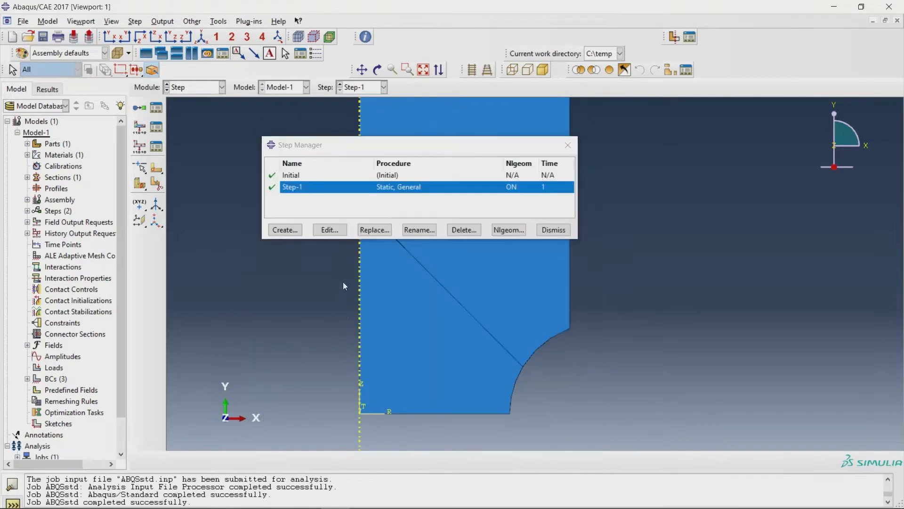
# - Set Step-1's maximum increment size to 0.01 in its incrementation settings
pyautogui.doubleClick(422, 188)
pyautogui.click(313, 176)
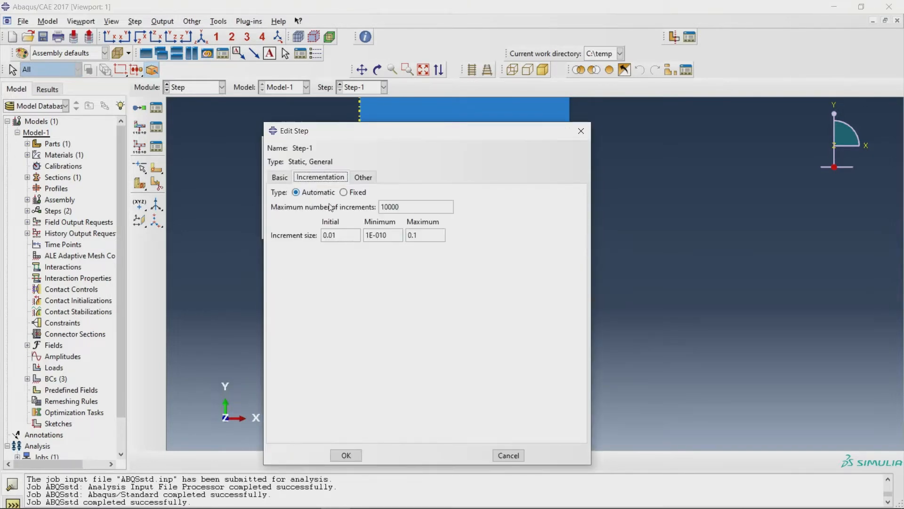
pyautogui.moveTo(380, 235); pyautogui.dragTo(389, 237)
pyautogui.click(334, 236)
pyautogui.click(347, 454)
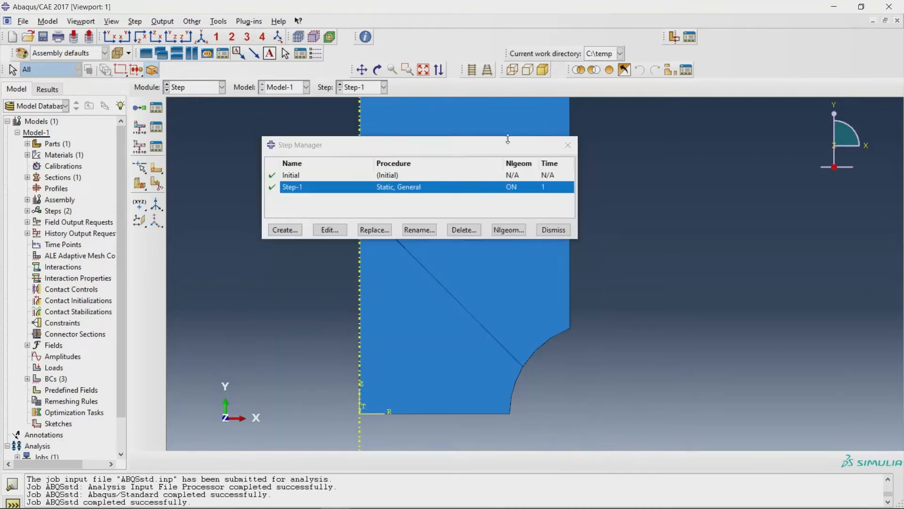
# - Reopen Step-1's incrementation settings, check the maximum increment size, and accept the settings
pyautogui.doubleClick(456, 185)
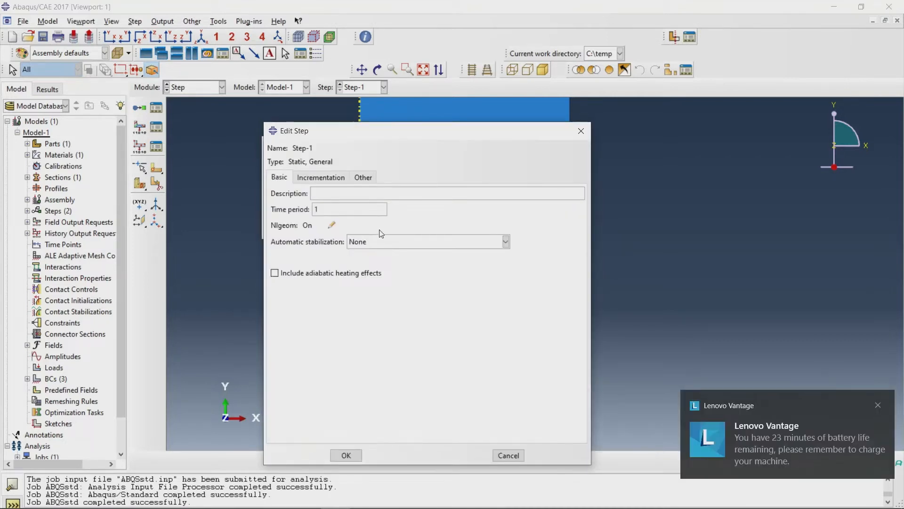
pyautogui.click(324, 177)
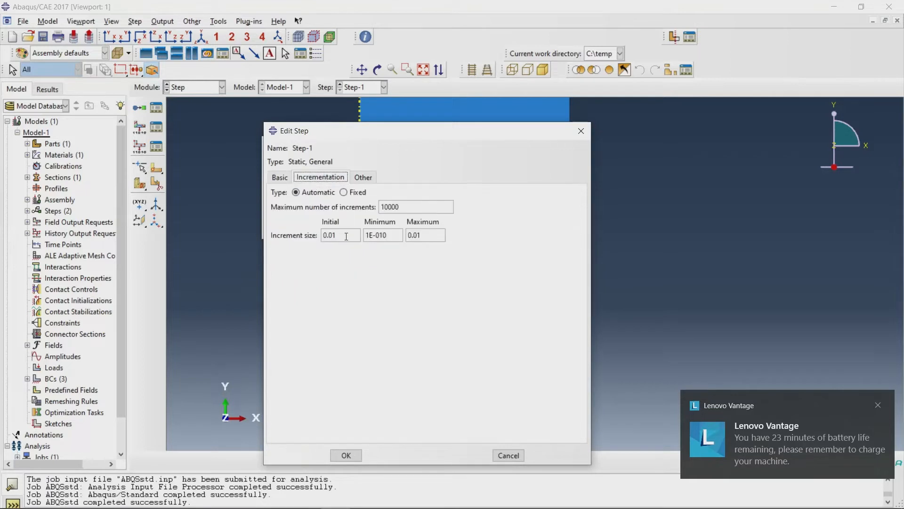
pyautogui.click(416, 235)
pyautogui.click(346, 455)
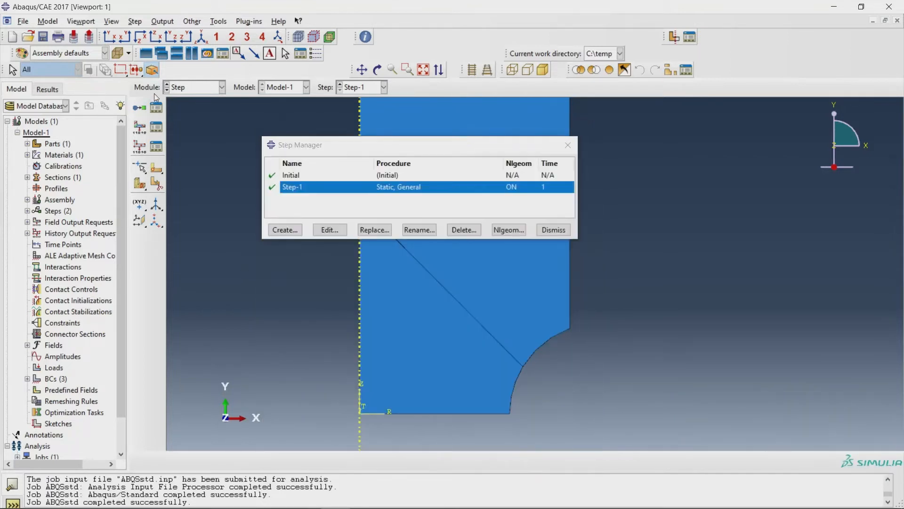
# - Return to the Job module, open the ABQSstd results, and plot the Mises stress contours on the deformed shape
pyautogui.click(189, 88)
pyautogui.click(184, 189)
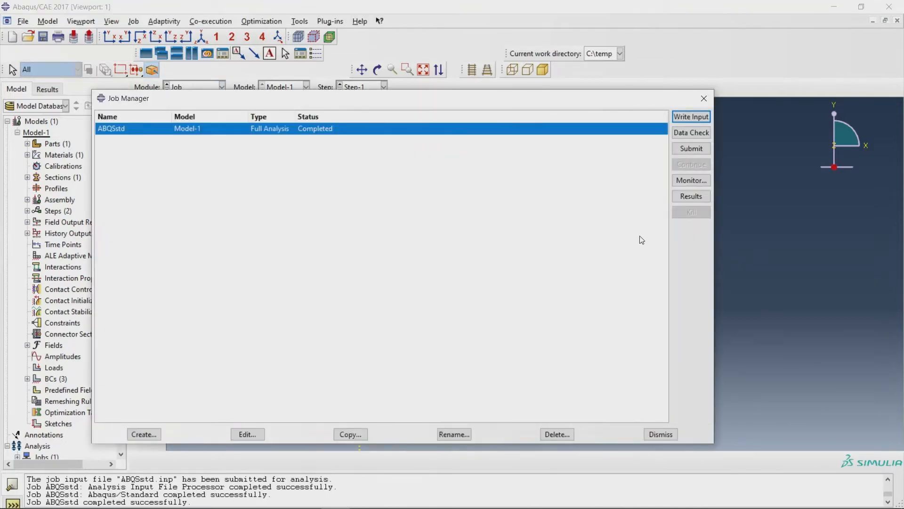
pyautogui.click(687, 194)
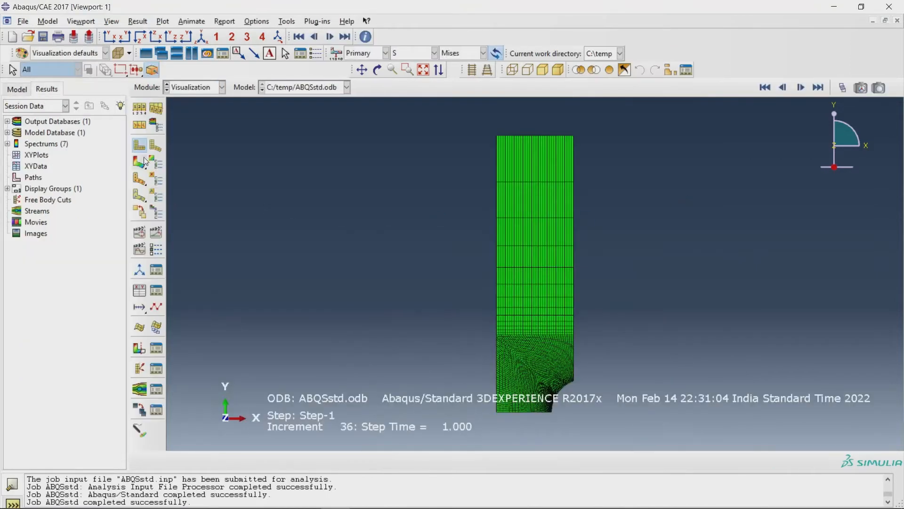
pyautogui.click(140, 163)
pyautogui.scroll(3, 526, 424)
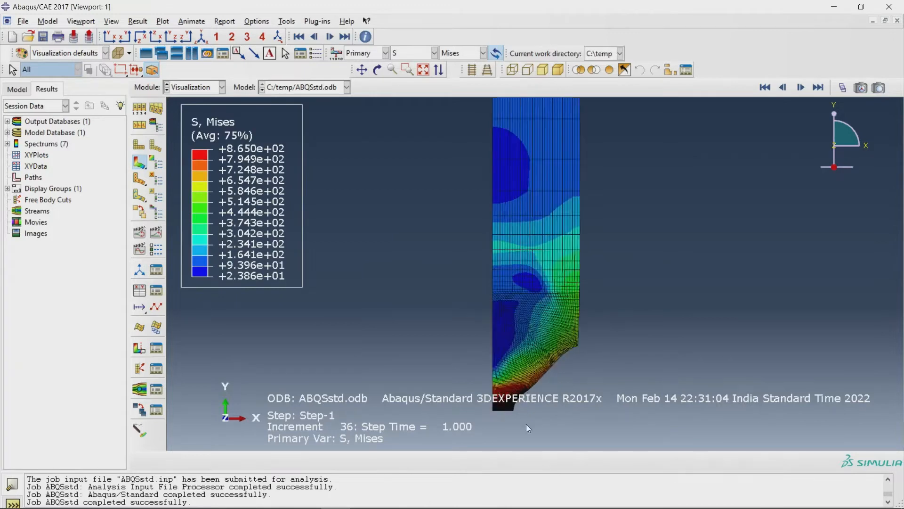
pyautogui.scroll(-3, 583, 342)
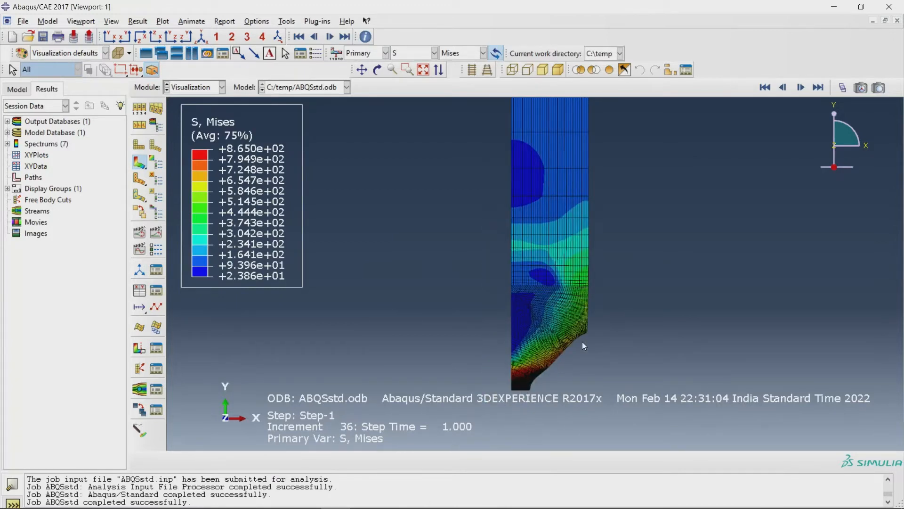
pyautogui.scroll(-2, 505, 154)
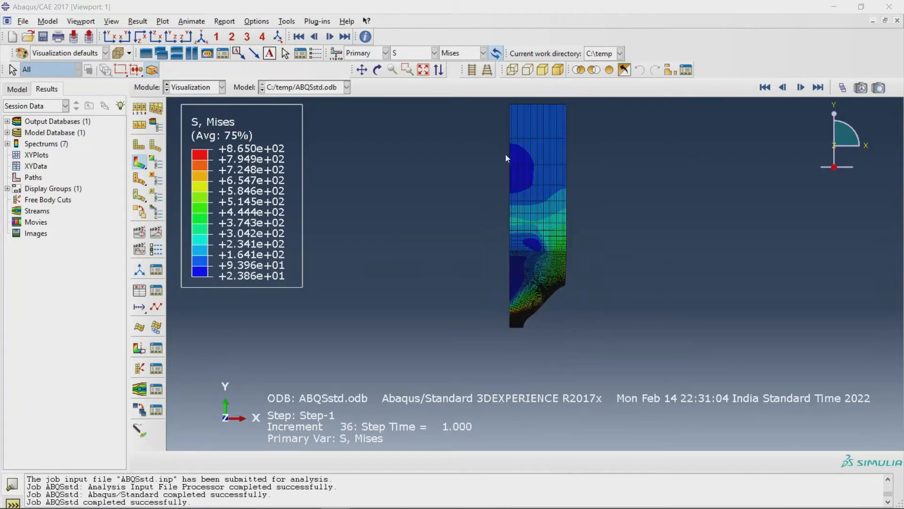
# - Play the time-history animation of the Mises stress contours and stop it
pyautogui.click(362, 69)
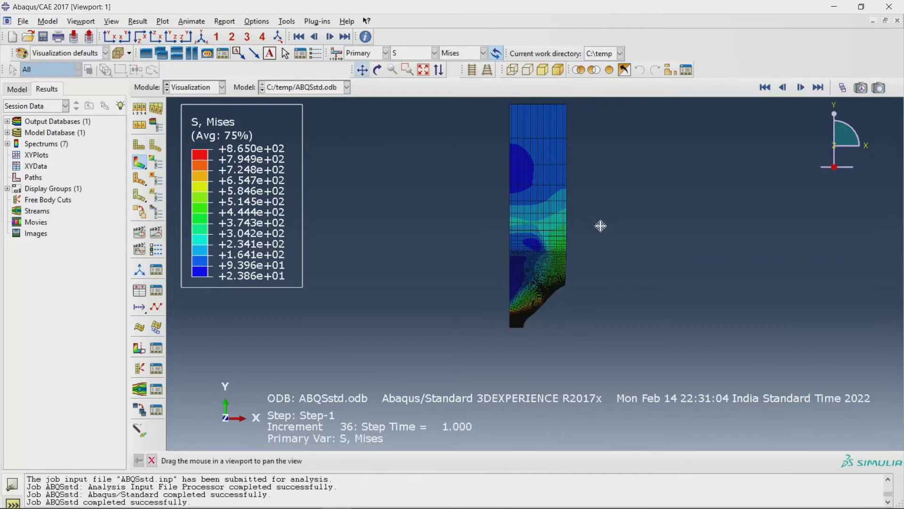
pyautogui.moveTo(601, 226); pyautogui.dragTo(499, 375)
pyautogui.moveTo(485, 168); pyautogui.dragTo(389, 166)
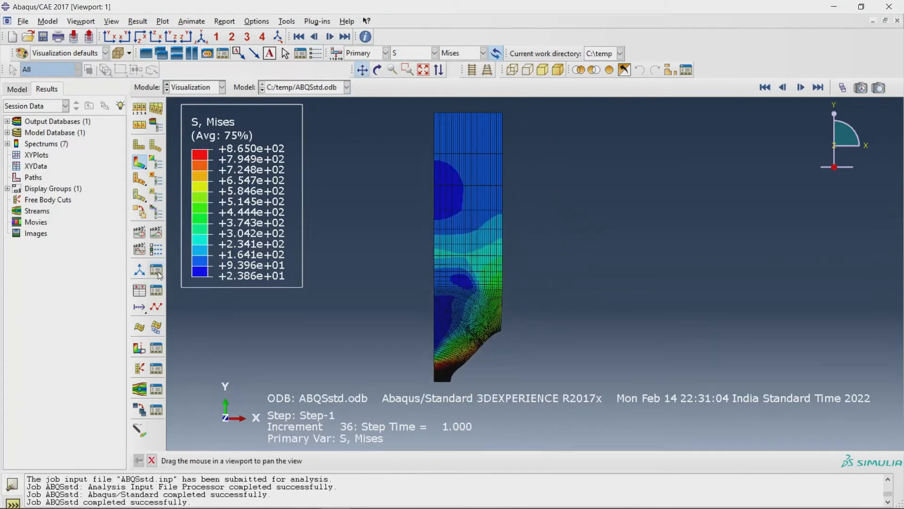
pyautogui.click(159, 234)
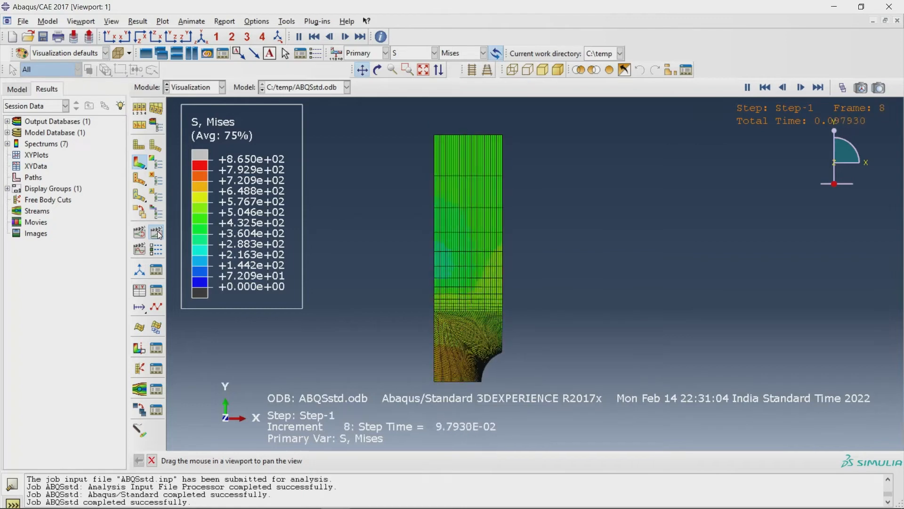
pyautogui.click(158, 233)
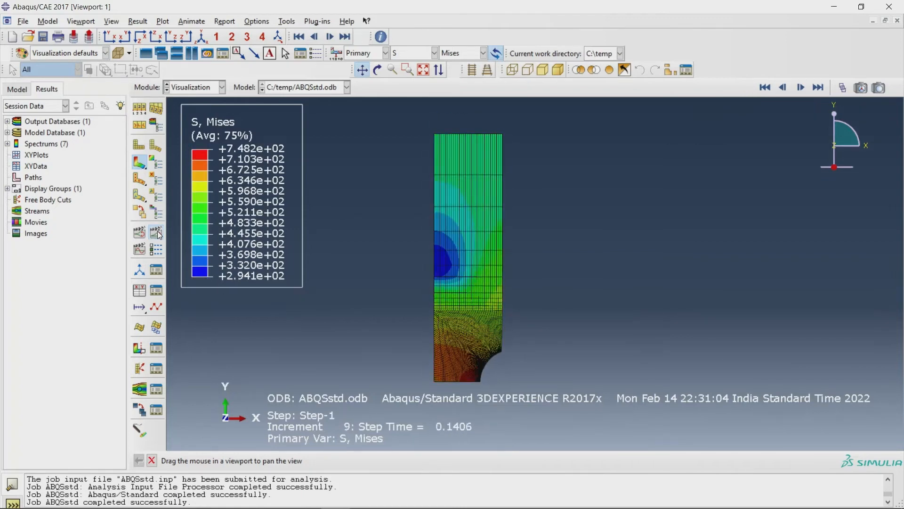
# - Start new XY data from ODB field output with the output variable position set to Unique Nodal
pyautogui.click(157, 290)
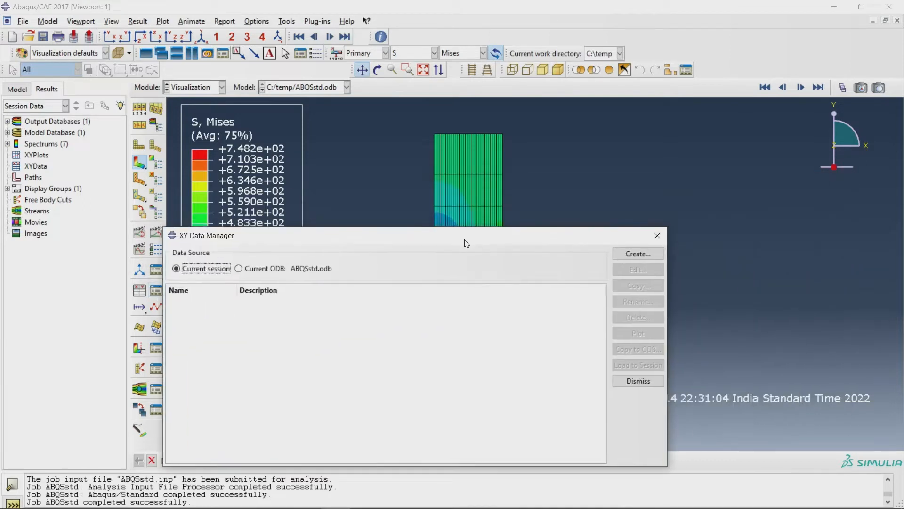
pyautogui.click(638, 253)
pyautogui.click(545, 207)
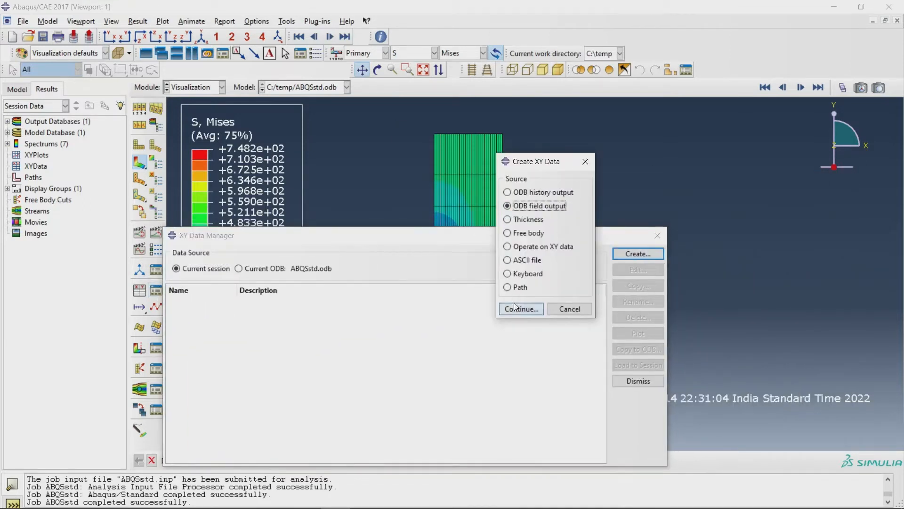
pyautogui.click(520, 309)
pyautogui.click(549, 224)
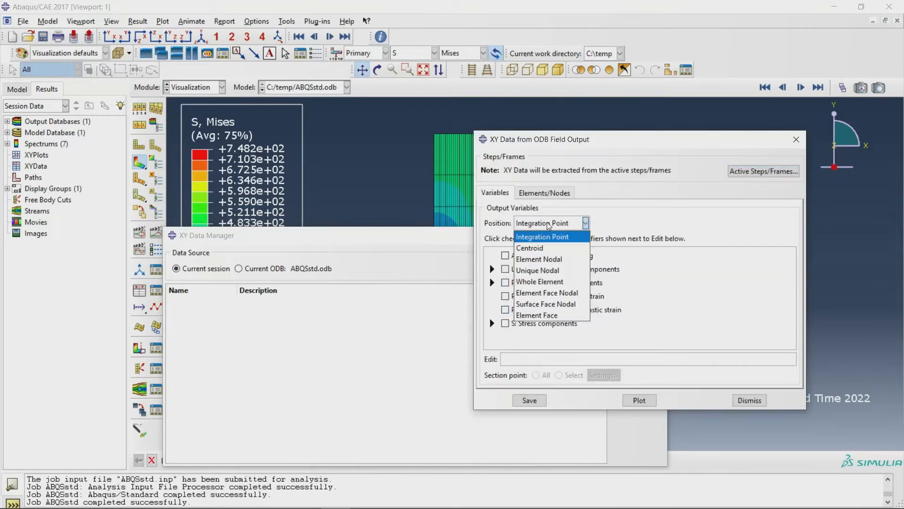
pyautogui.click(537, 270)
# - Select reaction force RF2 and spatial displacement U2 as the output variables for the XY data
pyautogui.scroll(-1, 492, 316)
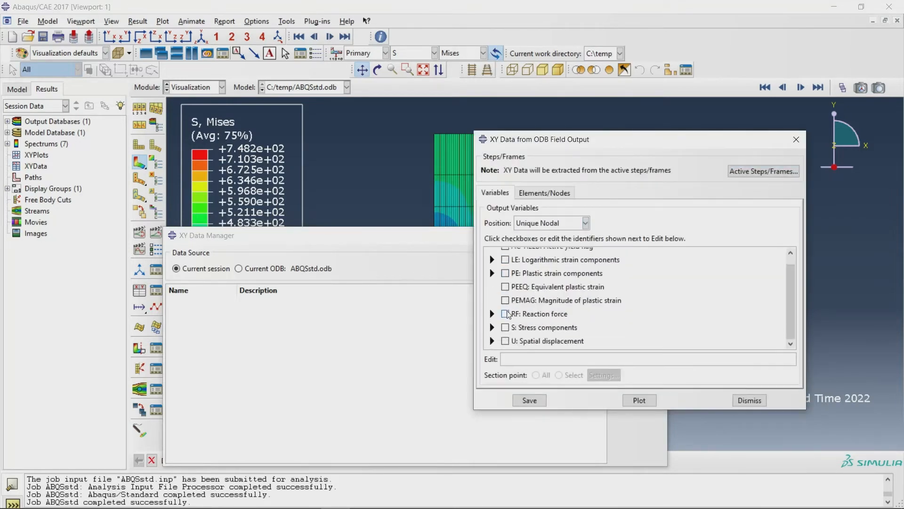
pyautogui.click(492, 314)
pyautogui.scroll(-2, 528, 335)
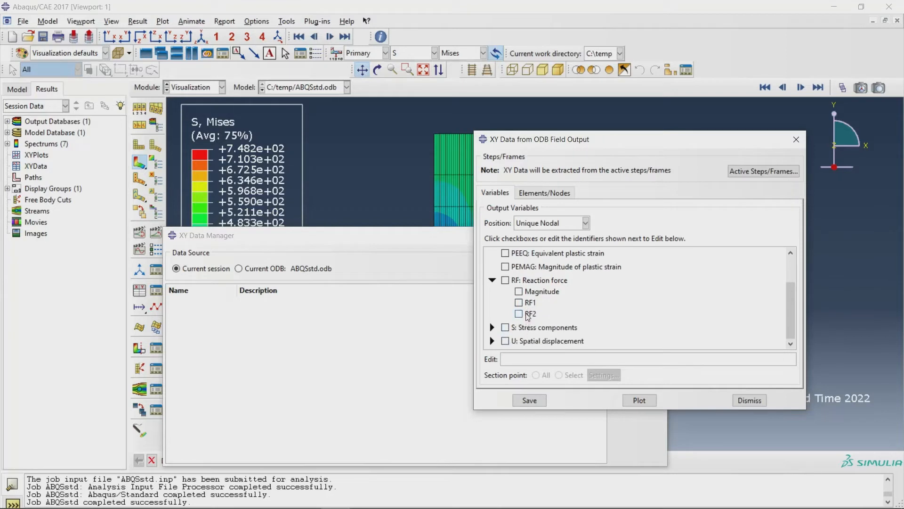
pyautogui.click(529, 313)
pyautogui.click(492, 341)
pyautogui.scroll(-1, 500, 336)
pyautogui.click(518, 341)
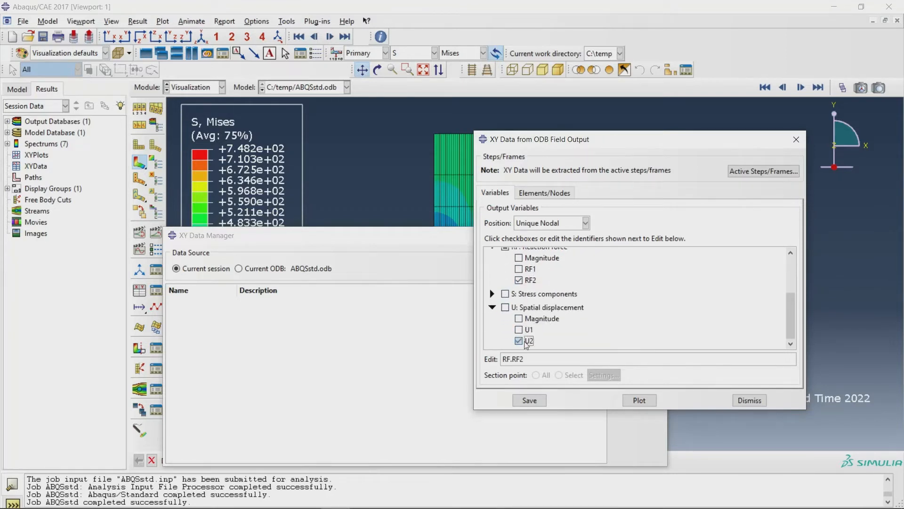
# - Pick the nodes along the specimen's top edge in the viewport and save their RF2 and U2 XY data with default names
pyautogui.click(556, 194)
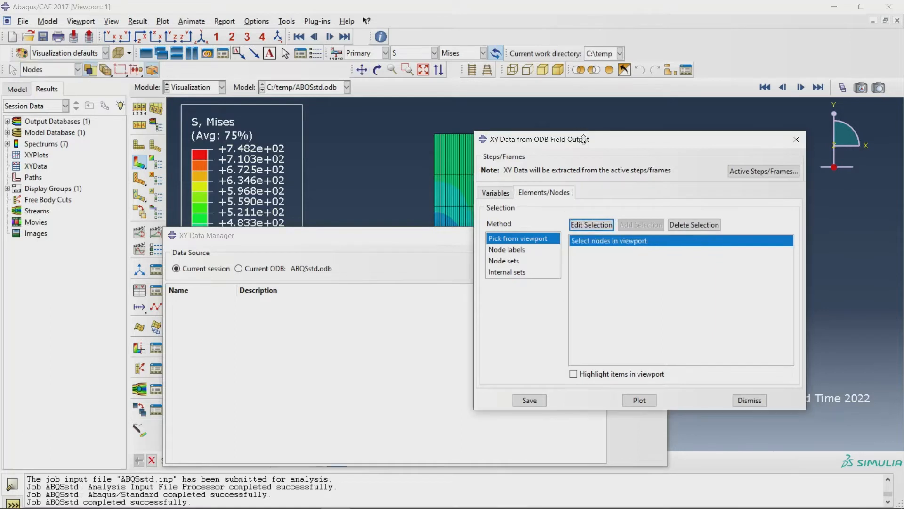
pyautogui.moveTo(584, 140); pyautogui.dragTo(594, 187)
pyautogui.moveTo(399, 102)
pyautogui.mouseDown()
pyautogui.moveTo(487, 148)
pyautogui.moveTo(548, 152)
pyautogui.mouseUp()
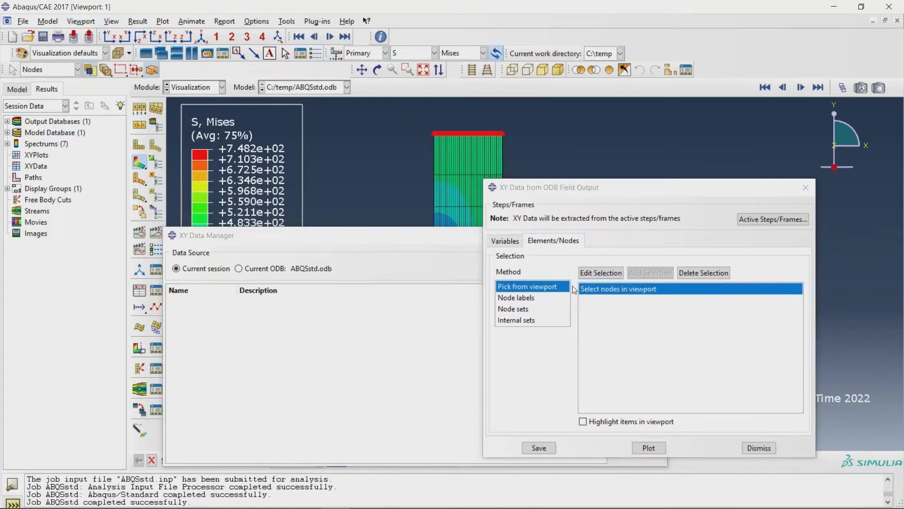
pyautogui.click(538, 447)
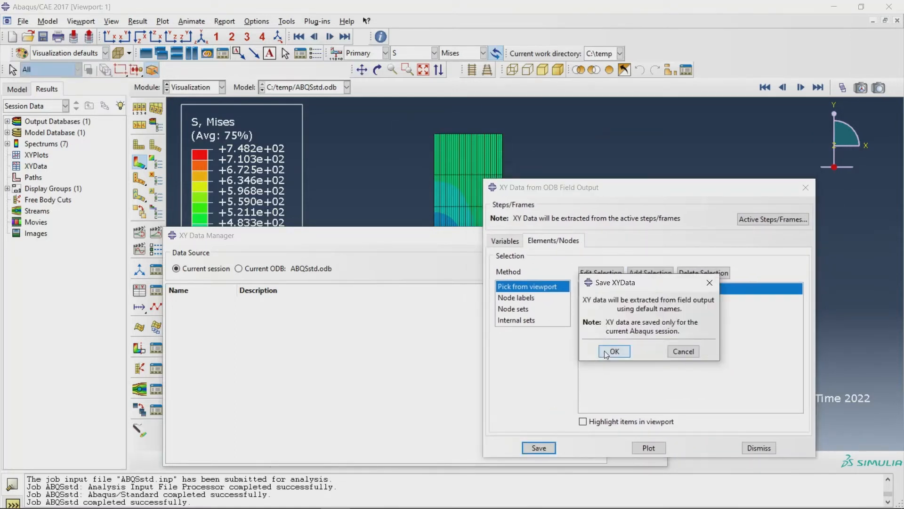
pyautogui.click(606, 354)
# - Create an Operate on XY Data expression that sums all the nodal RF2 curves, and save it as XYData-1
pyautogui.moveTo(431, 241); pyautogui.dragTo(473, 137)
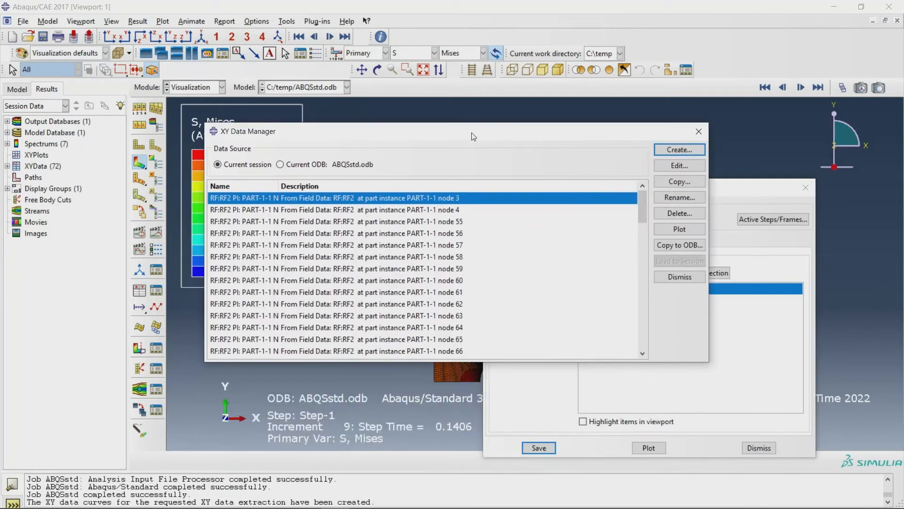
pyautogui.click(671, 151)
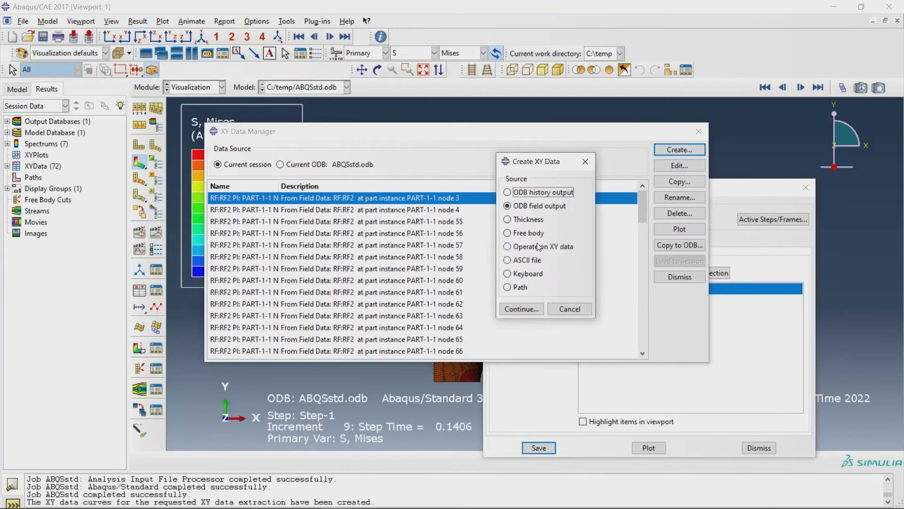
pyautogui.click(539, 247)
pyautogui.click(522, 309)
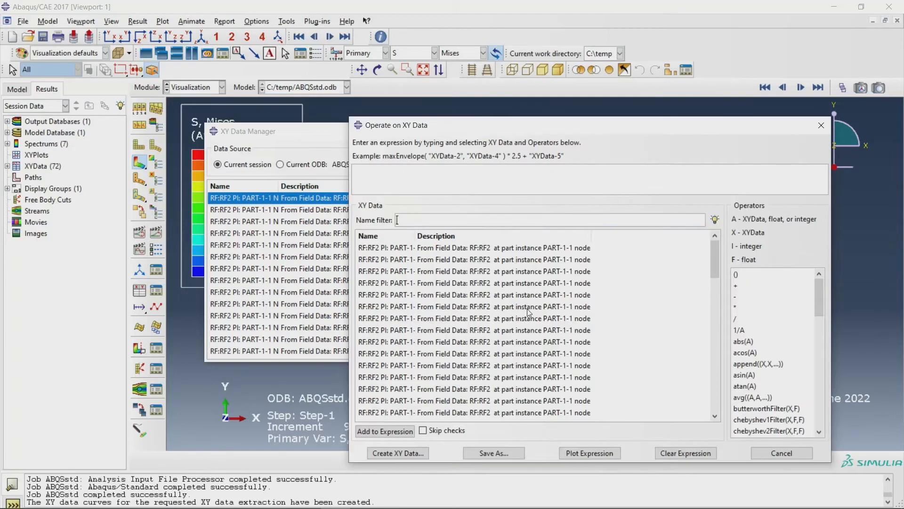
pyautogui.moveTo(595, 124); pyautogui.dragTo(432, 38)
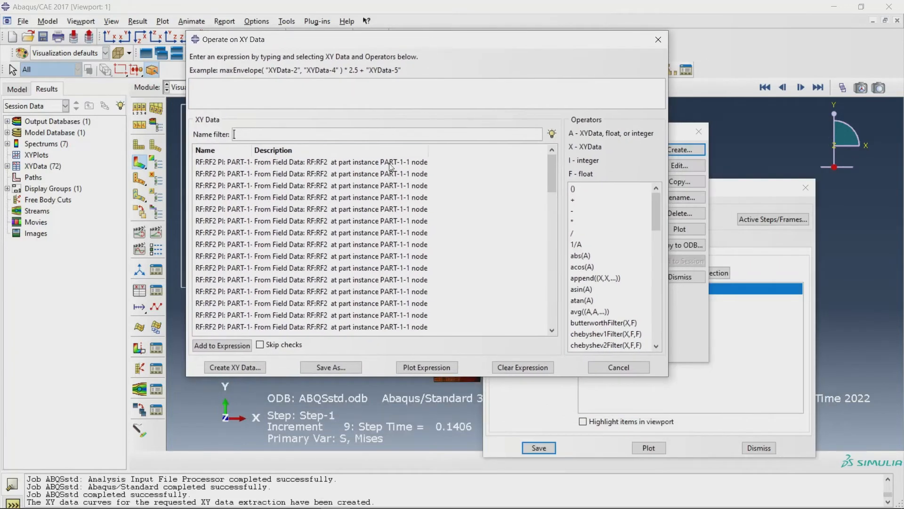
pyautogui.moveTo(656, 204); pyautogui.dragTo(655, 319)
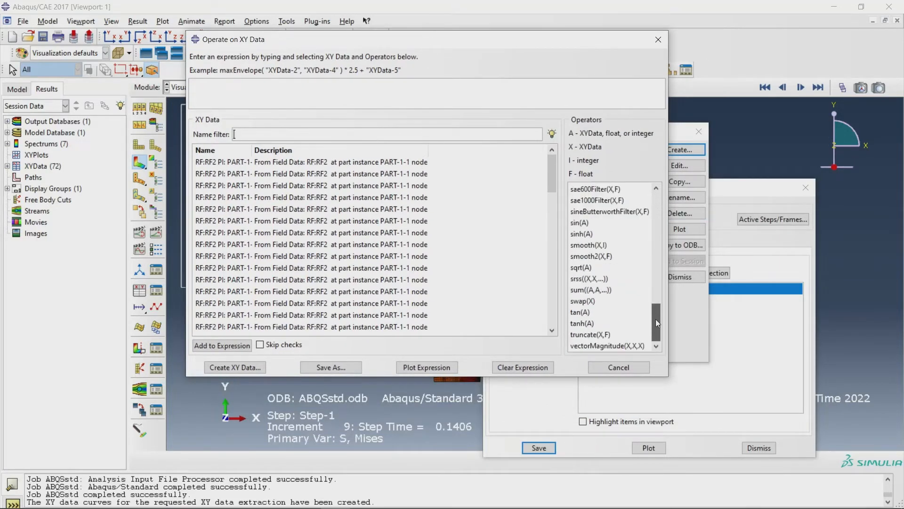
pyautogui.click(584, 290)
pyautogui.moveTo(230, 161); pyautogui.dragTo(236, 189)
pyautogui.click(224, 346)
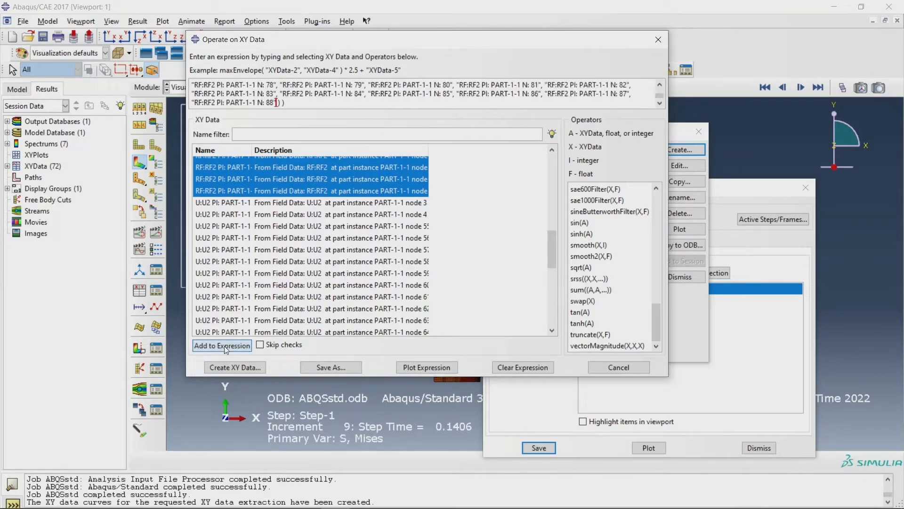
pyautogui.click(337, 367)
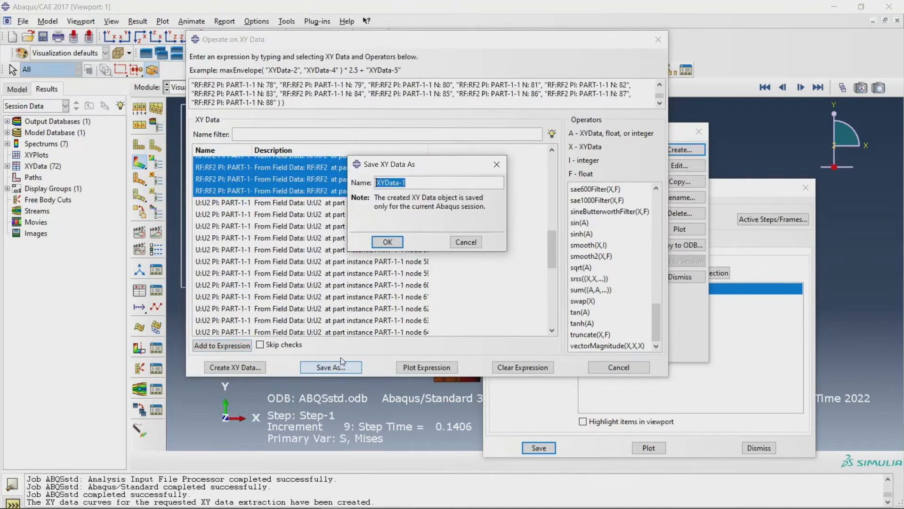
pyautogui.click(390, 242)
# - Clear the RF2 sum expression and locate the combine operator for a new XY data expression
pyautogui.moveTo(550, 259); pyautogui.dragTo(551, 317)
pyautogui.click(240, 329)
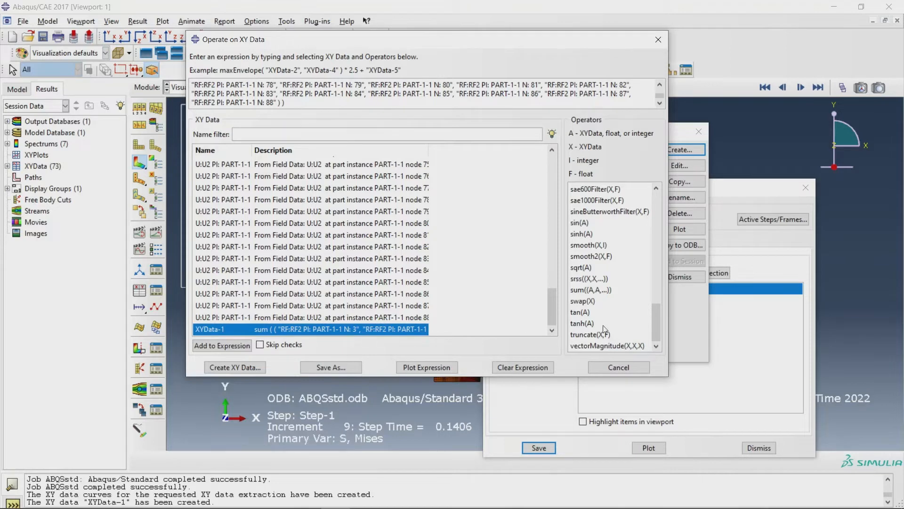
pyautogui.click(523, 367)
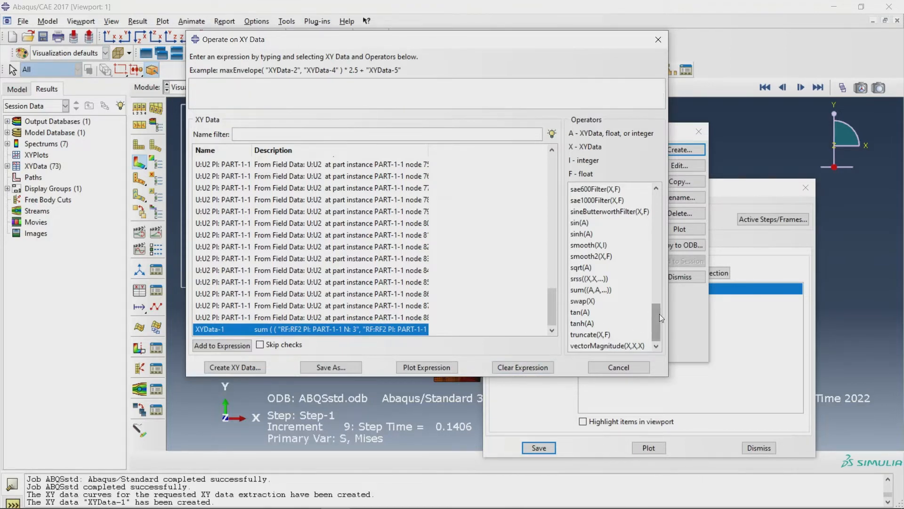
pyautogui.moveTo(659, 313); pyautogui.dragTo(659, 244)
pyautogui.click(600, 208)
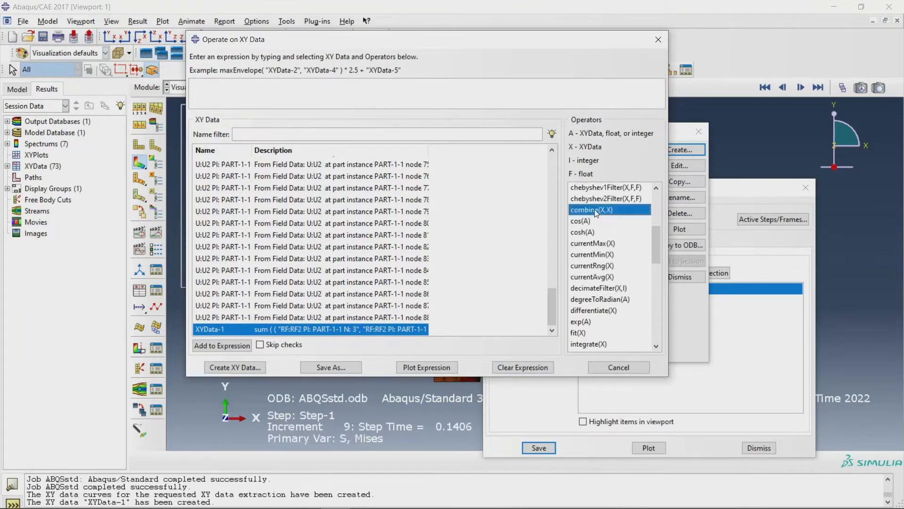
pyautogui.doubleClick(278, 328)
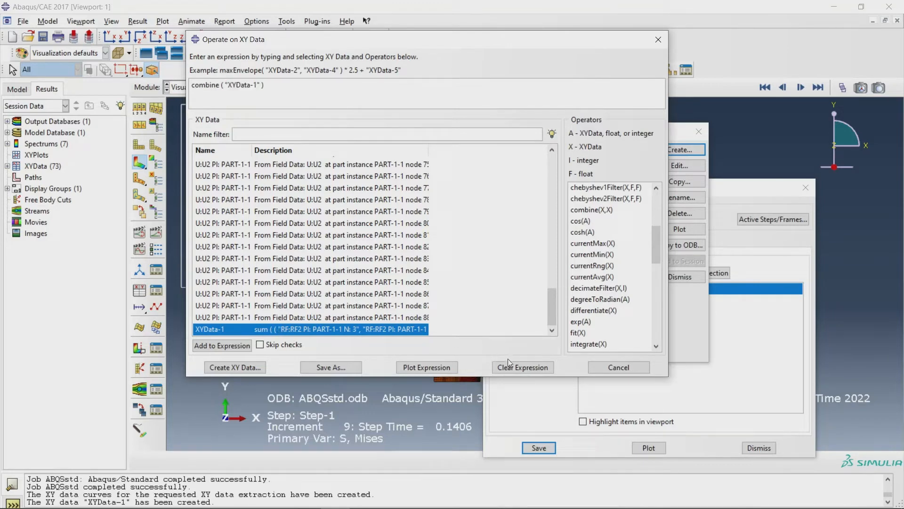
pyautogui.click(518, 367)
# - Build the expression combine(2*"U:U2 PI: PART-1-1 N: 88", "XYData-1") and save it as XYData-2
pyautogui.click(596, 210)
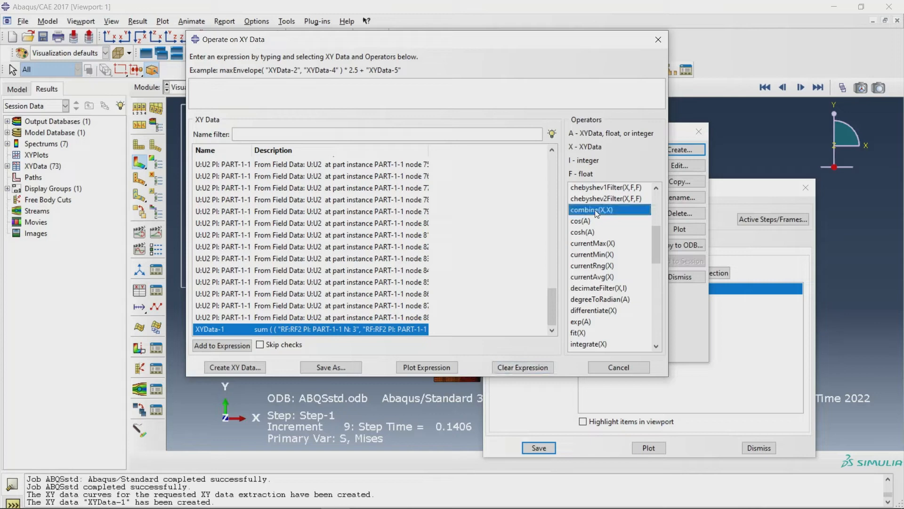
pyautogui.doubleClick(254, 317)
pyautogui.doubleClick(273, 329)
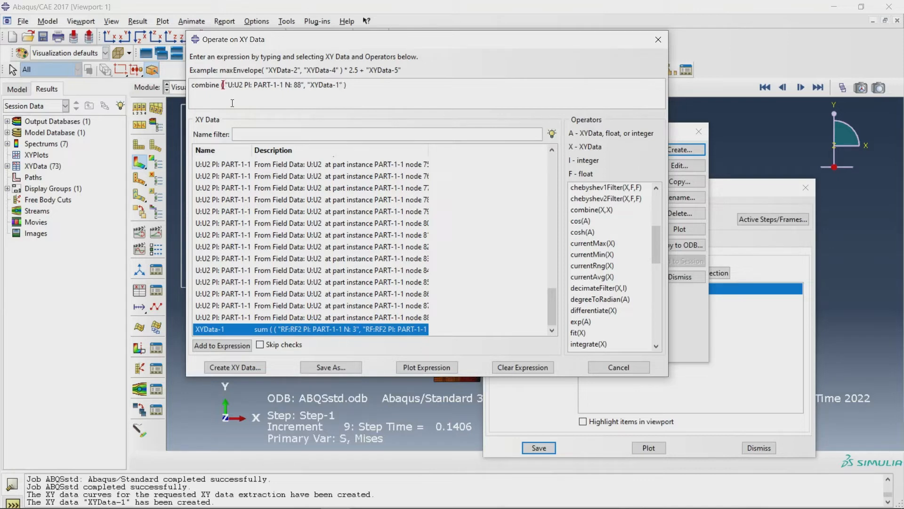
pyautogui.write('2')
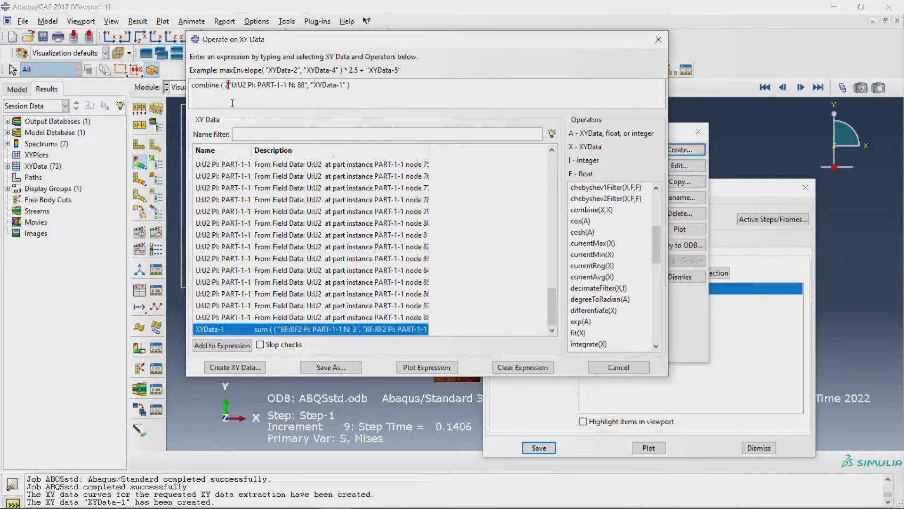
pyautogui.write('*')
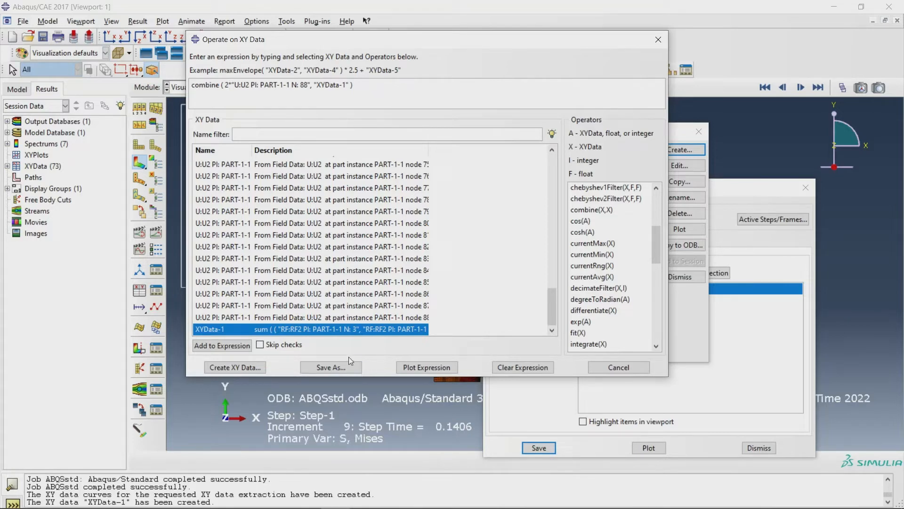
pyautogui.click(340, 365)
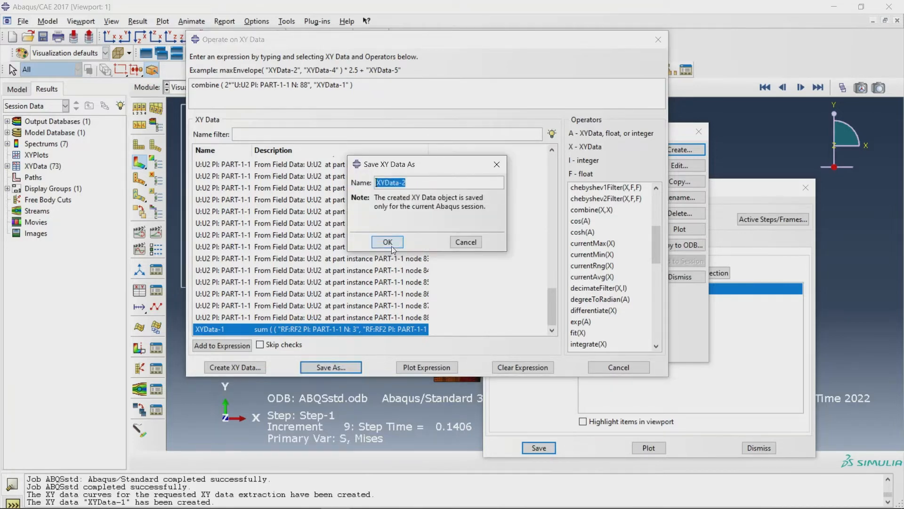
pyautogui.click(391, 246)
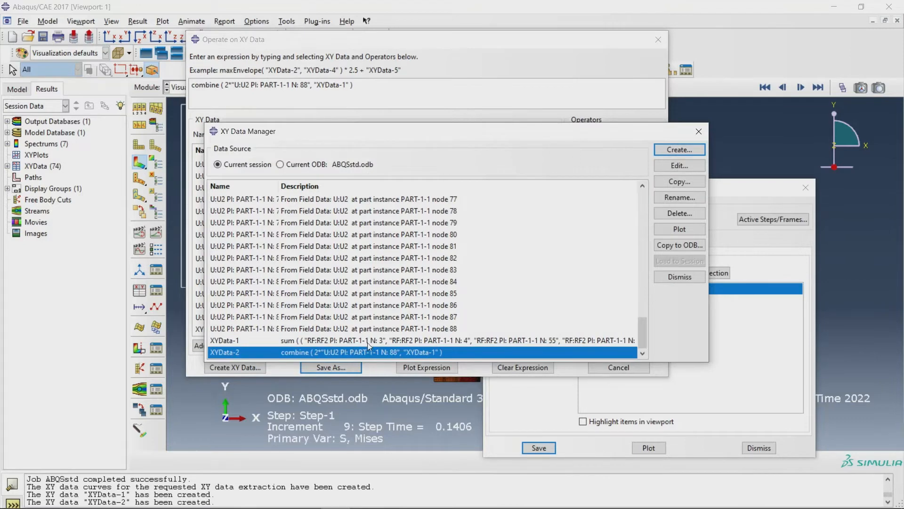
# - Copy the X and Y columns of XYData-2 and switch to the blank Excel workbook to paste them starting at cell C6
pyautogui.doubleClick(360, 353)
pyautogui.click(461, 182)
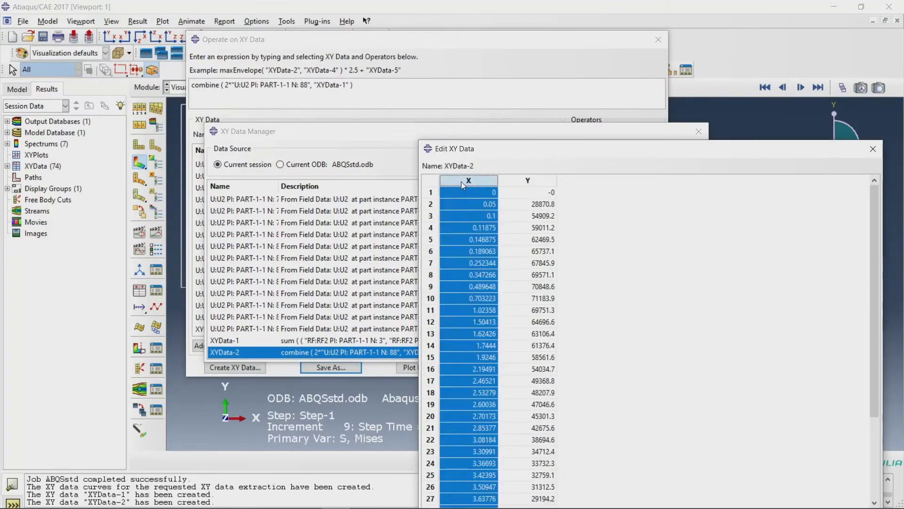
pyautogui.hotkey('shift', 'Right')
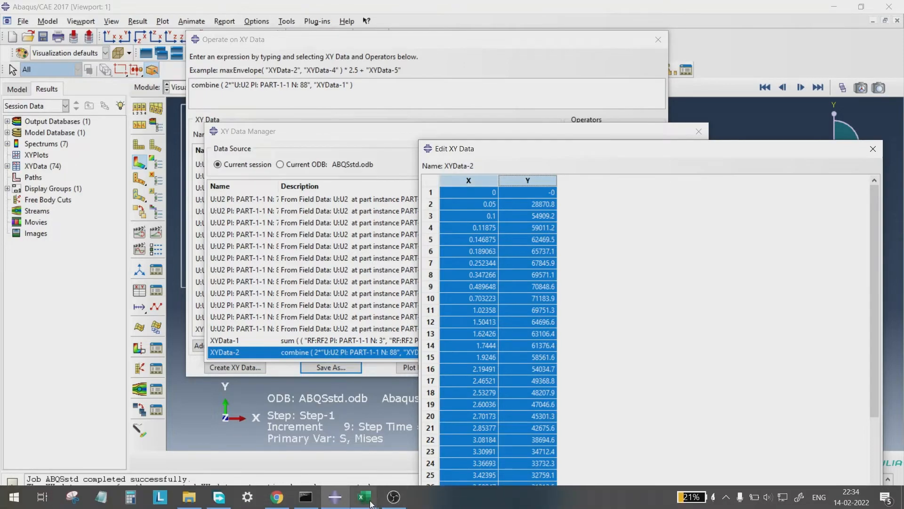
pyautogui.click(370, 500)
pyautogui.click(420, 442)
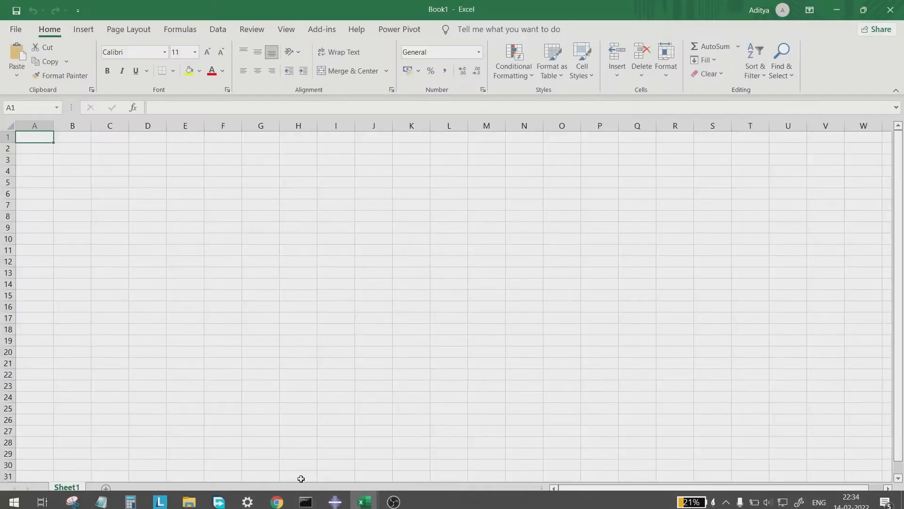
pyautogui.click(97, 193)
pyautogui.hotkey('ctrl', 'v')
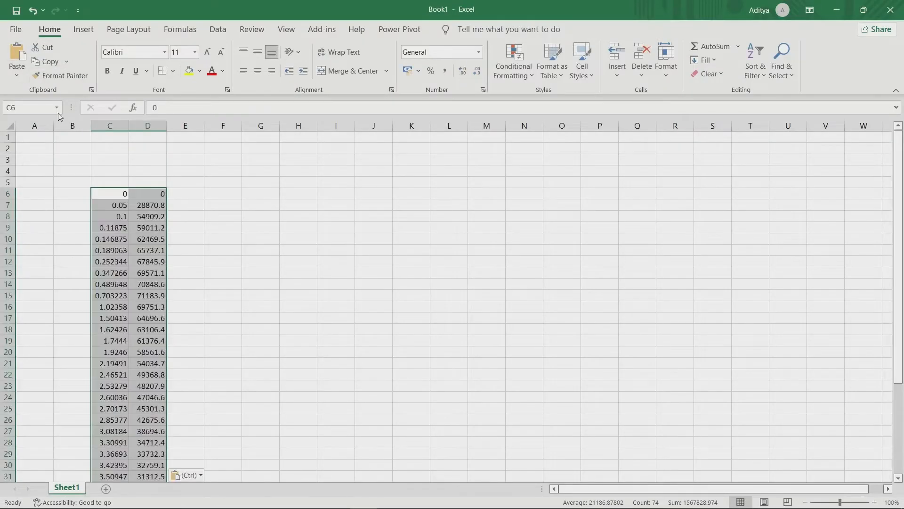
# - Label the pasted data with the heading "abqsSTD" in cell C5
pyautogui.click(105, 181)
pyautogui.write('s')
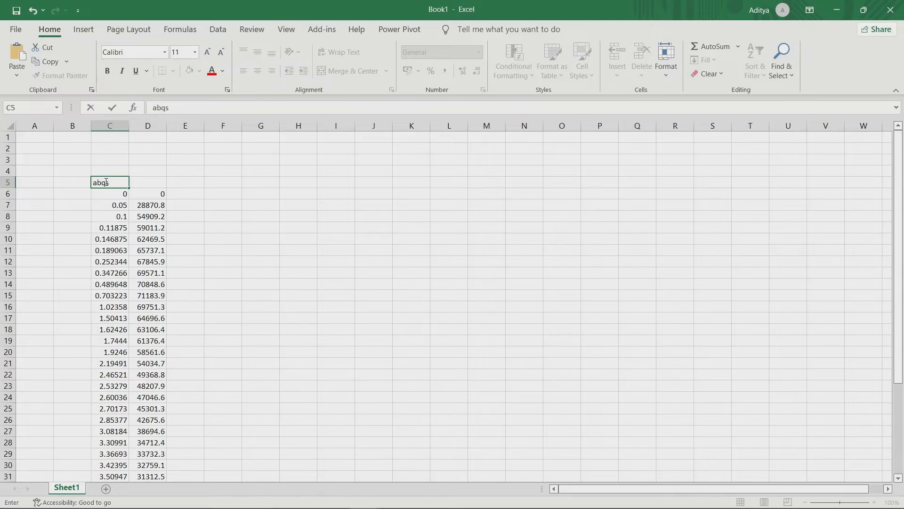
pyautogui.write('tqsSTD')
pyautogui.moveTo(119, 194); pyautogui.dragTo(134, 418)
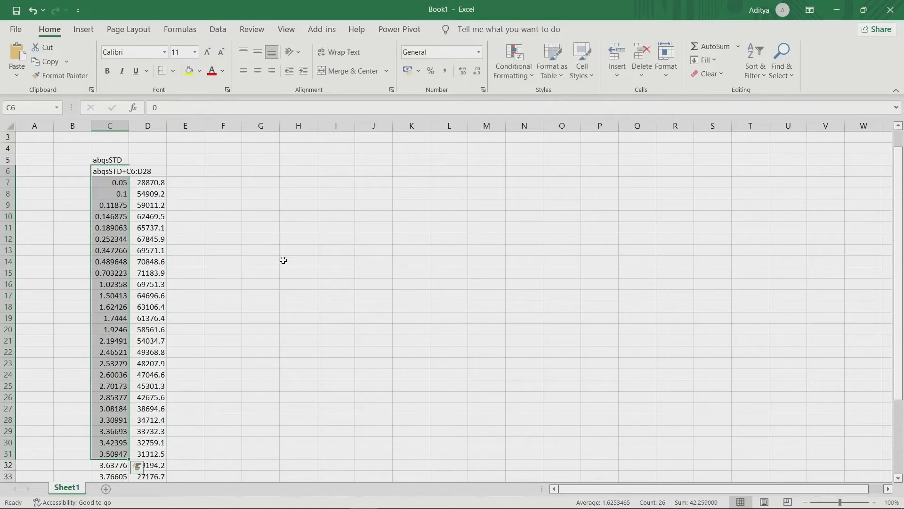
pyautogui.click(281, 258)
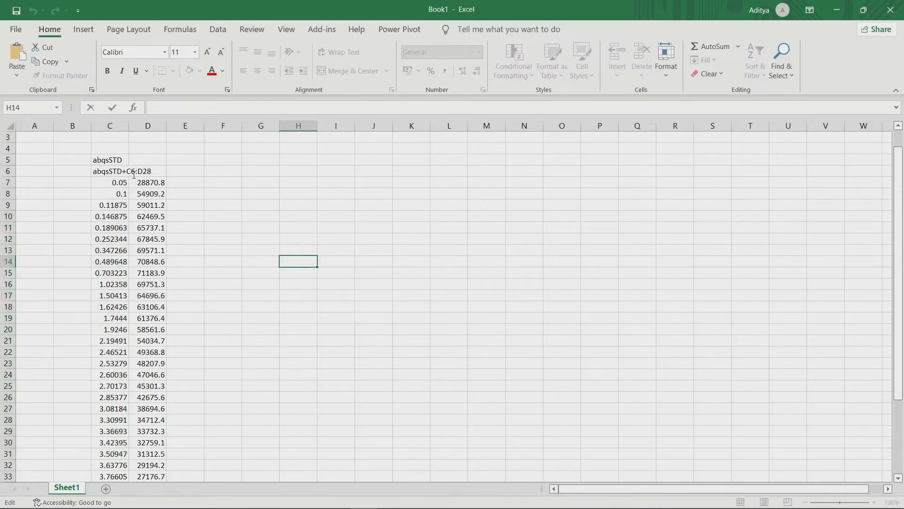
pyautogui.click(208, 180)
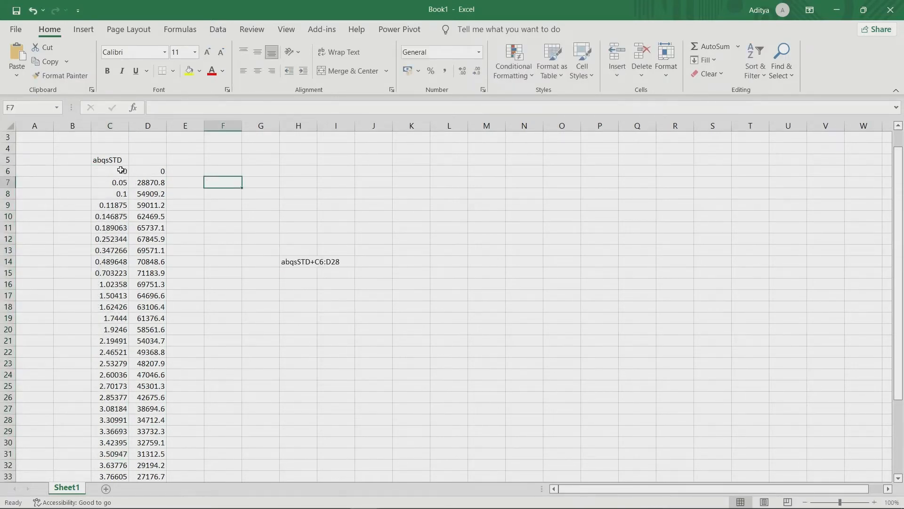
pyautogui.moveTo(298, 227); pyautogui.dragTo(362, 309)
pyautogui.press('Delete')
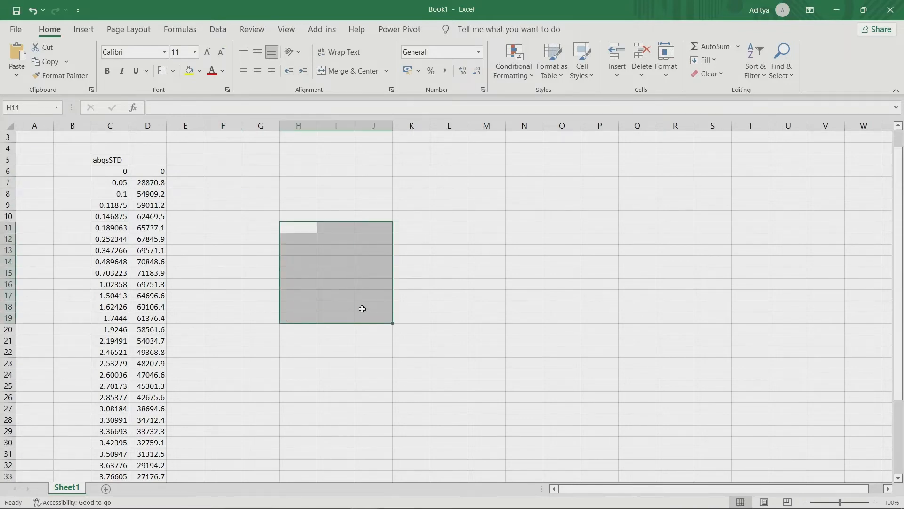
# - Insert a scatter chart with lines and markers from the force-displacement data in C6:D42
pyautogui.moveTo(111, 172); pyautogui.dragTo(146, 466)
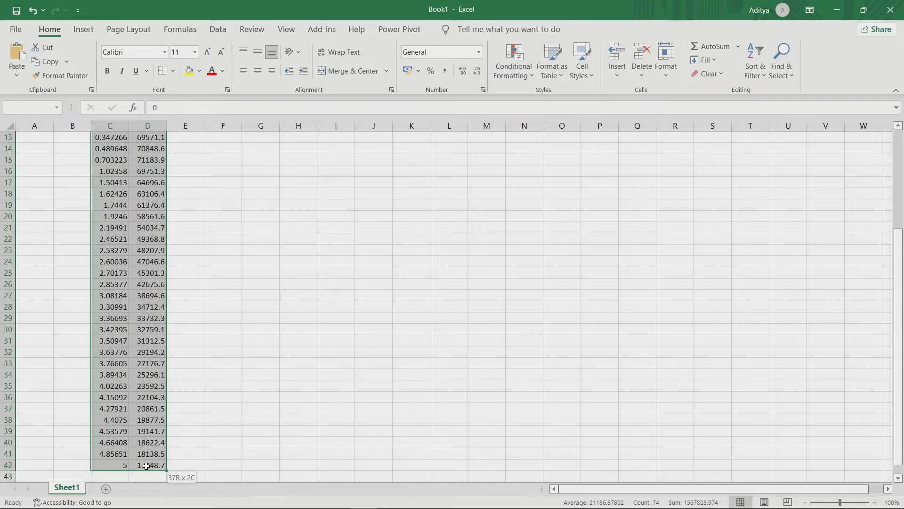
pyautogui.rightClick(138, 249)
pyautogui.click(175, 375)
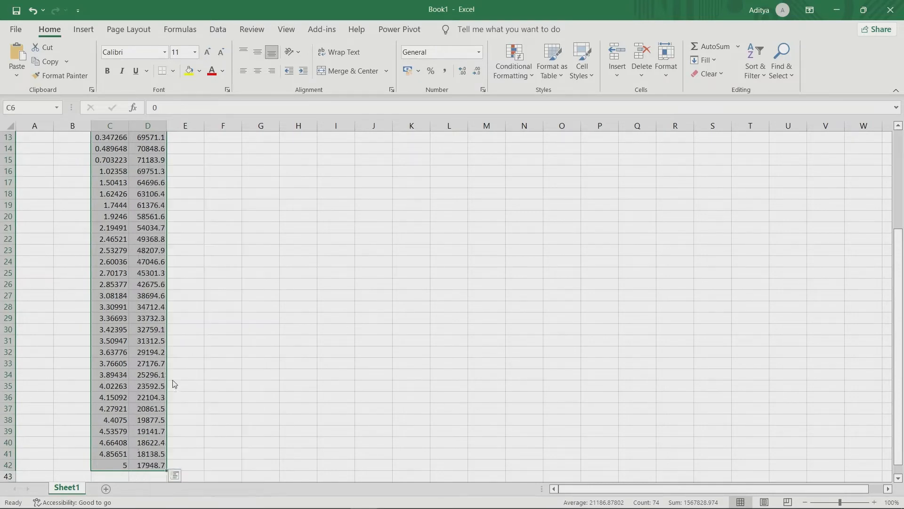
pyautogui.click(120, 383)
pyautogui.click(113, 410)
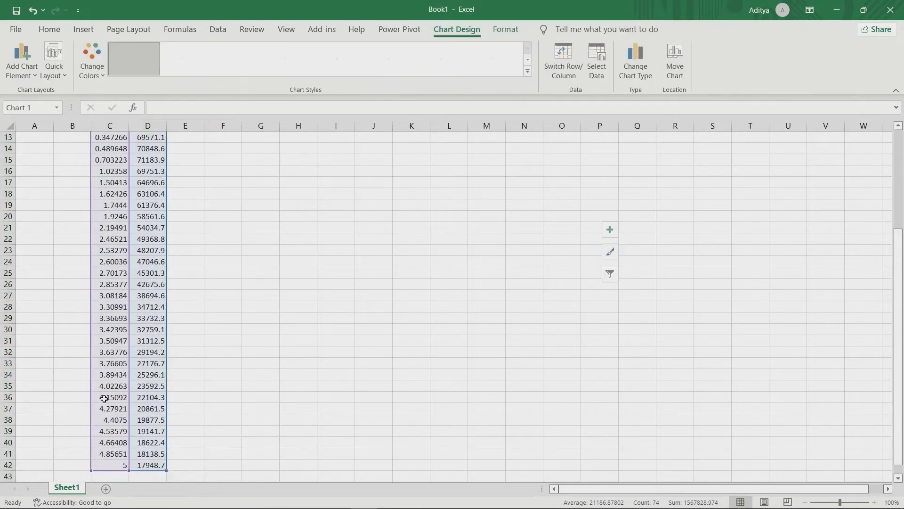
# - Enlarge the force-displacement chart and reposition it over the data columns, with its upper edge at about row 20
pyautogui.moveTo(395, 225); pyautogui.dragTo(226, 245)
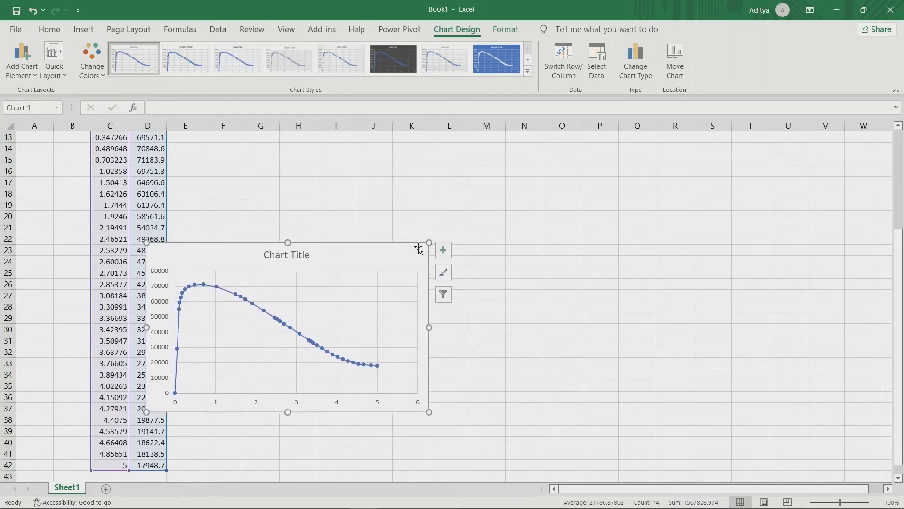
pyautogui.moveTo(428, 242); pyautogui.dragTo(520, 194)
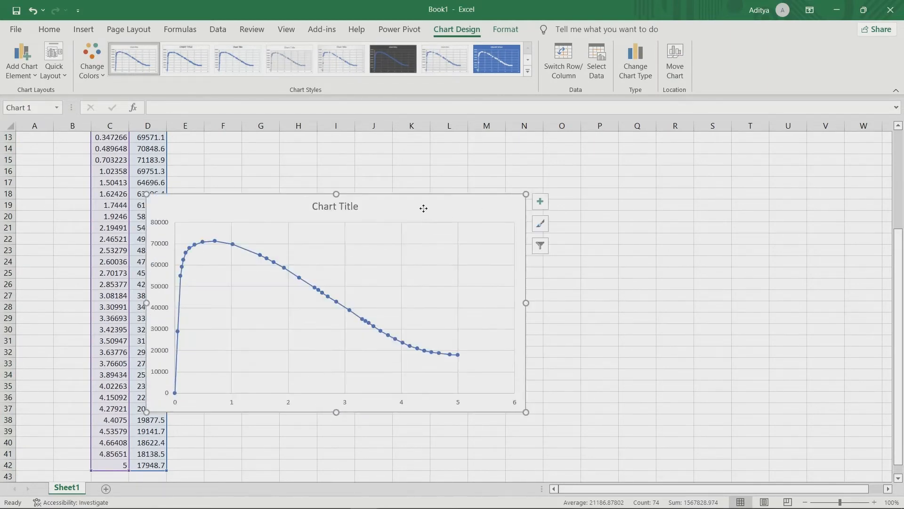
pyautogui.moveTo(423, 206); pyautogui.dragTo(373, 230)
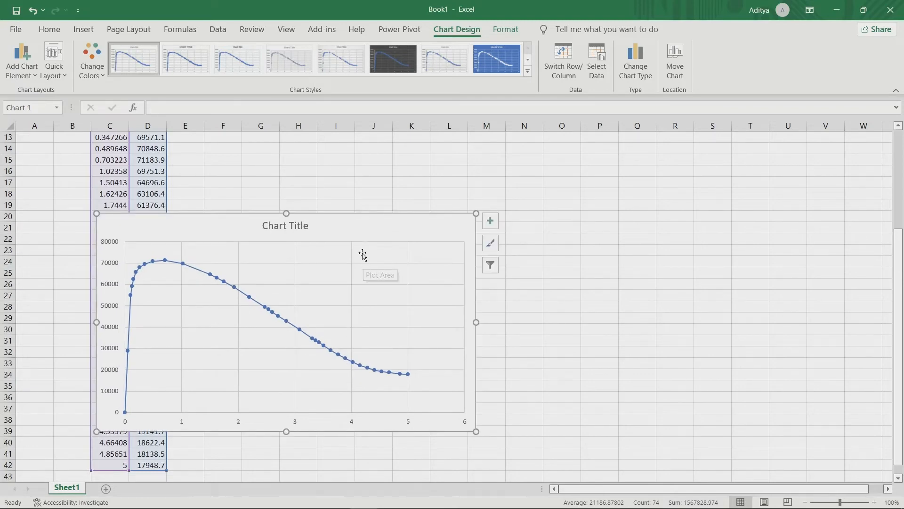
# - Shrink the force-displacement chart so that its upper edge sits at about row 21 and reposition it
pyautogui.moveTo(476, 213); pyautogui.dragTo(359, 228)
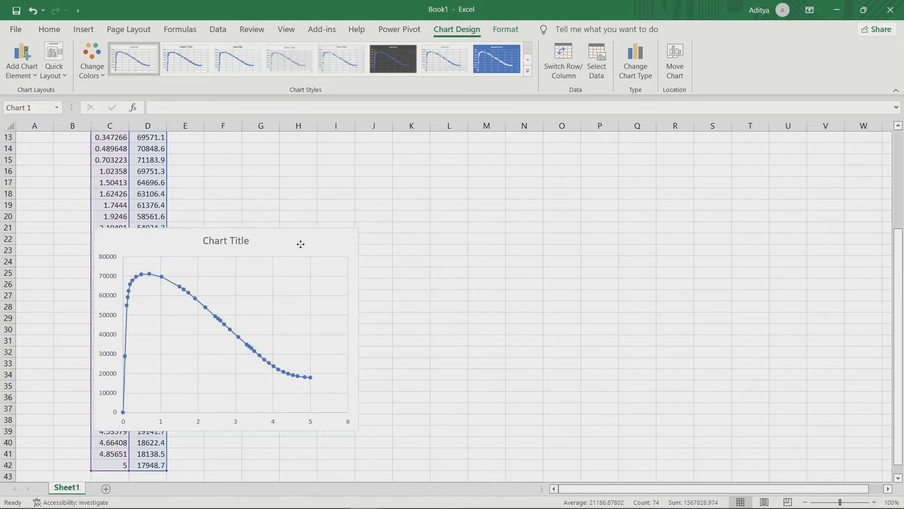
pyautogui.moveTo(323, 407); pyautogui.dragTo(274, 402)
# - Switch to Abaqus/CAE and close the XY data editing, management, operation and ODB field output dialogs
pyautogui.click(335, 503)
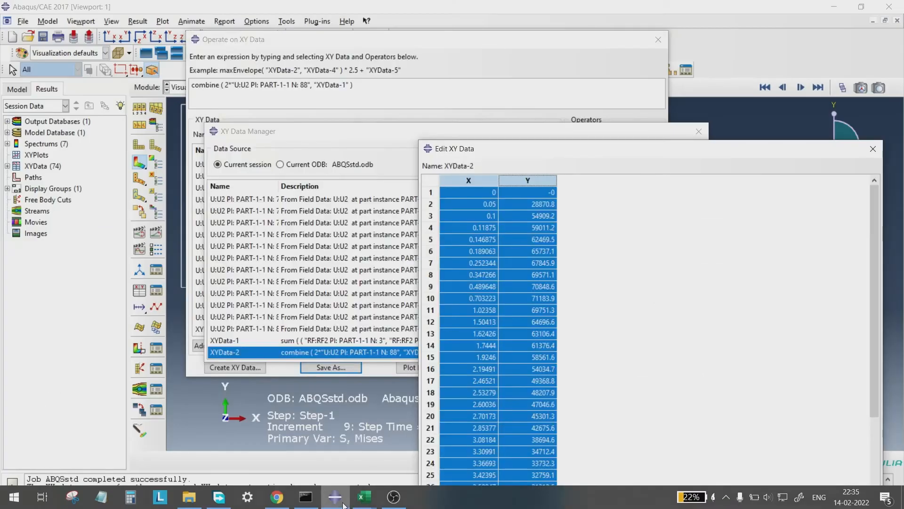
pyautogui.click(870, 148)
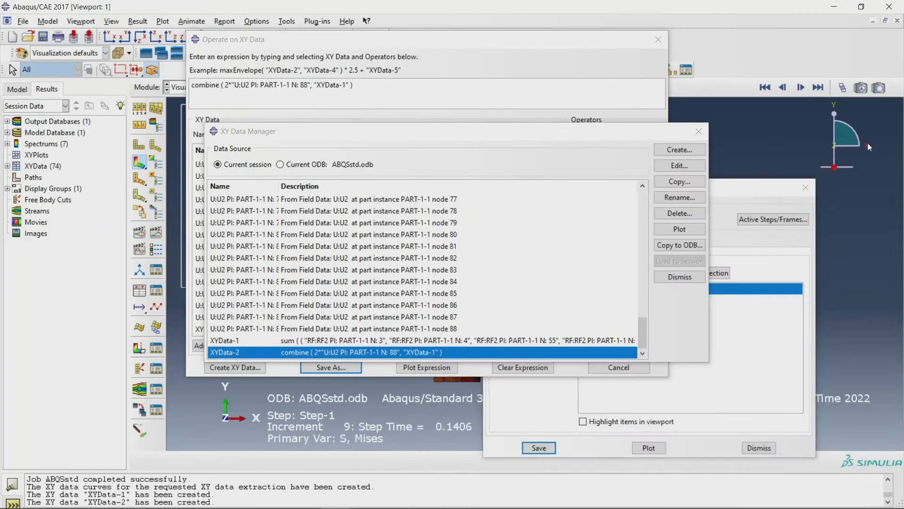
pyautogui.click(699, 130)
pyautogui.click(658, 39)
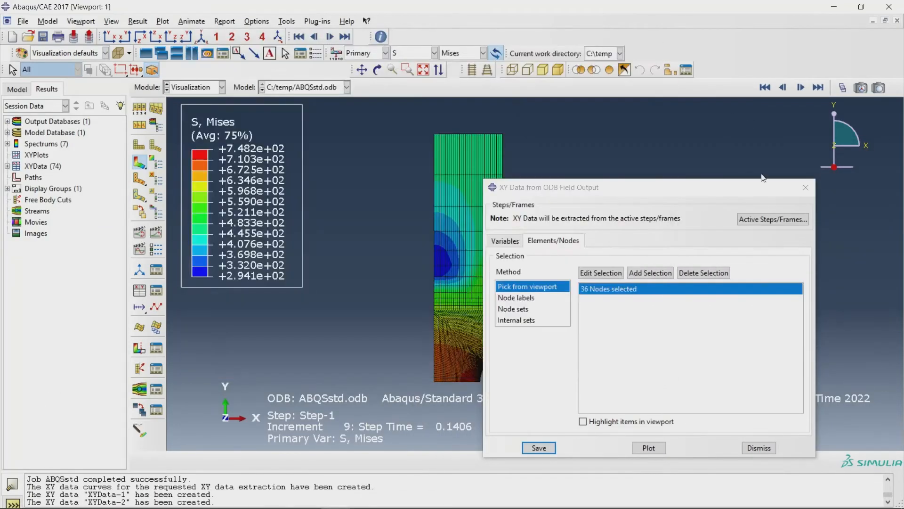
pyautogui.click(803, 188)
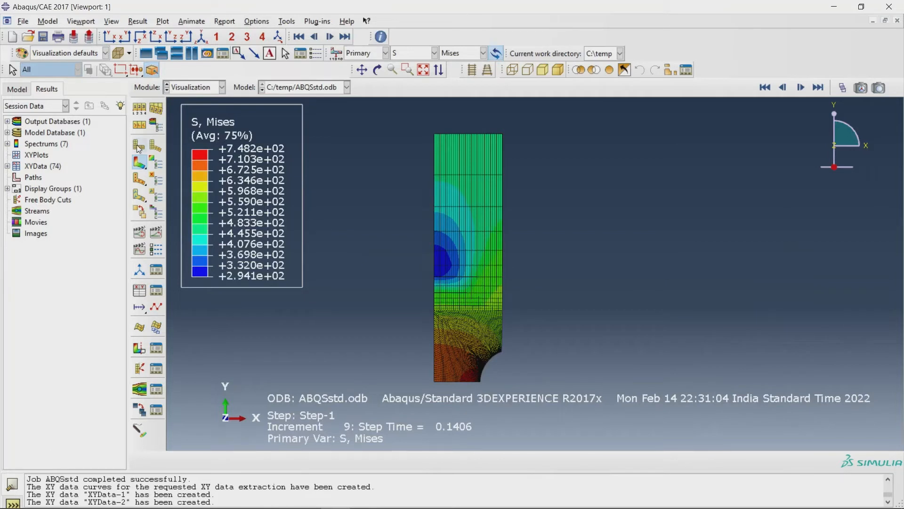
# - Duplicate Model-1 in the model database under the name Model-1-Copy
pyautogui.click(189, 90)
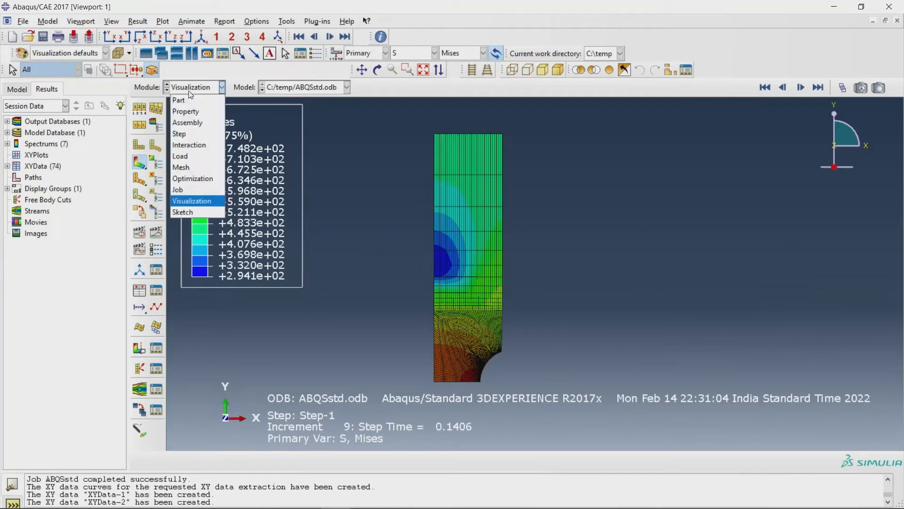
pyautogui.click(306, 166)
pyautogui.click(17, 90)
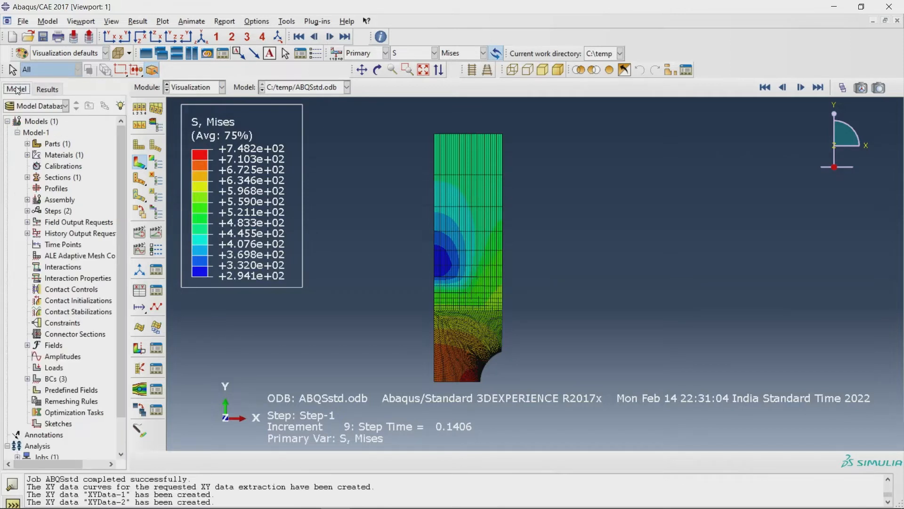
pyautogui.doubleClick(29, 133)
pyautogui.rightClick(29, 132)
pyautogui.click(50, 152)
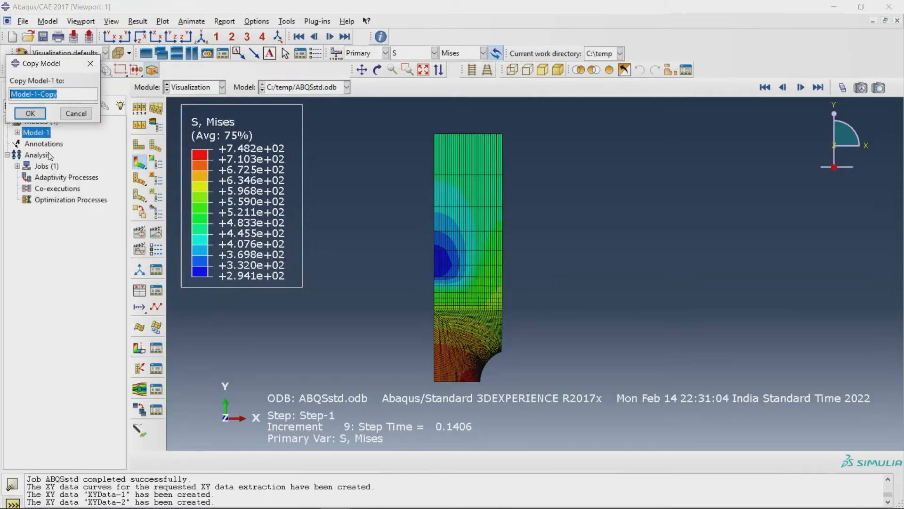
pyautogui.click(30, 113)
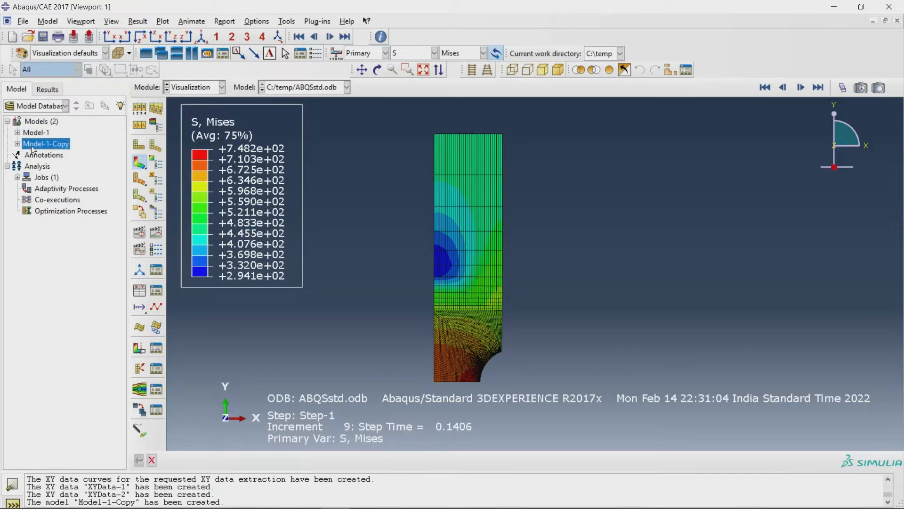
# - Delete the Static, General analysis step Step-1 from Model-1-Copy in the Step module
pyautogui.click(202, 89)
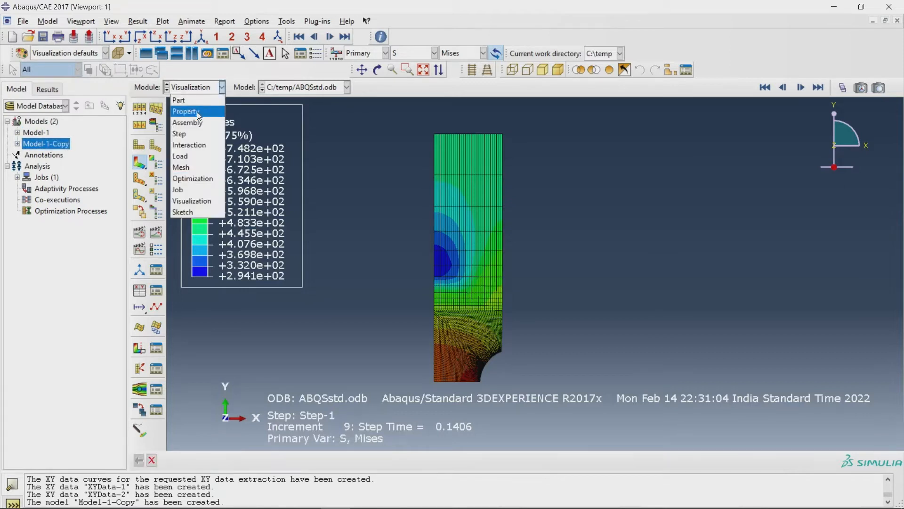
pyautogui.click(197, 112)
pyautogui.click(303, 91)
pyautogui.click(187, 90)
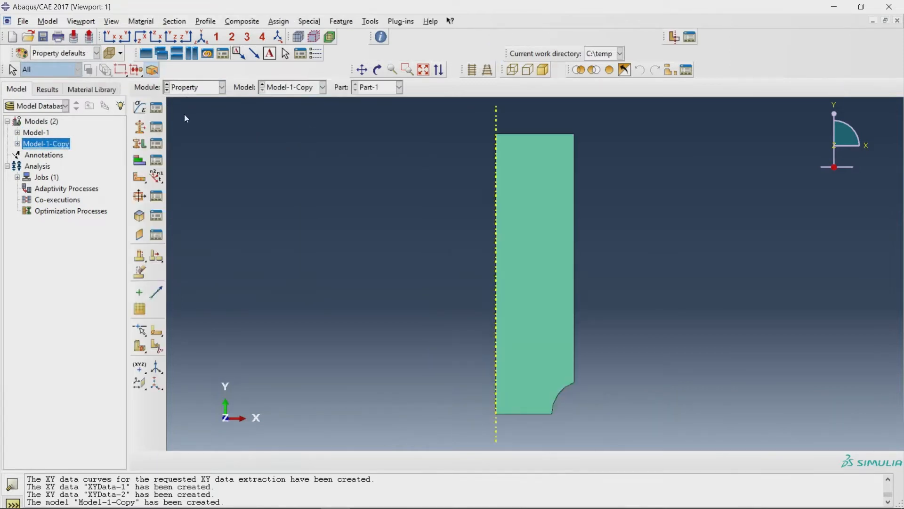
pyautogui.click(190, 94)
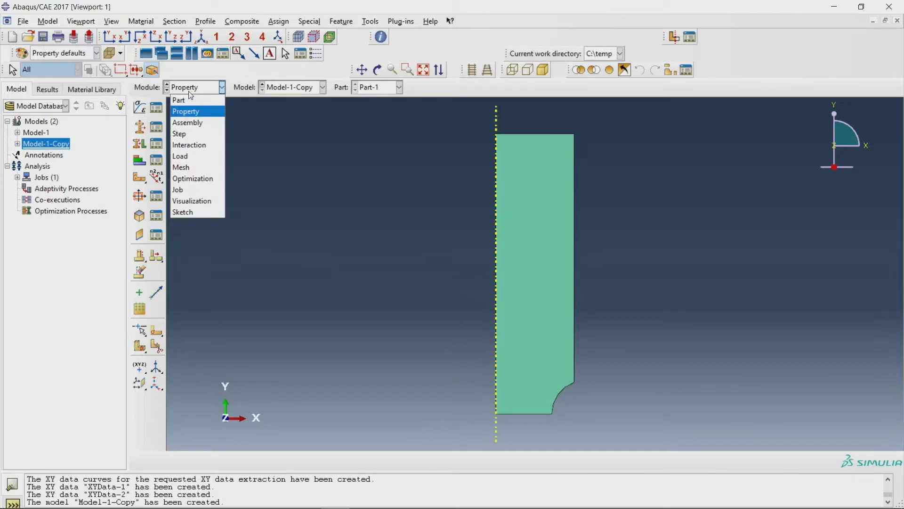
pyautogui.click(191, 133)
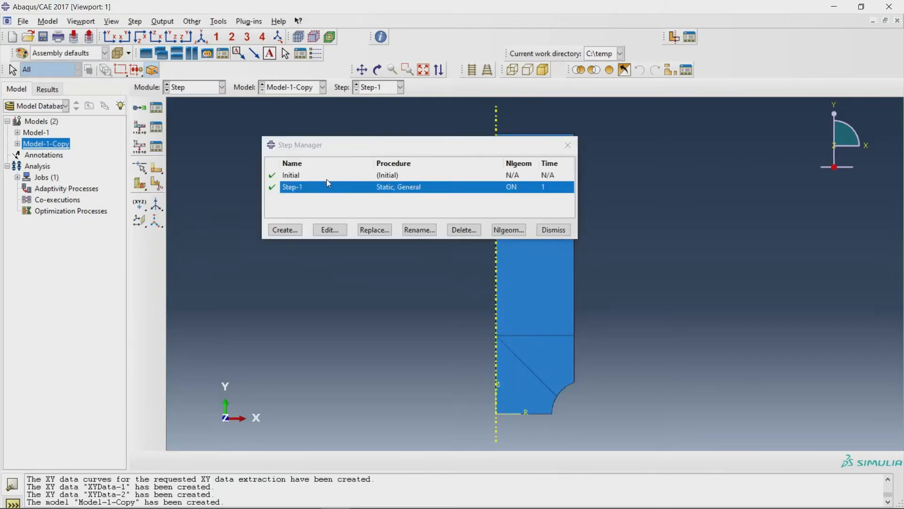
pyautogui.doubleClick(400, 188)
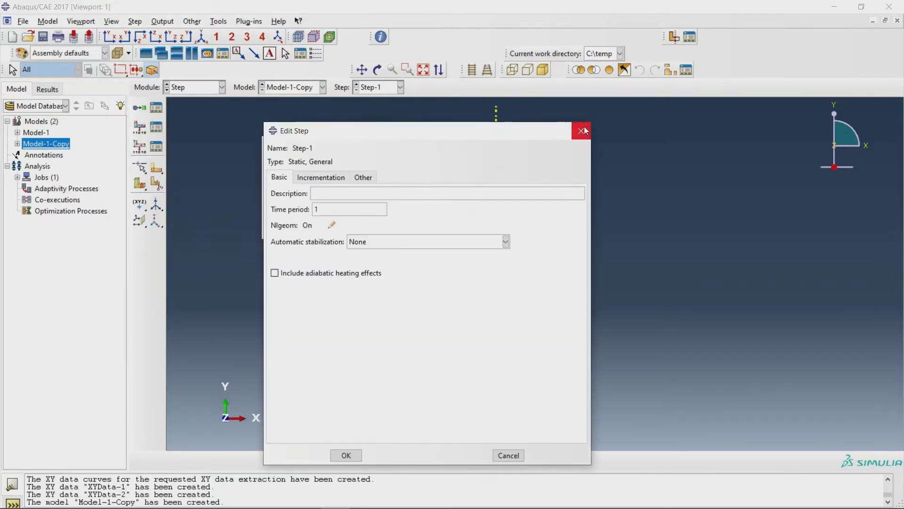
pyautogui.click(584, 131)
pyautogui.click(464, 229)
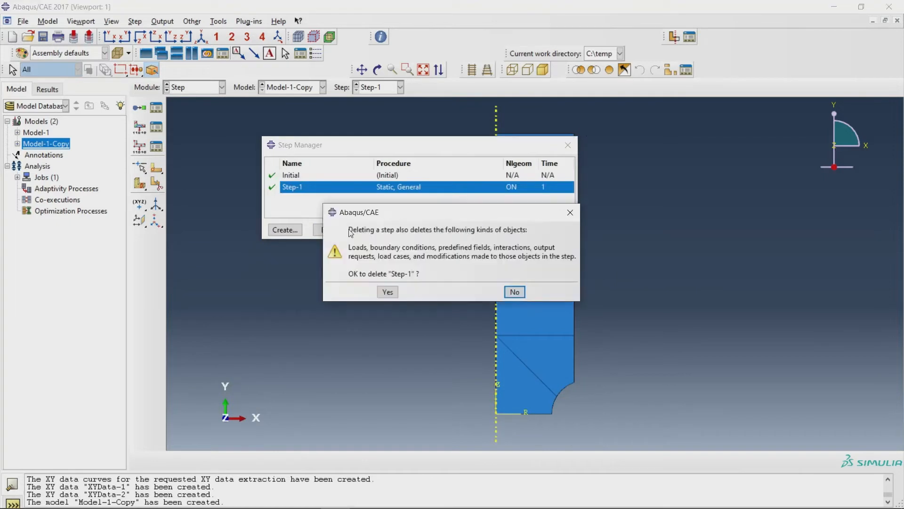
pyautogui.click(388, 292)
# - Create a Dynamic, Explicit step named Step-1 after Initial, with a time period of 0.01 and Nlgeom on
pyautogui.click(285, 229)
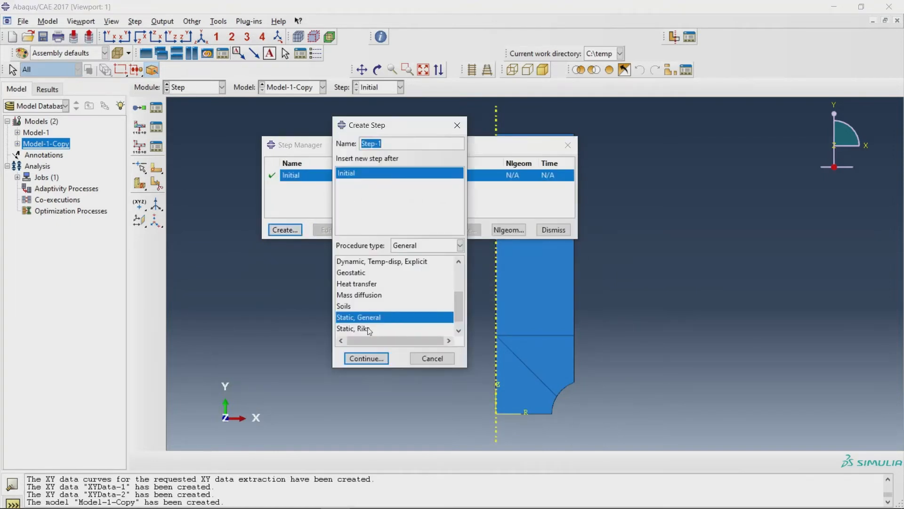
pyautogui.scroll(2, 371, 325)
pyautogui.click(371, 317)
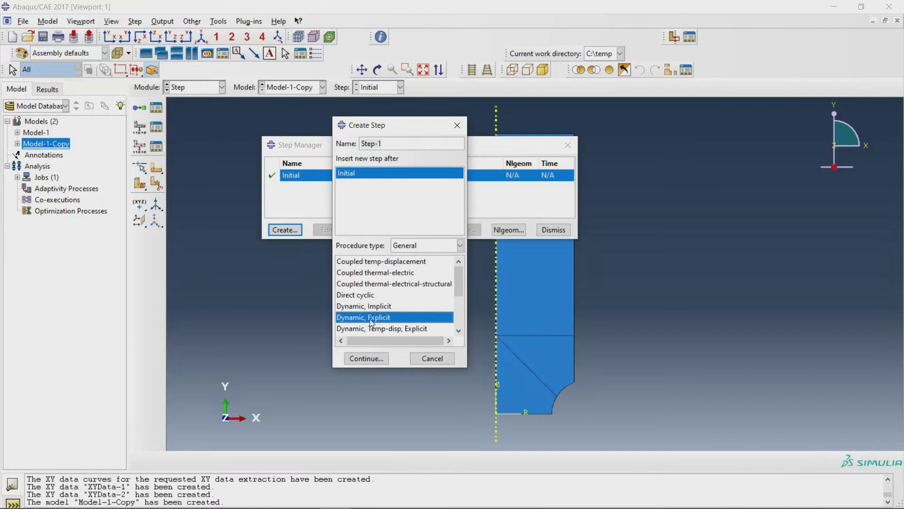
pyautogui.click(365, 358)
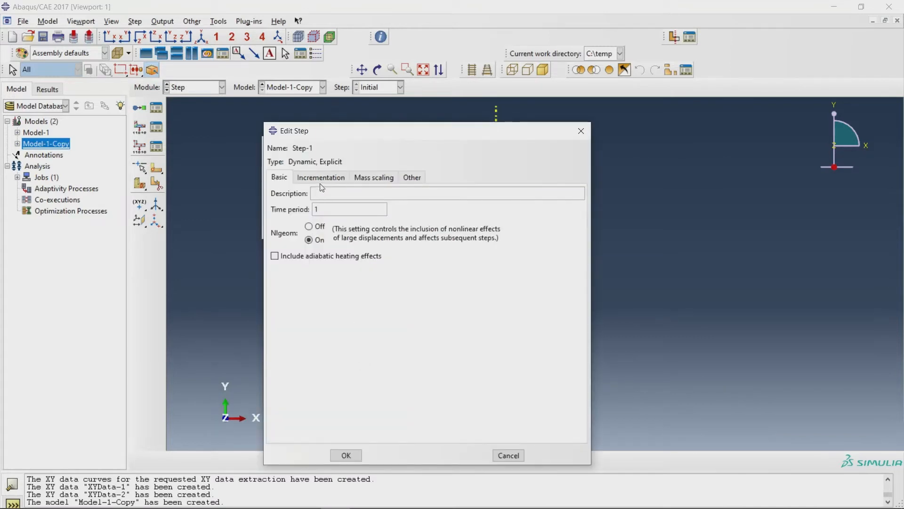
pyautogui.click(321, 178)
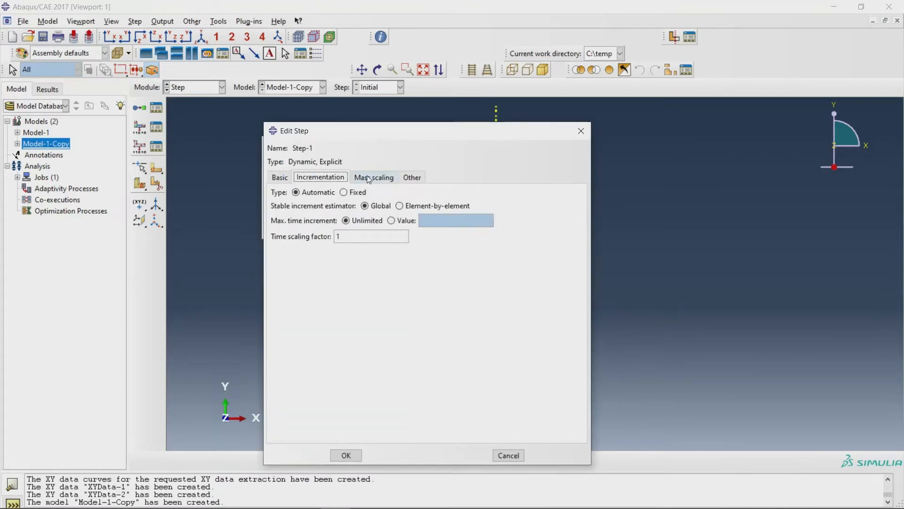
pyautogui.click(372, 178)
pyautogui.click(323, 178)
pyautogui.click(273, 178)
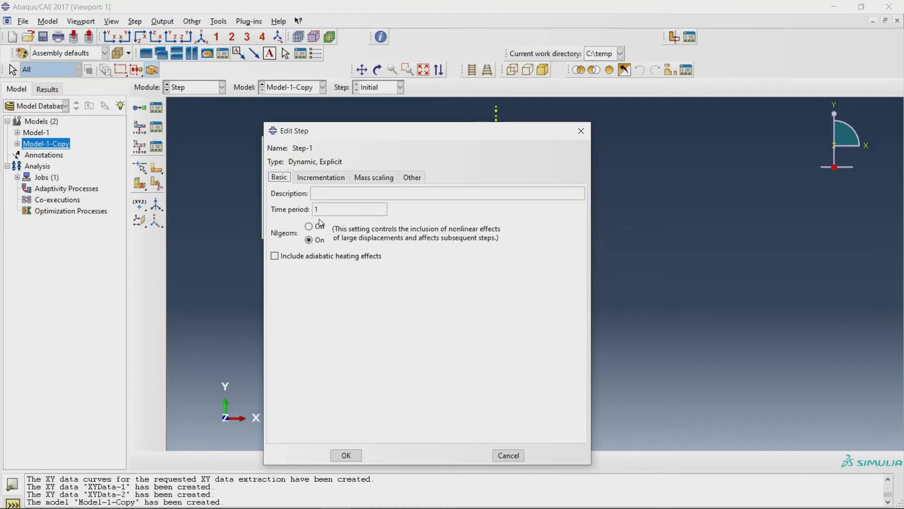
pyautogui.moveTo(321, 210); pyautogui.dragTo(300, 210)
pyautogui.click(344, 455)
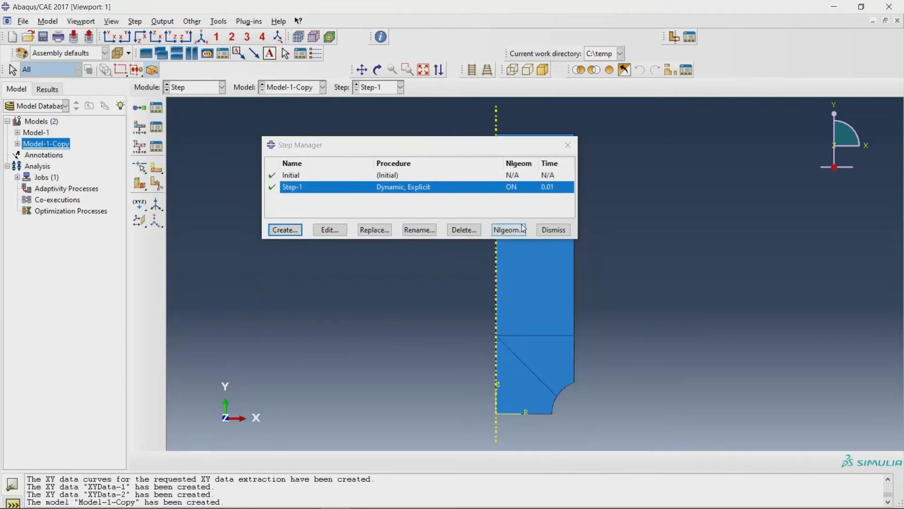
pyautogui.click(540, 231)
# - Set the F-Output-1 field output request to 100 evenly spaced time intervals
pyautogui.click(156, 128)
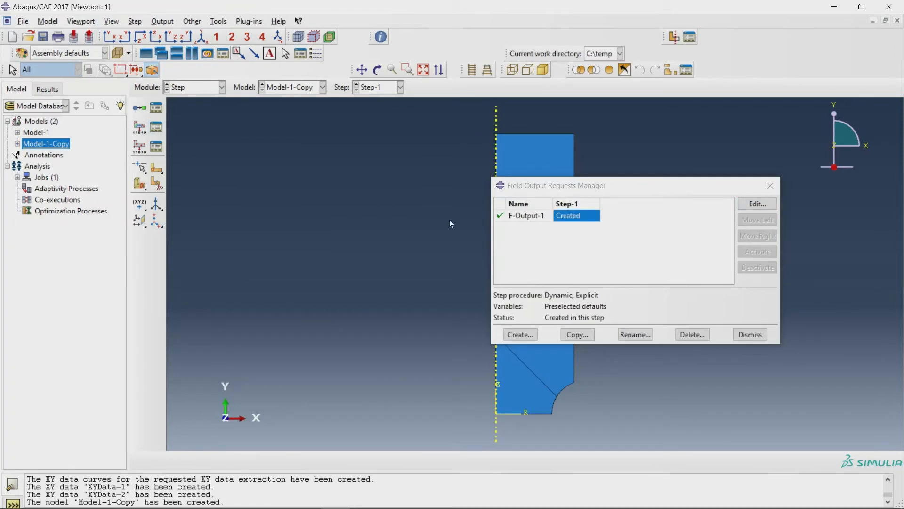
pyautogui.doubleClick(569, 218)
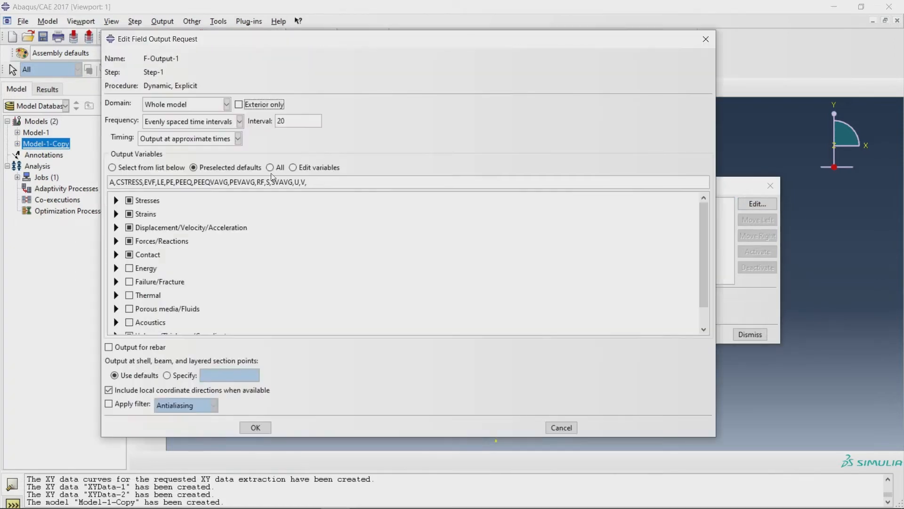
pyautogui.doubleClick(287, 122)
pyautogui.write('100')
pyautogui.moveTo(298, 124); pyautogui.dragTo(274, 125)
pyautogui.click(250, 429)
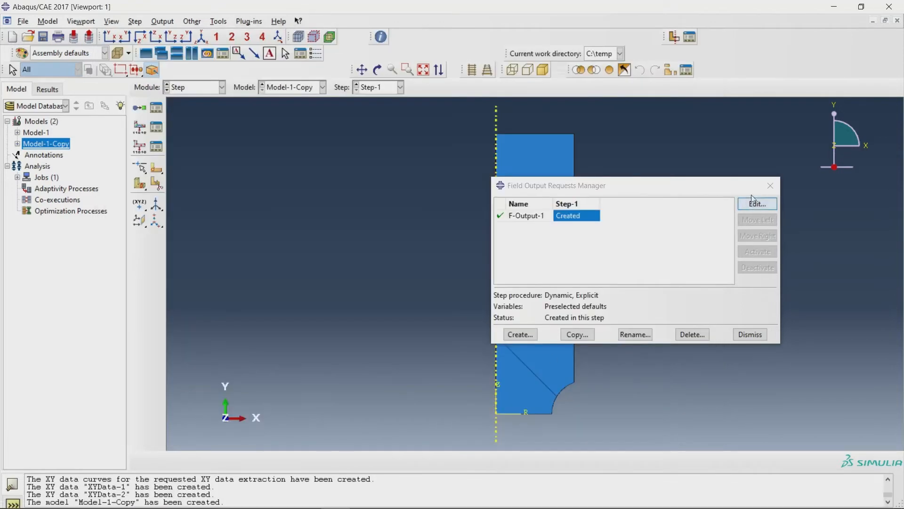
pyautogui.click(769, 186)
# - Review the time period, incrementation and mass scaling settings of the Dynamic, Explicit step Step-1
pyautogui.click(157, 108)
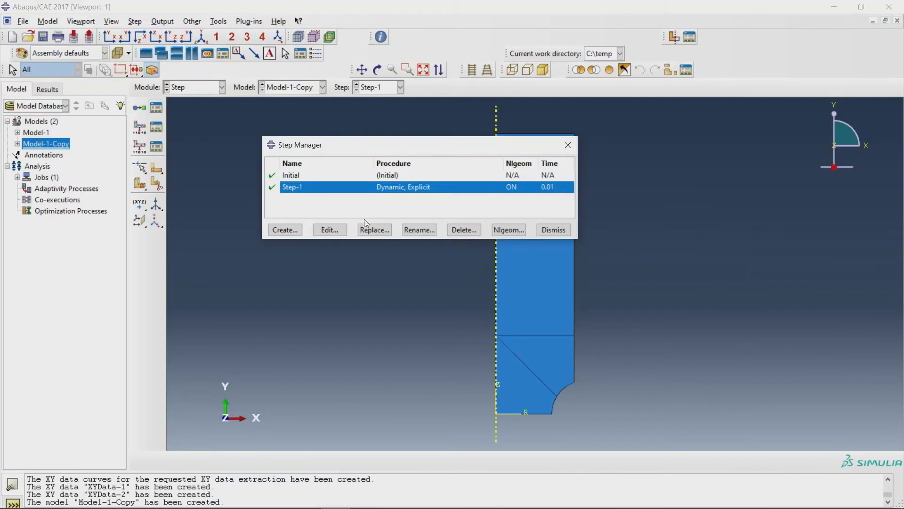
pyautogui.doubleClick(363, 192)
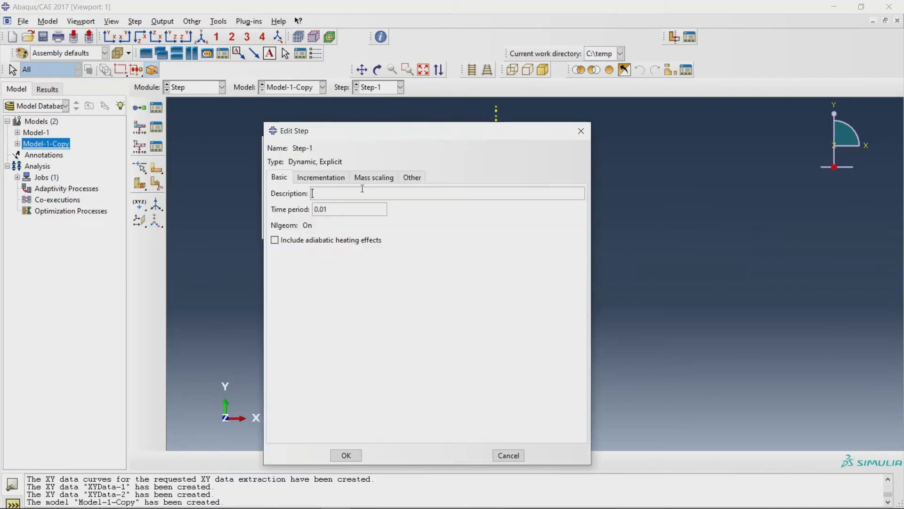
pyautogui.click(321, 177)
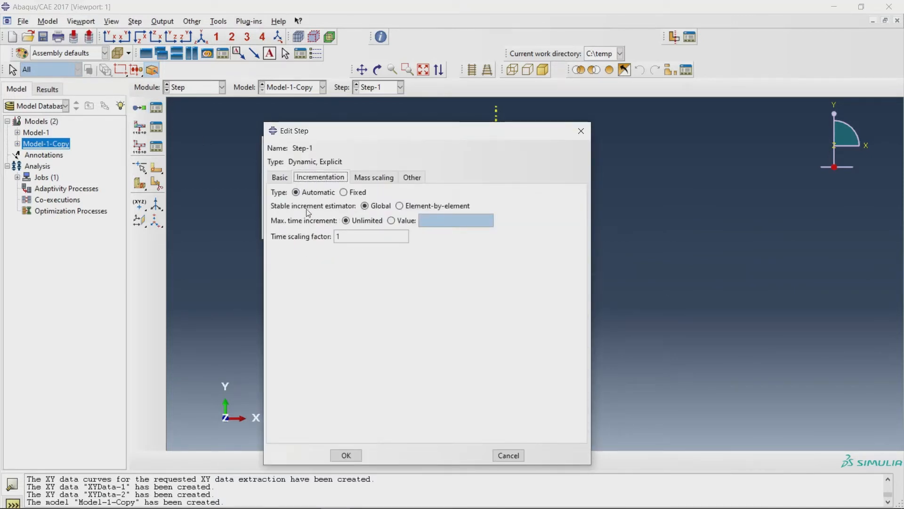
pyautogui.click(281, 178)
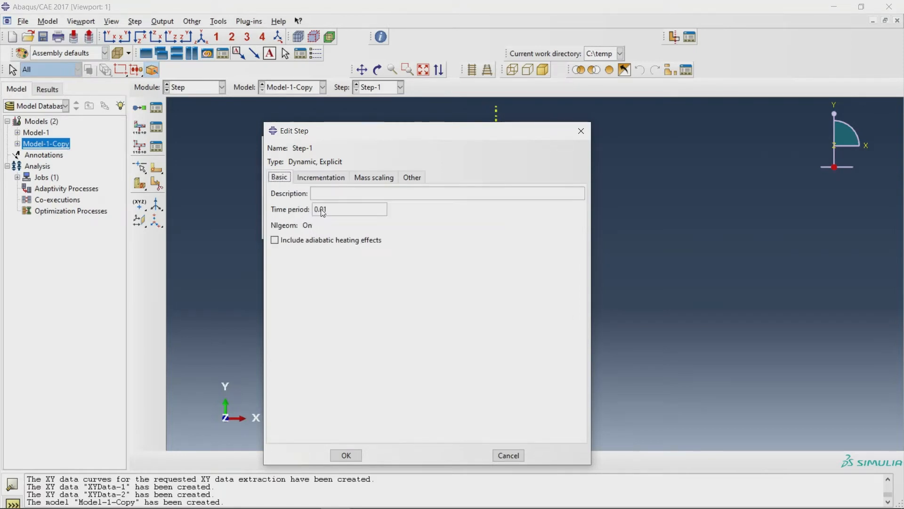
pyautogui.click(324, 178)
pyautogui.click(374, 179)
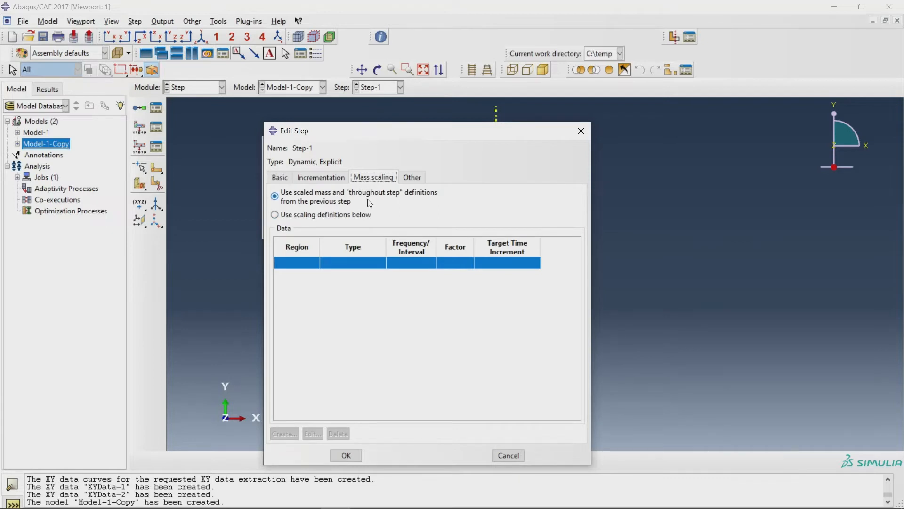
pyautogui.click(320, 178)
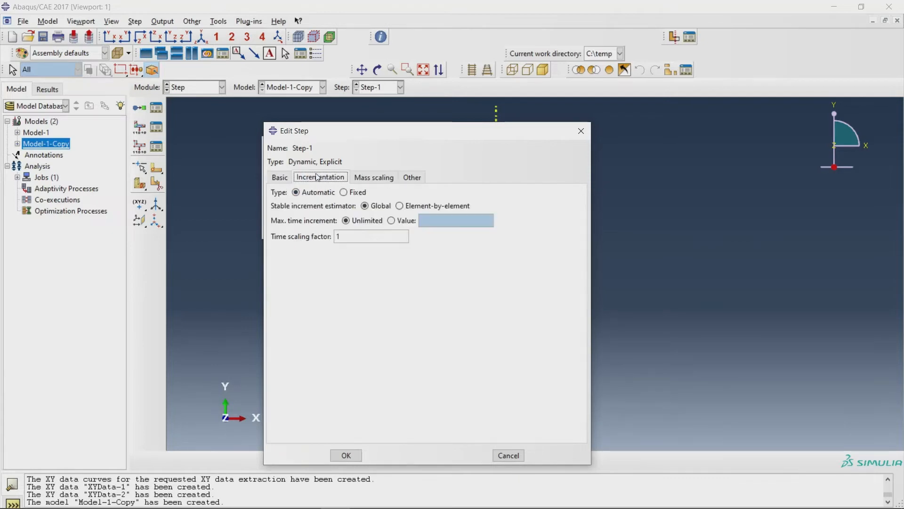
pyautogui.click(277, 179)
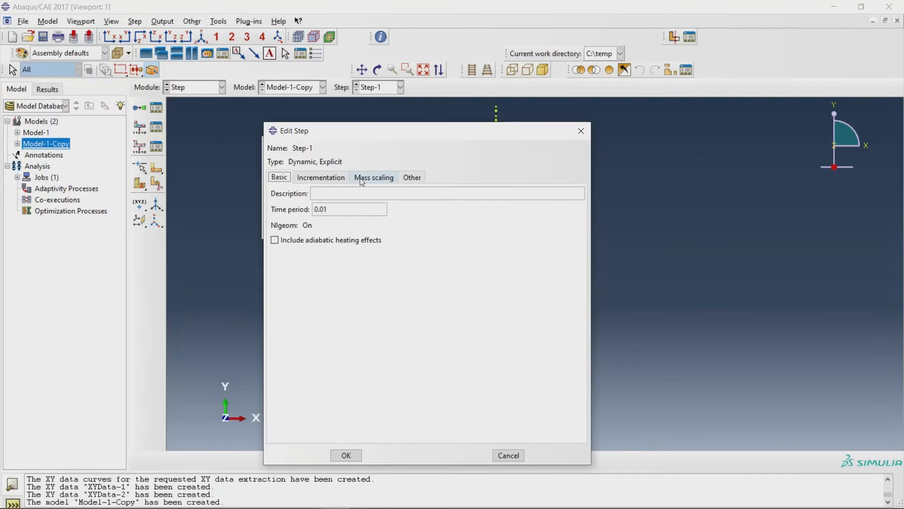
pyautogui.click(293, 179)
pyautogui.click(276, 178)
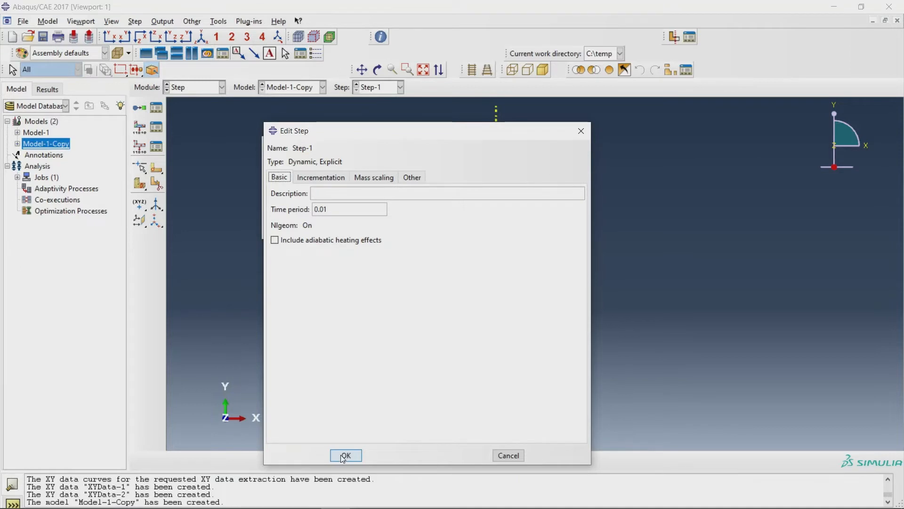
pyautogui.click(346, 456)
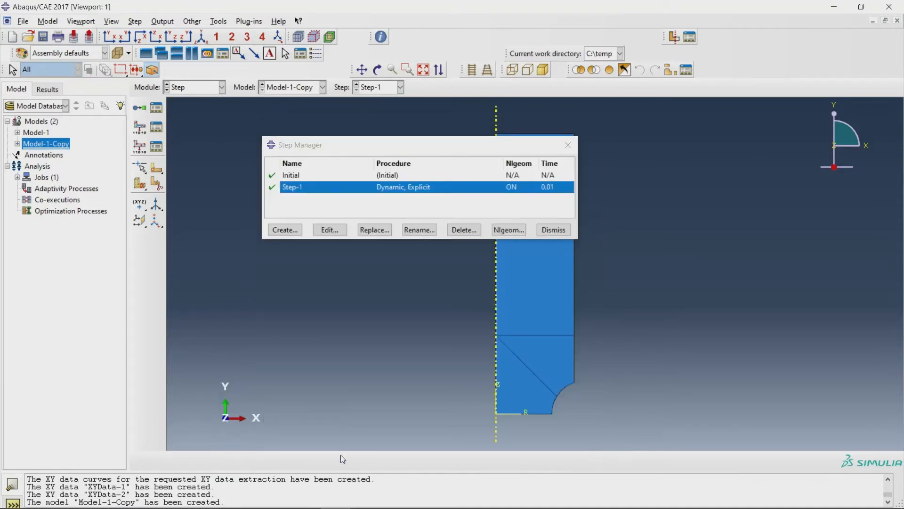
pyautogui.click(541, 232)
# - Create a Displacement/Rotation boundary condition in Step-1 of the Load module that fixes U2 on the specimen's bottom edge
pyautogui.click(193, 87)
pyautogui.click(185, 156)
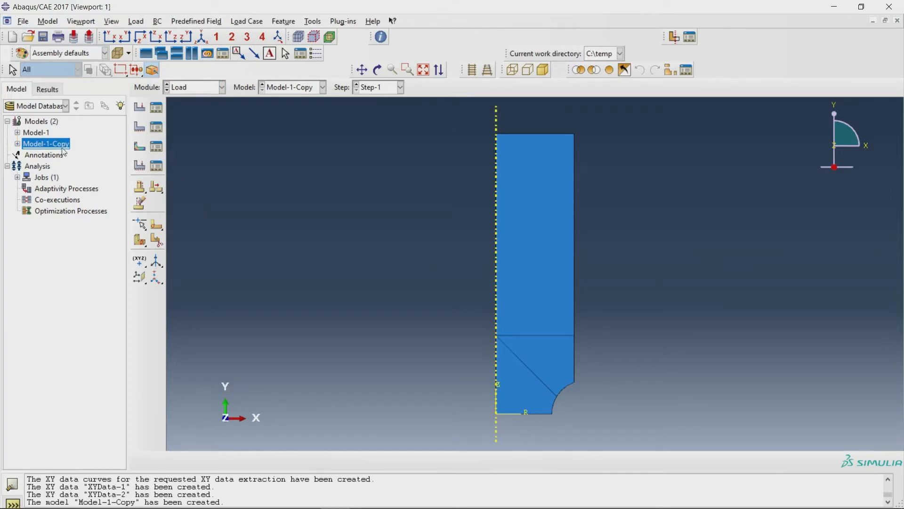
pyautogui.click(154, 127)
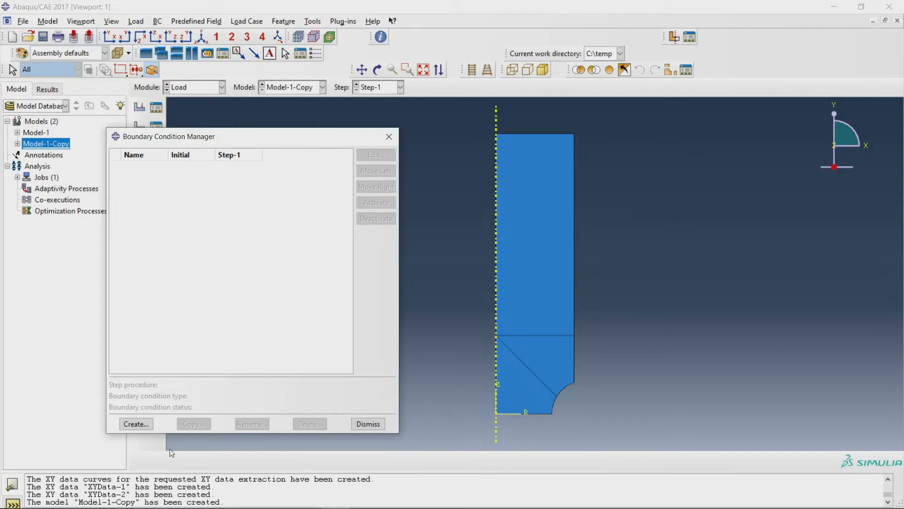
pyautogui.click(136, 423)
pyautogui.doubleClick(662, 278)
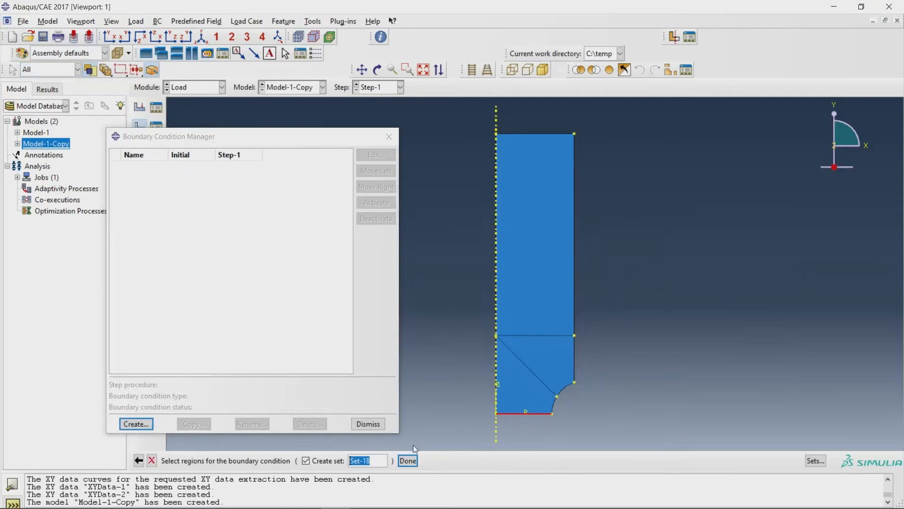
pyautogui.click(410, 460)
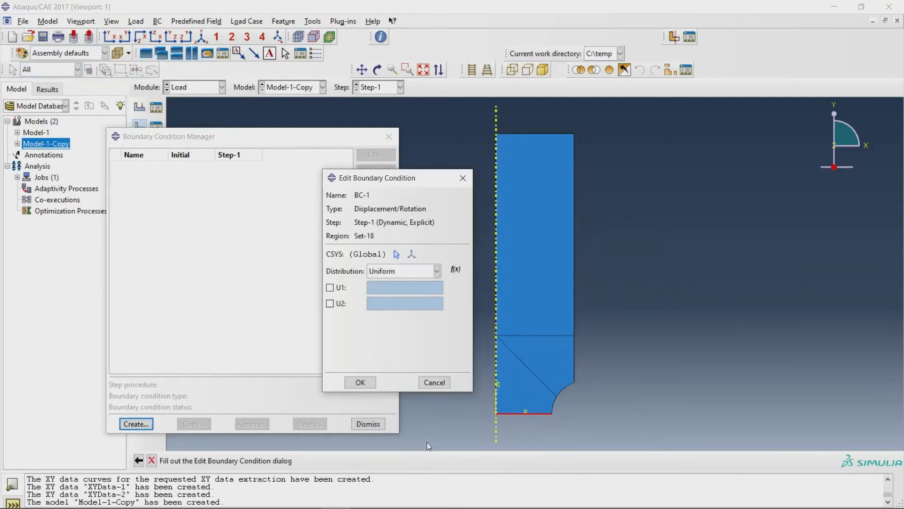
pyautogui.click(330, 303)
pyautogui.click(345, 383)
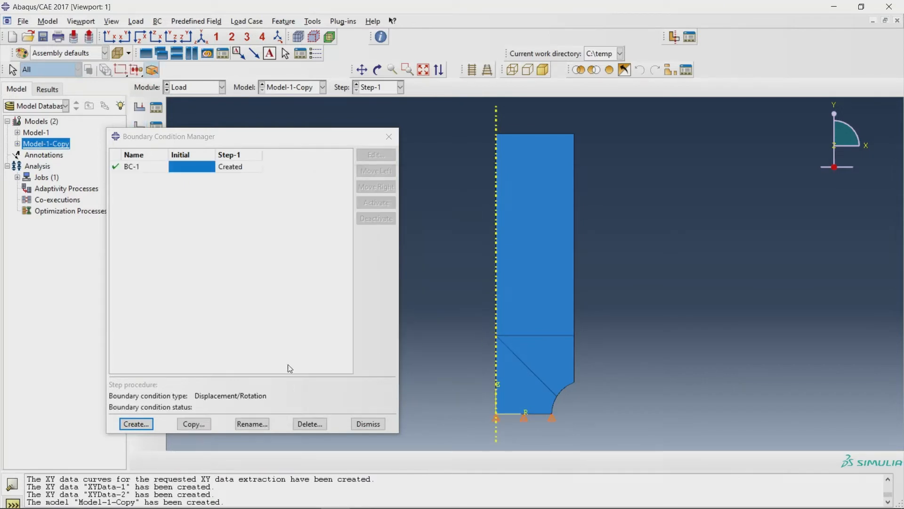
# - Create a Displacement/Rotation boundary condition in Step-1 that fixes U1 on both edges along the symmetry axis
pyautogui.click(137, 424)
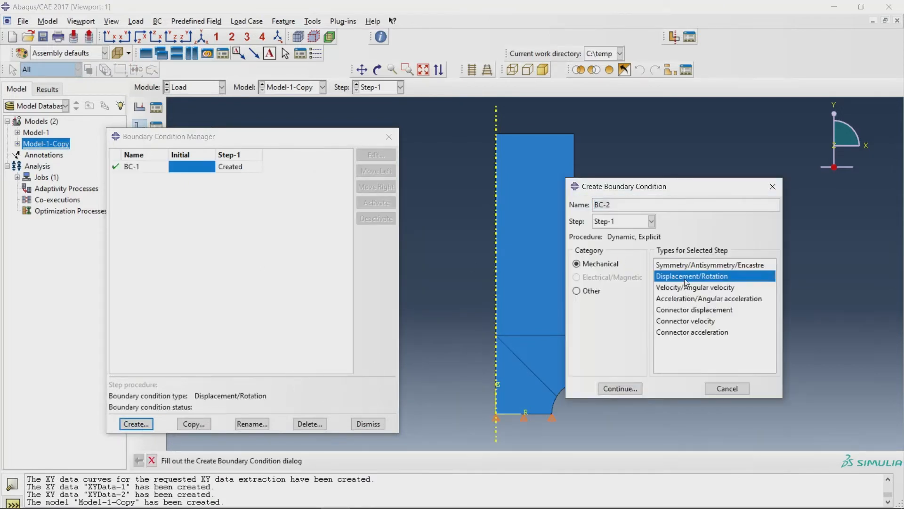
pyautogui.doubleClick(686, 282)
pyautogui.click(498, 327)
pyautogui.write('A')
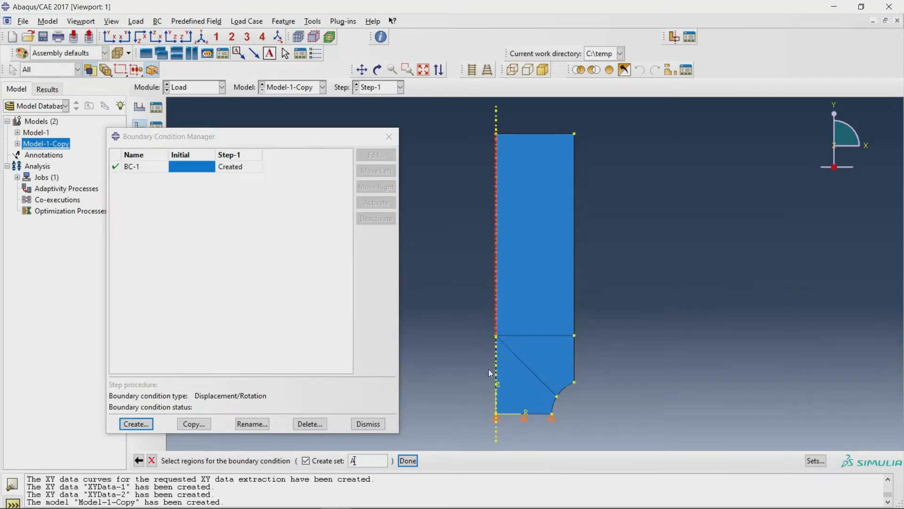
pyautogui.write('AAAAAAA')
pyautogui.click(497, 365)
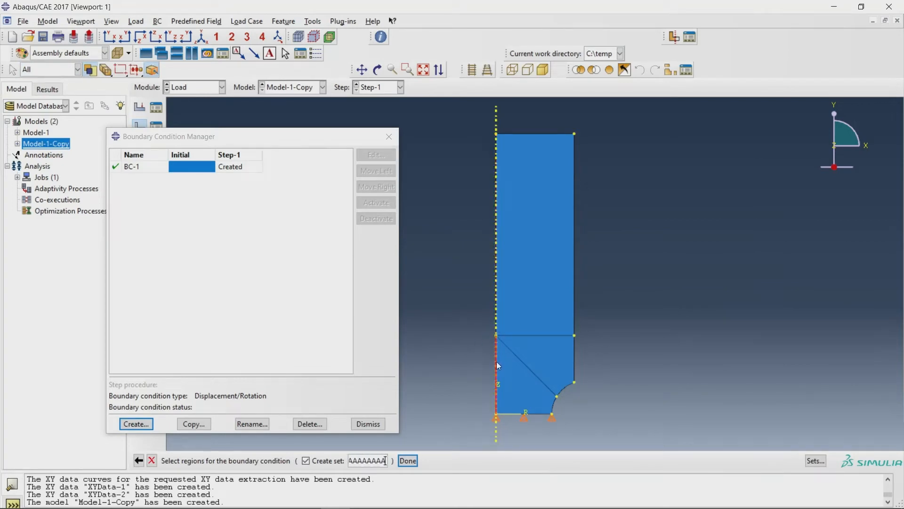
pyautogui.click(494, 316)
pyautogui.keyDown('shift'); pyautogui.click(498, 382); pyautogui.keyUp('shift')
pyautogui.click(408, 461)
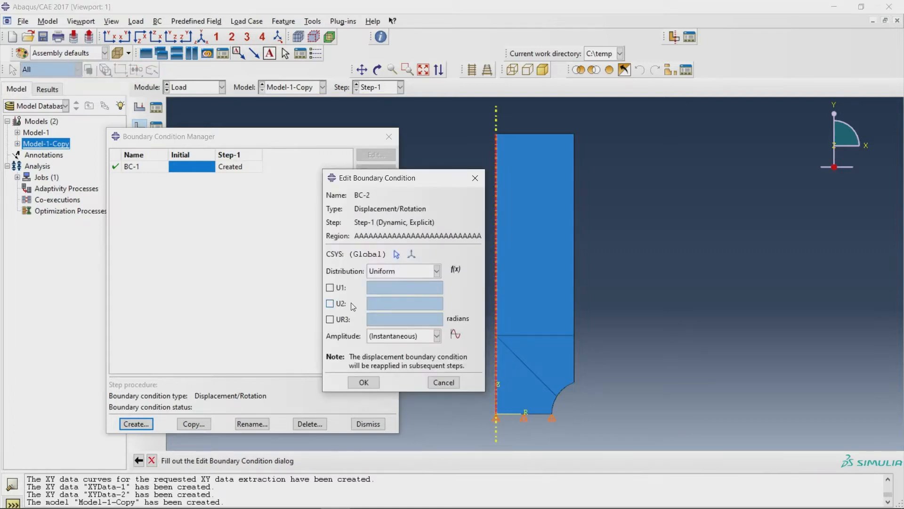
pyautogui.click(335, 288)
pyautogui.click(354, 386)
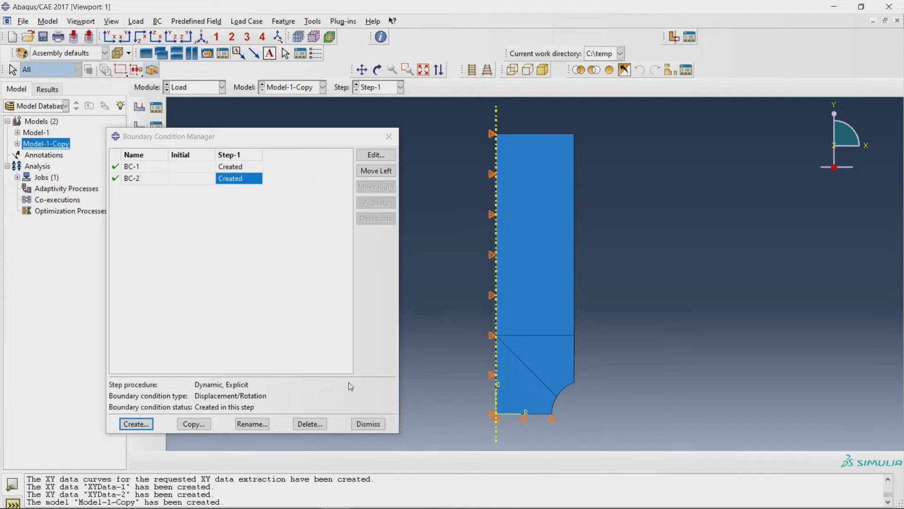
# - Start a Displacement/Rotation boundary condition in Step-1 on the specimen's top edge with U2 set to 2.5
pyautogui.click(136, 423)
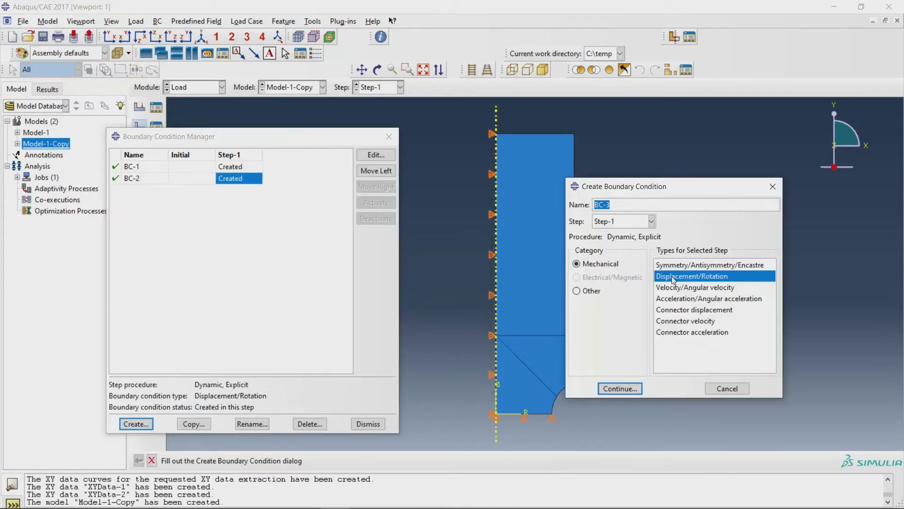
pyautogui.click(617, 388)
pyautogui.click(540, 135)
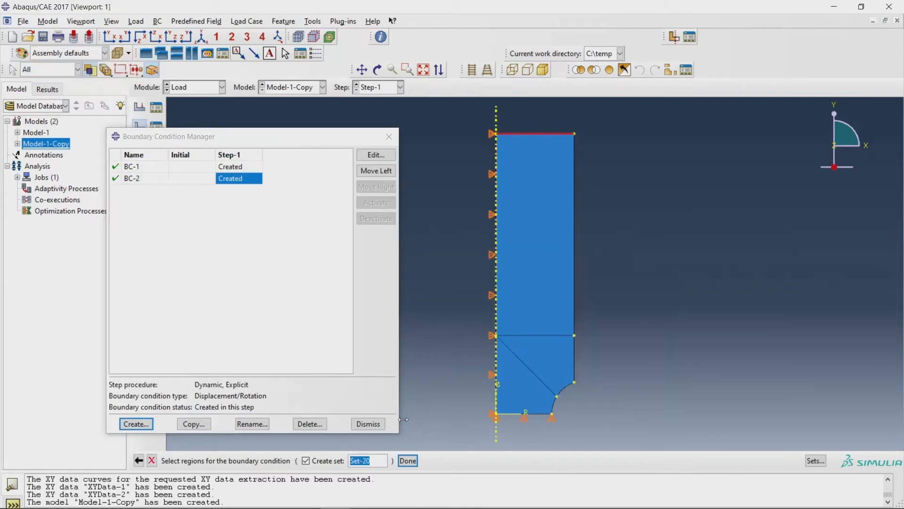
pyautogui.click(406, 461)
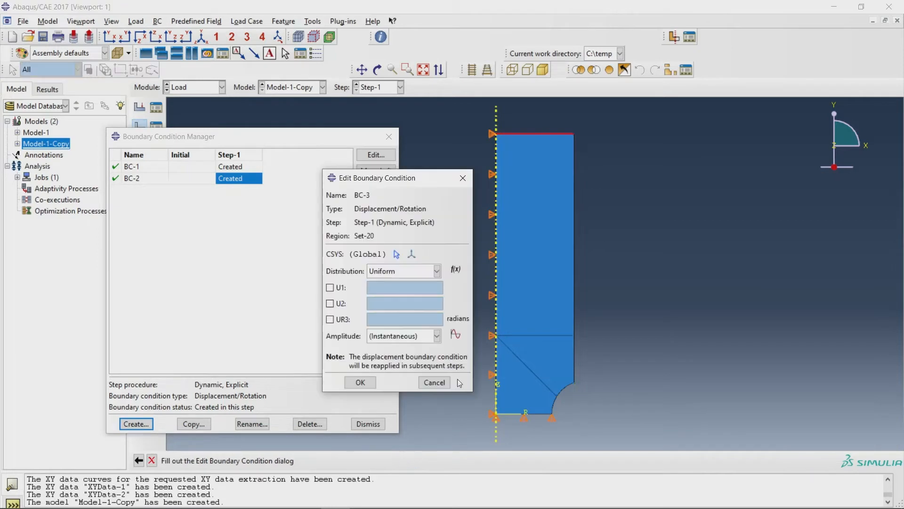
pyautogui.click(330, 304)
pyautogui.write('2.5')
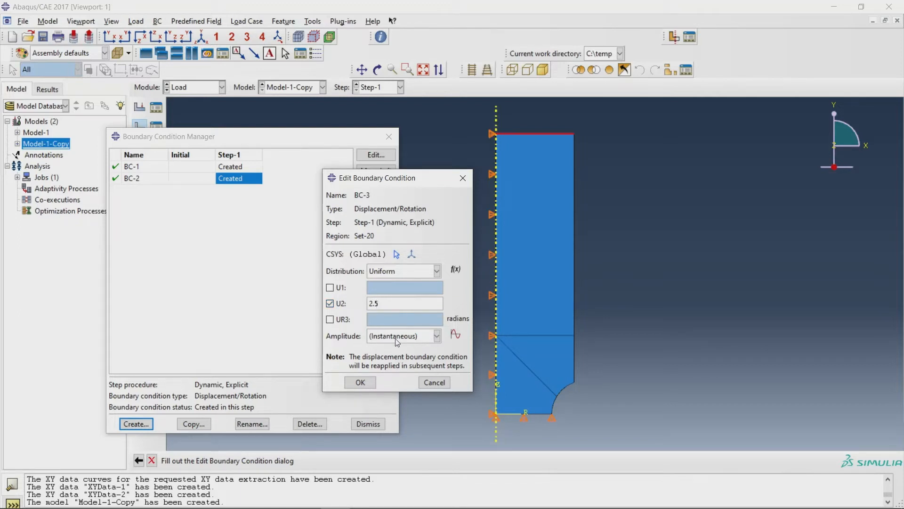
# - Create a Smooth step amplitude running from amplitude 0 at time 0 to amplitude 1 at time 0.01
pyautogui.click(455, 335)
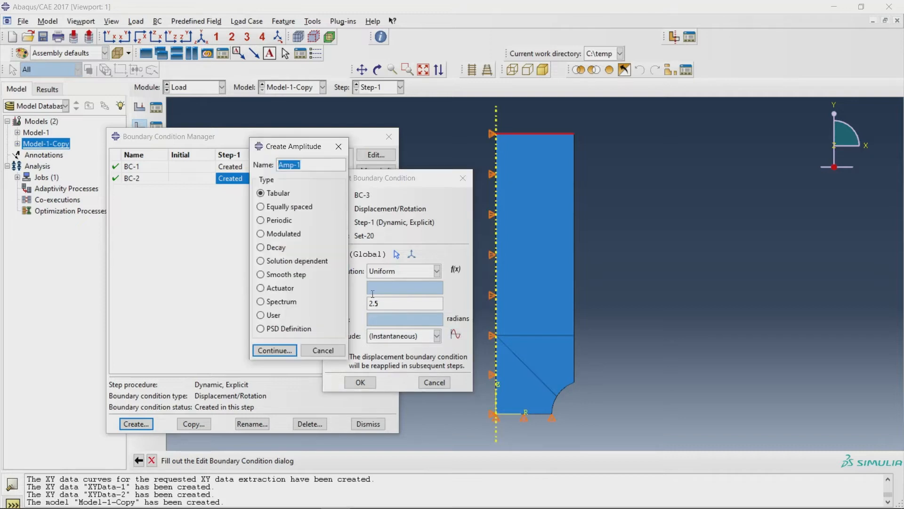
pyautogui.click(278, 274)
pyautogui.click(267, 351)
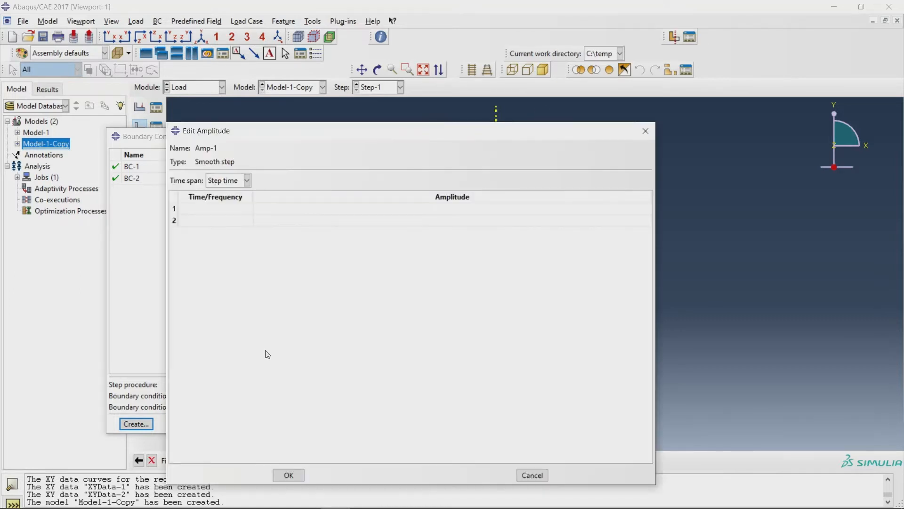
pyautogui.click(213, 208)
pyautogui.press('Tab')
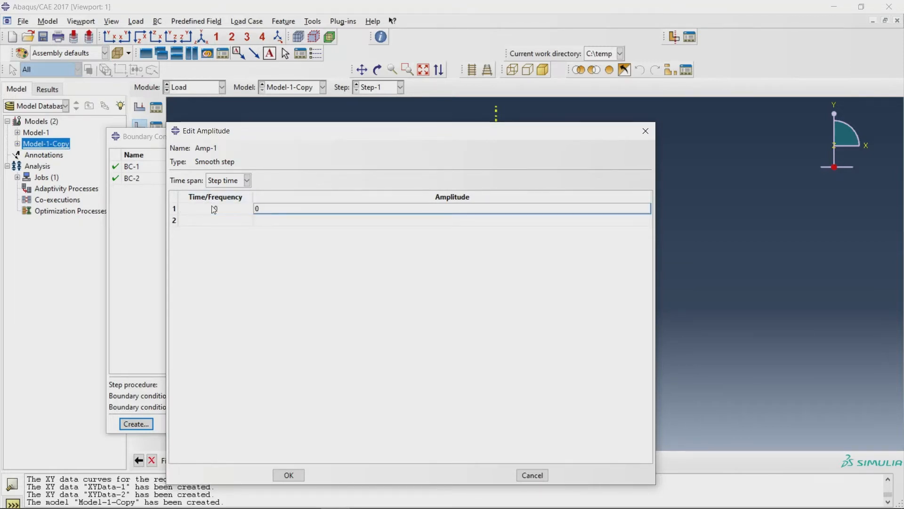
pyautogui.click(209, 220)
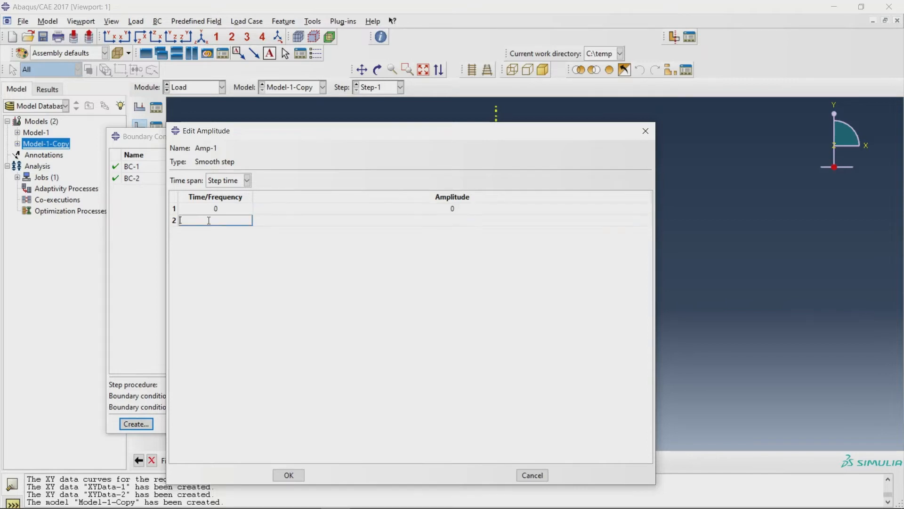
pyautogui.write('.01')
pyautogui.click(382, 224)
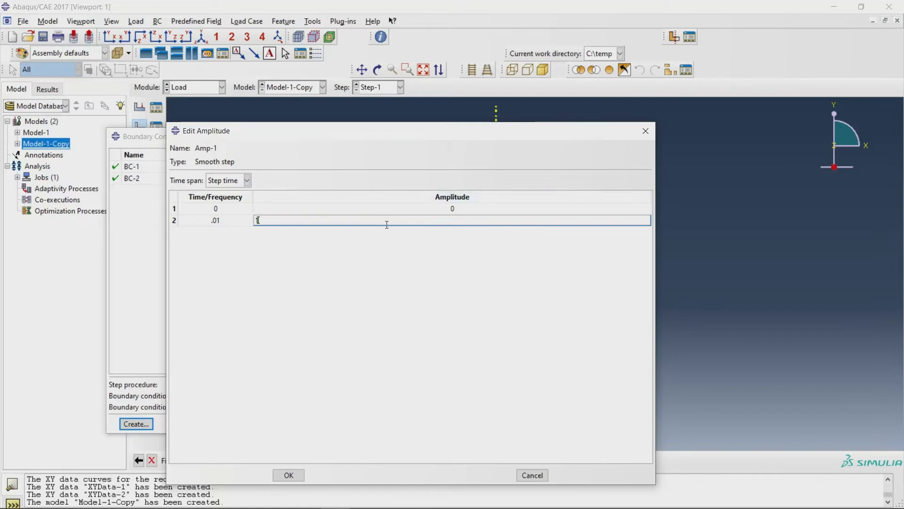
pyautogui.write('1')
pyautogui.press('Return')
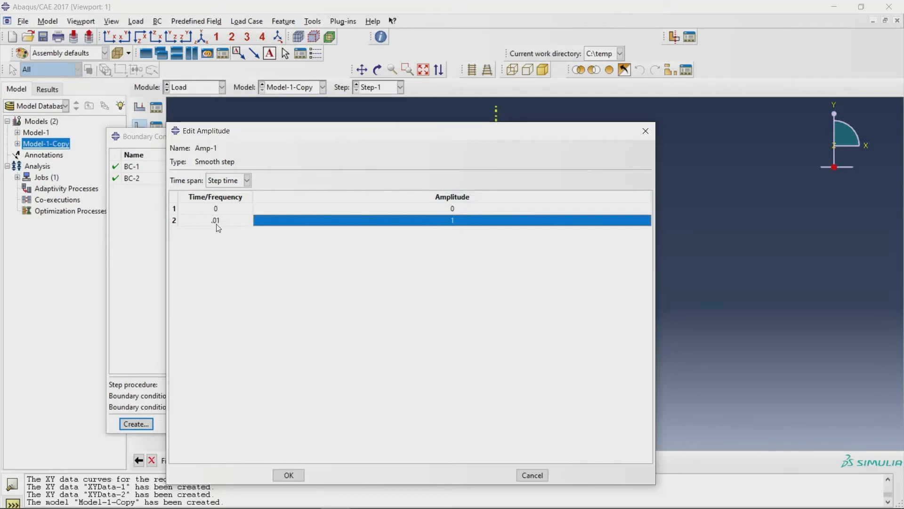
pyautogui.click(289, 475)
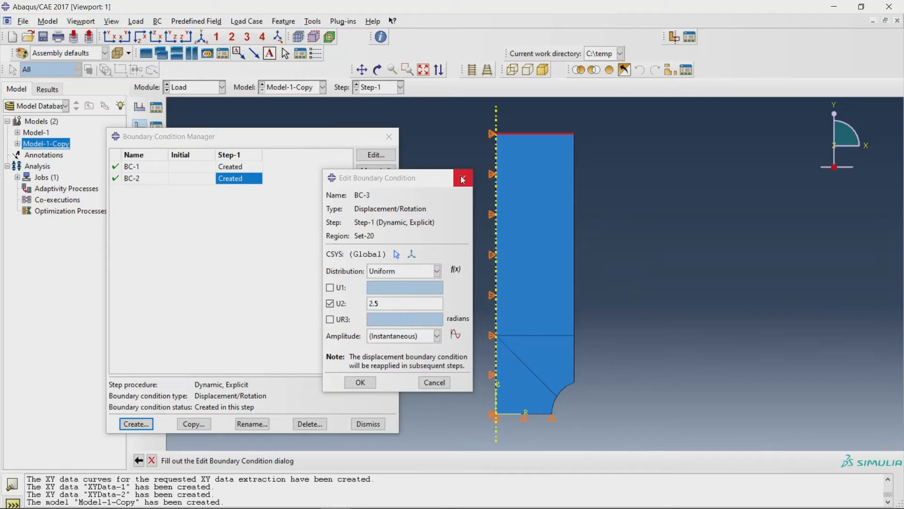
# - Assign the Amp-1 amplitude to the top edge's displacement boundary condition and close the Boundary Condition Manager
pyautogui.click(437, 335)
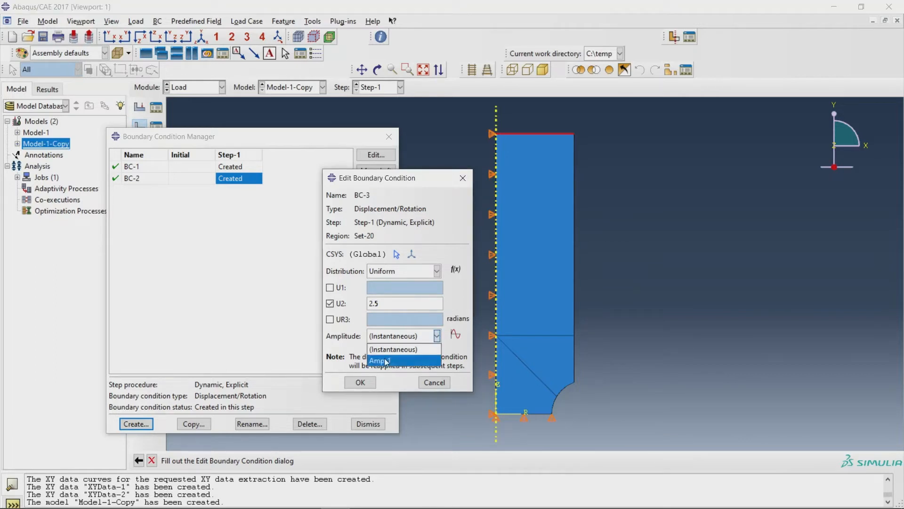
pyautogui.click(385, 360)
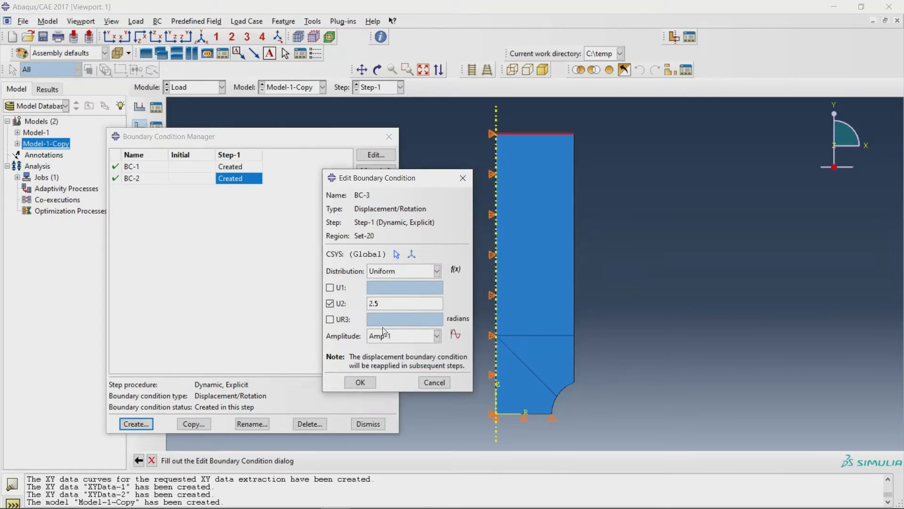
pyautogui.click(361, 382)
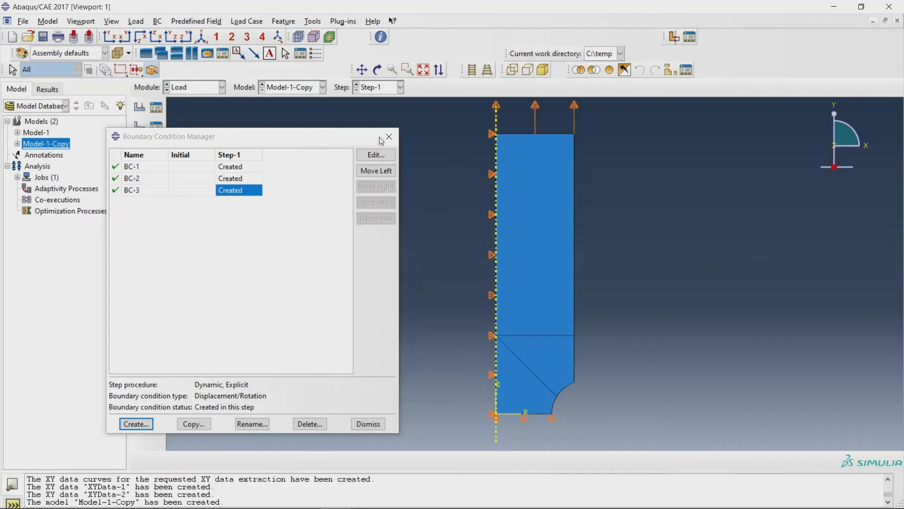
pyautogui.click(389, 137)
# - Assign Explicit linear Axisymmetric Stress elements to all faces of the specimen in the Mesh module, keeping the default element controls
pyautogui.click(201, 89)
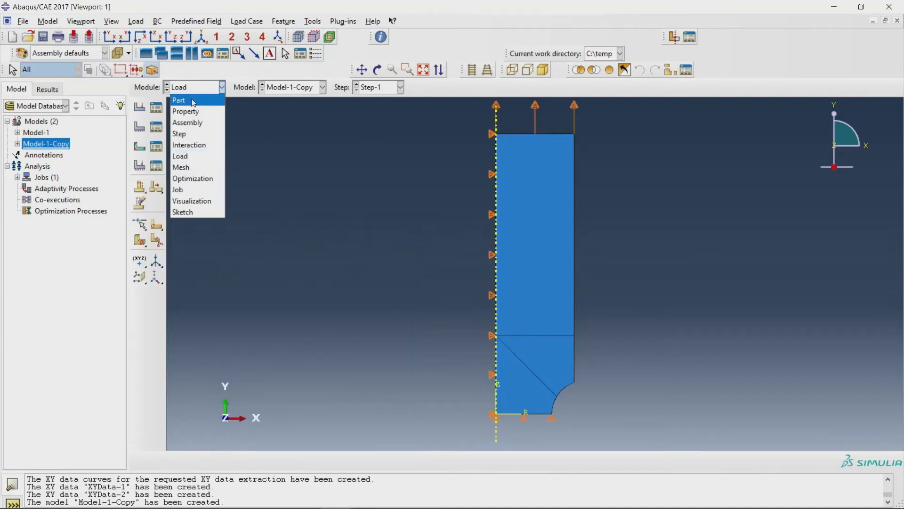
pyautogui.click(186, 168)
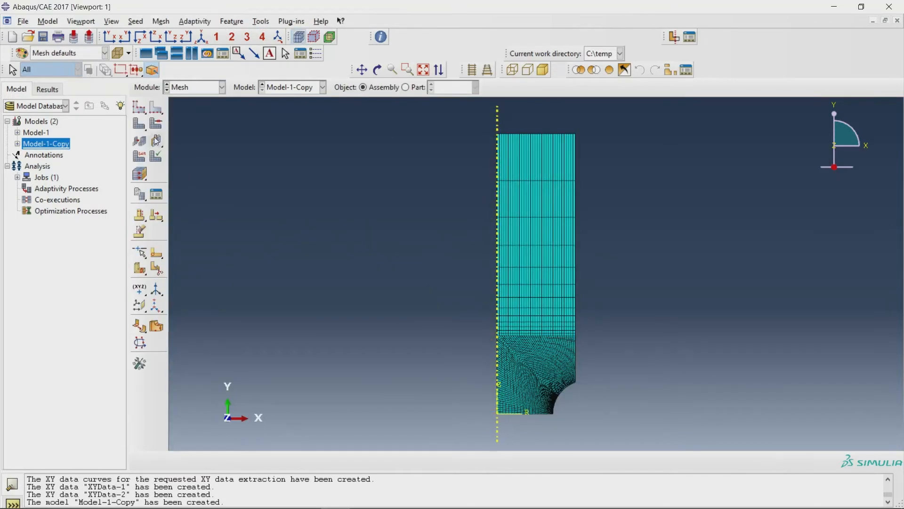
pyautogui.click(139, 157)
pyautogui.click(530, 391)
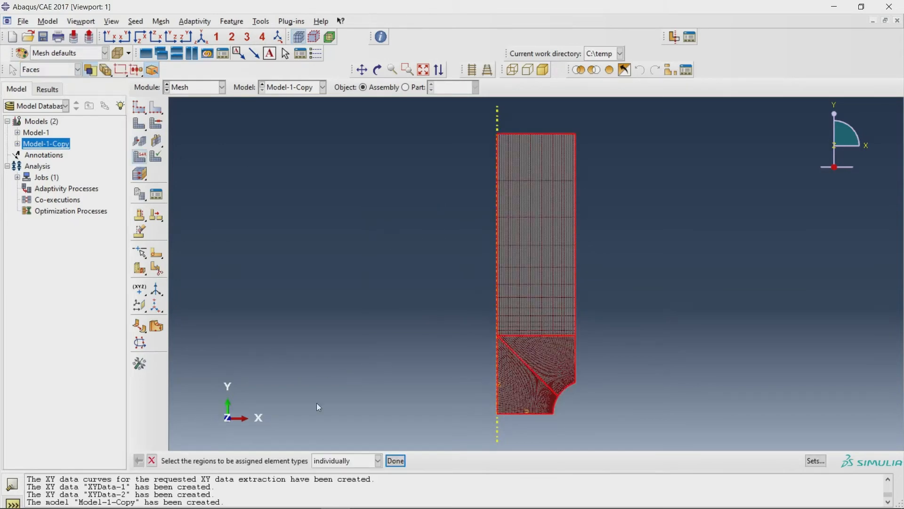
pyautogui.click(396, 460)
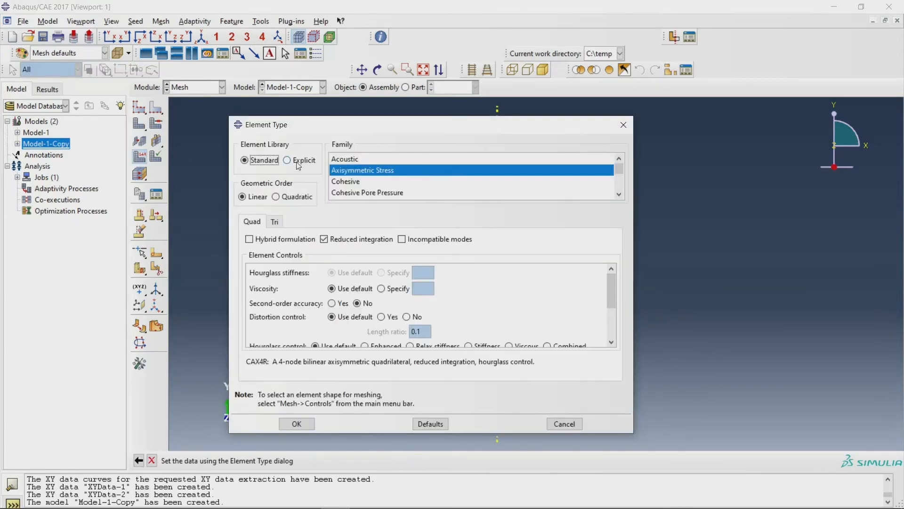
pyautogui.click(297, 161)
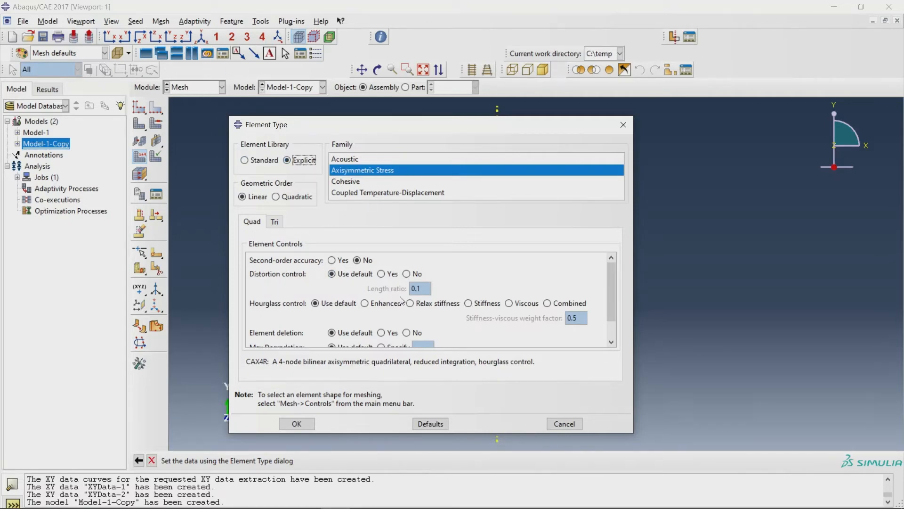
pyautogui.scroll(-1, 340, 325)
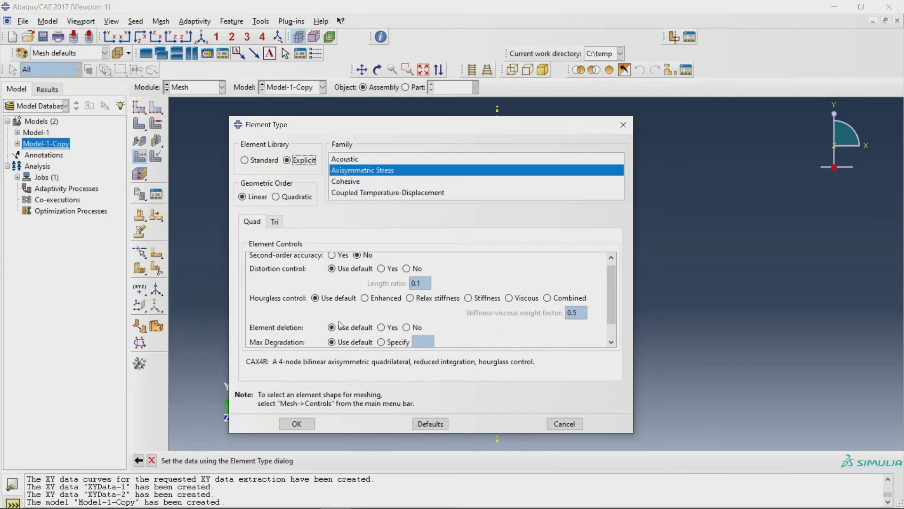
pyautogui.click(297, 424)
# - Switch to the Job module and create a job named ABQSexplct from Model-1-Copy
pyautogui.click(198, 87)
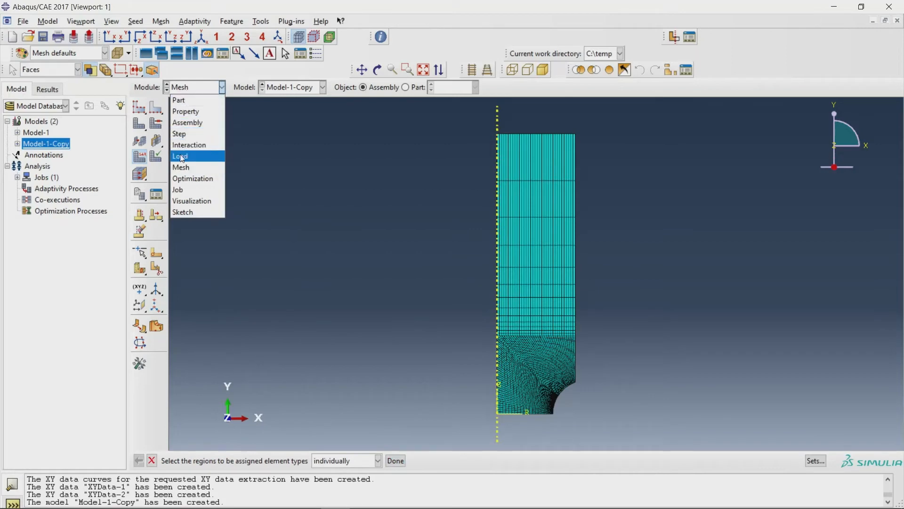
pyautogui.click(178, 189)
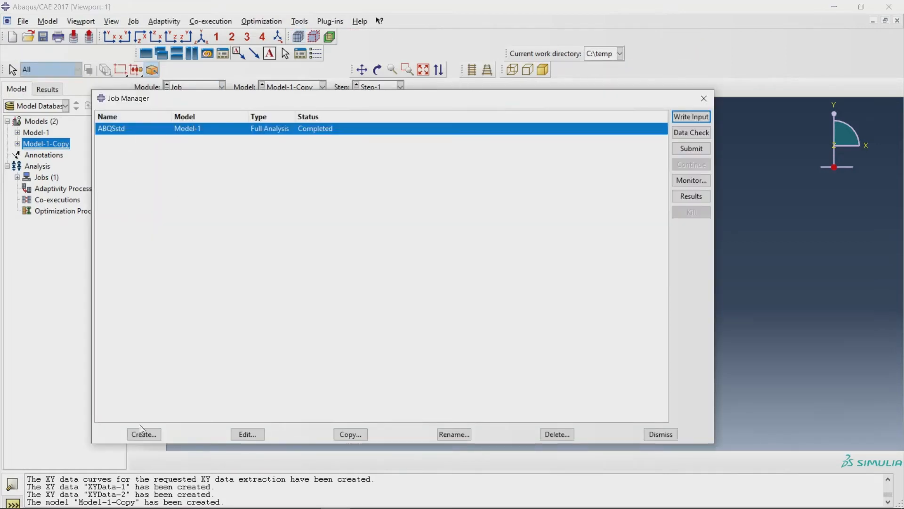
pyautogui.click(138, 436)
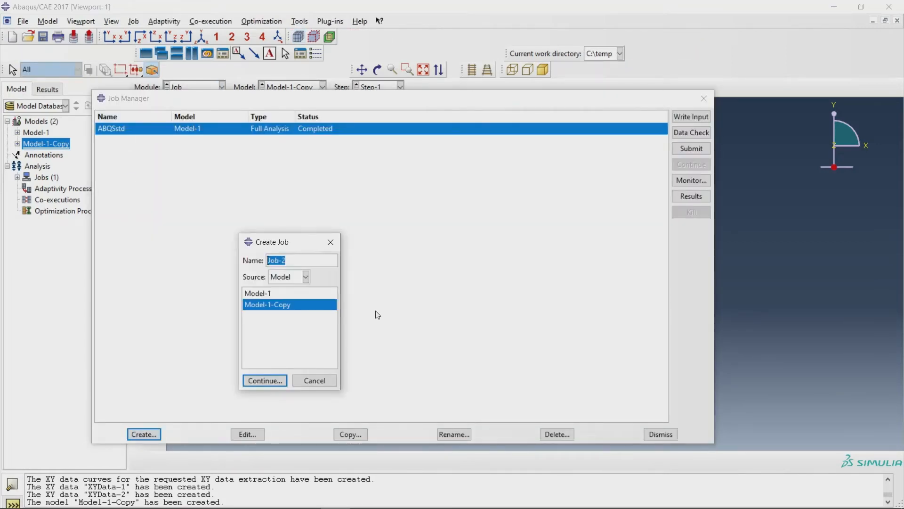
pyautogui.write('ABQSexplct')
pyautogui.click(271, 379)
# - Enable multiple processors for the ABQSexplct job and set their number to 12
pyautogui.click(474, 173)
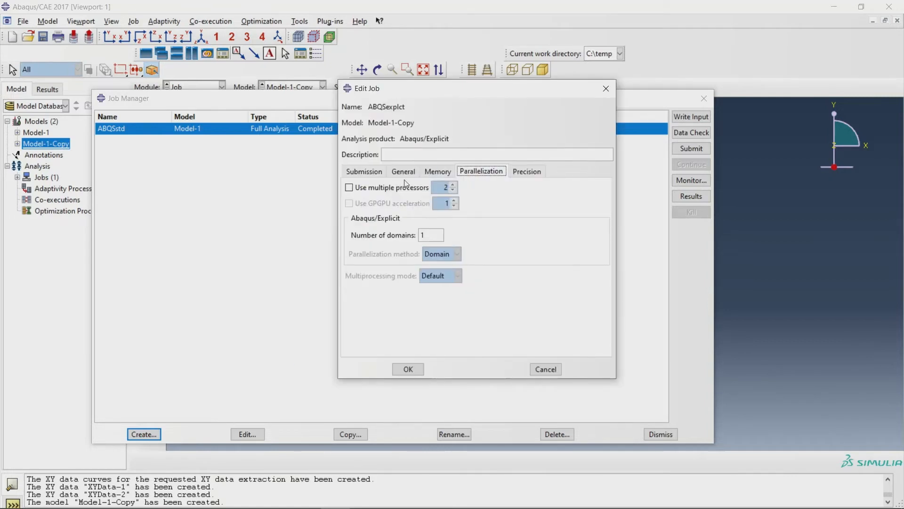
pyautogui.click(404, 188)
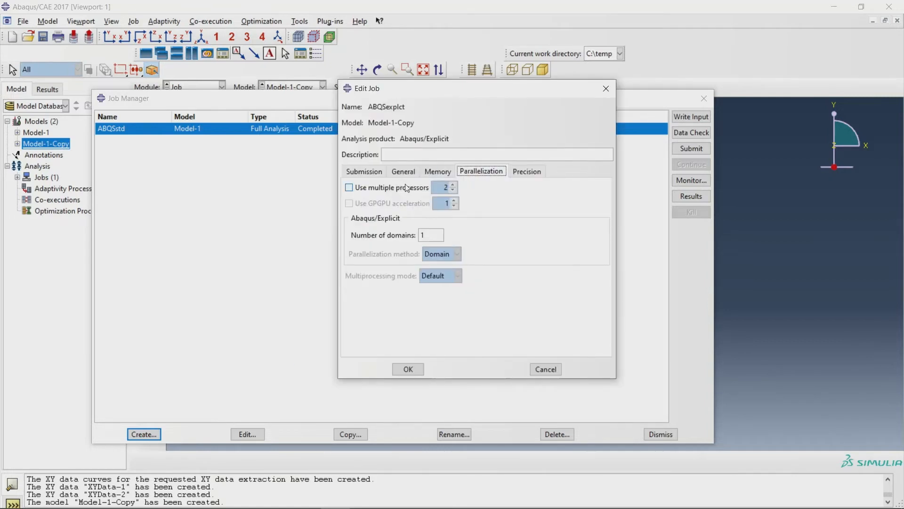
pyautogui.click(454, 185)
pyautogui.click(454, 186)
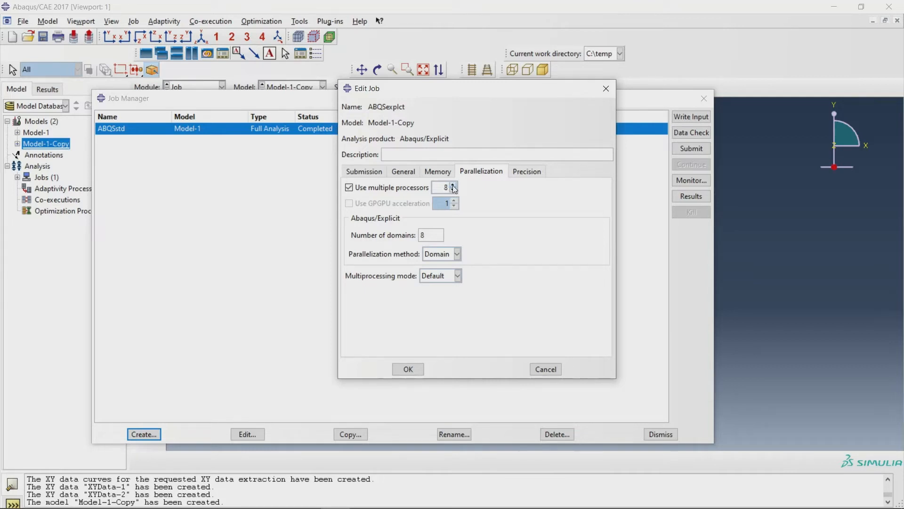
pyautogui.click(454, 185)
pyautogui.click(453, 185)
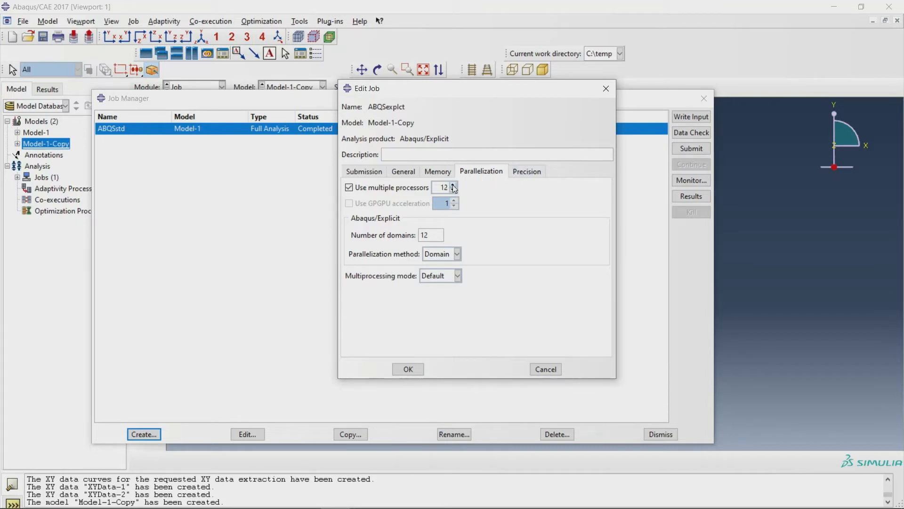
pyautogui.click(524, 175)
pyautogui.click(528, 188)
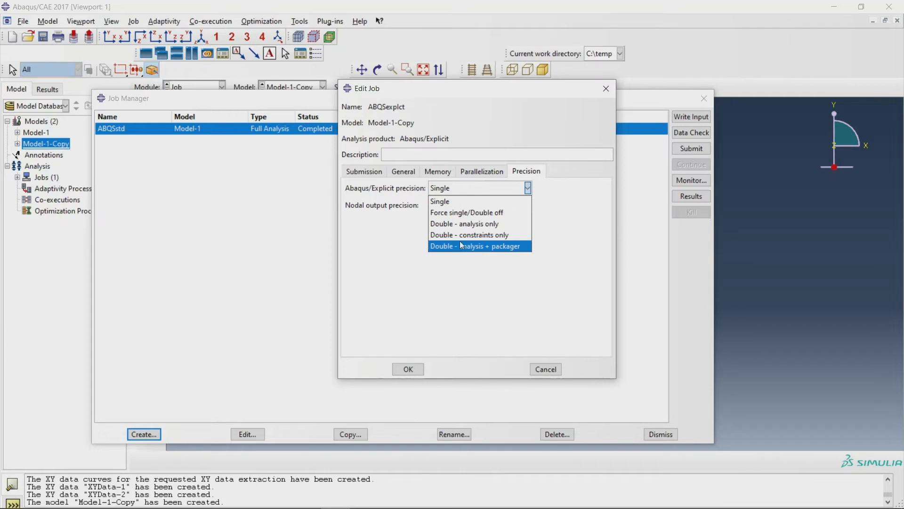
pyautogui.click(495, 168)
pyautogui.click(495, 172)
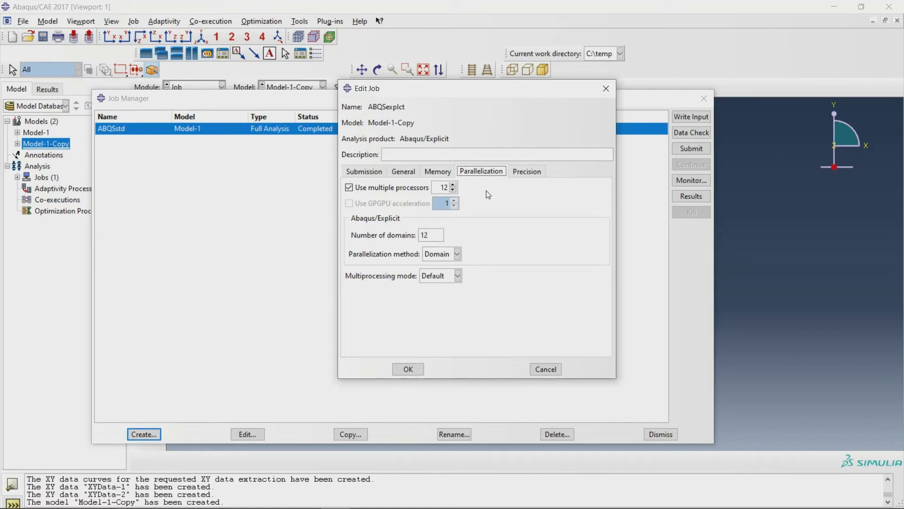
pyautogui.doubleClick(441, 187)
# - Set the job's Abaqus/Explicit precision to Double - analysis + packager and nodal output precision to Full, and confirm the job settings
pyautogui.click(528, 172)
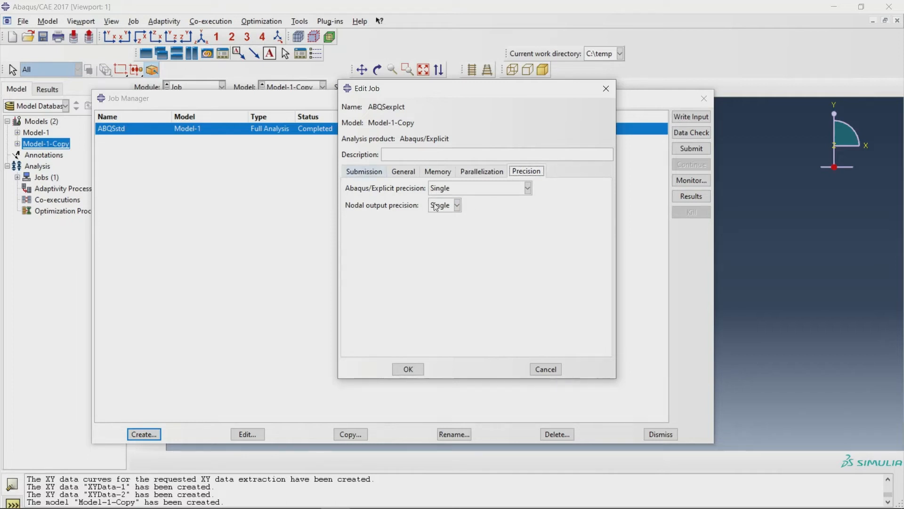
pyautogui.click(514, 189)
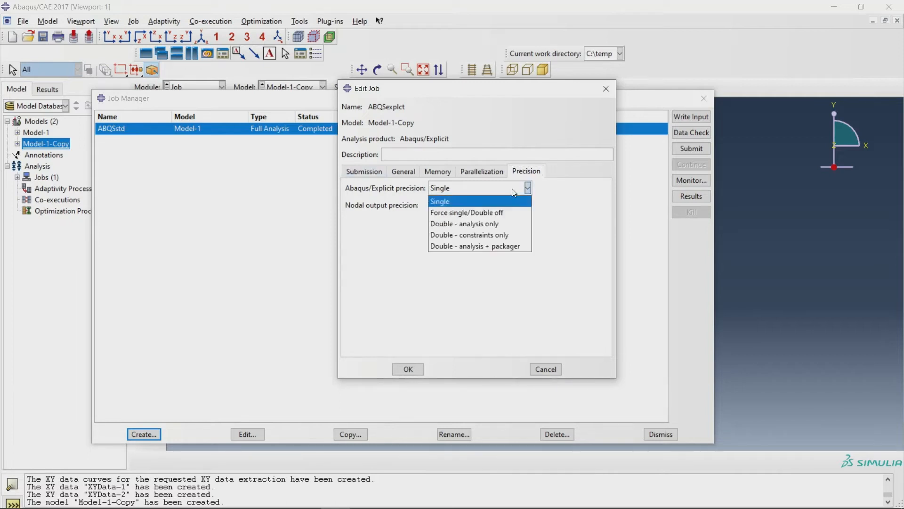
pyautogui.click(475, 247)
pyautogui.click(442, 205)
pyautogui.click(436, 236)
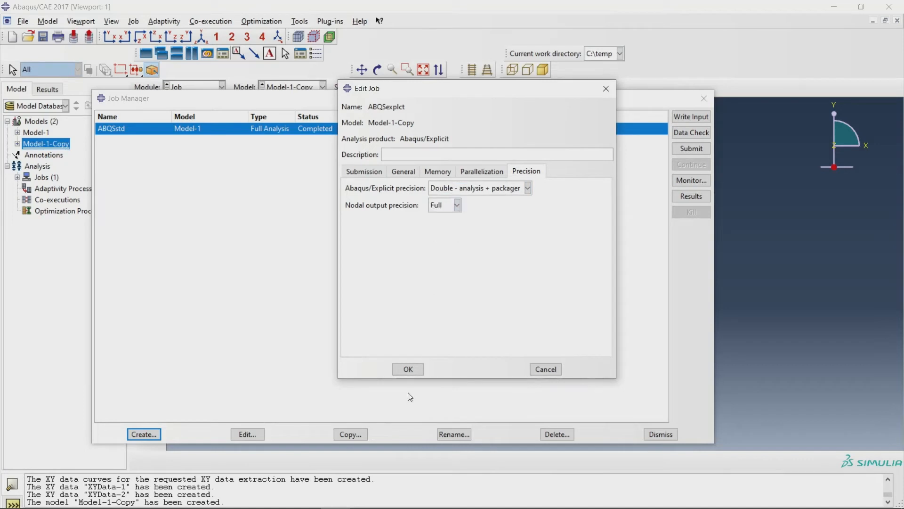
pyautogui.click(408, 368)
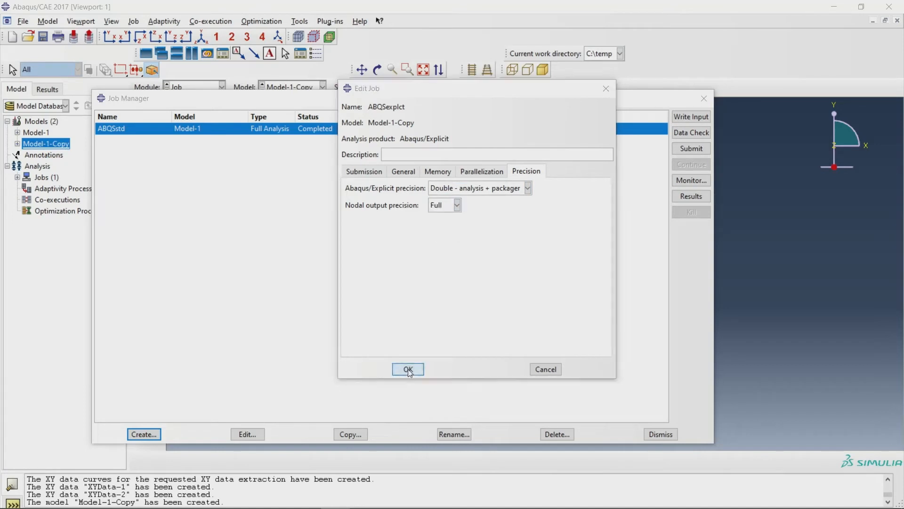
# - Submit the ABQSexplct job and open its monitor, enlarging the window and the increment table
pyautogui.click(691, 148)
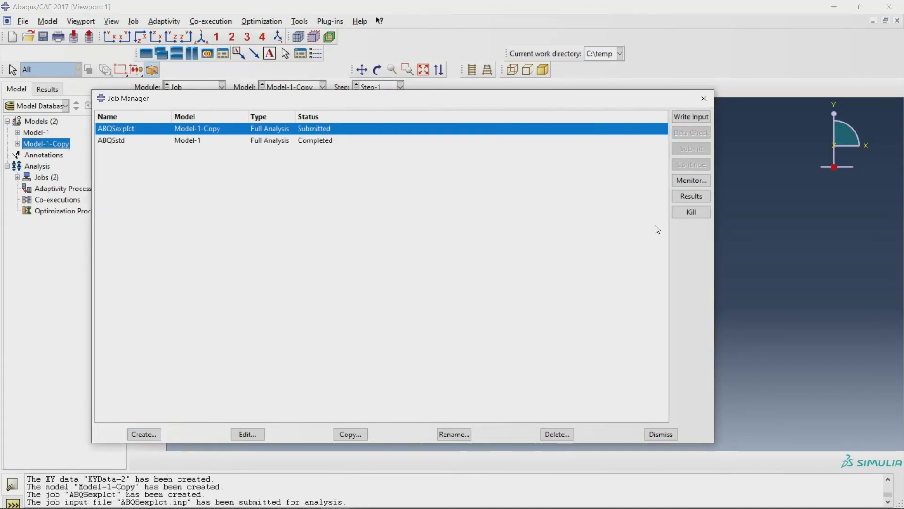
pyautogui.click(691, 180)
pyautogui.moveTo(193, 103); pyautogui.dragTo(331, 91)
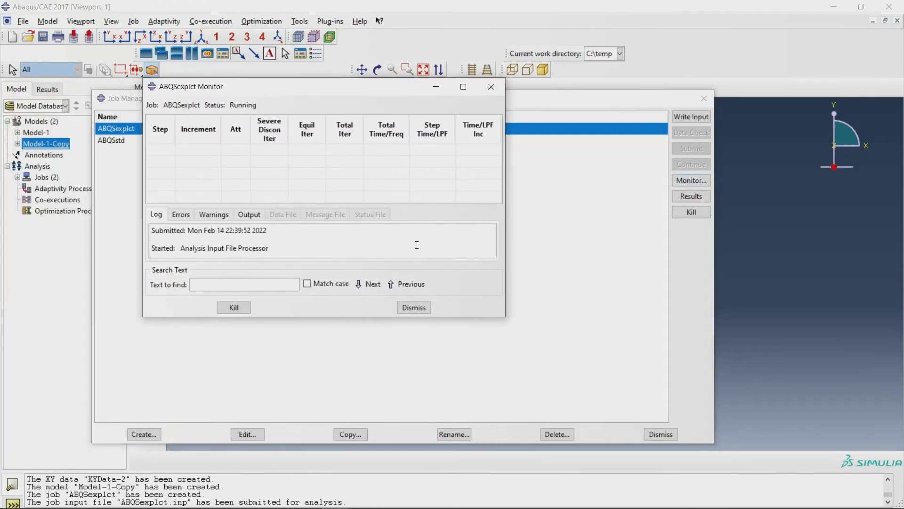
pyautogui.moveTo(505, 320); pyautogui.dragTo(625, 392)
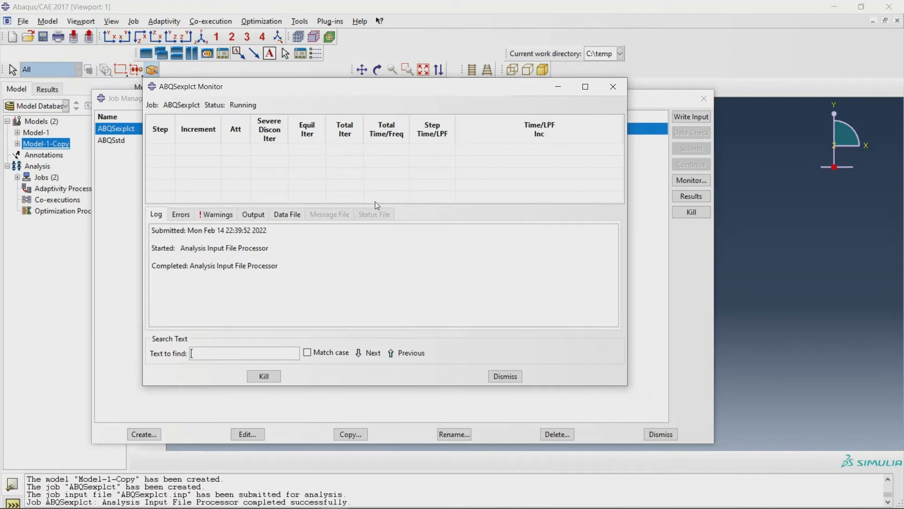
pyautogui.moveTo(375, 205); pyautogui.dragTo(362, 278)
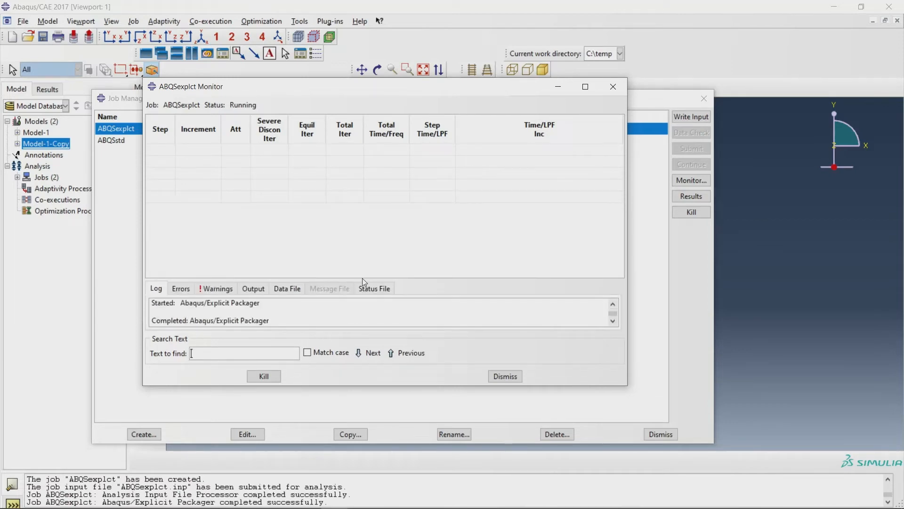
# - Read the warnings and check the errors of the running ABQSexplct job, resizing the monitor to show the full text
pyautogui.click(213, 289)
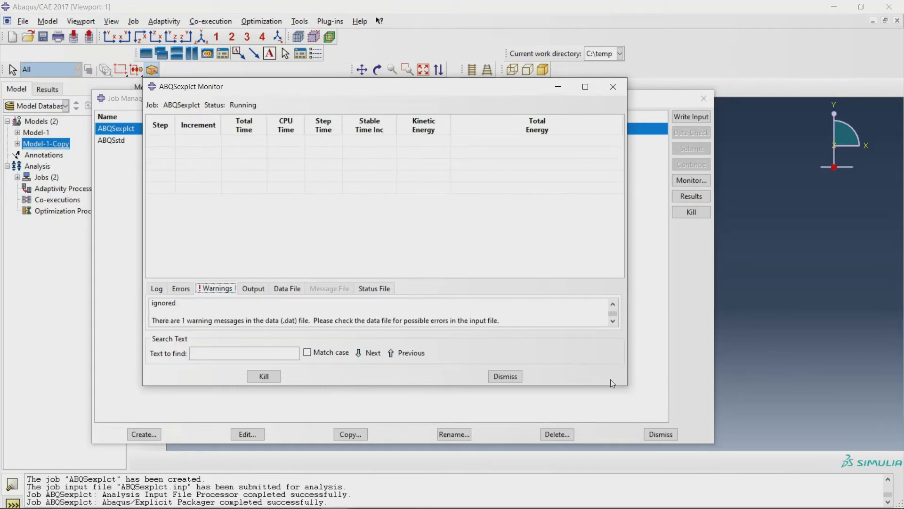
pyautogui.moveTo(622, 385); pyautogui.dragTo(641, 421)
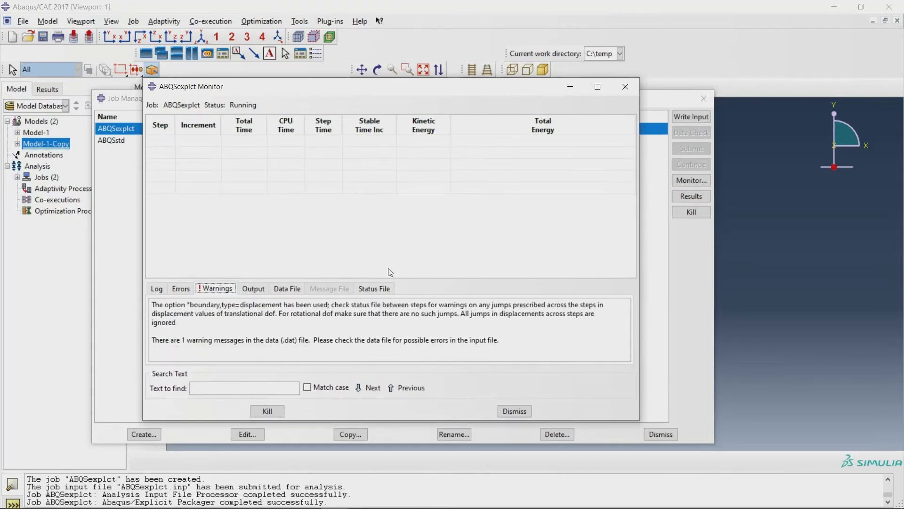
pyautogui.moveTo(363, 277); pyautogui.dragTo(363, 260)
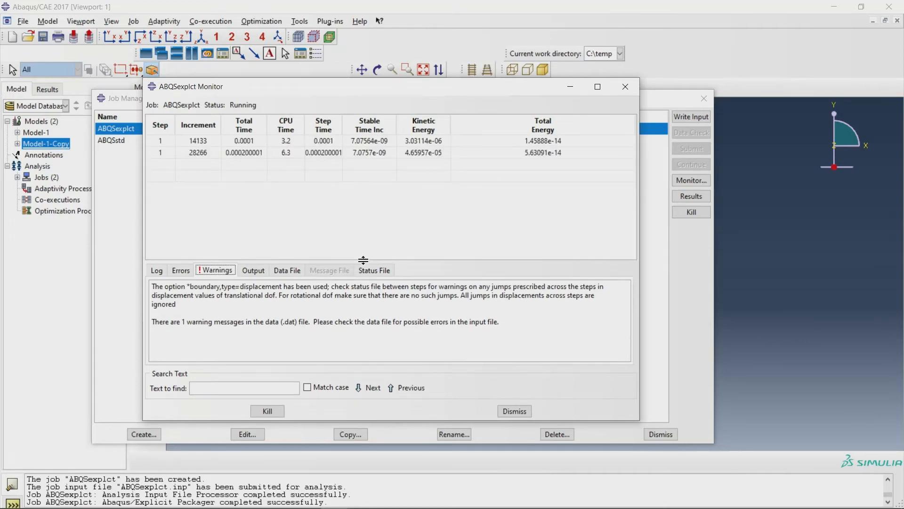
pyautogui.moveTo(168, 290); pyautogui.dragTo(443, 305)
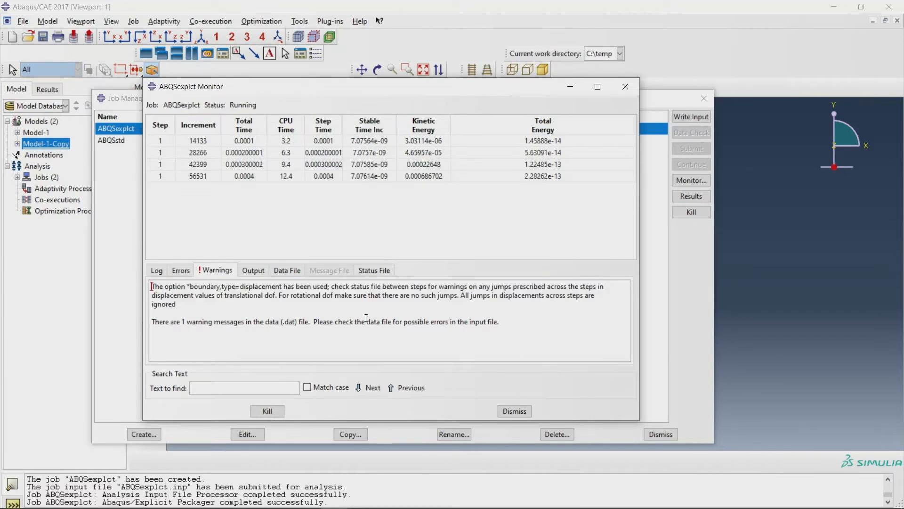
pyautogui.moveTo(499, 321); pyautogui.dragTo(384, 293)
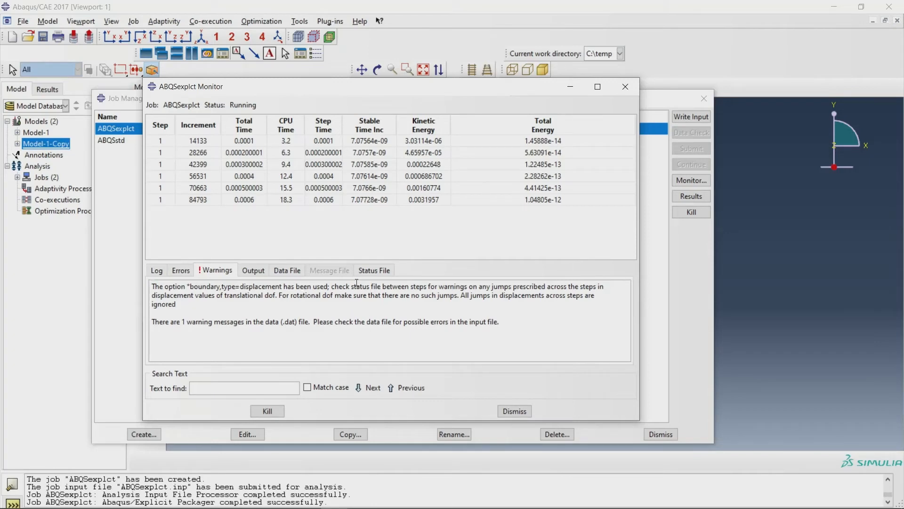
pyautogui.moveTo(307, 287); pyautogui.dragTo(315, 295)
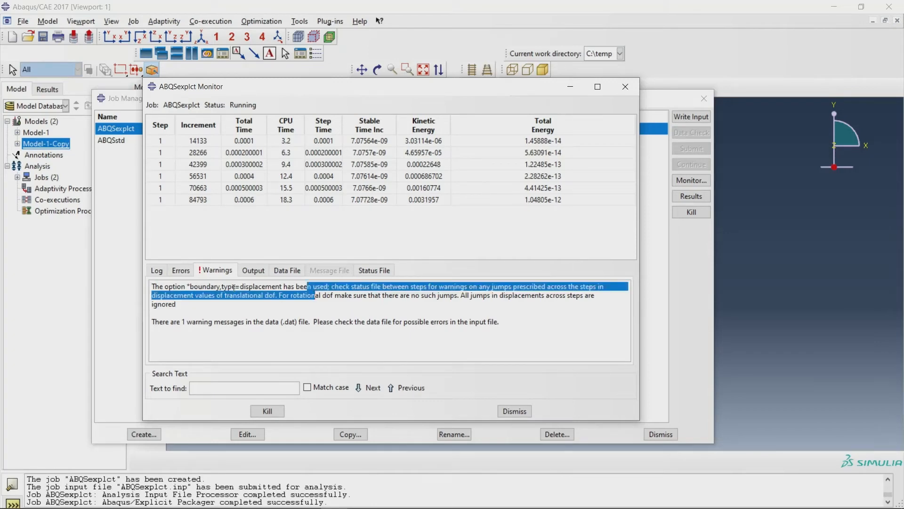
pyautogui.click(181, 271)
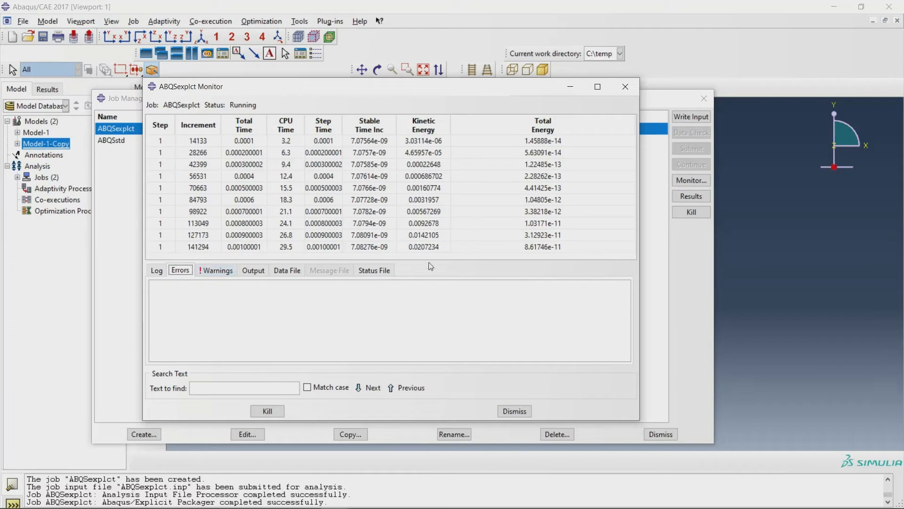
# - Reposition and widen the ABQSexplct monitor and extend its increment table to follow the analysis progress
pyautogui.moveTo(365, 90); pyautogui.dragTo(325, 60)
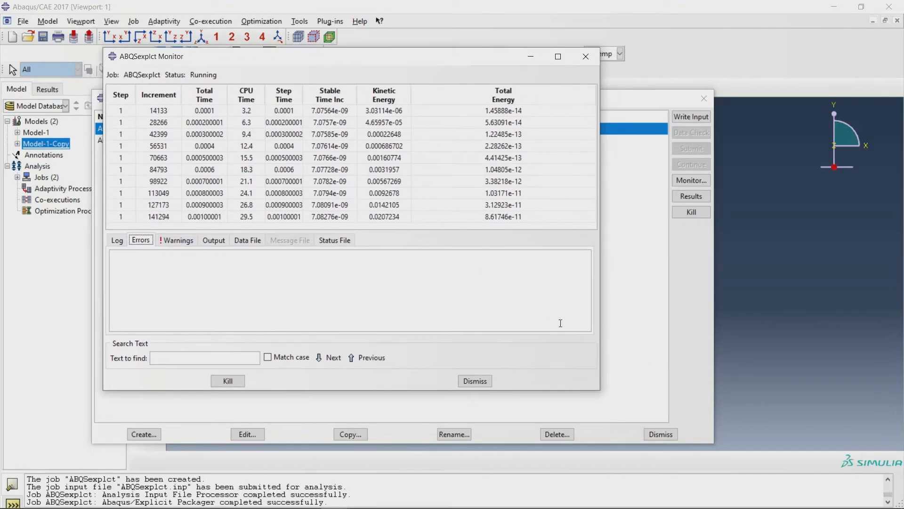
pyautogui.moveTo(600, 390); pyautogui.dragTo(738, 423)
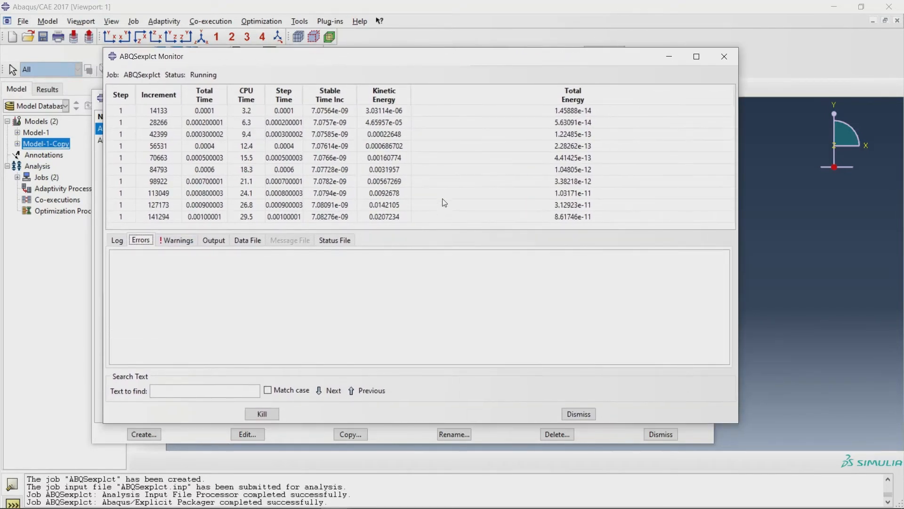
pyautogui.moveTo(434, 247); pyautogui.dragTo(434, 263)
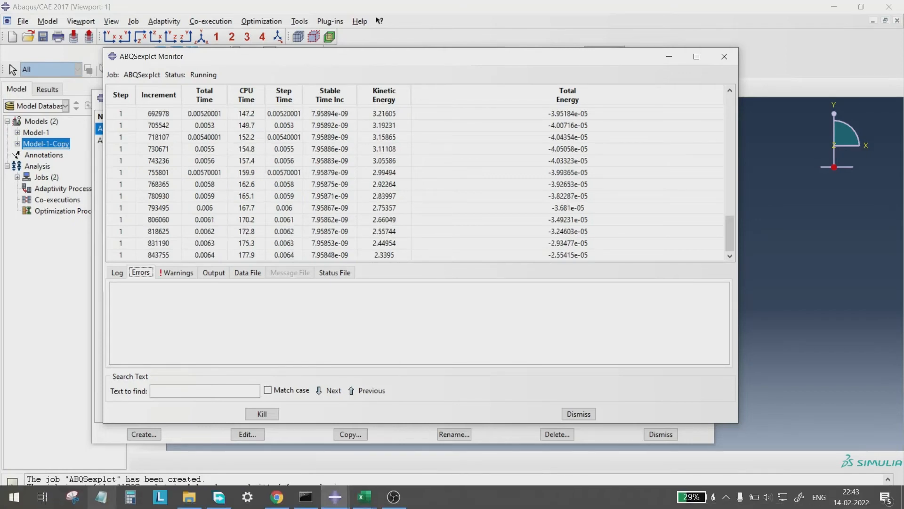
# - Switch to AMD System Monitor, place it beside the job monitor and expand the CPU details to examine per-core load
pyautogui.click(14, 497)
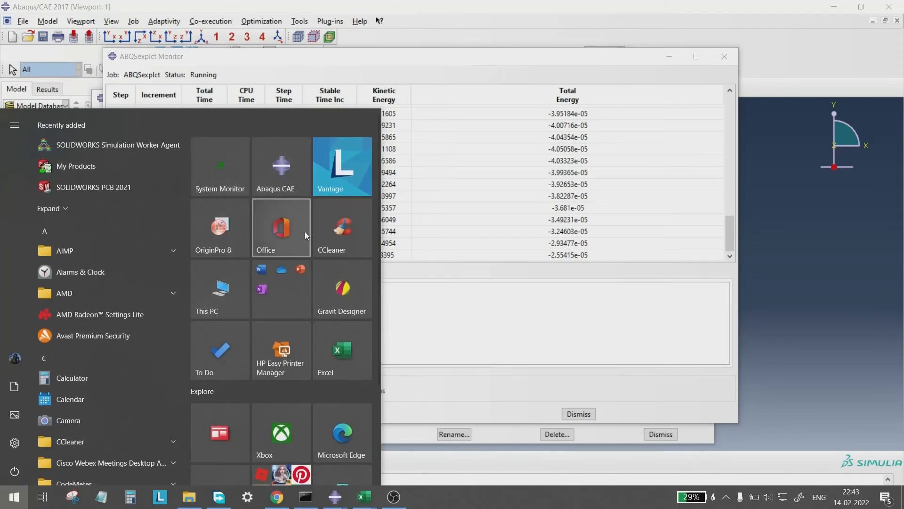
pyautogui.click(239, 176)
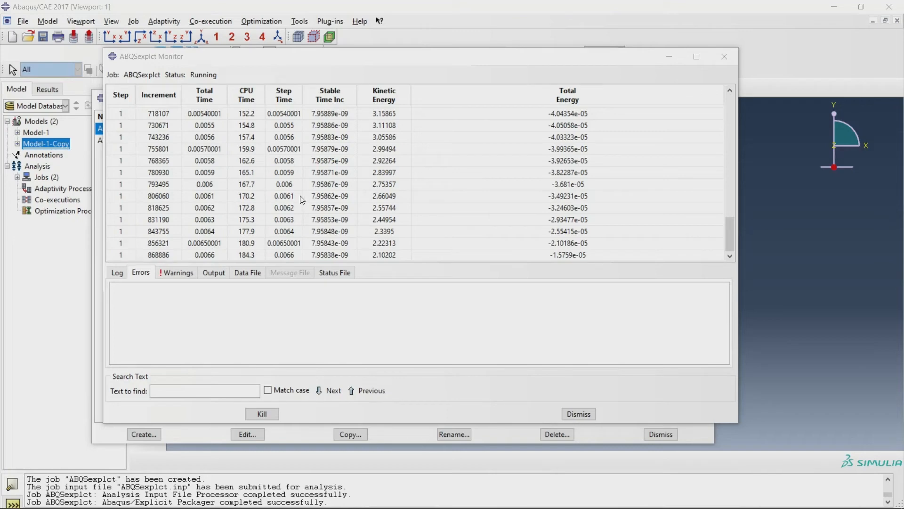
pyautogui.moveTo(43, 506)
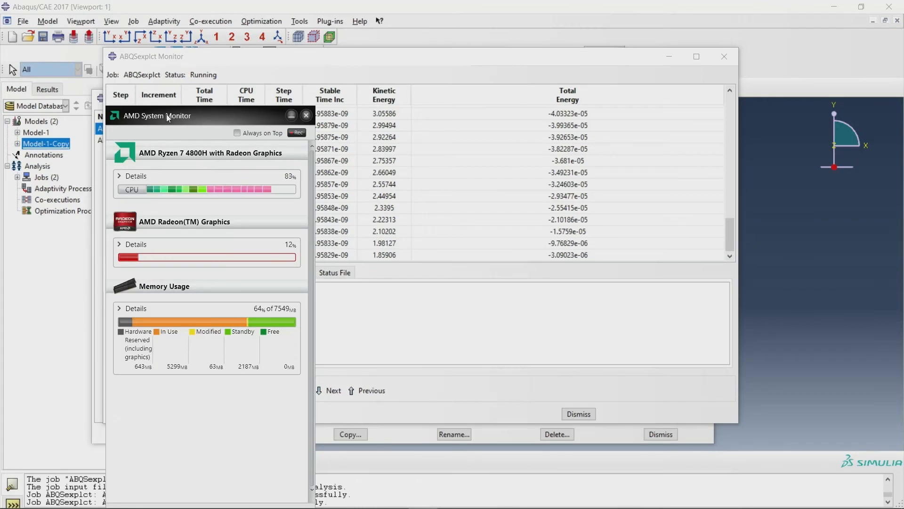
pyautogui.moveTo(168, 118); pyautogui.dragTo(605, 64)
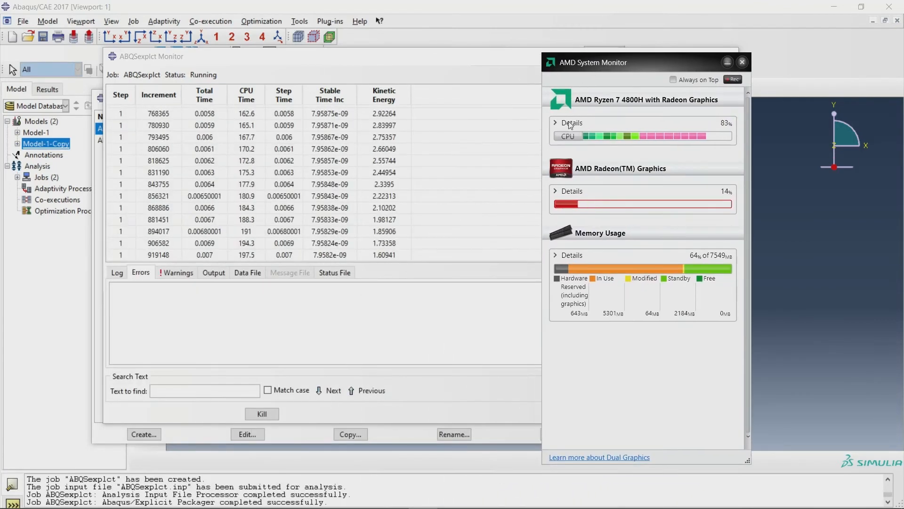
pyautogui.click(571, 123)
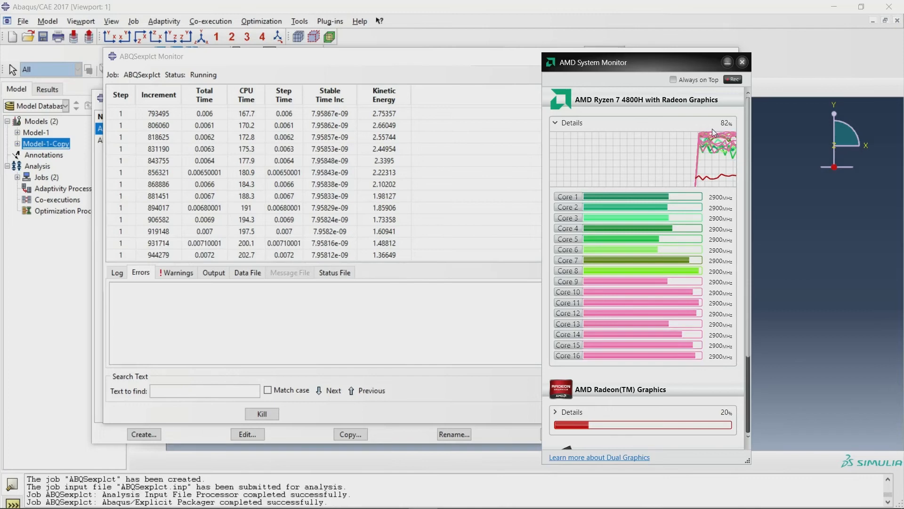
# - Return to the Abaqus job monitor and kill the running ABQSexplct job
pyautogui.click(420, 275)
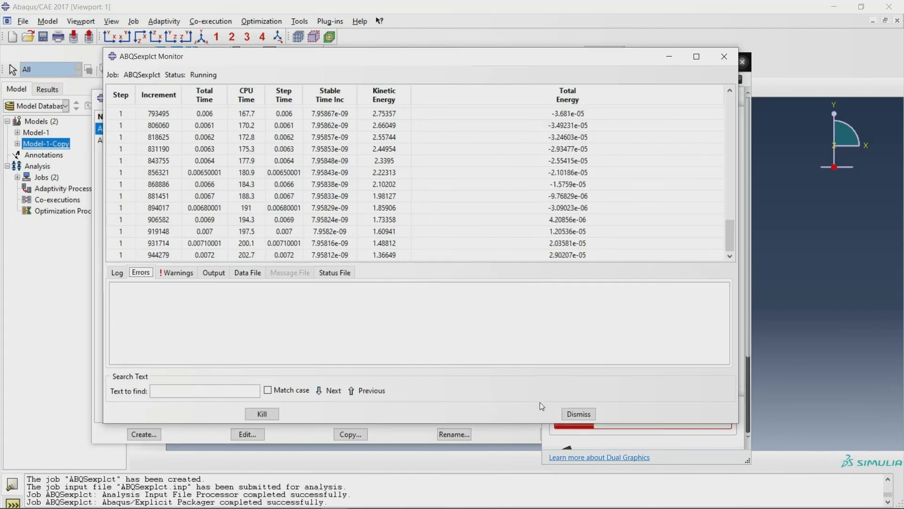
pyautogui.click(262, 414)
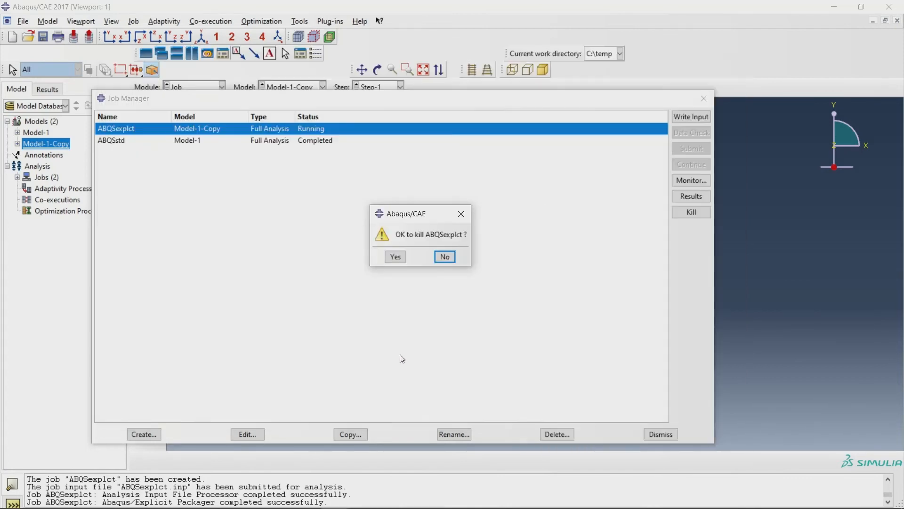
pyautogui.click(395, 258)
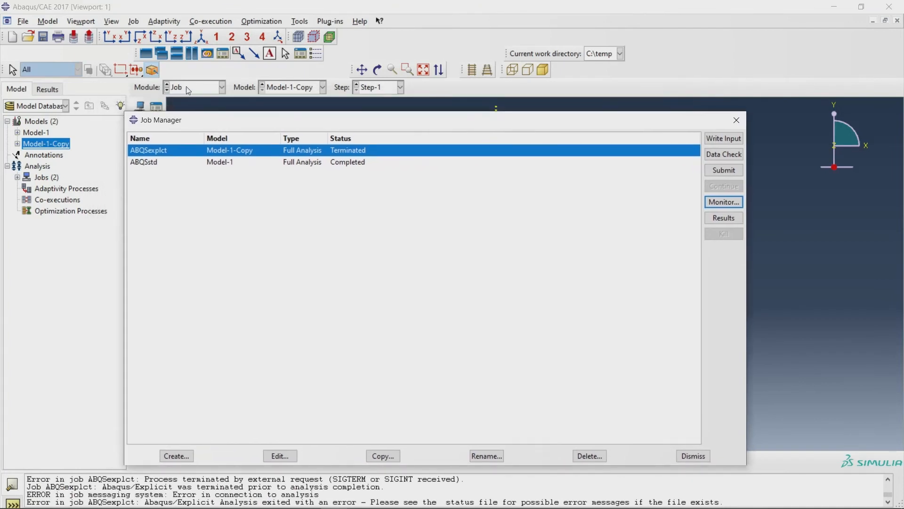
# - Add semi-automatic mass scaling by a factor of 100 to Step-1, applied to the whole model at the beginning of the step
pyautogui.click(188, 87)
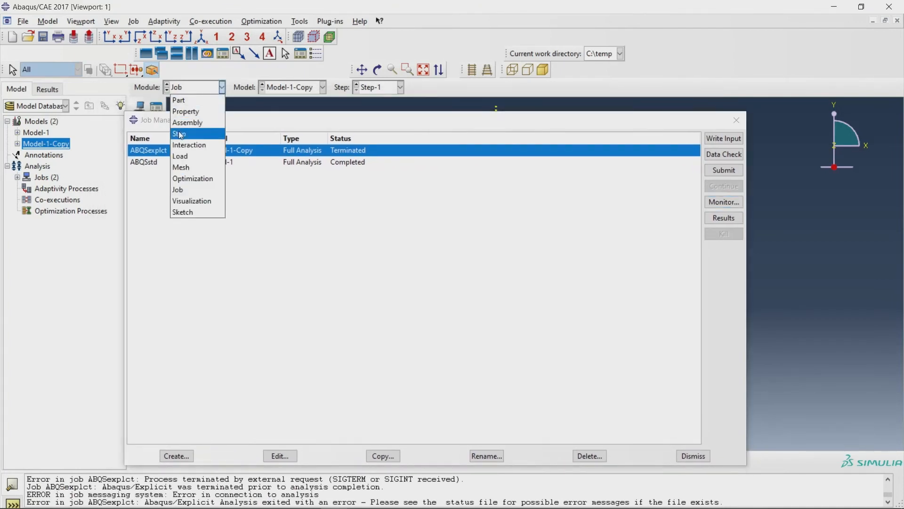
pyautogui.click(178, 130)
pyautogui.click(156, 109)
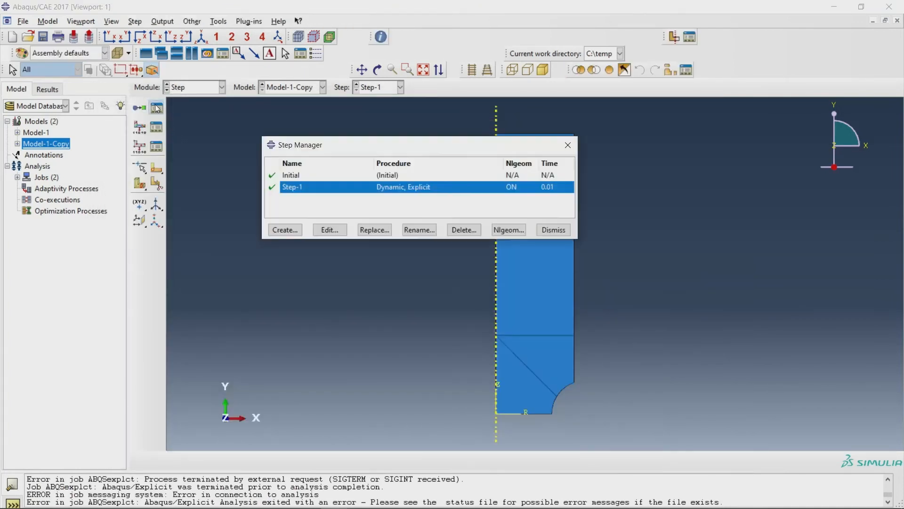
pyautogui.doubleClick(428, 187)
pyautogui.click(312, 177)
pyautogui.click(362, 178)
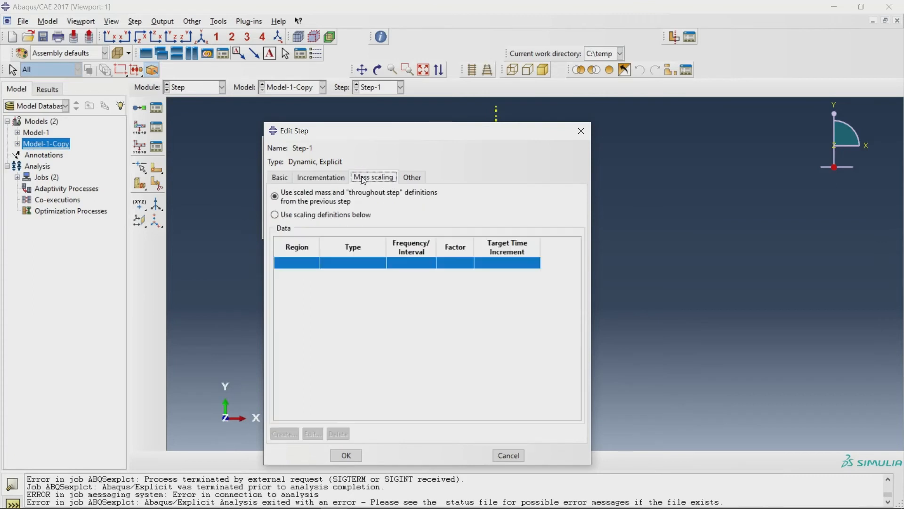
pyautogui.click(320, 212)
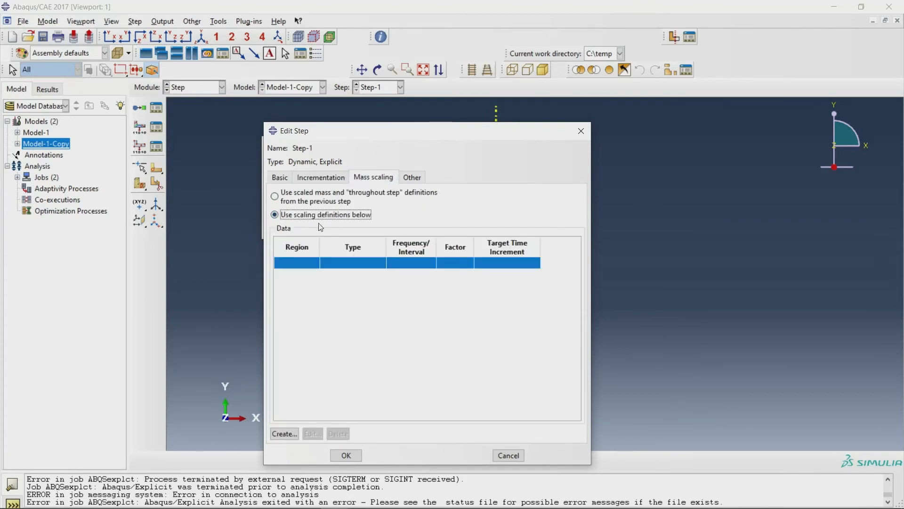
pyautogui.click(284, 433)
pyautogui.click(403, 250)
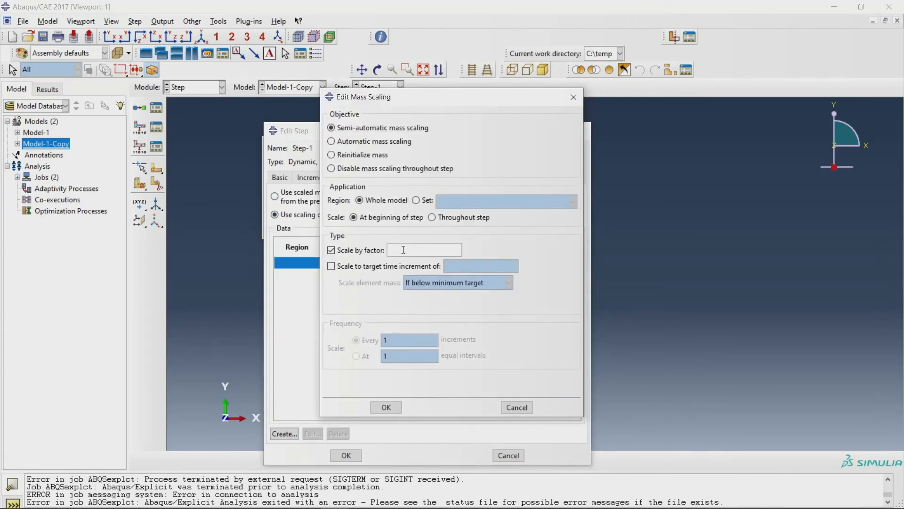
pyautogui.write('100')
pyautogui.click(386, 407)
pyautogui.click(332, 455)
# - Resubmit the ABQSexplct job and allow its existing job files to be overwritten
pyautogui.click(200, 90)
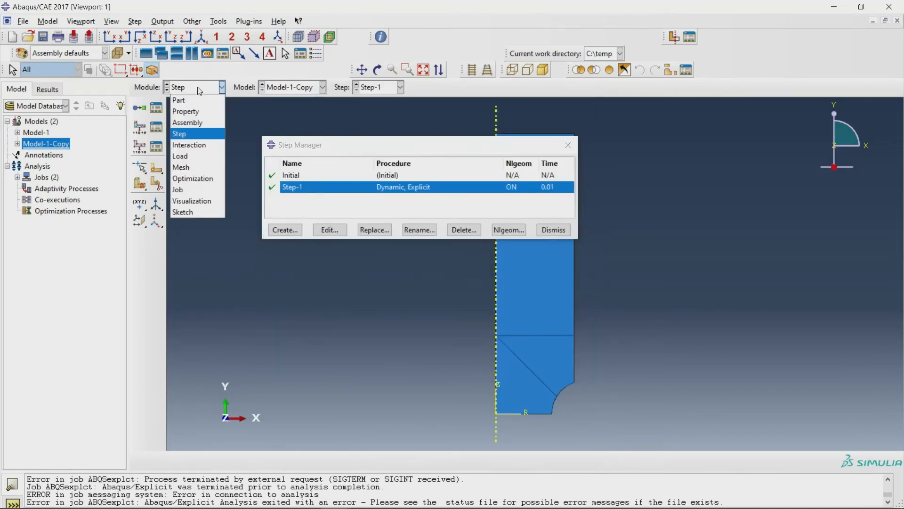
pyautogui.click(190, 189)
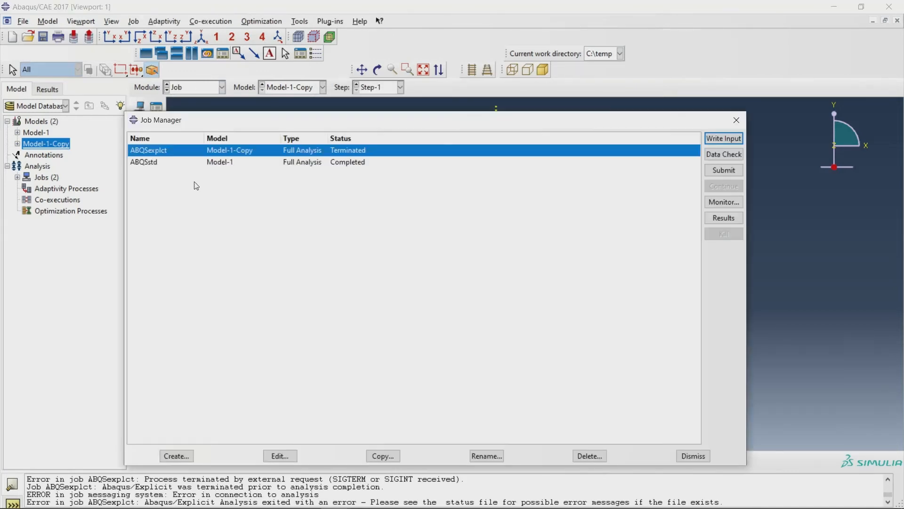
pyautogui.click(728, 173)
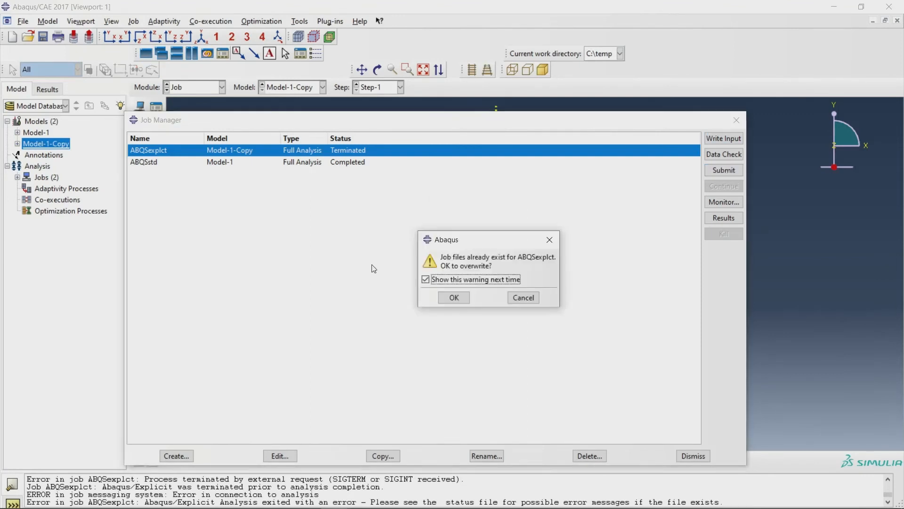
pyautogui.click(464, 301)
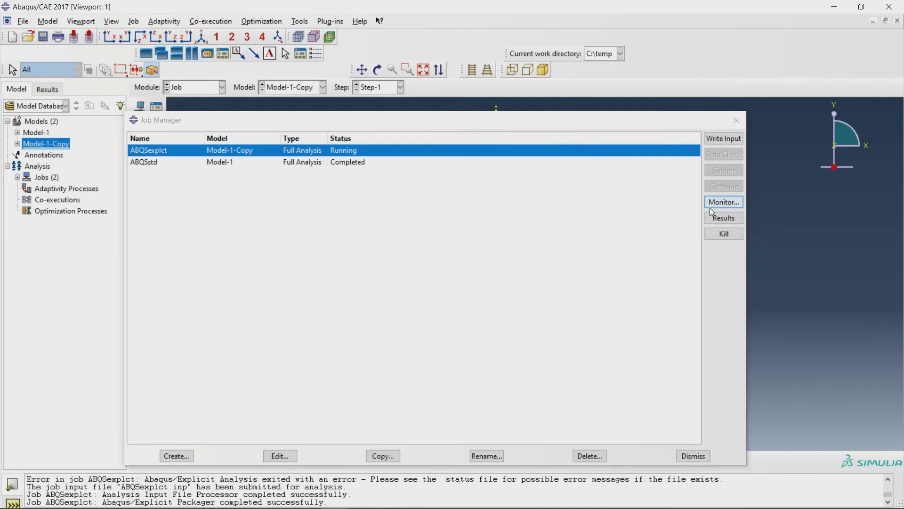
# - Monitor the ABQSexplct increments and kinetic energy through the analysis, and close the monitor
pyautogui.click(711, 206)
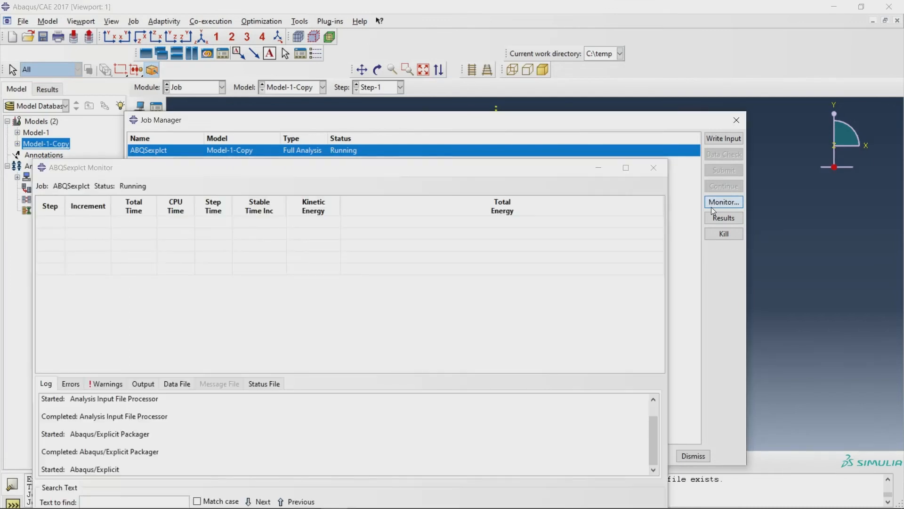
pyautogui.moveTo(368, 128); pyautogui.dragTo(376, 113)
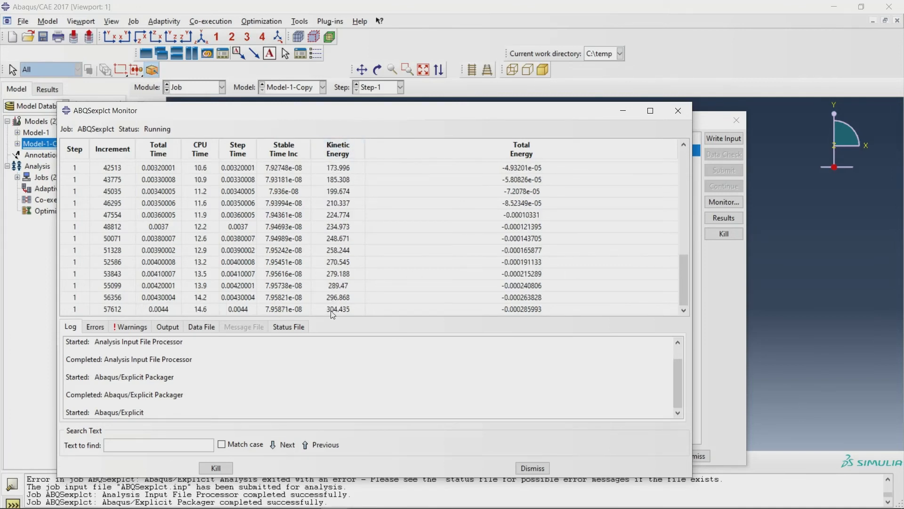
pyautogui.click(329, 310)
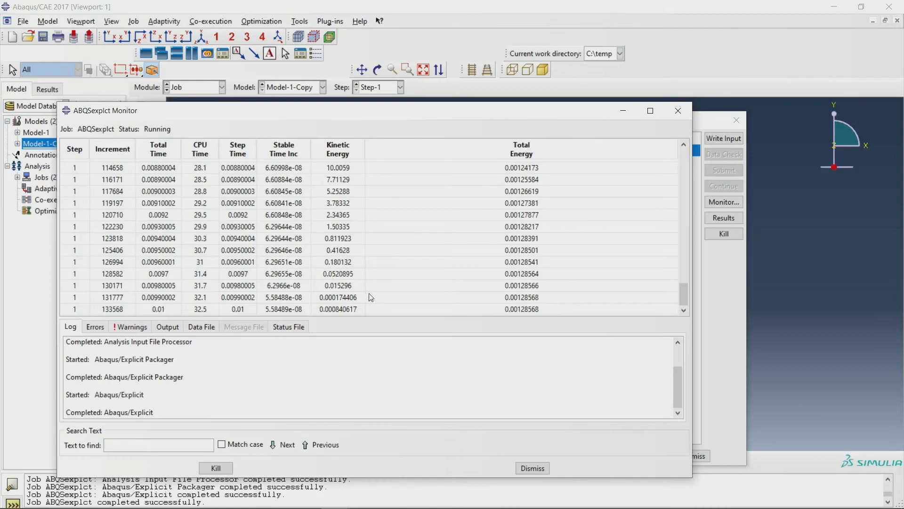
pyautogui.click(676, 112)
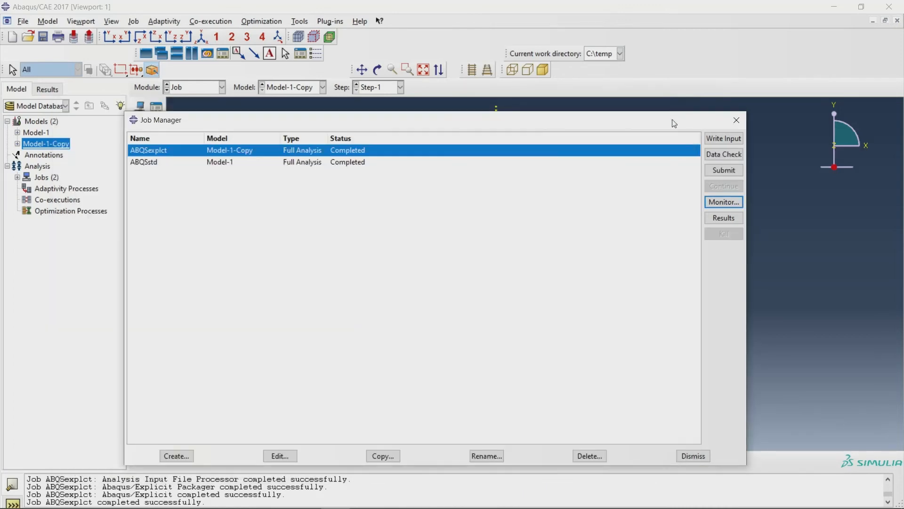
# - Open the ABQSexplct results and show the Mises stress contours on the deformed specimen
pyautogui.click(716, 218)
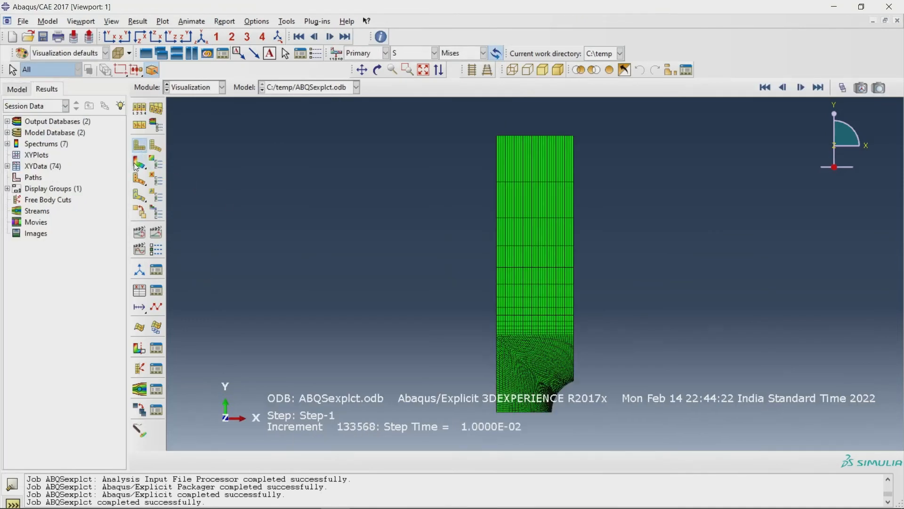
pyautogui.click(136, 165)
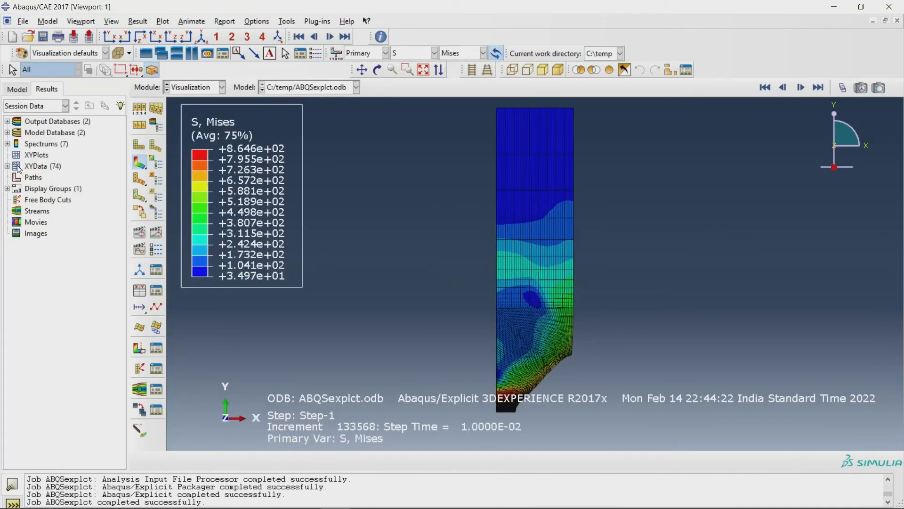
# - Plot the whole-model internal energy ALLIE together with the kinetic energy ALLKE from the ABQSexplct history output and compare both curves
pyautogui.click(7, 121)
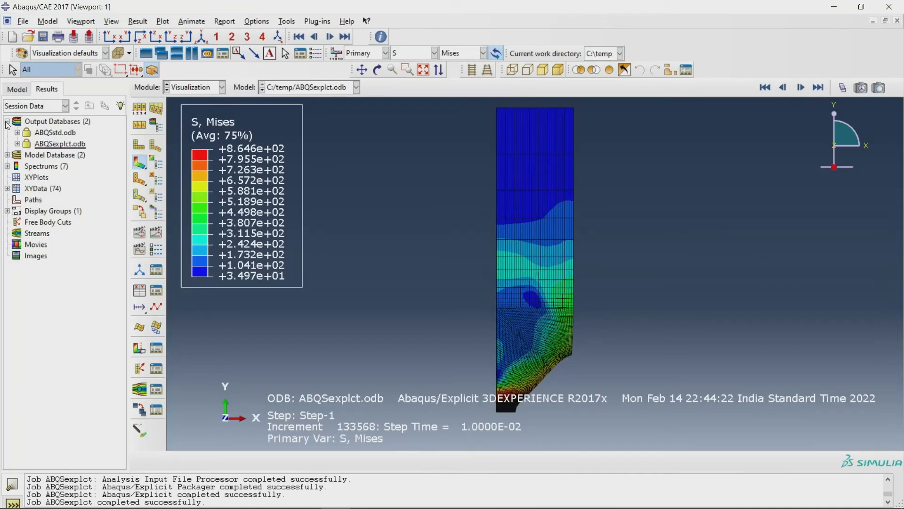
pyautogui.click(17, 143)
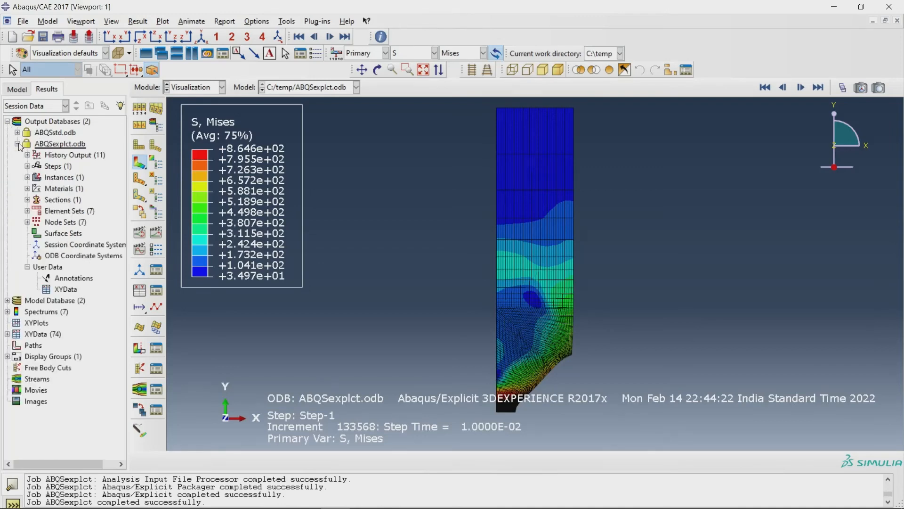
pyautogui.click(27, 155)
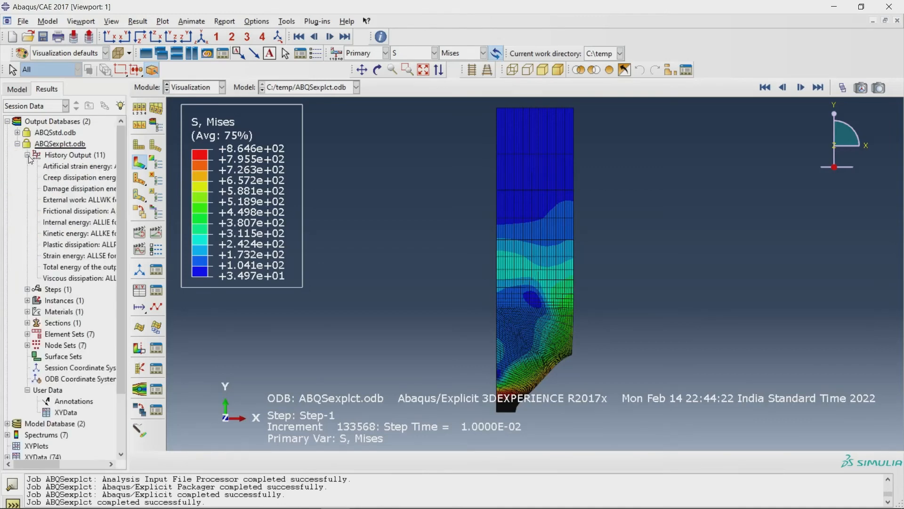
pyautogui.click(71, 222)
pyautogui.keyDown('ctrl'); pyautogui.click(68, 234); pyautogui.keyUp('ctrl')
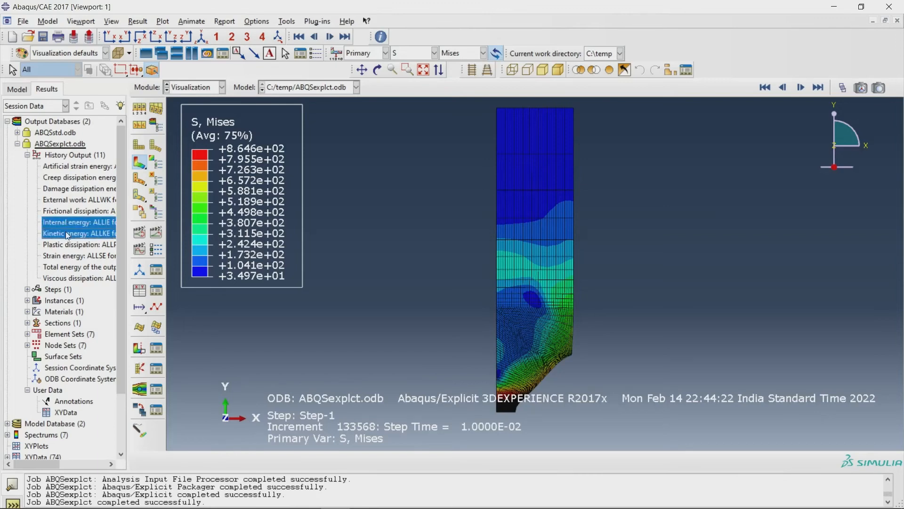
pyautogui.rightClick(32, 229)
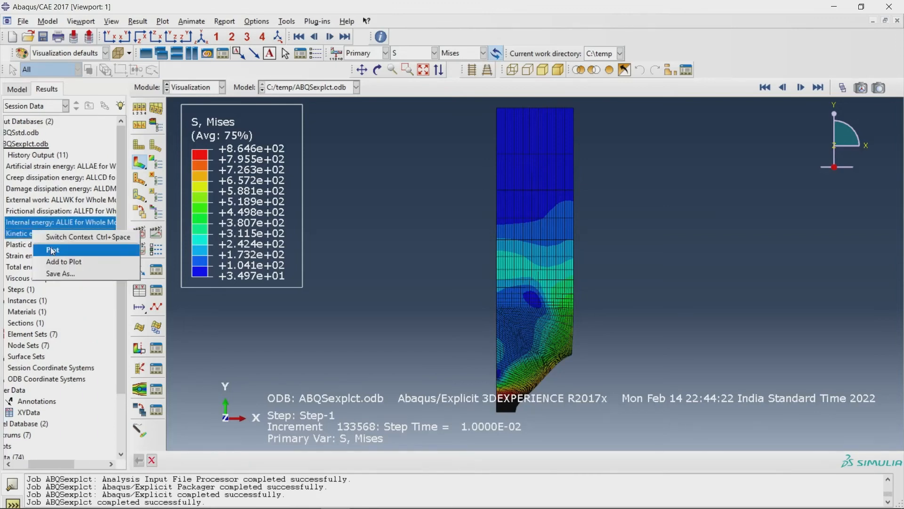
pyautogui.click(53, 249)
pyautogui.scroll(-2, 612, 306)
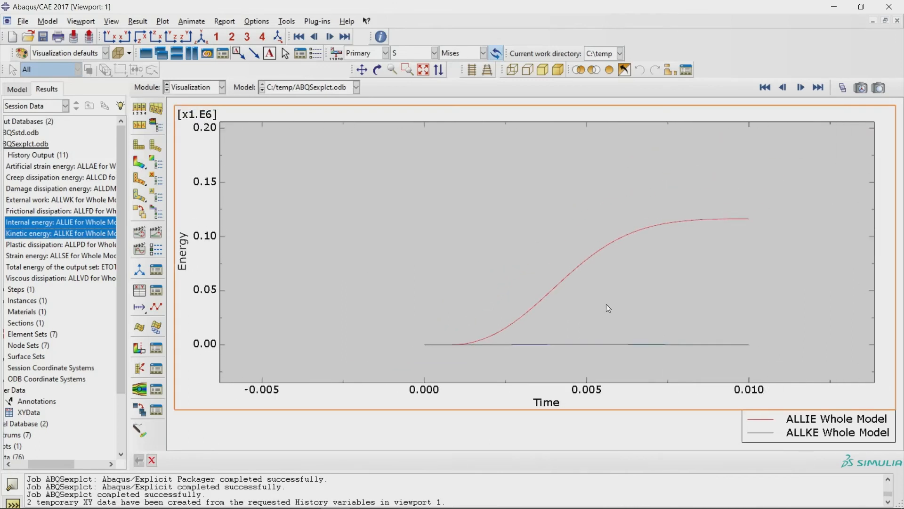
pyautogui.scroll(3, 614, 349)
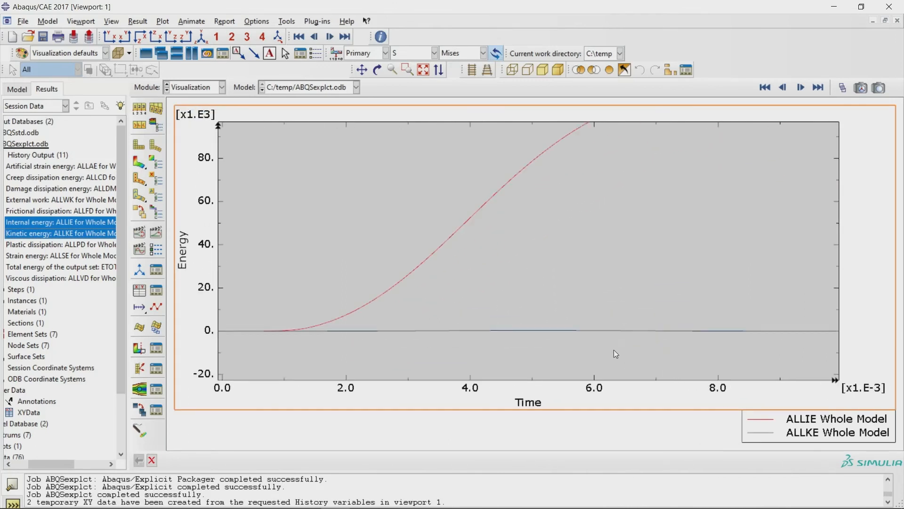
pyautogui.scroll(-1, 613, 347)
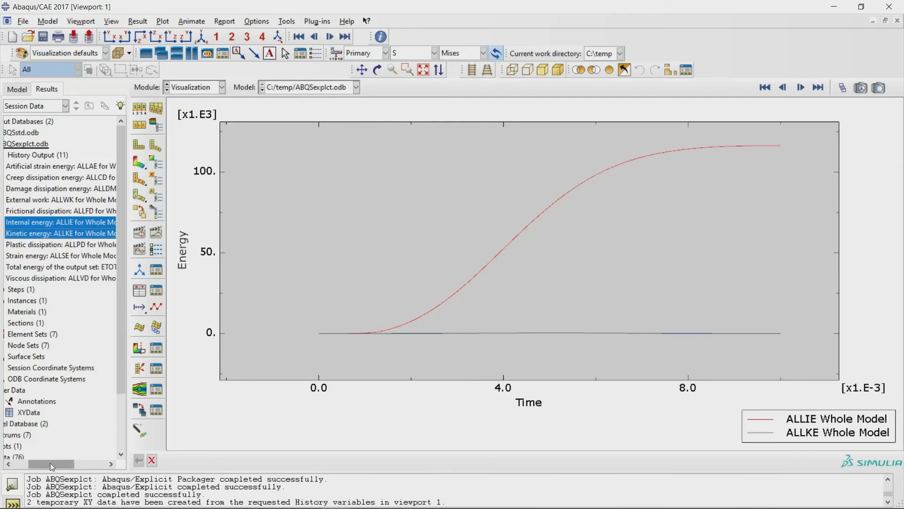
# - Collapse the ABQSexplct.odb entry in the results tree and return the viewport to the deformed Mises contour plot
pyautogui.moveTo(49, 462); pyautogui.dragTo(33, 463)
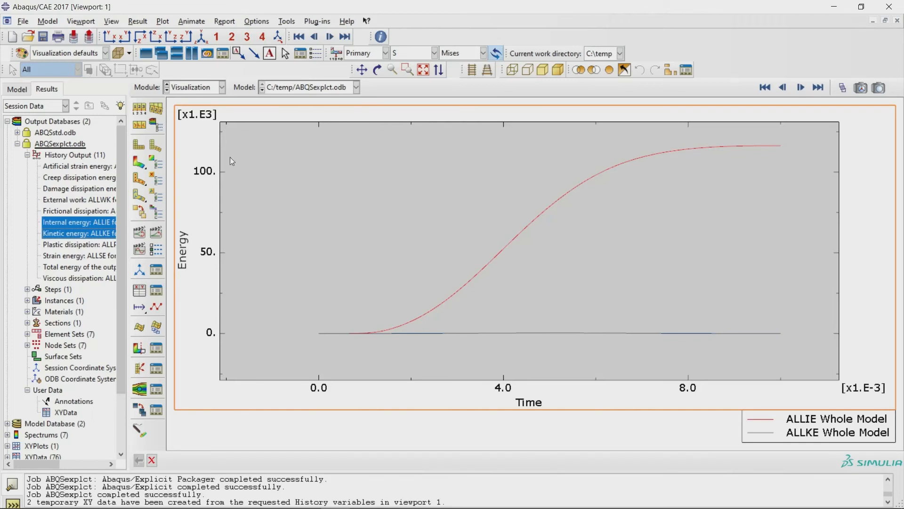
pyautogui.click(18, 144)
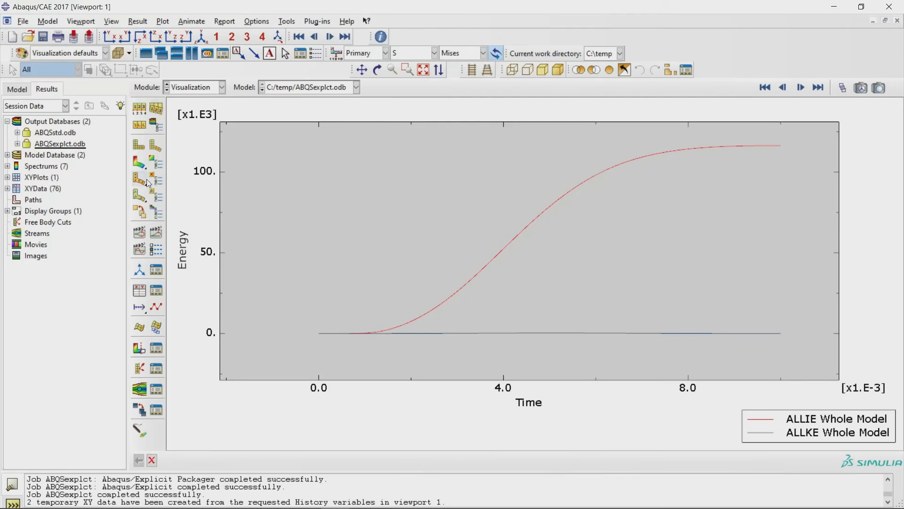
pyautogui.click(140, 165)
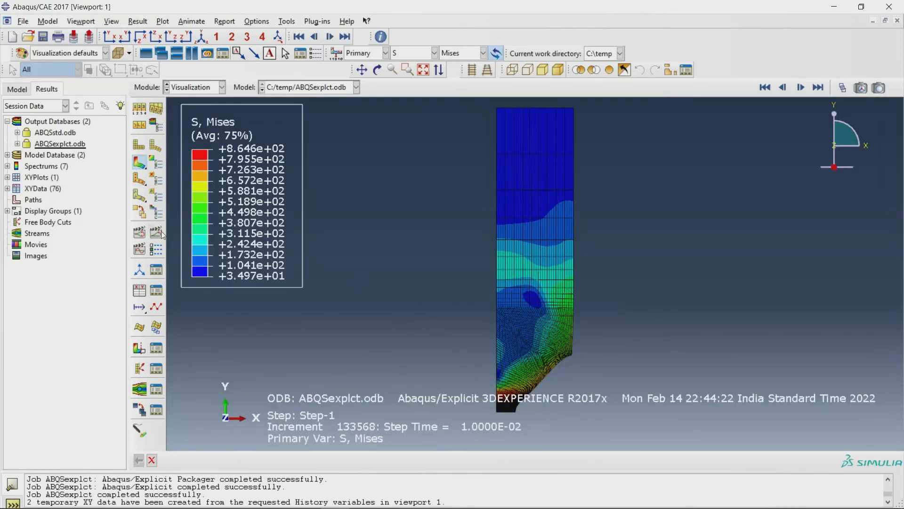
# - Delete all XY data of the current session, including the reaction force, displacement and temporary energy curves
pyautogui.click(156, 290)
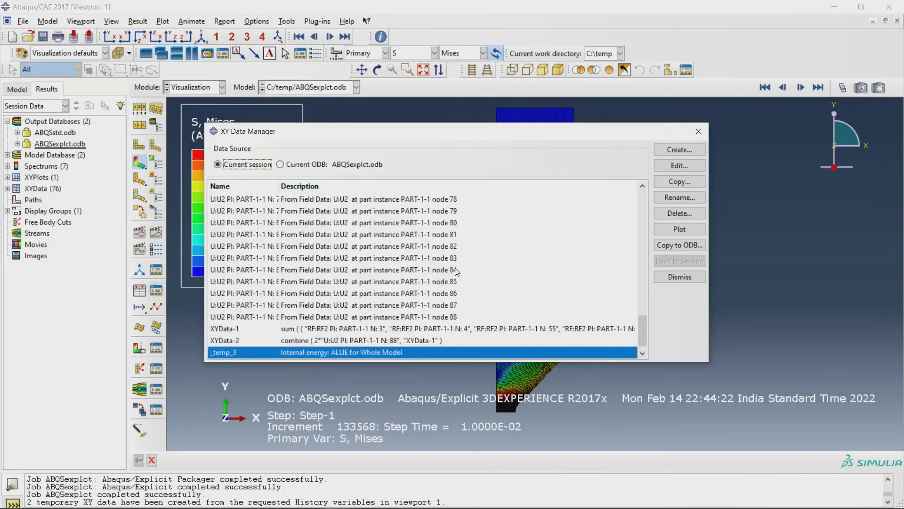
pyautogui.moveTo(422, 351); pyautogui.dragTo(554, 205)
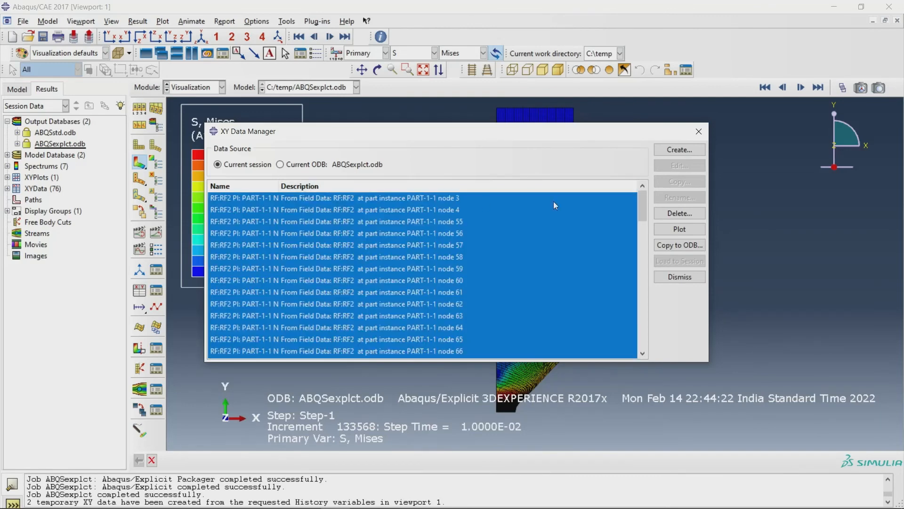
pyautogui.click(691, 213)
pyautogui.click(420, 274)
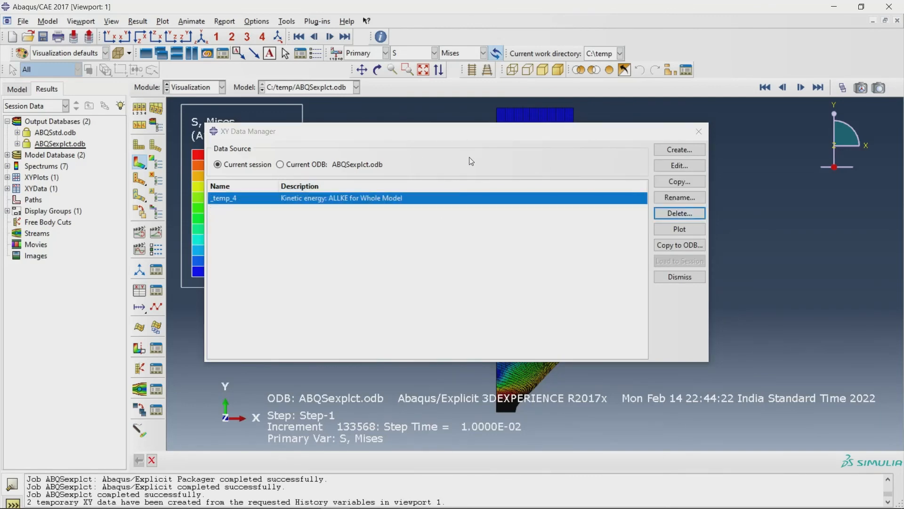
pyautogui.moveTo(497, 123); pyautogui.dragTo(473, 180)
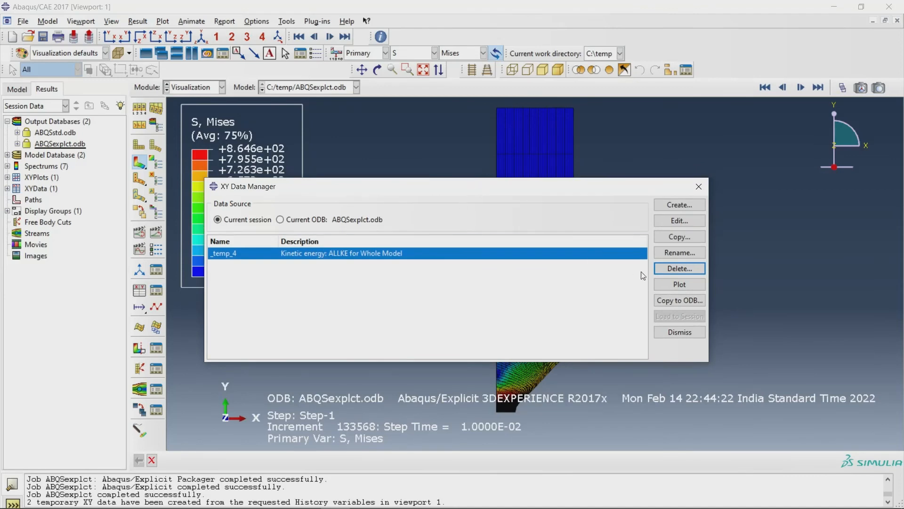
pyautogui.click(691, 268)
pyautogui.click(426, 273)
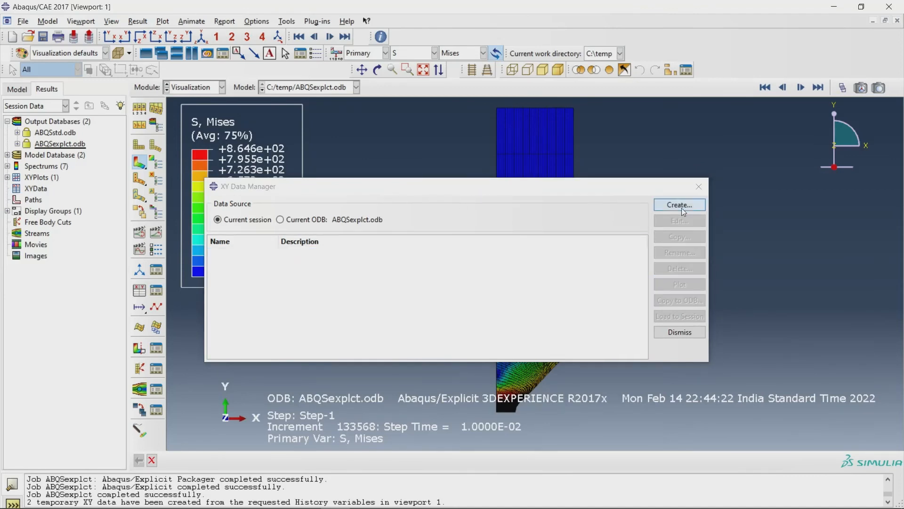
# - Extract RF2 and U2 as unique nodal XY data from the ODB field output for the nodes along the specimen's top edge
pyautogui.click(682, 208)
pyautogui.click(539, 207)
pyautogui.click(508, 314)
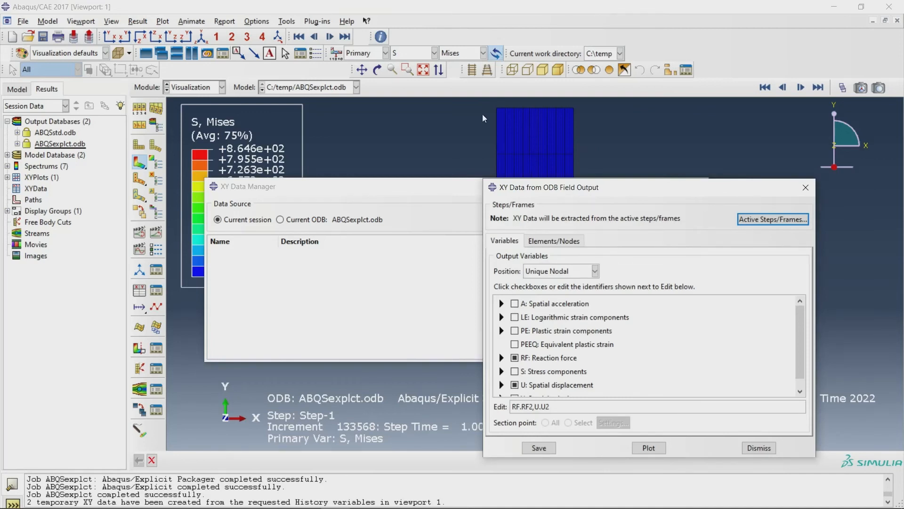
pyautogui.click(552, 241)
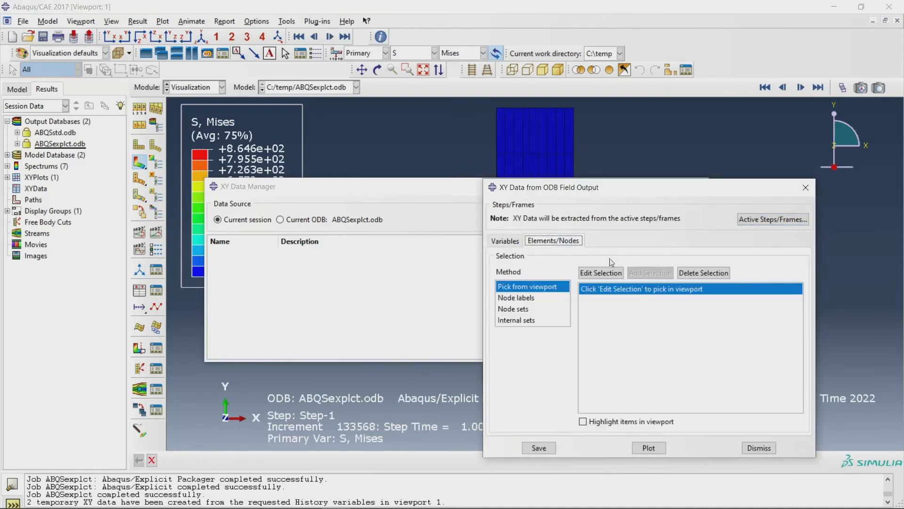
pyautogui.click(601, 272)
pyautogui.moveTo(636, 123); pyautogui.dragTo(498, 97)
pyautogui.click(539, 448)
pyautogui.click(615, 350)
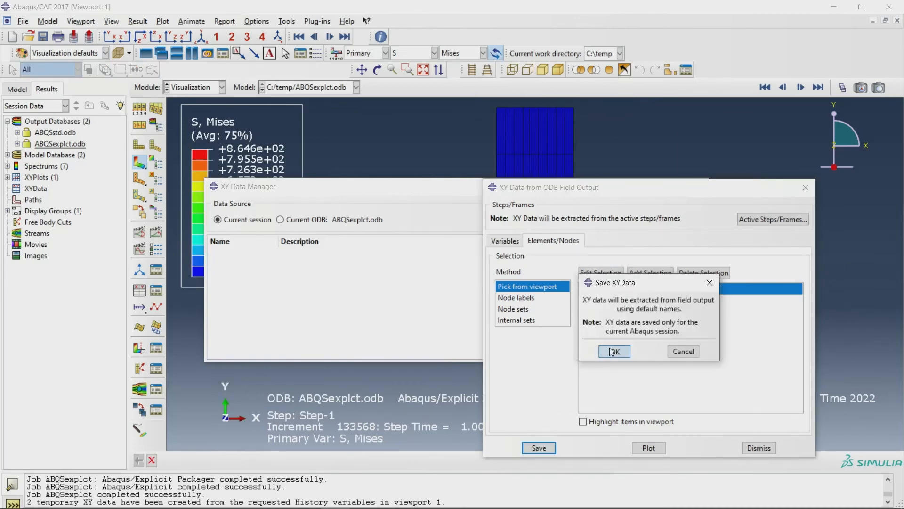
# - Sum the RF2 curves of all extracted top-edge nodes with the sum operator and save the expression as XYData-1
pyautogui.click(680, 204)
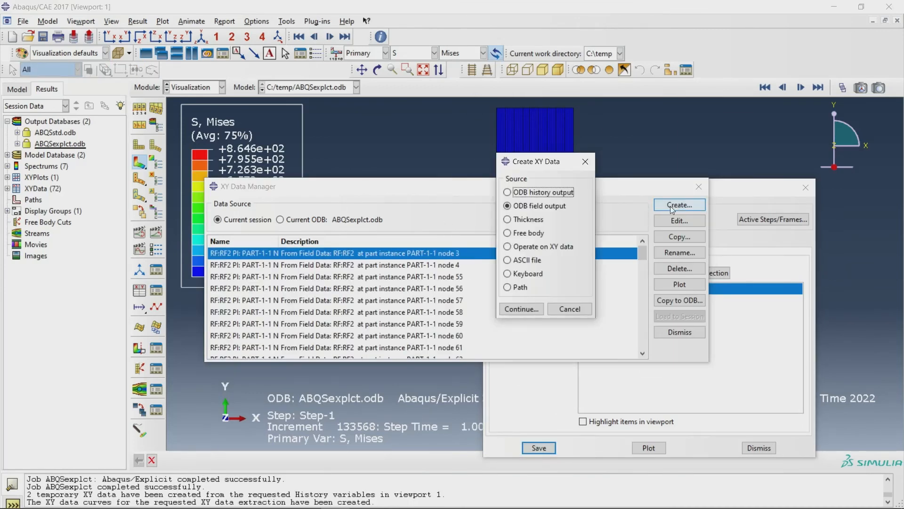
pyautogui.click(532, 246)
pyautogui.click(522, 309)
pyautogui.scroll(-4, 658, 288)
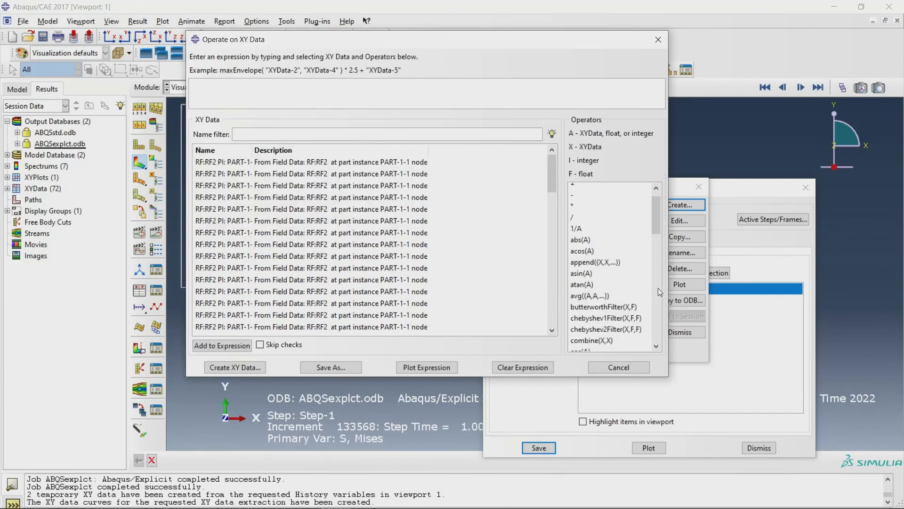
pyautogui.scroll(-9, 596, 302)
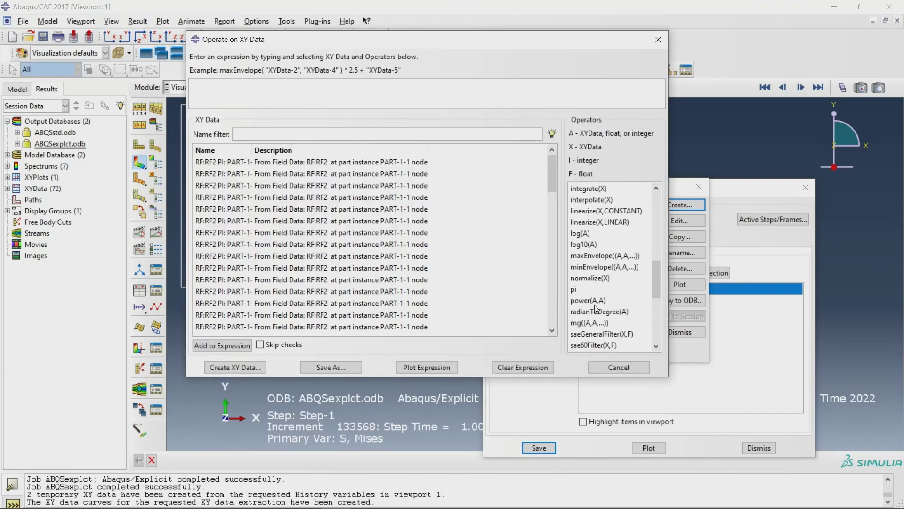
pyautogui.click(591, 289)
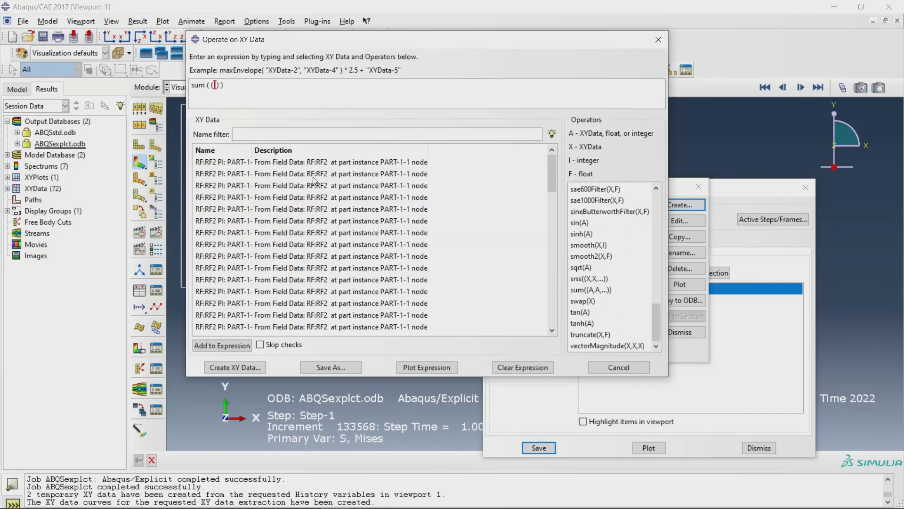
pyautogui.moveTo(310, 162); pyautogui.dragTo(282, 304)
pyautogui.moveTo(272, 350)
pyautogui.mouseDown()
pyautogui.moveTo(274, 262)
pyautogui.moveTo(272, 335)
pyautogui.mouseUp()
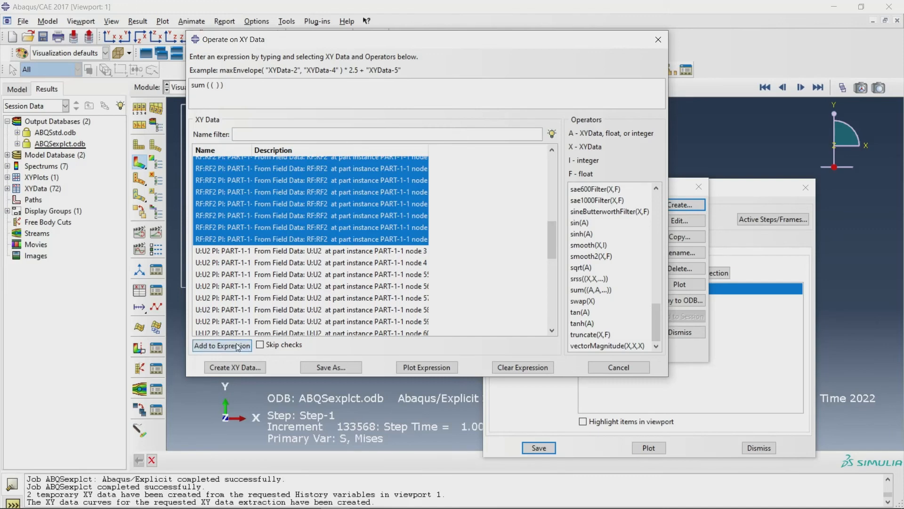
pyautogui.click(221, 346)
pyautogui.click(331, 367)
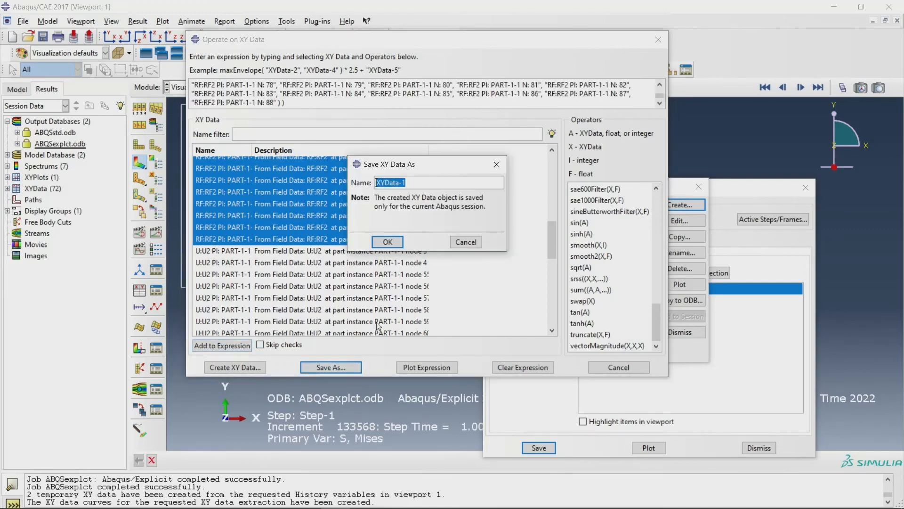
pyautogui.click(396, 243)
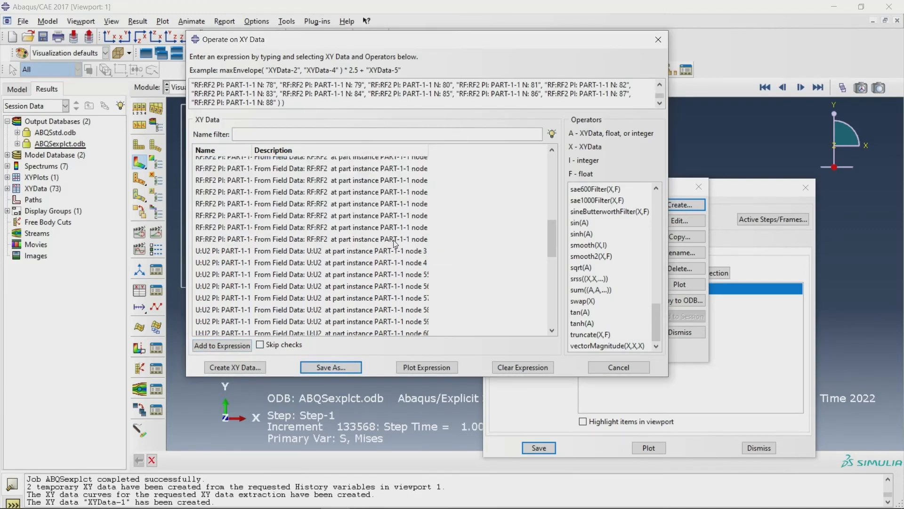
# - Clear the expression and build a combine expression from the U2 curve of node 86 and XYData-1
pyautogui.click(527, 366)
pyautogui.moveTo(657, 330); pyautogui.dragTo(657, 243)
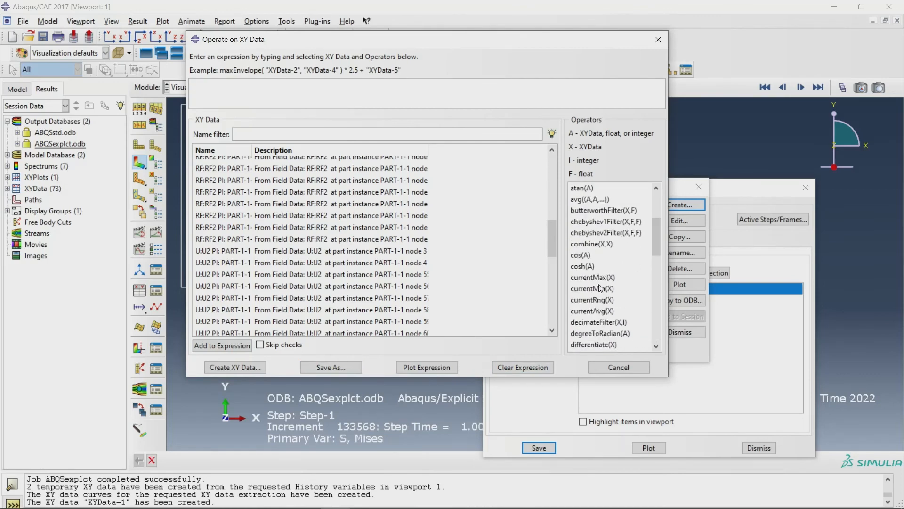
pyautogui.click(596, 244)
pyautogui.moveTo(552, 239); pyautogui.dragTo(537, 331)
pyautogui.doubleClick(269, 292)
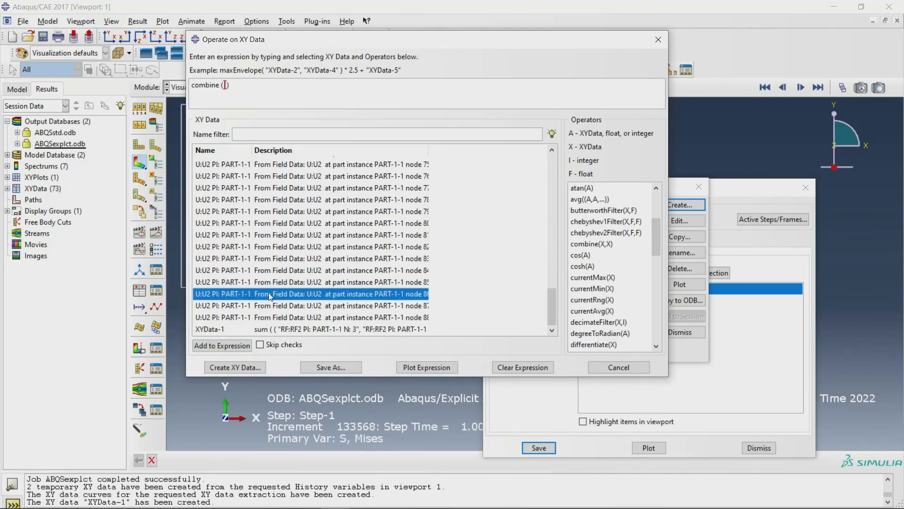
pyautogui.doubleClick(228, 329)
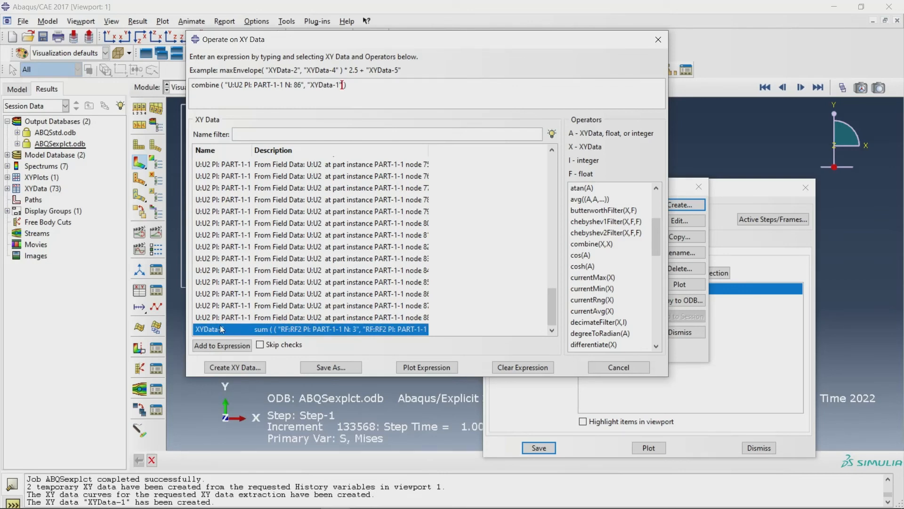
pyautogui.click(220, 322)
pyautogui.moveTo(219, 322); pyautogui.dragTo(245, 169)
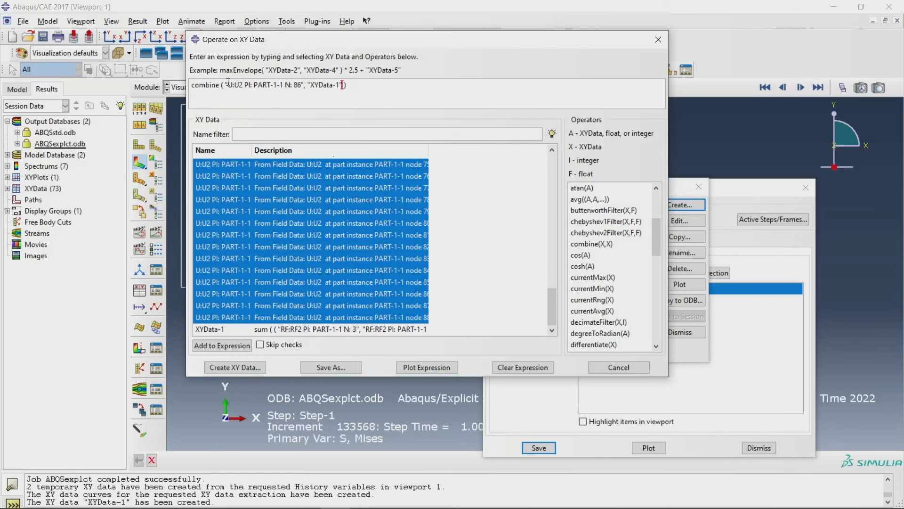
# - Multiply the U2 term of the combine expression by 2 and save the result as XYData-2
pyautogui.press('Home')
pyautogui.press('Right')
pyautogui.press('Right')
pyautogui.press('Right')
pyautogui.press('Right')
pyautogui.press('Right')
pyautogui.press('Right')
pyautogui.press('Right')
pyautogui.press('Right')
pyautogui.press('Right')
pyautogui.press('Right')
pyautogui.write('2*')
pyautogui.click(325, 367)
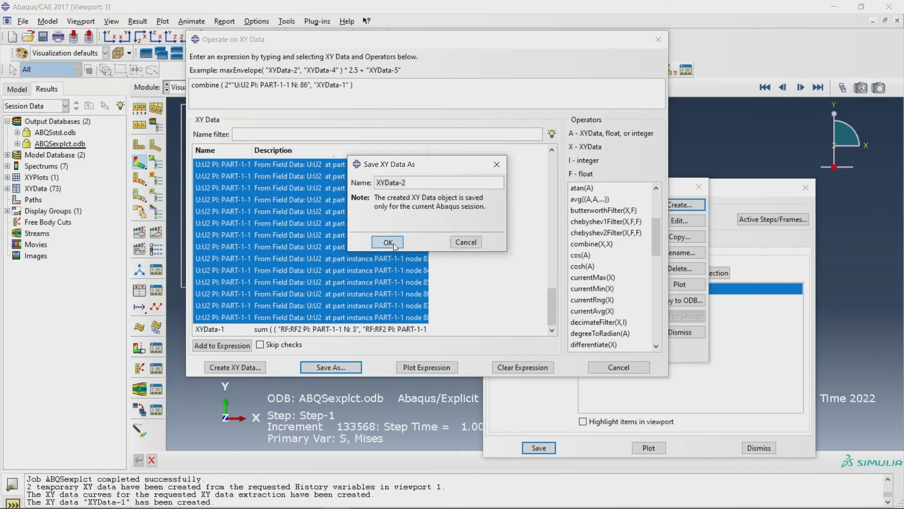
pyautogui.click(388, 242)
# - Copy the X and Y columns of XYData-2 and paste them into the open Excel workbook starting at cell I6
pyautogui.click(674, 343)
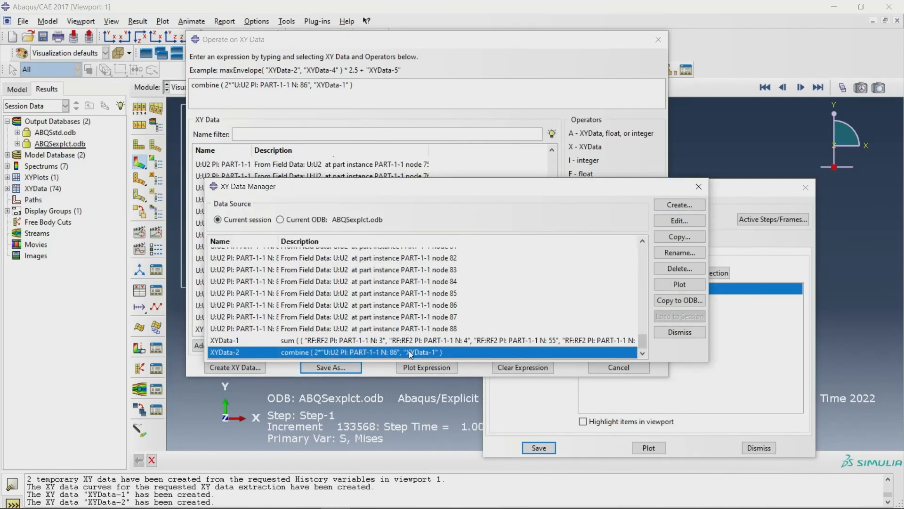
pyautogui.click(680, 220)
pyautogui.click(468, 180)
pyautogui.hotkey('shift', 'Right')
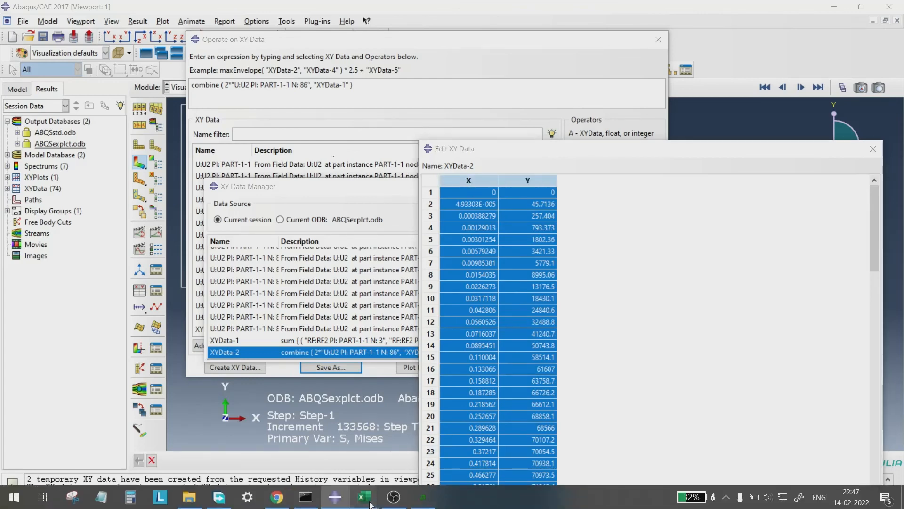
pyautogui.moveTo(365, 503)
pyautogui.click(411, 429)
pyautogui.scroll(4, 391, 184)
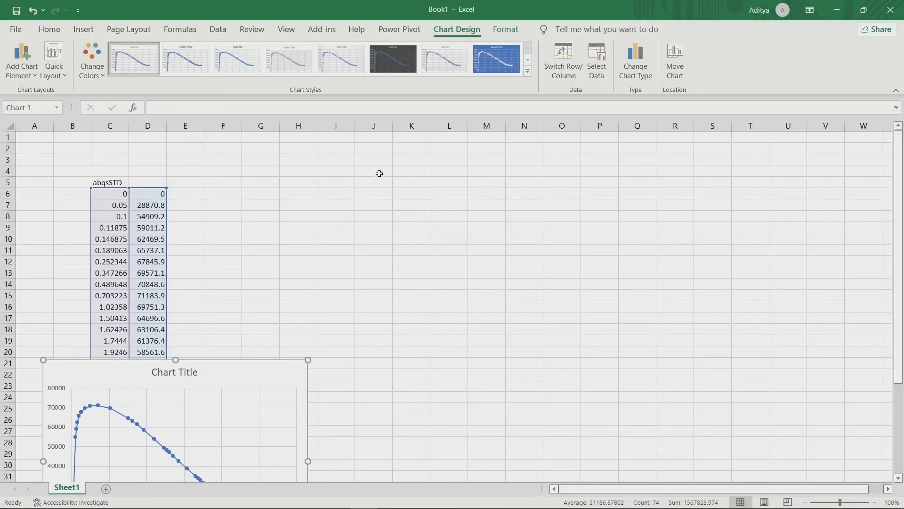
pyautogui.click(341, 196)
pyautogui.hotkey('ctrl', 'v')
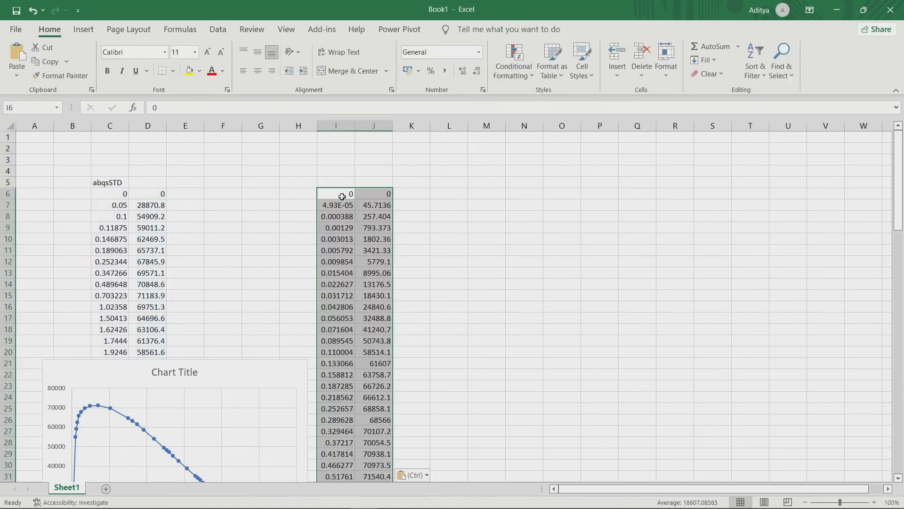
# - Label the pasted data abqsEXPLCT in cell I5 and move the chart beside the new columns
pyautogui.click(344, 182)
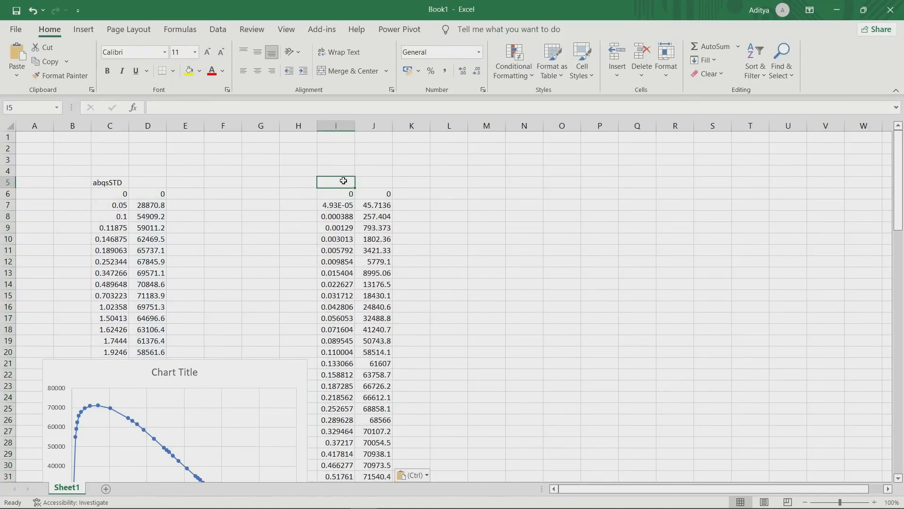
pyautogui.write('abqs')
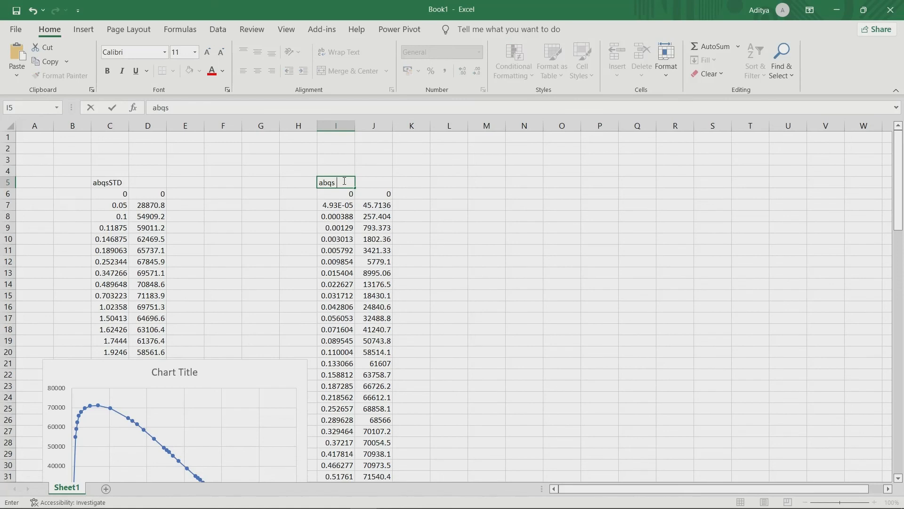
pyautogui.write('EXPLCT')
pyautogui.click(404, 249)
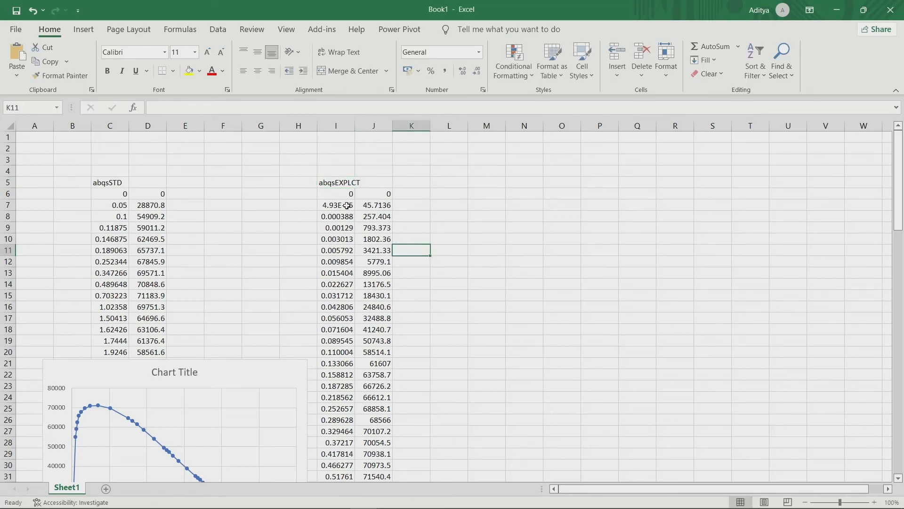
pyautogui.moveTo(113, 369); pyautogui.dragTo(513, 204)
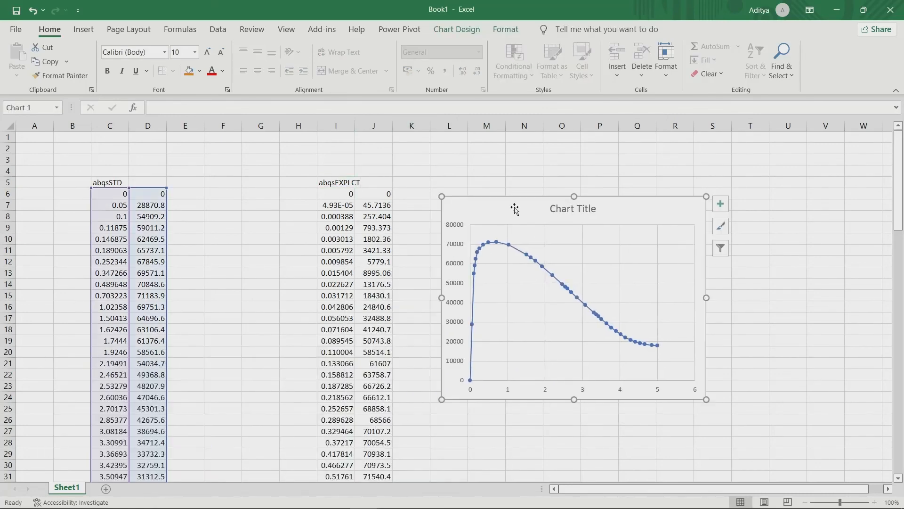
# - Open the chart's data source and name the existing series std
pyautogui.rightClick(507, 207)
pyautogui.click(546, 281)
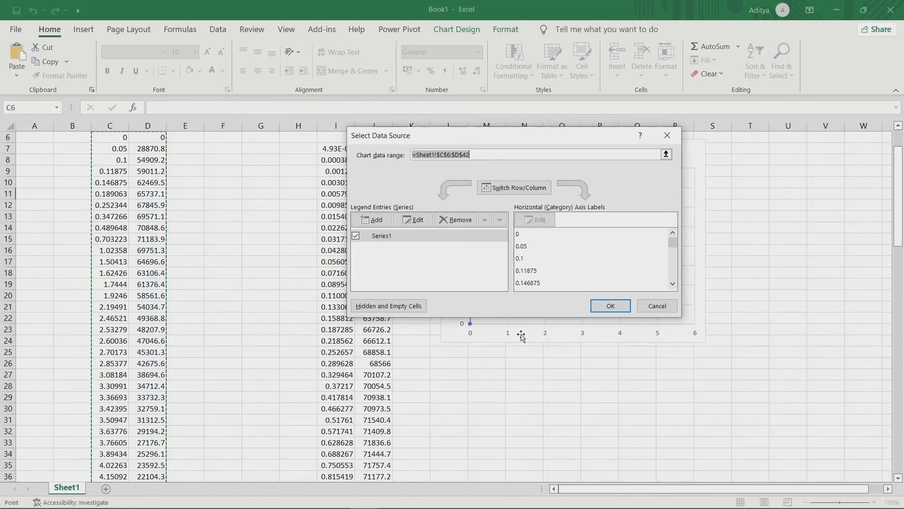
pyautogui.moveTo(481, 144); pyautogui.dragTo(605, 164)
pyautogui.click(537, 239)
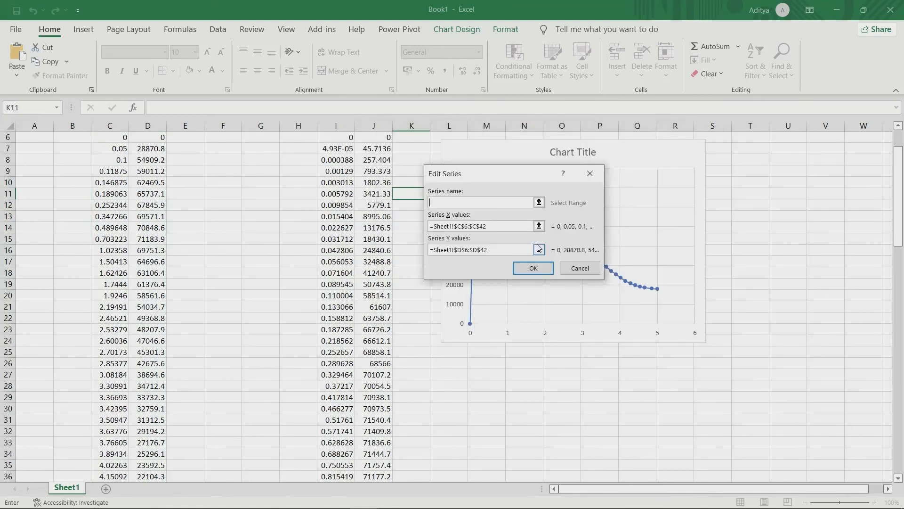
pyautogui.write('std')
pyautogui.click(524, 269)
# - Add a chart series named explct with X values I6:I106 and Y values J6:J106
pyautogui.click(502, 246)
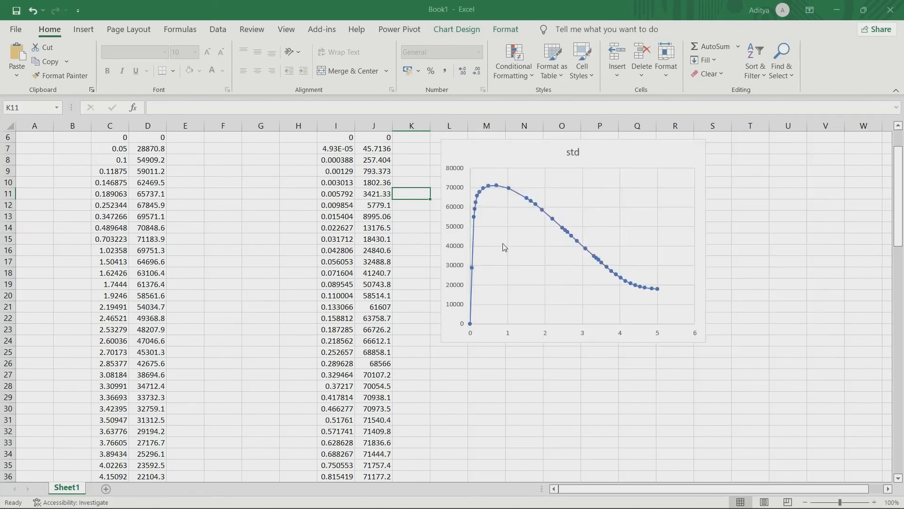
pyautogui.write('e')
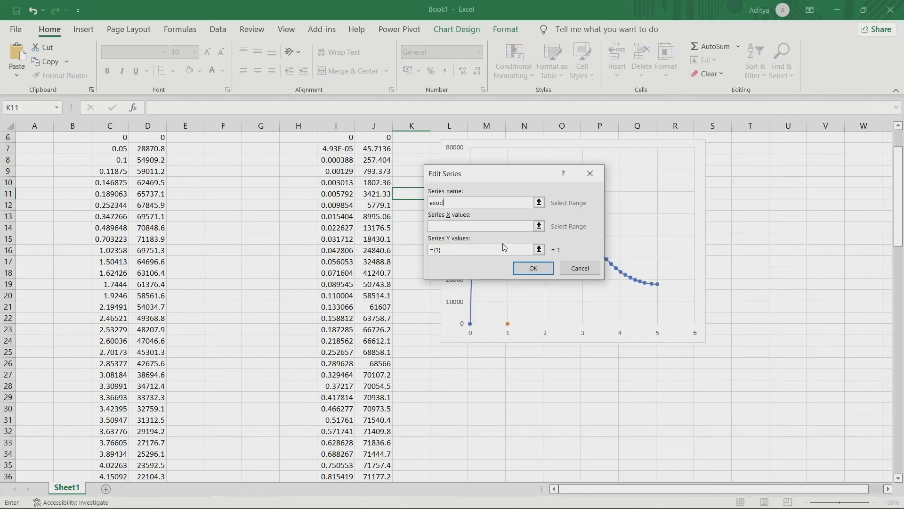
pyautogui.write('xo')
pyautogui.press('BackSpace')
pyautogui.click(529, 226)
pyautogui.moveTo(342, 139); pyautogui.dragTo(335, 466)
pyautogui.click(432, 250)
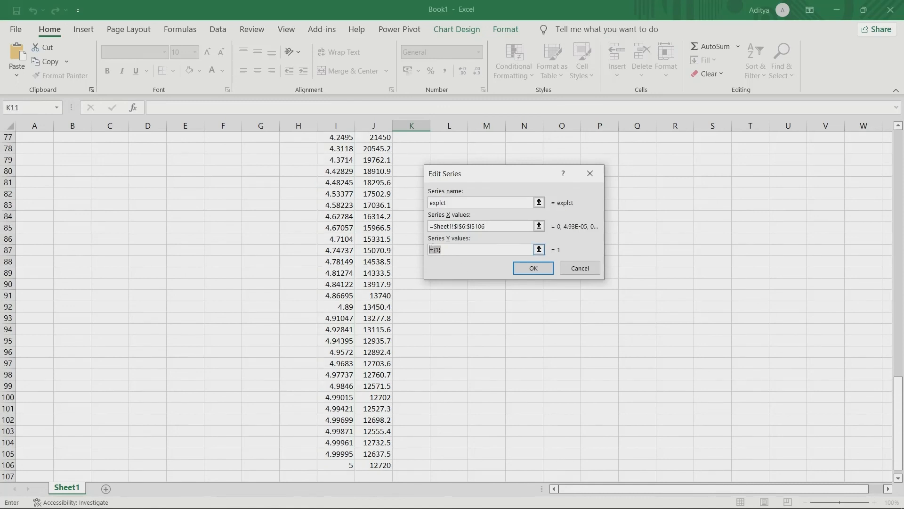
pyautogui.press('BackSpace')
pyautogui.moveTo(377, 464); pyautogui.dragTo(375, 160)
pyautogui.moveTo(526, 177); pyautogui.dragTo(312, 157)
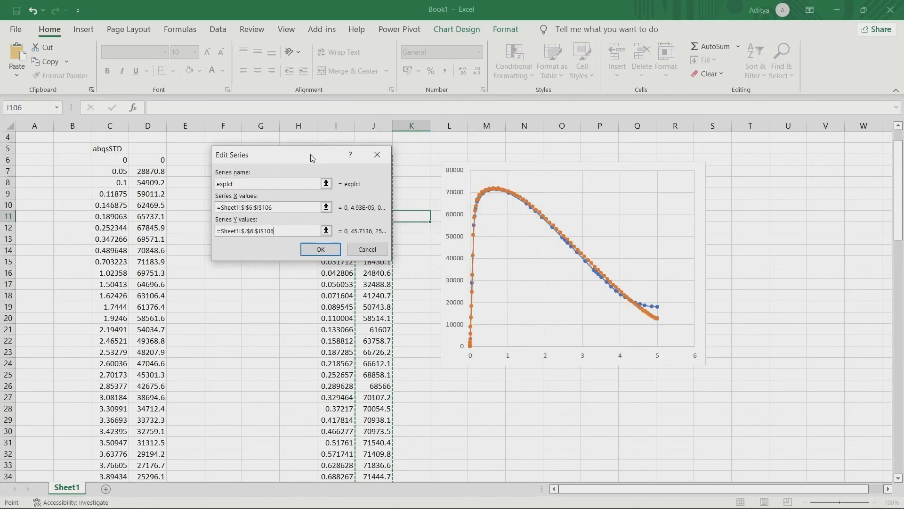
pyautogui.click(320, 248)
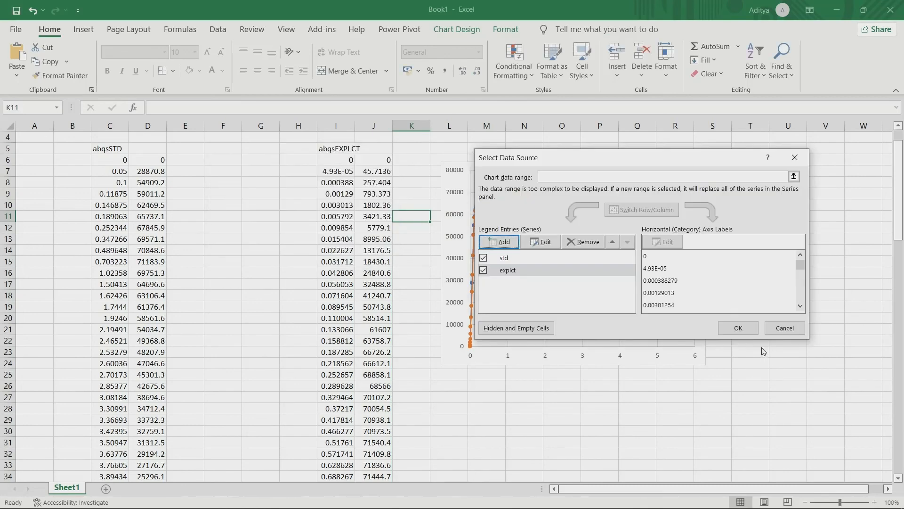
pyautogui.click(737, 329)
# - Enlarge the chart over the worksheet and shrink its plot area slightly to leave a margin around the curves
pyautogui.moveTo(704, 252); pyautogui.dragTo(412, 341)
pyautogui.moveTo(414, 251); pyautogui.dragTo(703, 162)
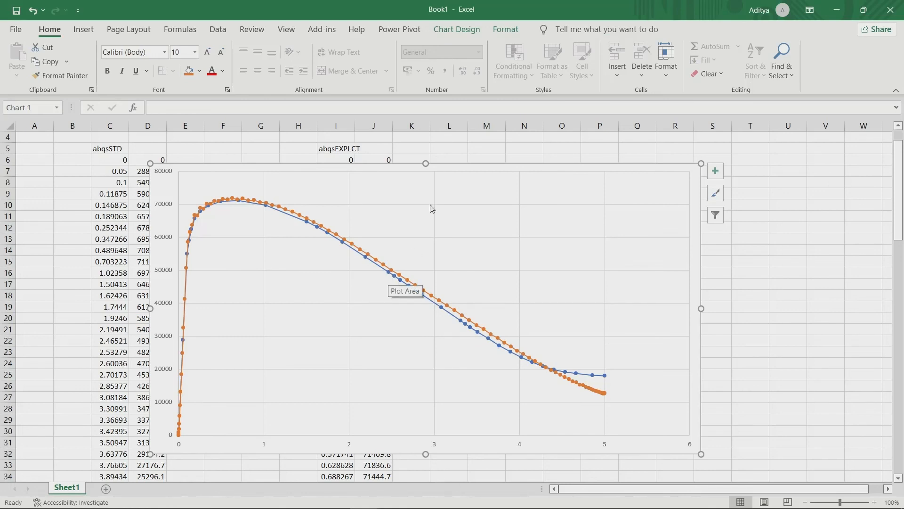
pyautogui.click(651, 203)
pyautogui.moveTo(688, 173); pyautogui.dragTo(650, 199)
pyautogui.click(667, 194)
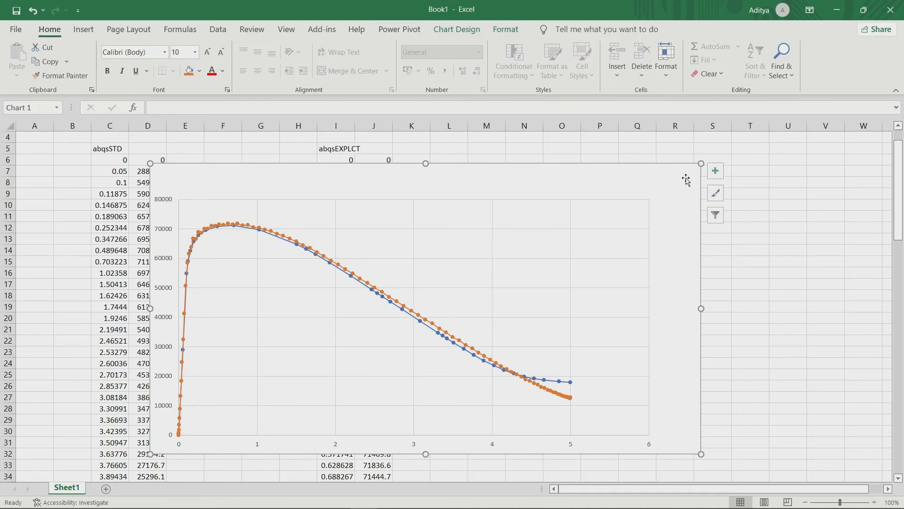
# - Close the Excel workbook without saving and dismiss all open XY data dialogs in Abaqus/CAE
pyautogui.click(891, 10)
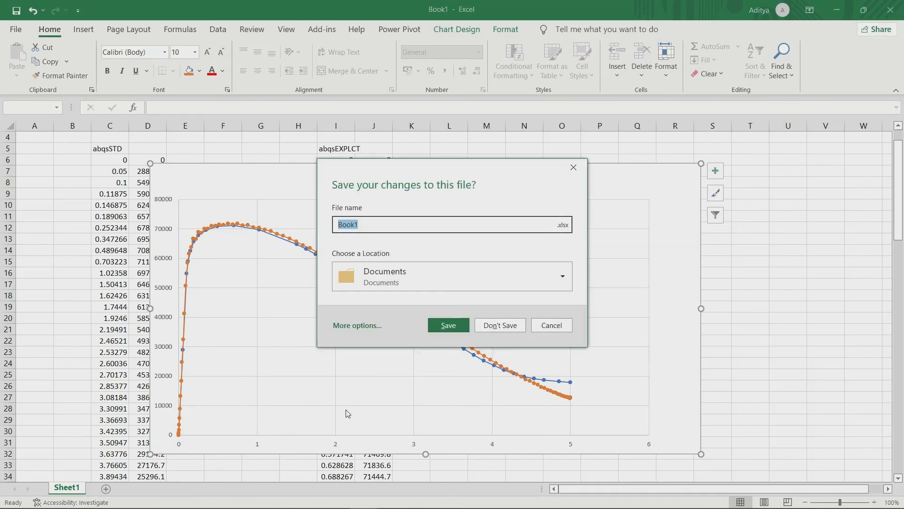
pyautogui.click(500, 325)
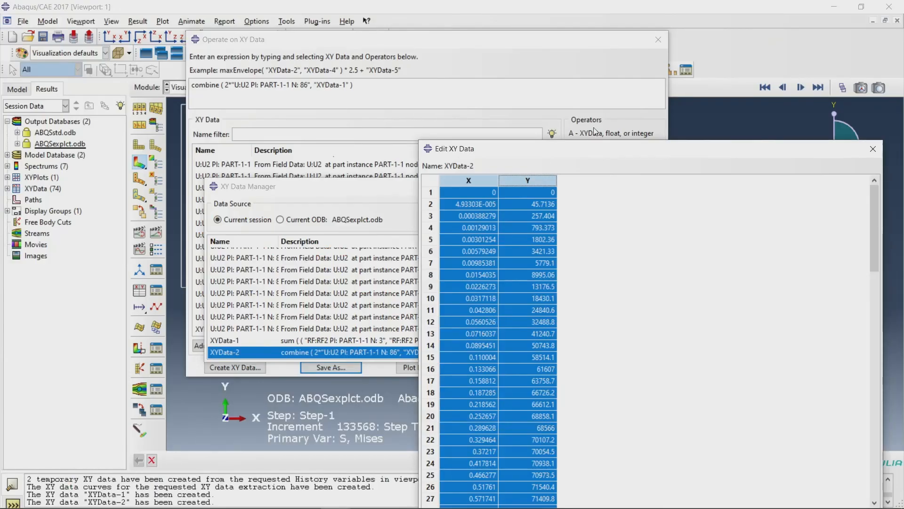
pyautogui.click(659, 40)
pyautogui.click(873, 149)
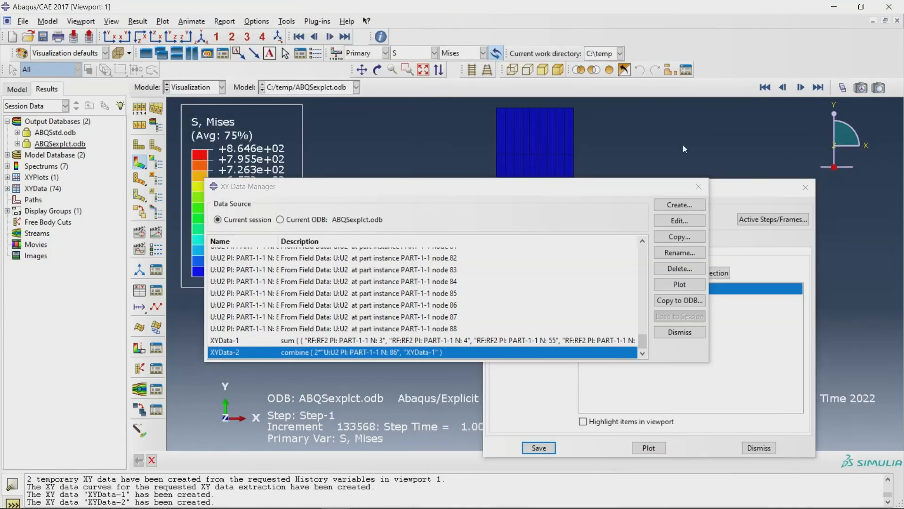
pyautogui.click(698, 187)
pyautogui.click(806, 187)
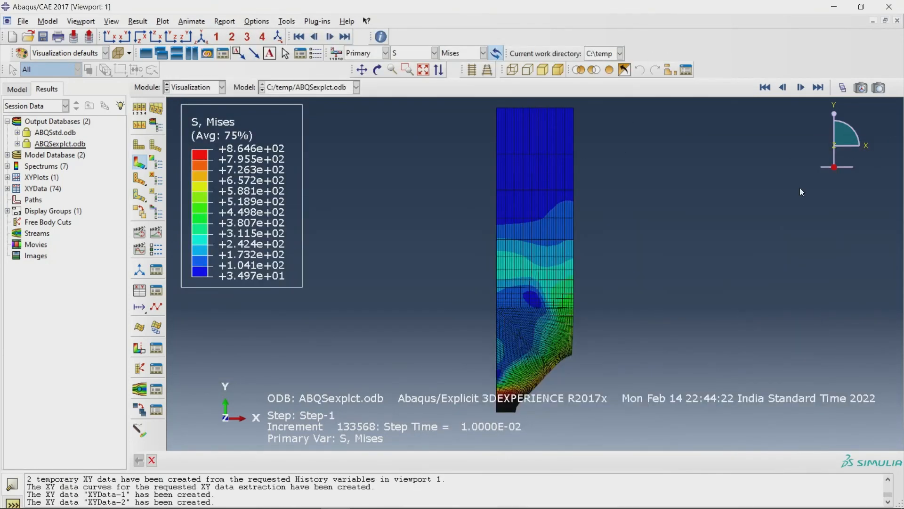
# - Switch from the Visualization module to the Part module
pyautogui.click(200, 87)
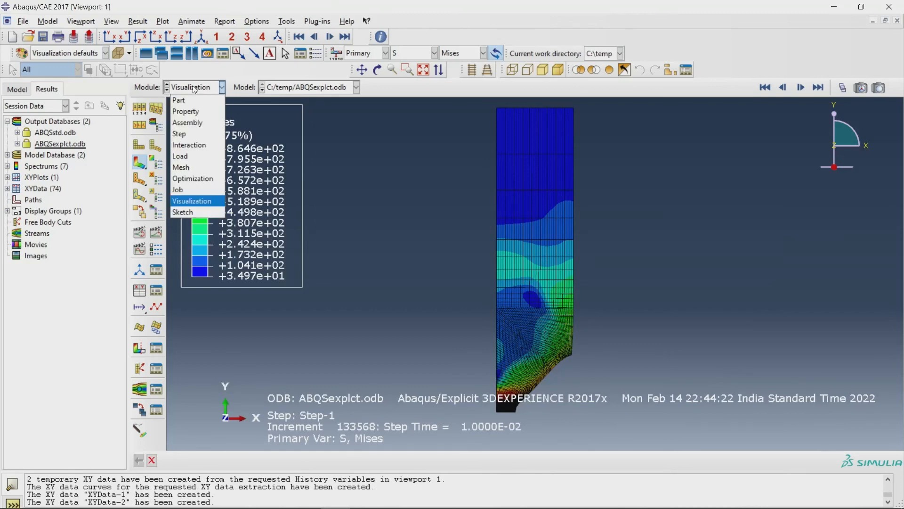
pyautogui.click(185, 103)
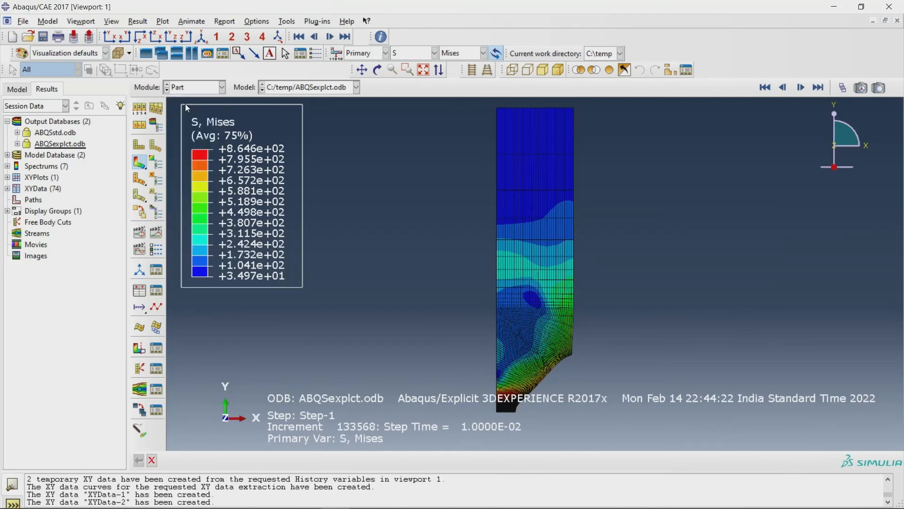
# - Switch to the Property module and open Material-1 of Model-1-Copy for editing
pyautogui.click(187, 88)
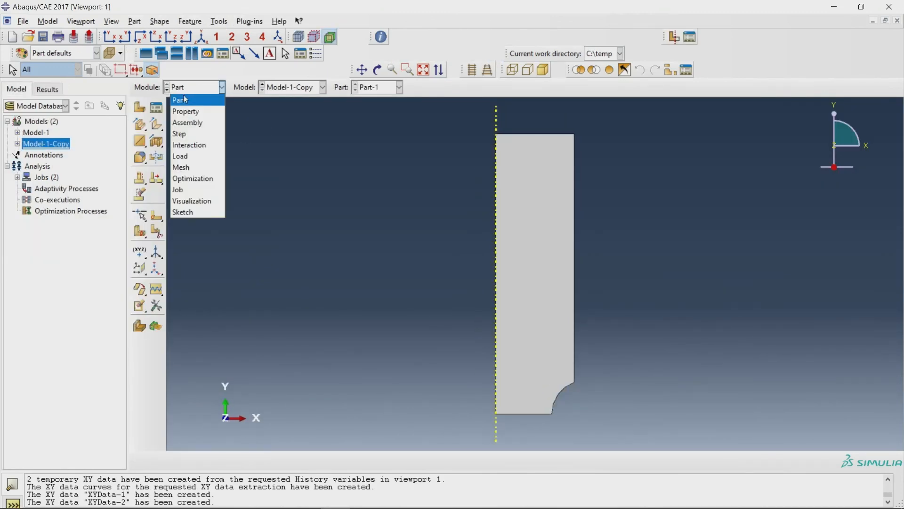
pyautogui.click(181, 105)
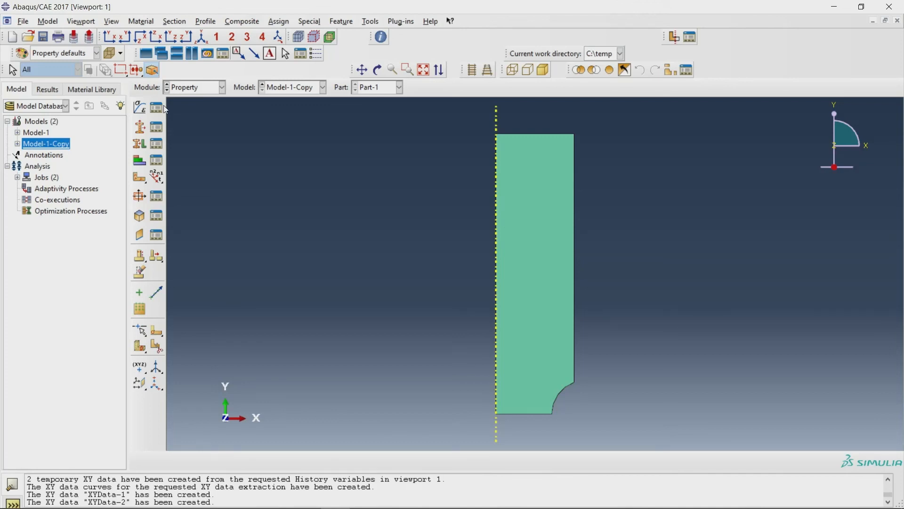
pyautogui.click(193, 88)
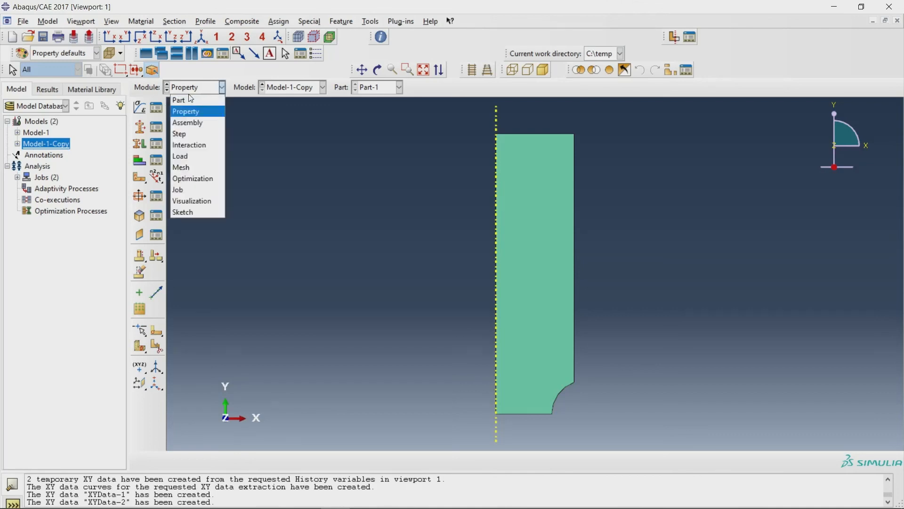
pyautogui.click(186, 111)
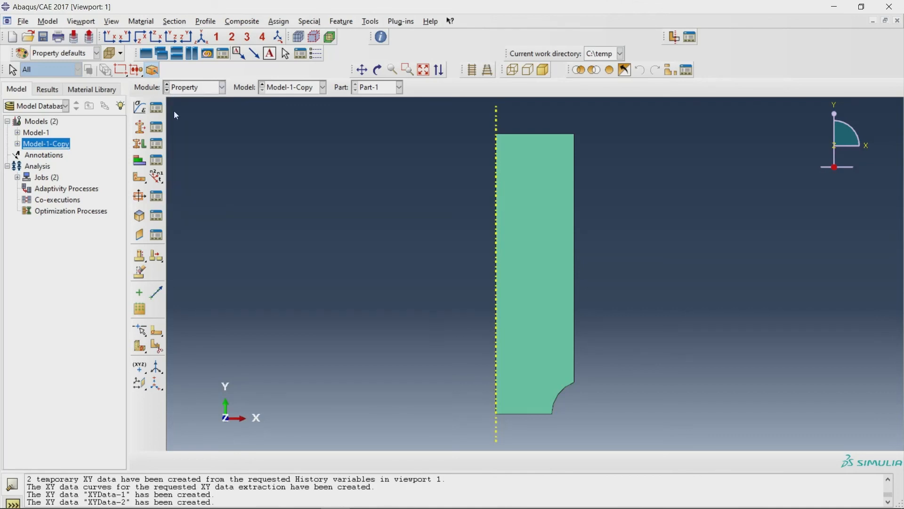
pyautogui.click(155, 109)
pyautogui.moveTo(599, 195); pyautogui.dragTo(372, 181)
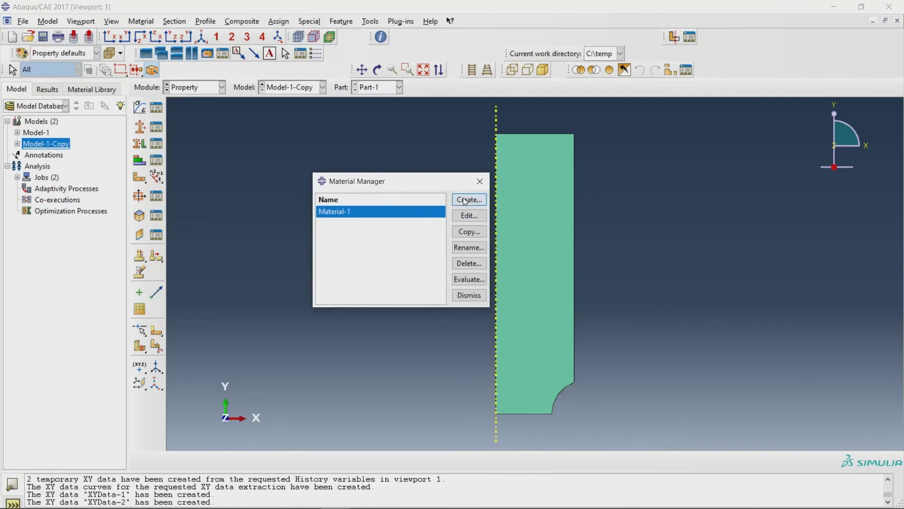
pyautogui.doubleClick(398, 213)
pyautogui.moveTo(417, 97); pyautogui.dragTo(238, 61)
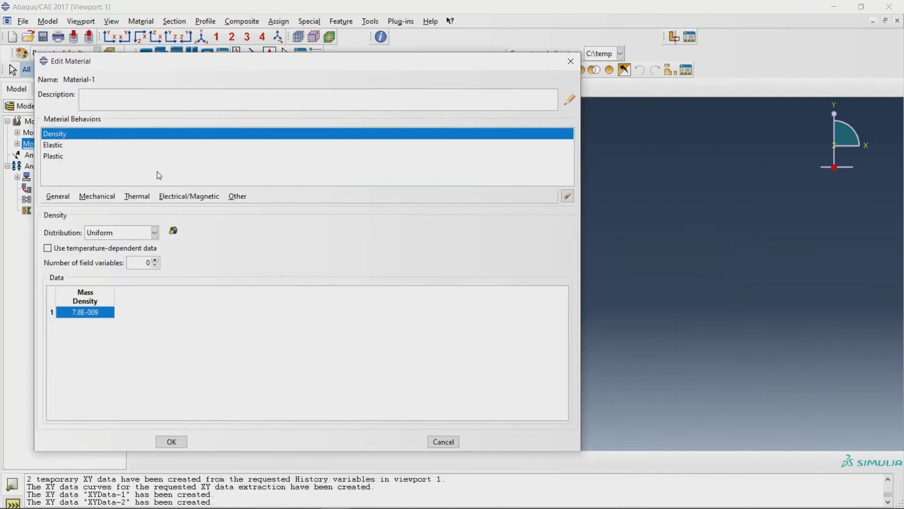
# - Add the Porous Metal Plasticity behavior to Material-1 and examine its Porous Failure Criteria and Void Nucleation suboptions
pyautogui.click(109, 196)
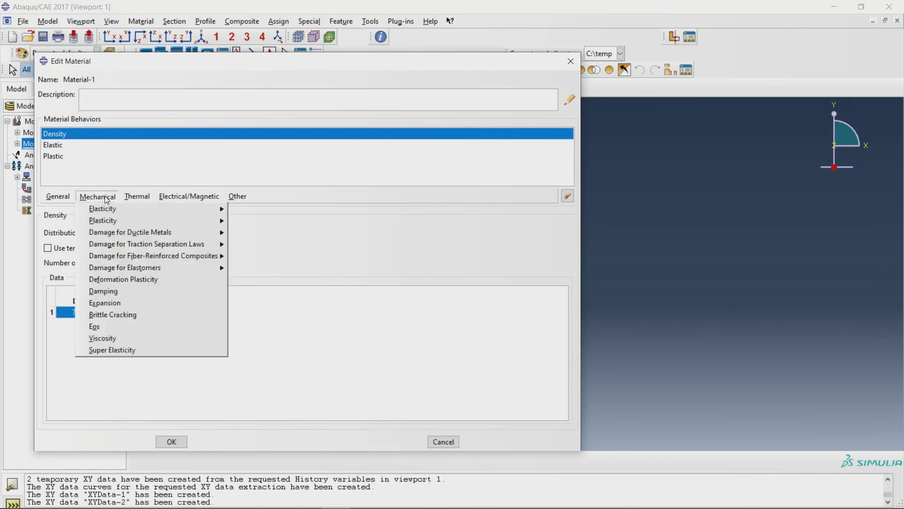
pyautogui.moveTo(106, 221)
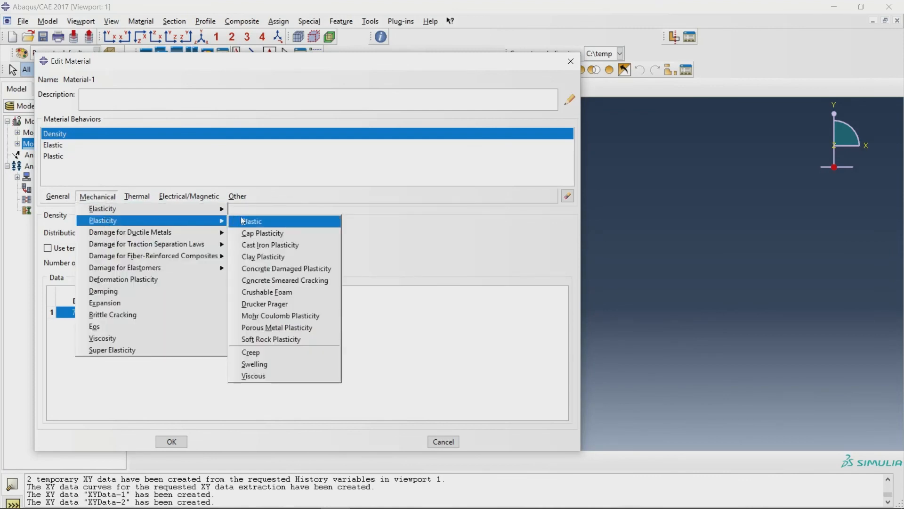
pyautogui.click(245, 328)
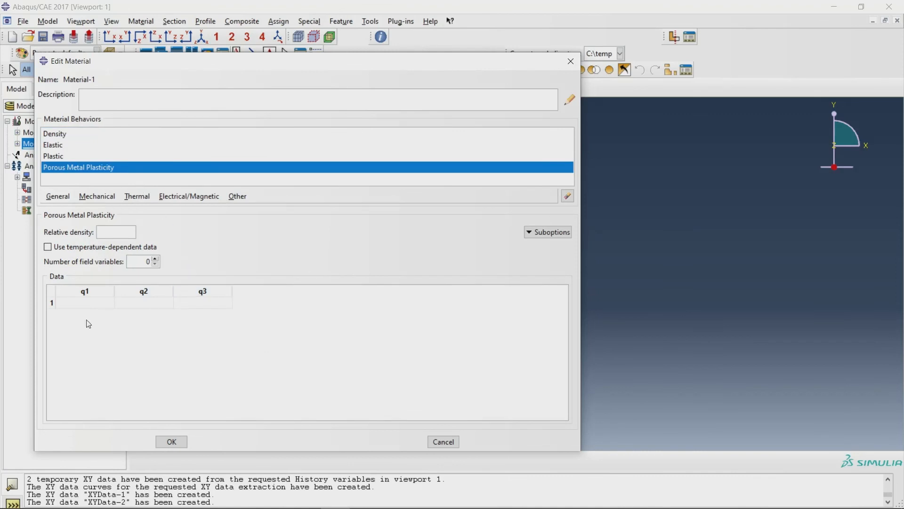
pyautogui.click(548, 232)
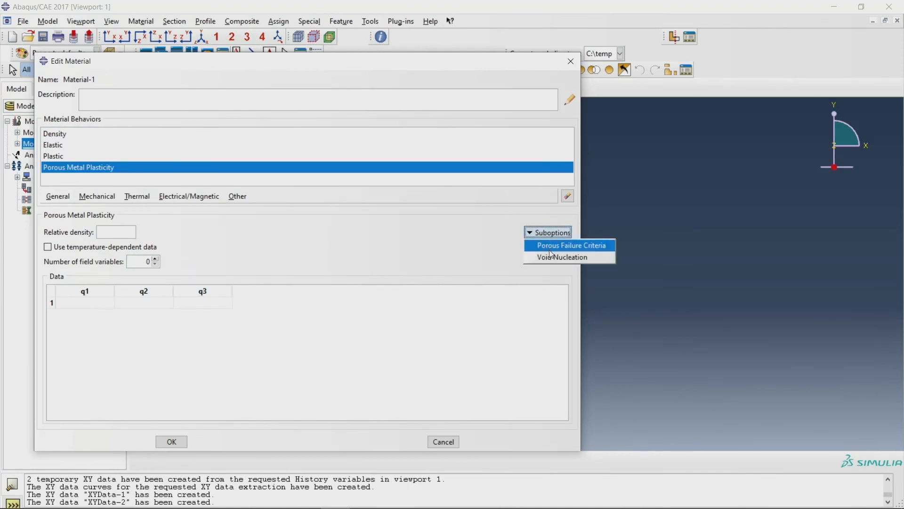
pyautogui.click(549, 244)
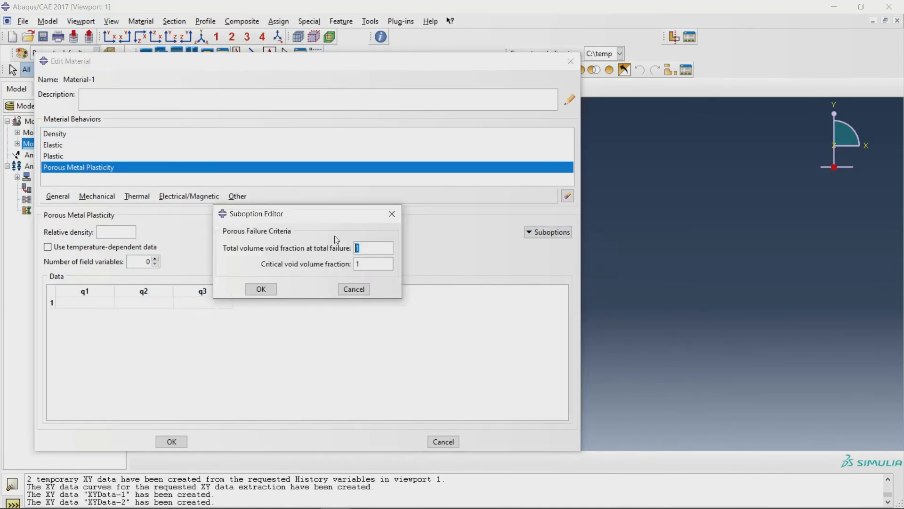
pyautogui.click(391, 213)
pyautogui.click(544, 232)
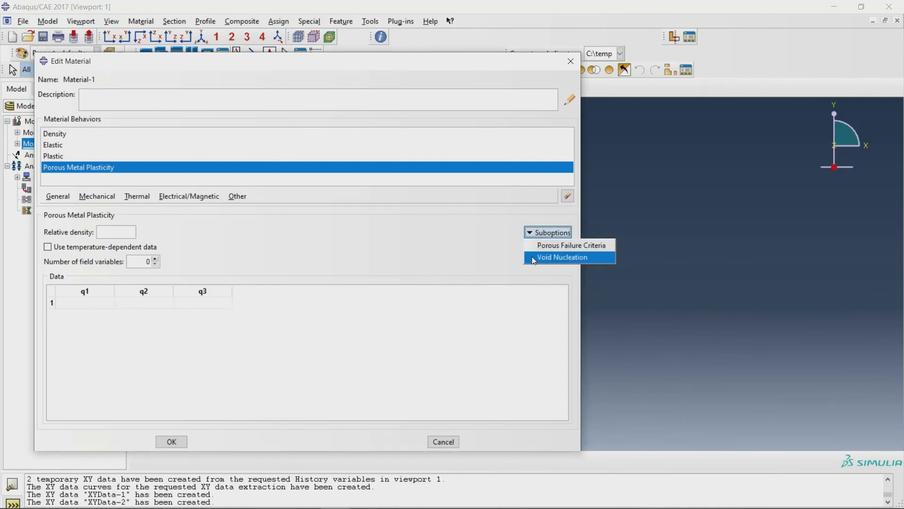
pyautogui.click(505, 256)
# - Delete the Porous Metal Plasticity behavior from Material-1 and close the material editor and manager without saving
pyautogui.click(71, 157)
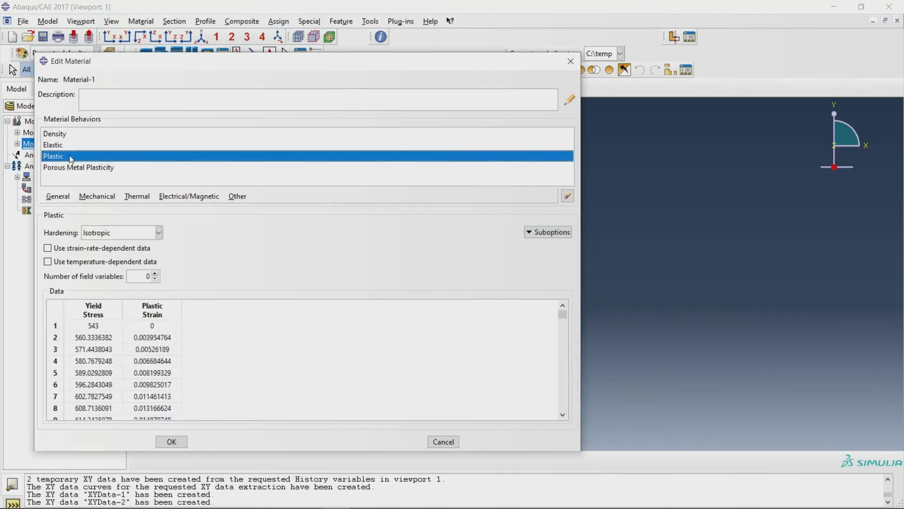
pyautogui.click(69, 169)
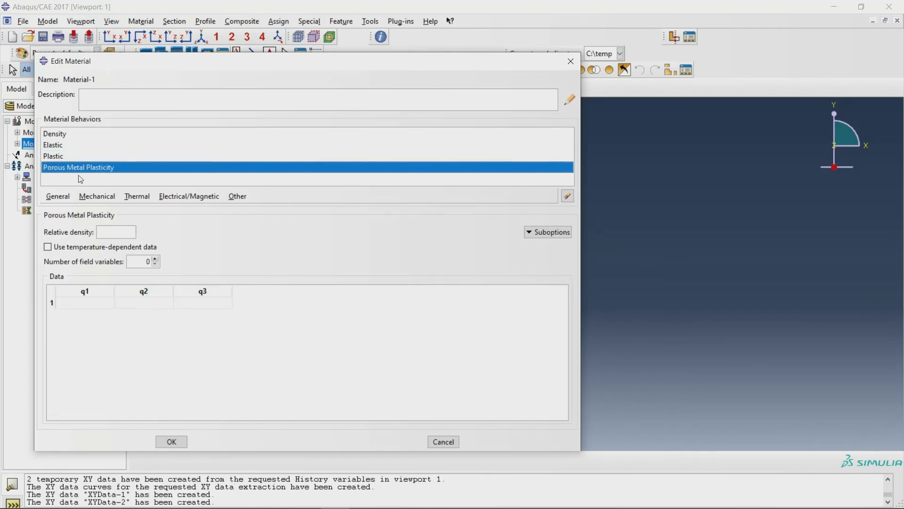
pyautogui.click(567, 197)
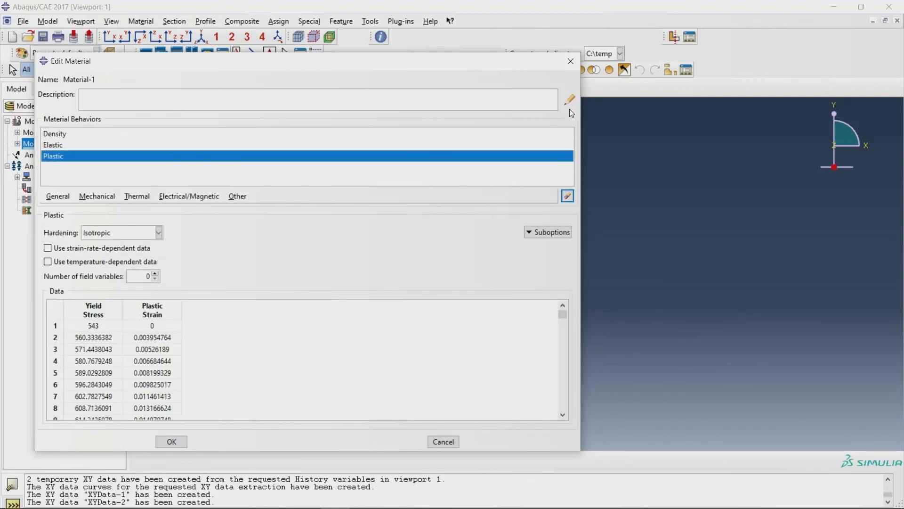
pyautogui.click(570, 63)
pyautogui.click(477, 184)
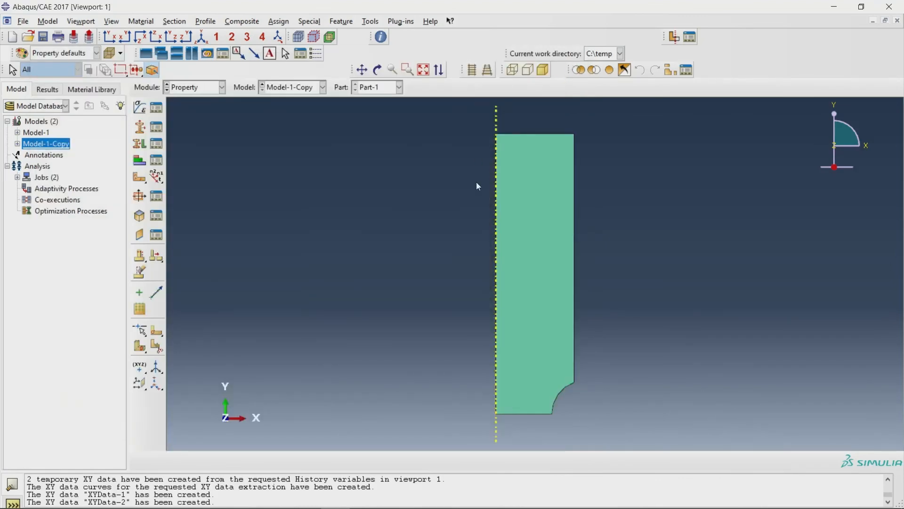
# - Switch from the Property module to the Job module
pyautogui.click(198, 90)
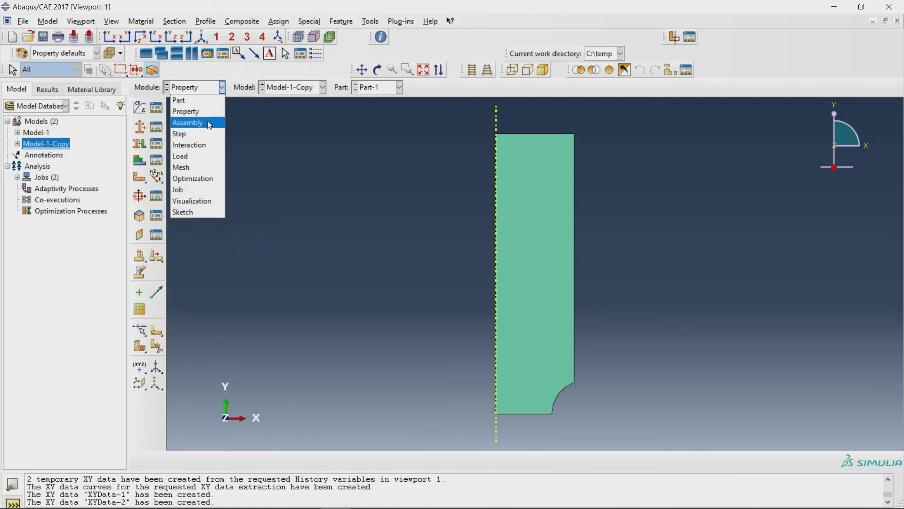
pyautogui.click(198, 90)
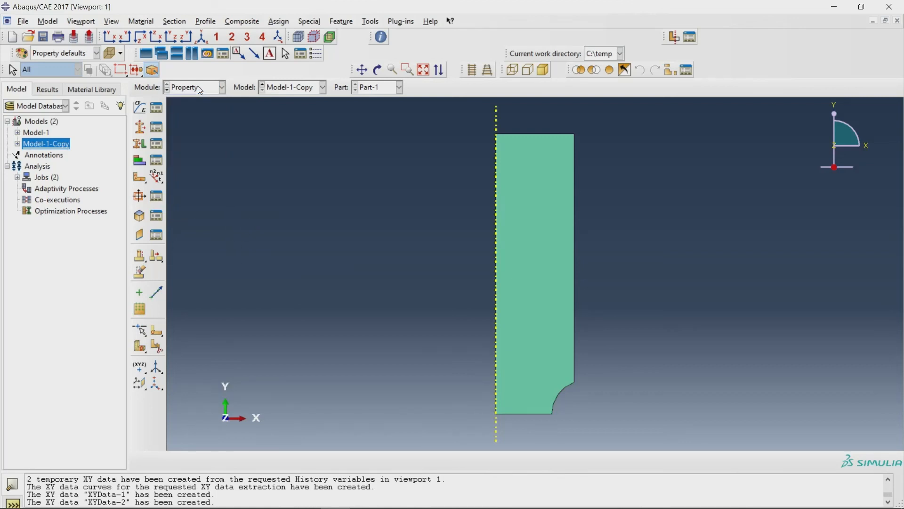
pyautogui.click(199, 90)
pyautogui.click(194, 188)
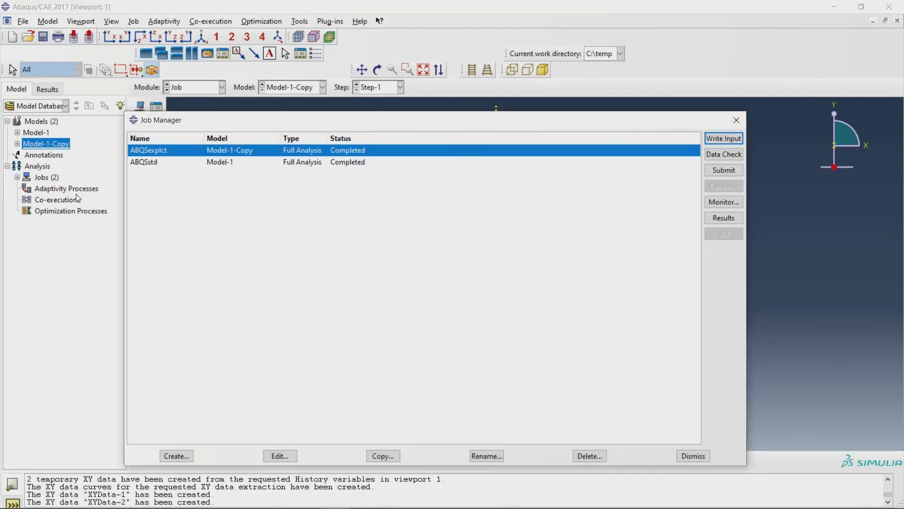
# - Select the job ABQSexplct in the Job Manager and open its results in the Visualization module
pyautogui.moveTo(196, 126); pyautogui.dragTo(291, 134)
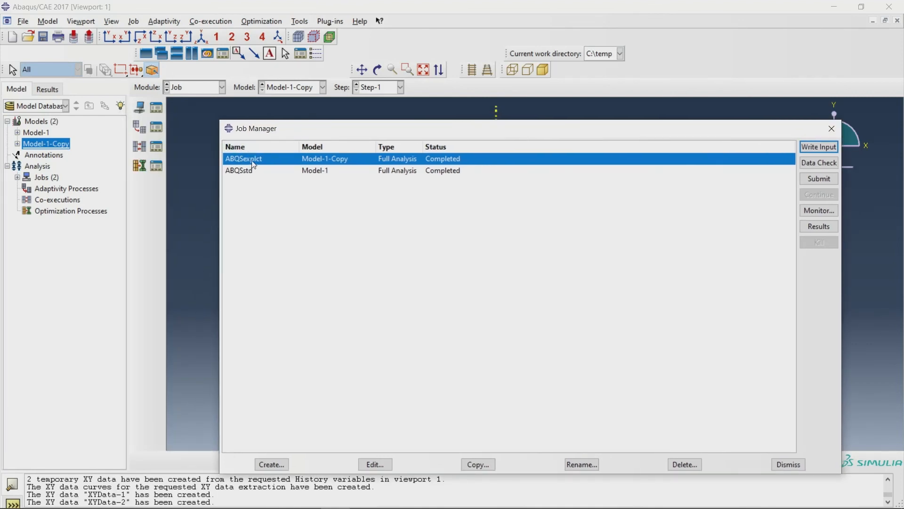
pyautogui.click(250, 174)
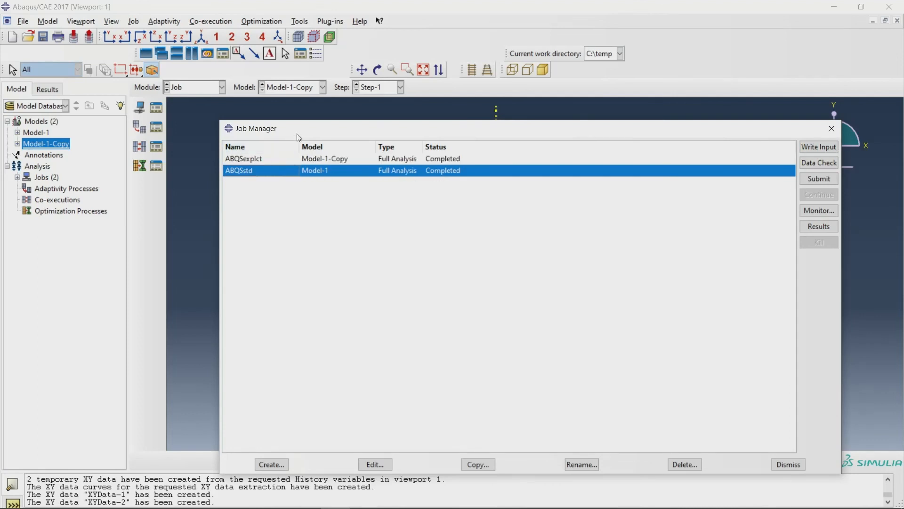
pyautogui.moveTo(307, 132); pyautogui.dragTo(372, 165)
pyautogui.doubleClick(319, 193)
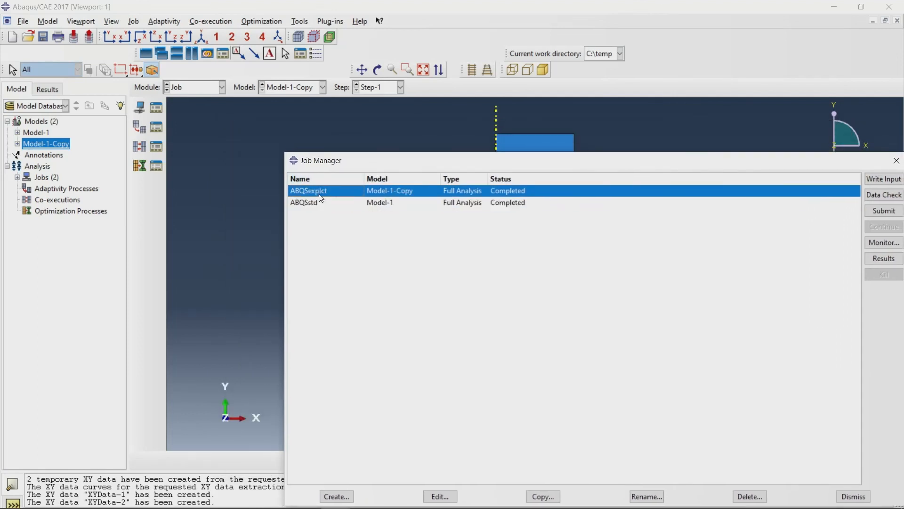
pyautogui.click(606, 89)
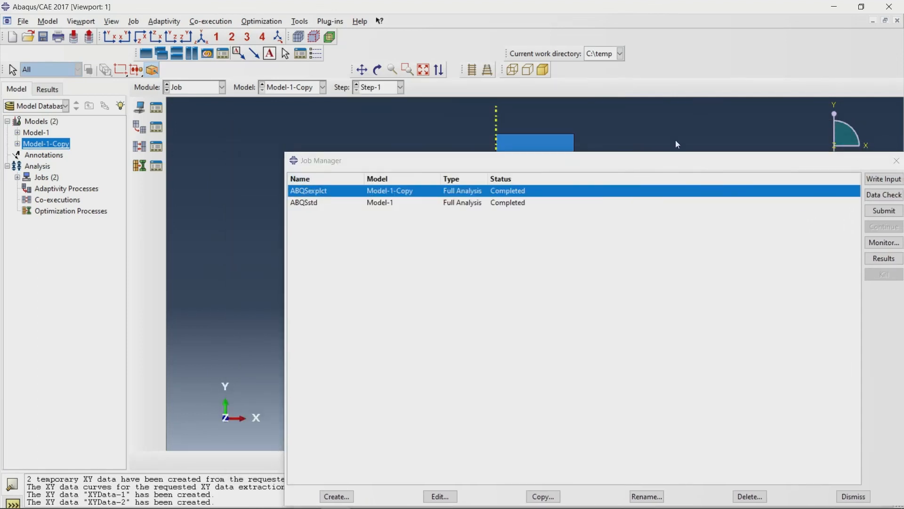
pyautogui.moveTo(520, 153); pyautogui.dragTo(389, 152)
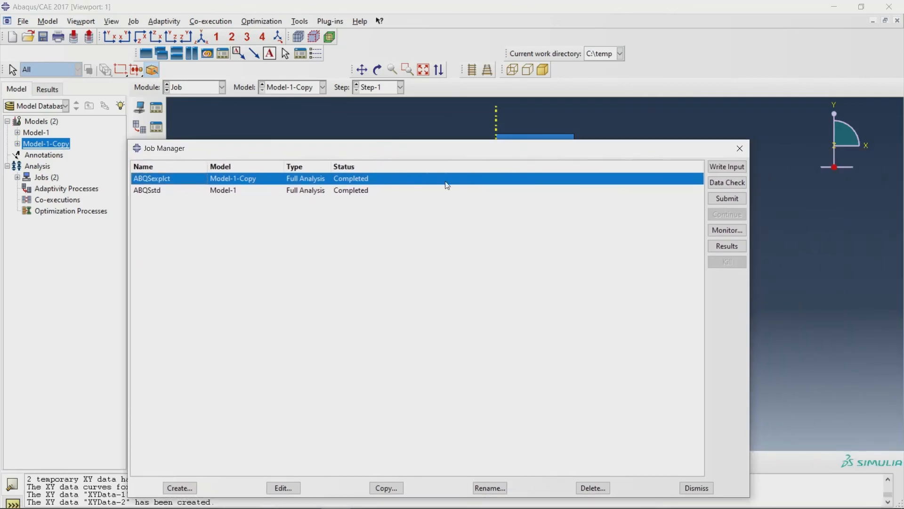
pyautogui.click(734, 247)
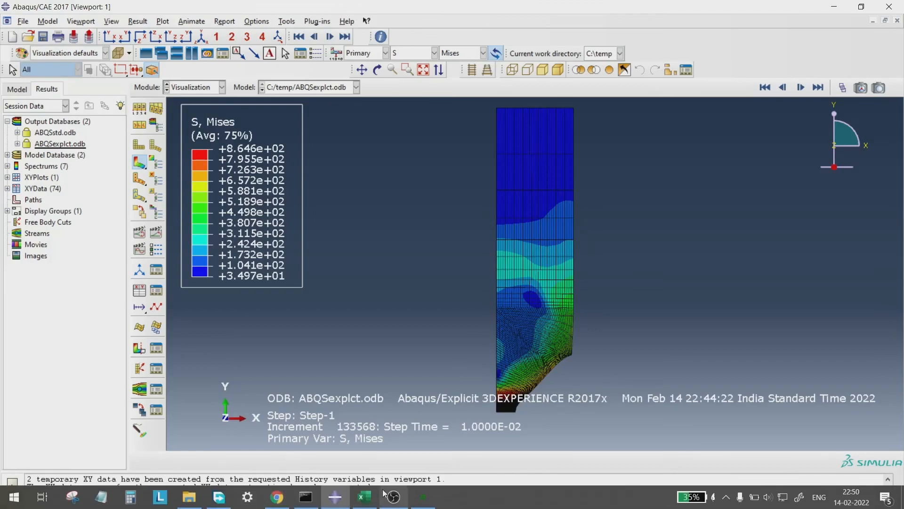
pyautogui.click(392, 498)
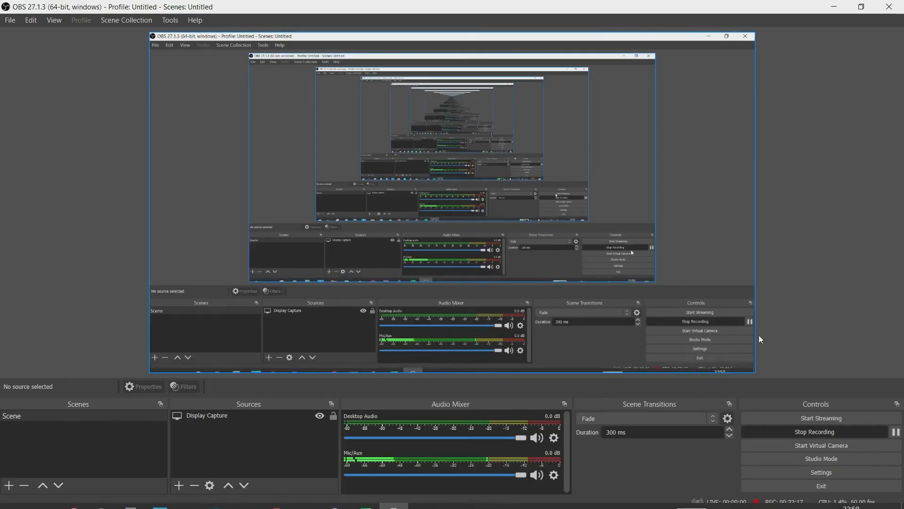